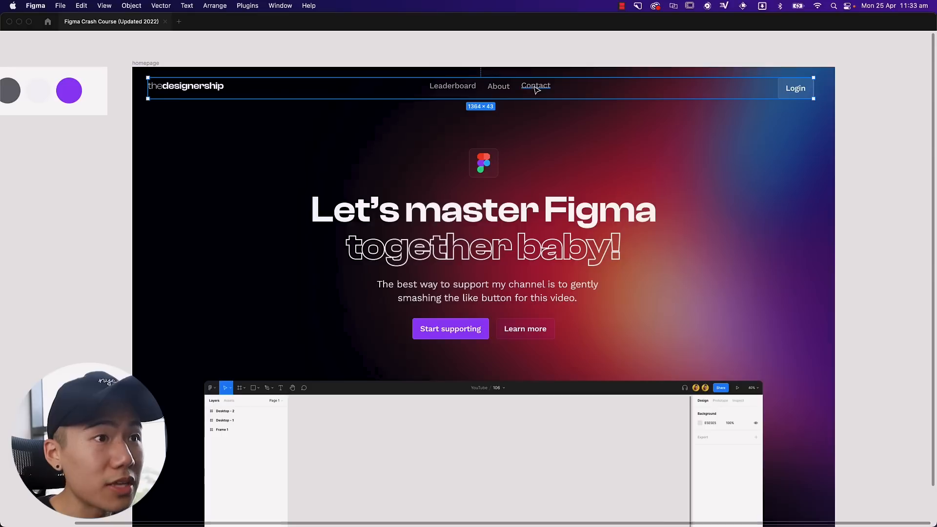
Move the Contact, About and Leaderboard links and the thedesignership logo down so they align vertically with the Login button.
left_click(534, 87, "super")
left_click_drag(542, 85, 464, 92)
left_click(498, 87, "super")
left_click(461, 88, "super")
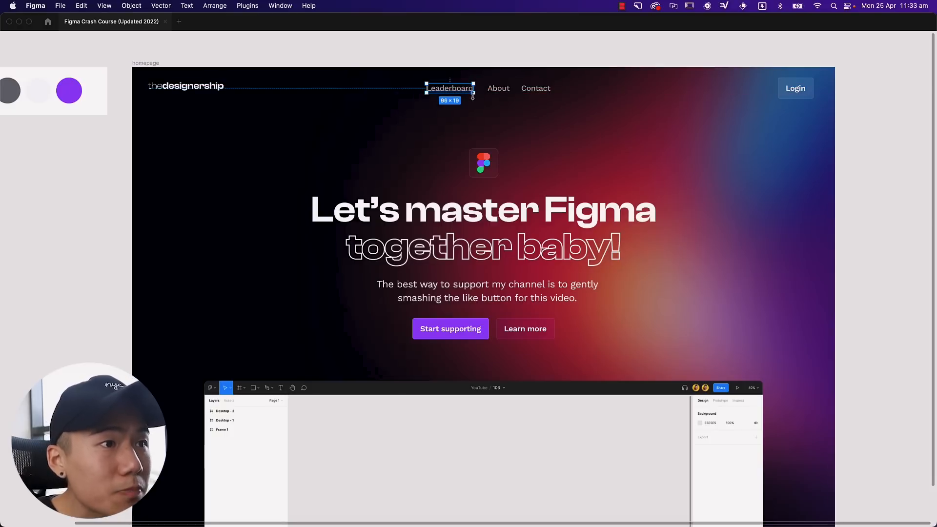
left_click(194, 88, "super")
left_click_drag(194, 88, 197, 91)
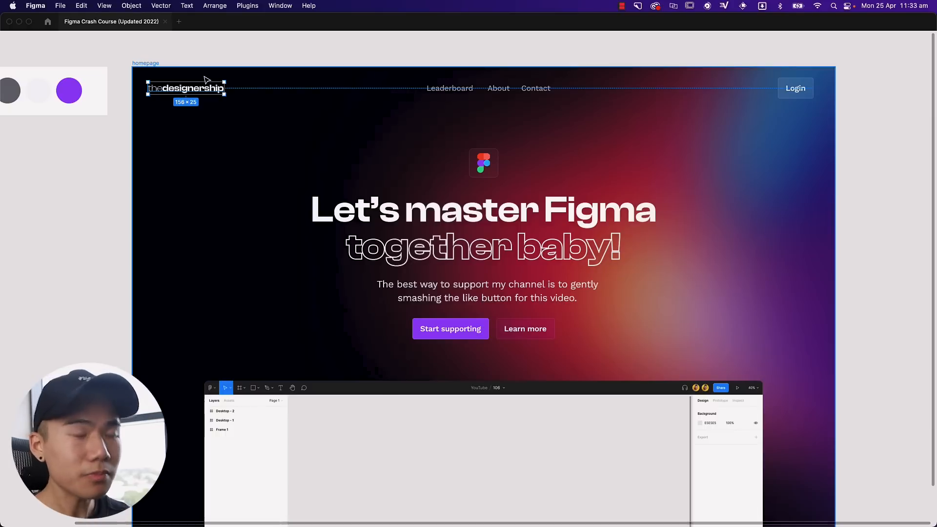
Shift the Leaderboard link so its gap to About is 23 px, matching the gap between About and Contact.
left_click(497, 88, "super")
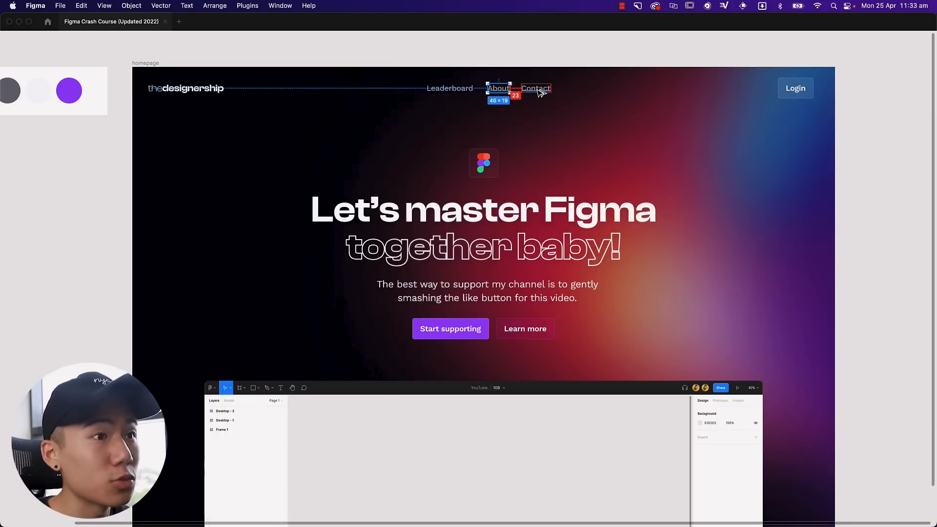
left_click(444, 90)
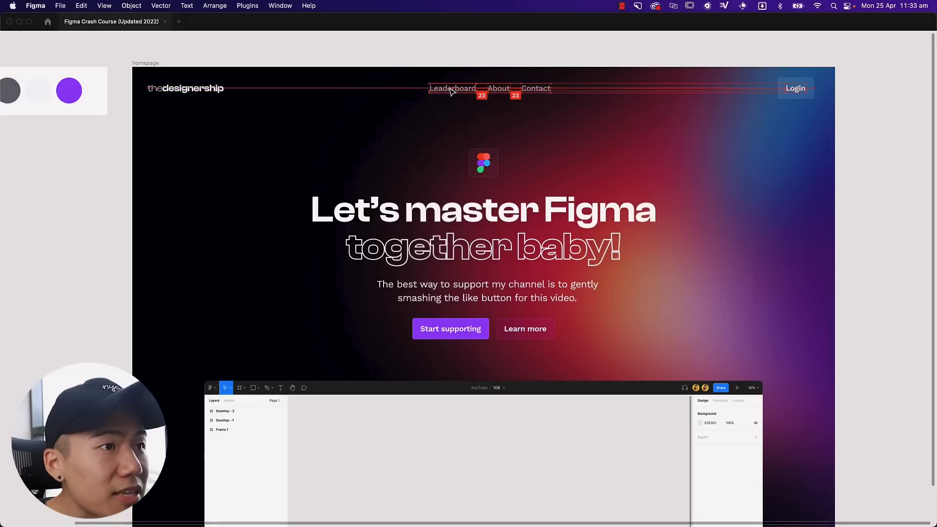
left_click(520, 89)
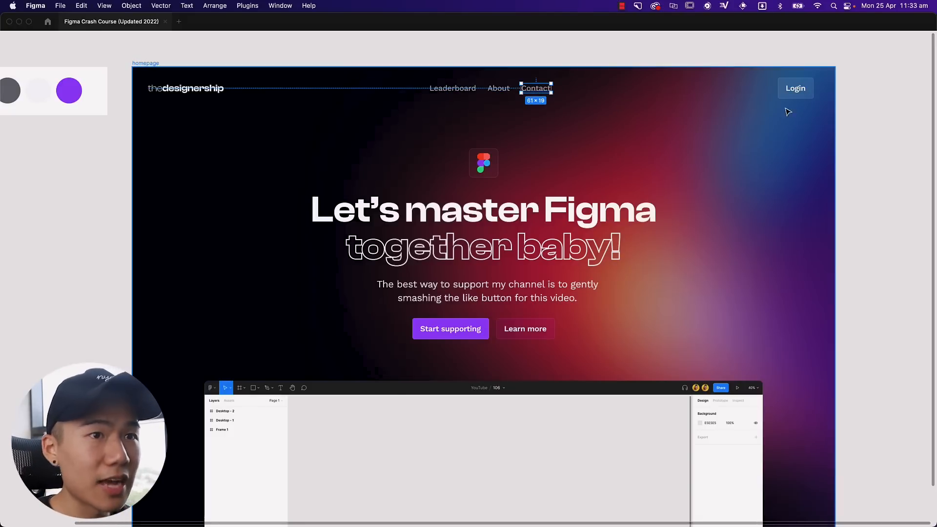
Change the Login button's text to "Sign Up".
left_click(793, 92)
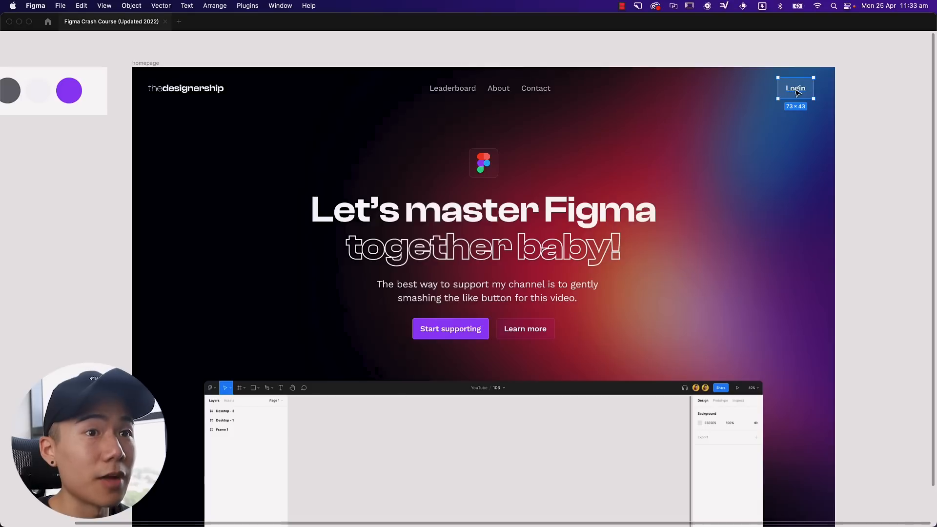
double_click(795, 91)
double_click(795, 91)
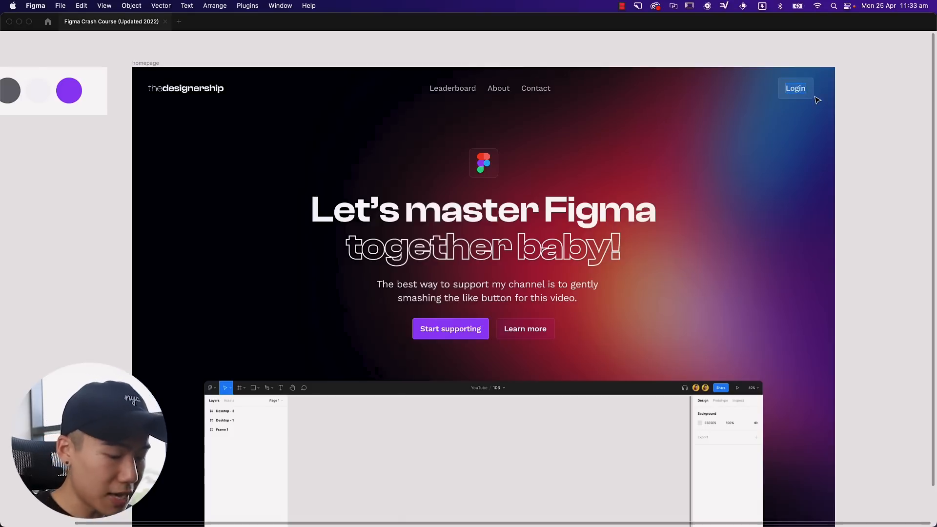
type("Sign Up")
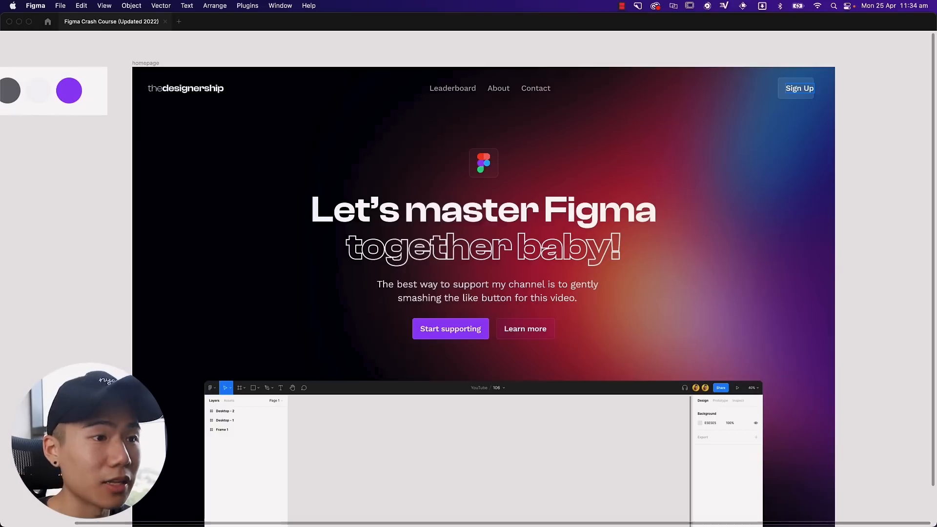
left_click(883, 286)
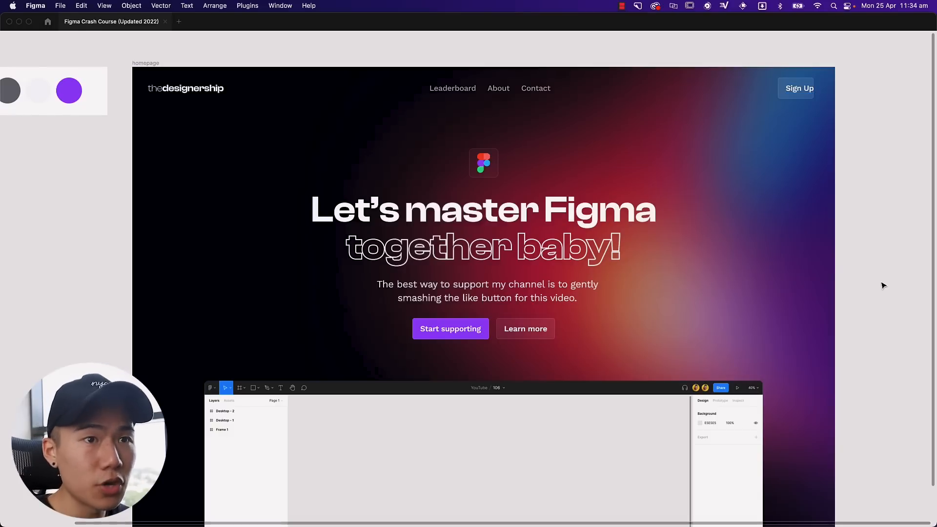
Bring back the hidden interface panels and centre attention on the header's Sign Up button area.
left_click(791, 90)
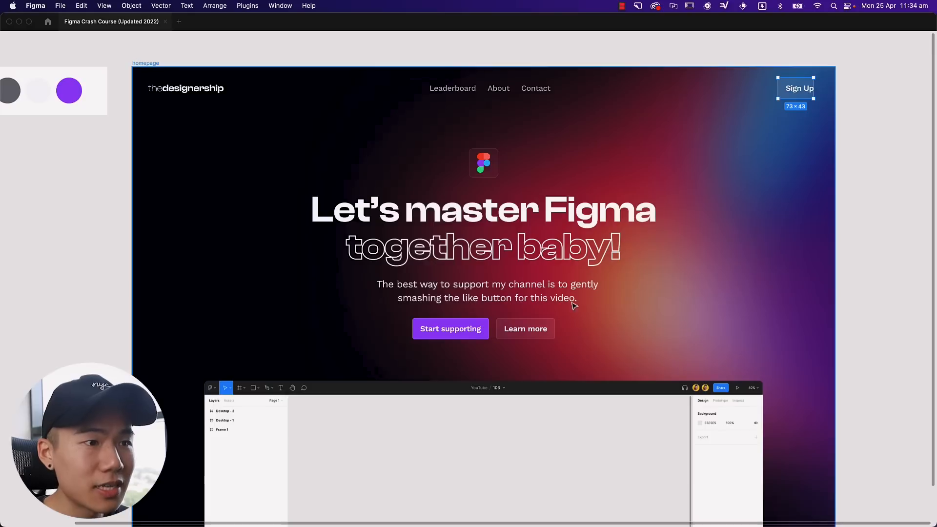
key("Escape")
left_click(539, 336)
key("super+backslash")
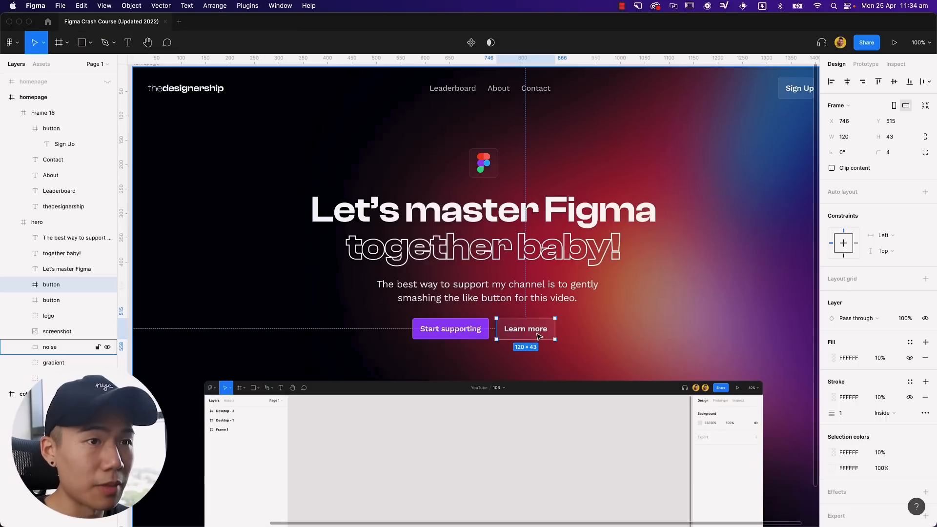
scroll(818, 242, "right", 2)
left_click(806, 242)
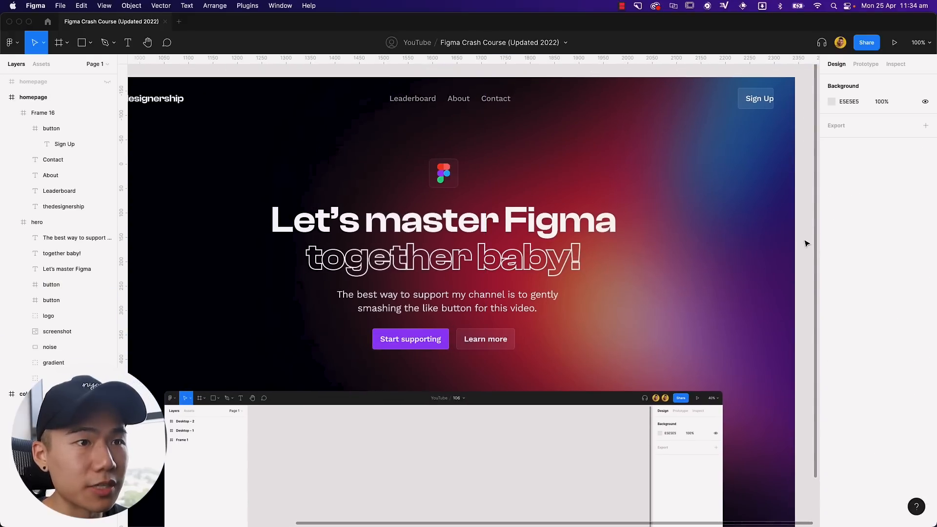
Set the Sign Up button's fill opacity to 30%.
left_click(755, 104)
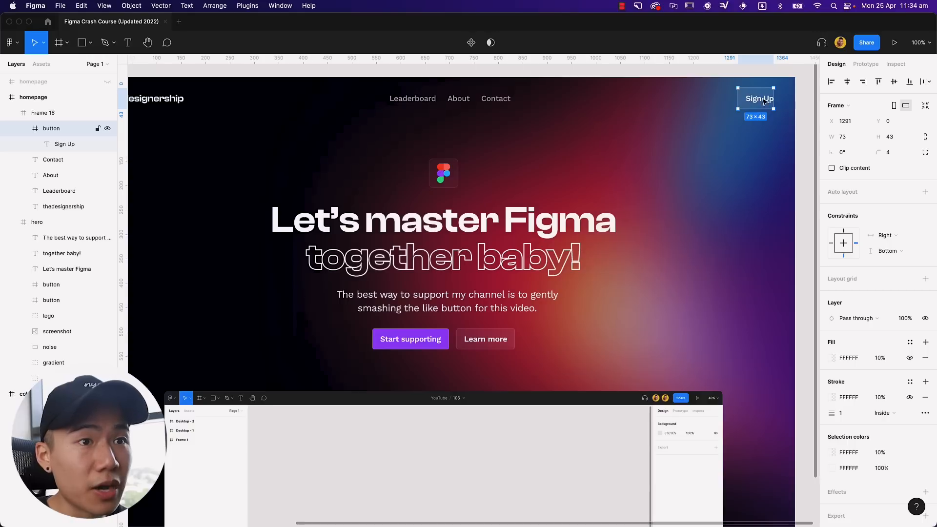
left_click(884, 360)
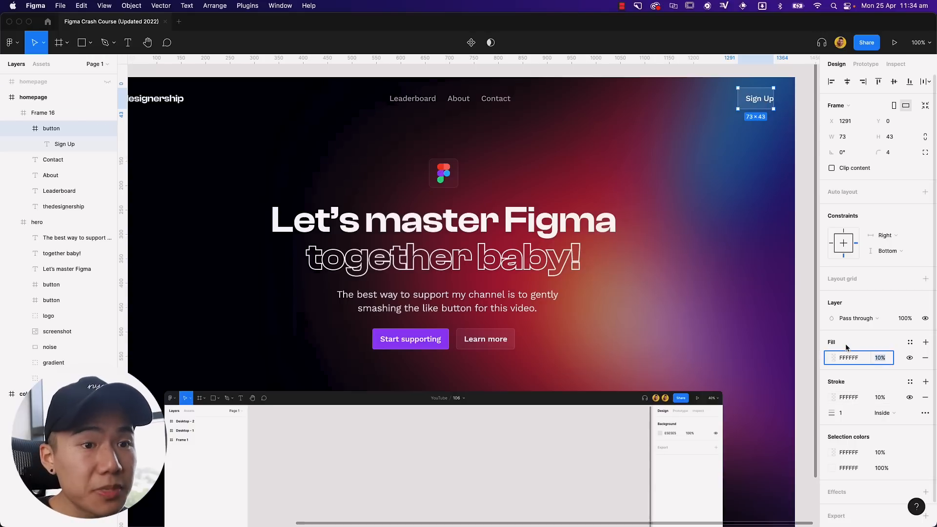
type("30")
key("Return")
left_click(789, 247)
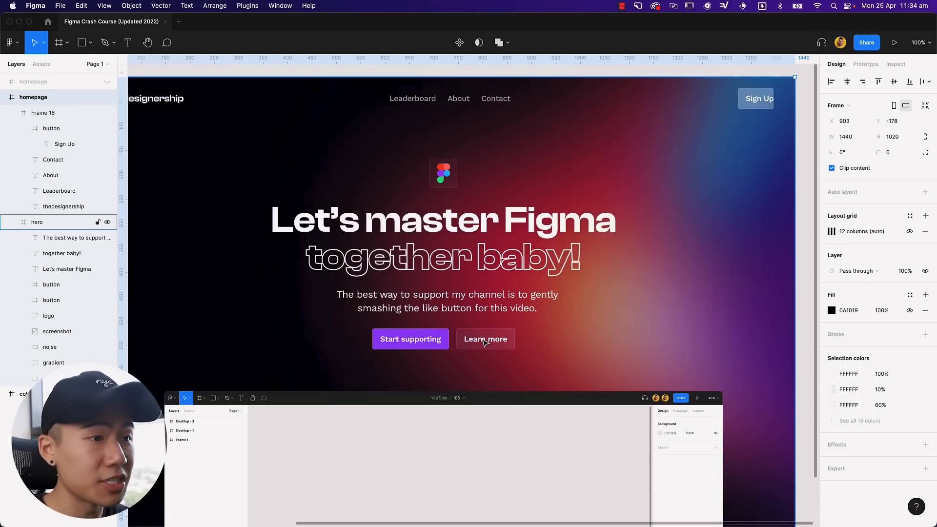
Try to move the hero paragraph down below the two buttons.
left_click(462, 253)
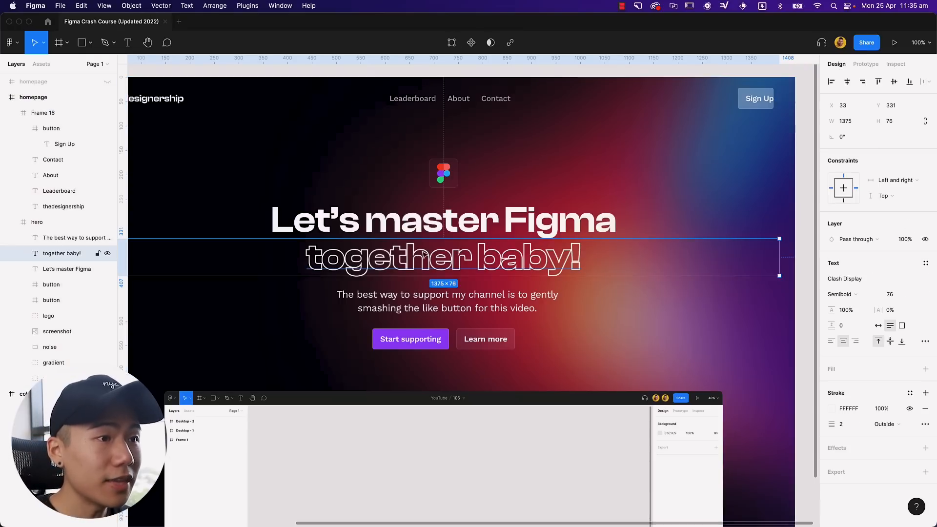
left_click(448, 294)
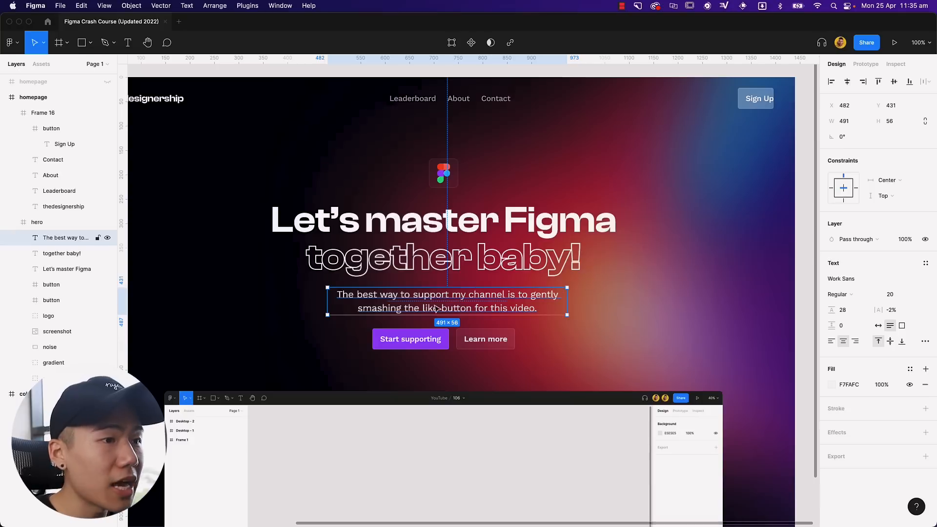
left_click_drag(448, 305, 448, 384)
key("ctrl+z")
Swap the hero order by moving both buttons up under the headline and the paragraph down below them.
left_click(436, 344)
left_click(476, 344, "shift")
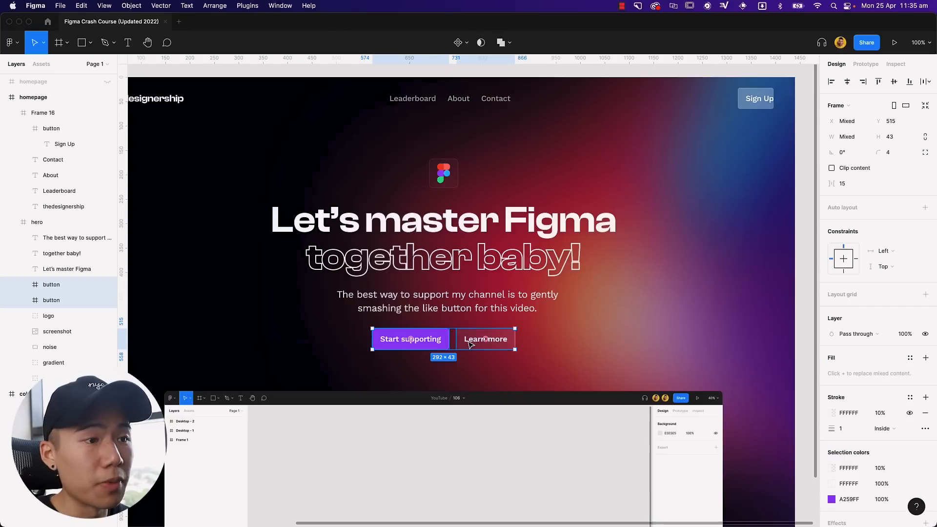
left_click_drag(476, 344, 476, 273)
key("ctrl+z")
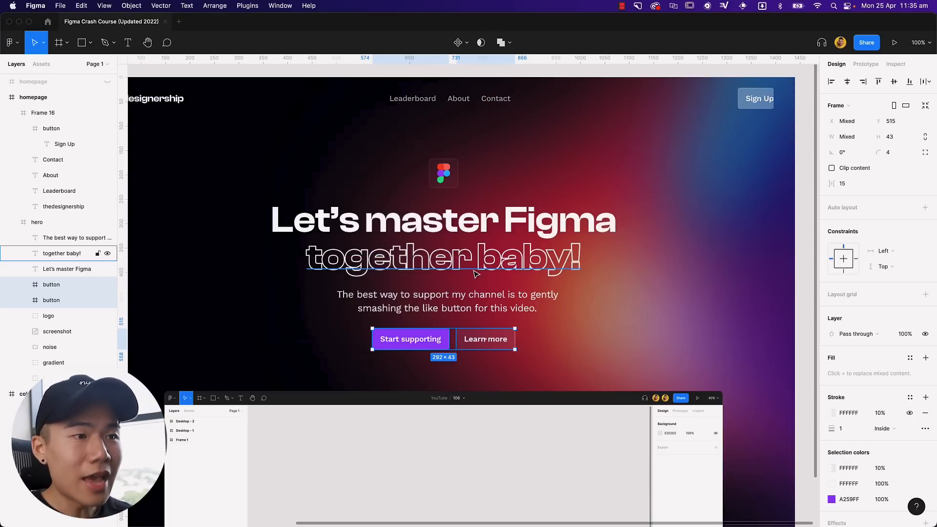
left_click_drag(477, 342, 481, 294)
left_click_drag(535, 308, 538, 345)
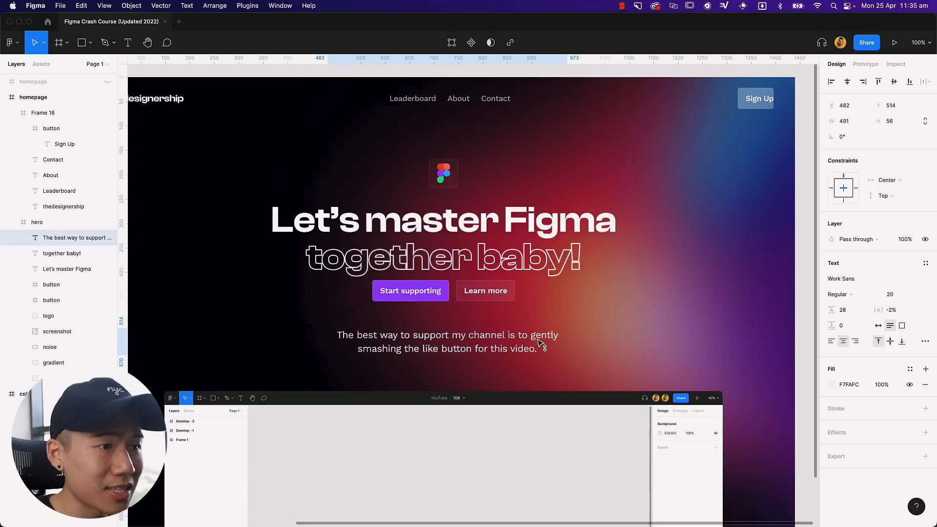
Nudge both hero buttons down to Y 435, between the headline and the paragraph.
left_click(480, 292)
left_click(421, 292, "shift")
left_click_drag(422, 291, 424, 300)
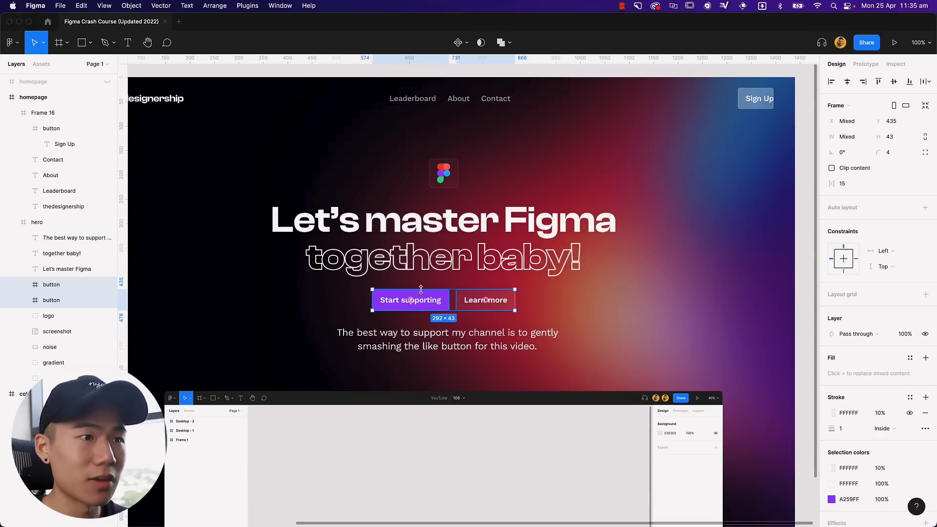
left_click(614, 286)
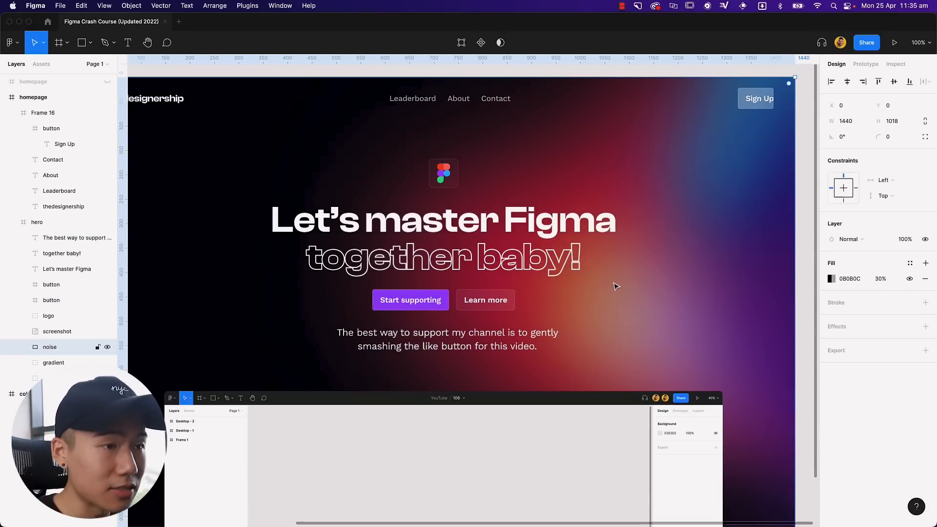
Resize the homepage frame from its right edge to about 1427 wide.
key("super+minus")
left_click(313, 172)
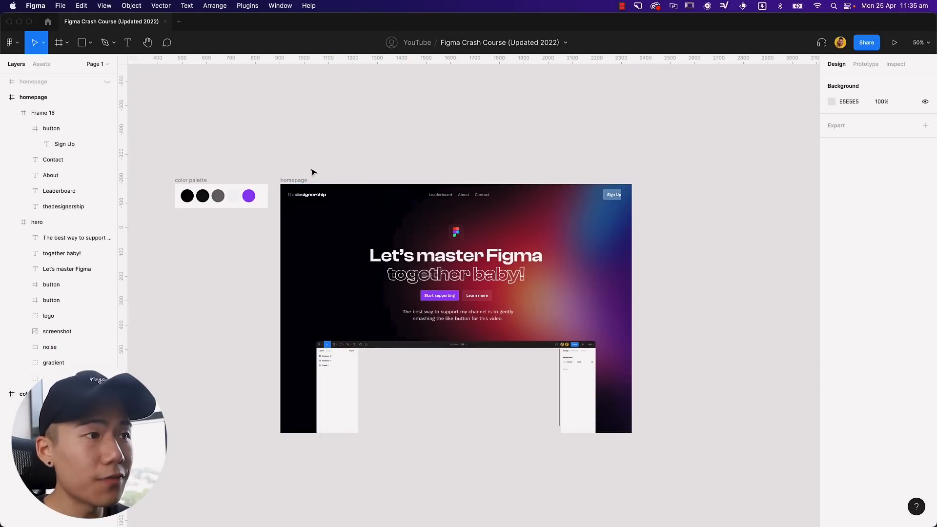
left_click(304, 181)
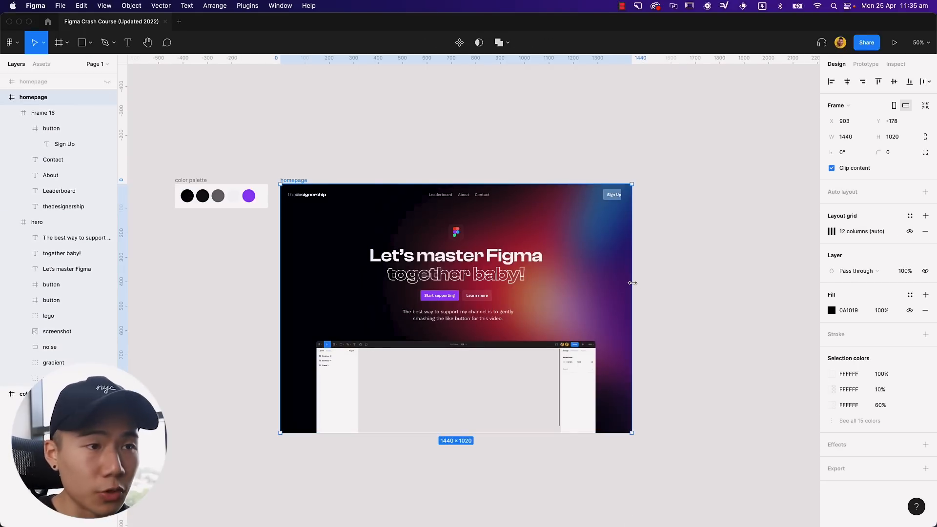
mouse_move(632, 283)
left_mouse_down()
mouse_move(541, 287)
mouse_move(629, 292)
left_mouse_up()
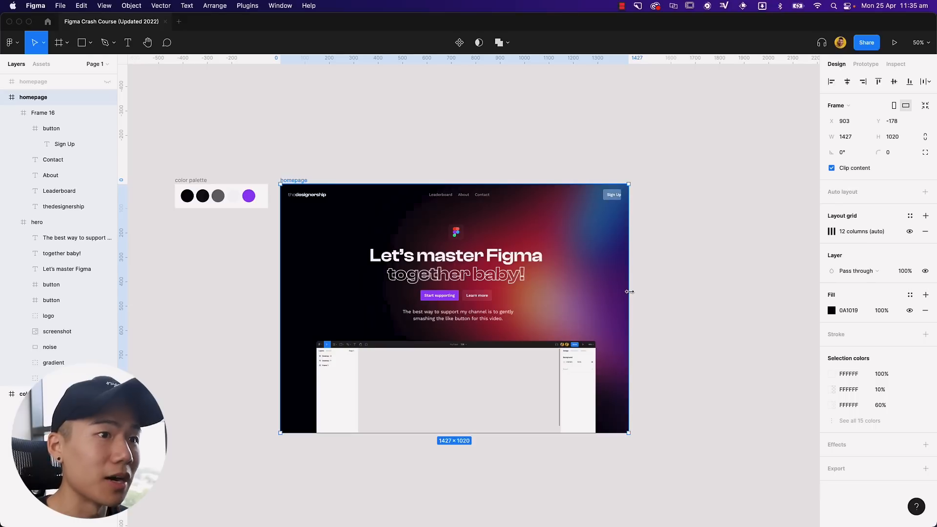
Unhide the second homepage frame and bring it into view at 100% zoom.
left_click(108, 81)
left_click(558, 136)
scroll(627, 148, "right", 10)
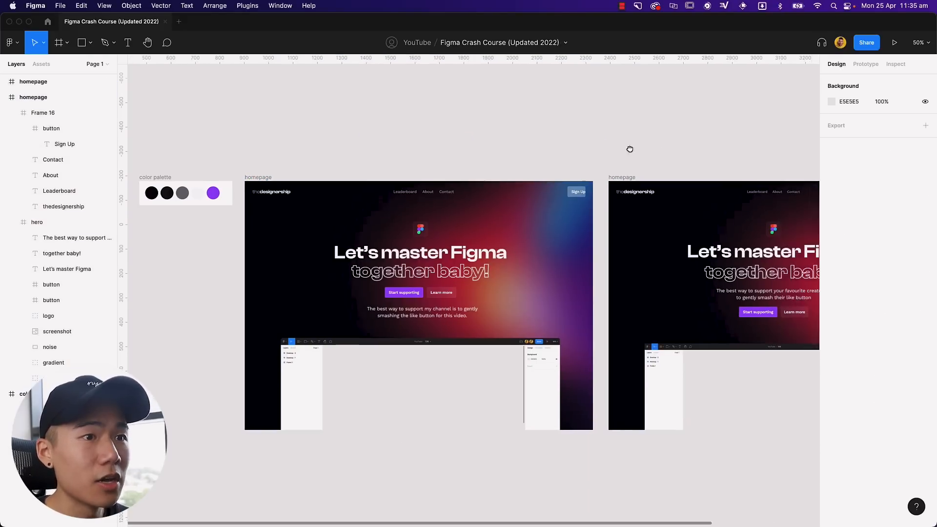
key("shift+0")
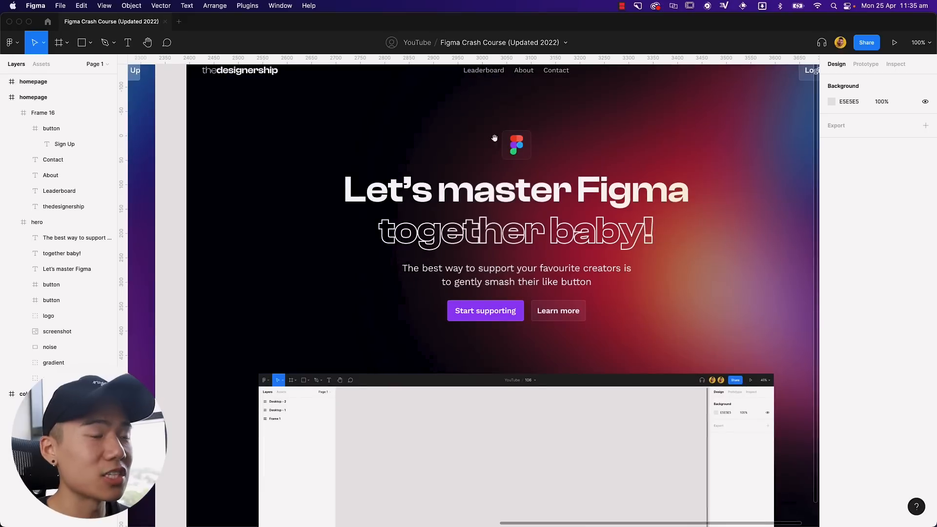
left_click_drag(575, 137, 491, 167)
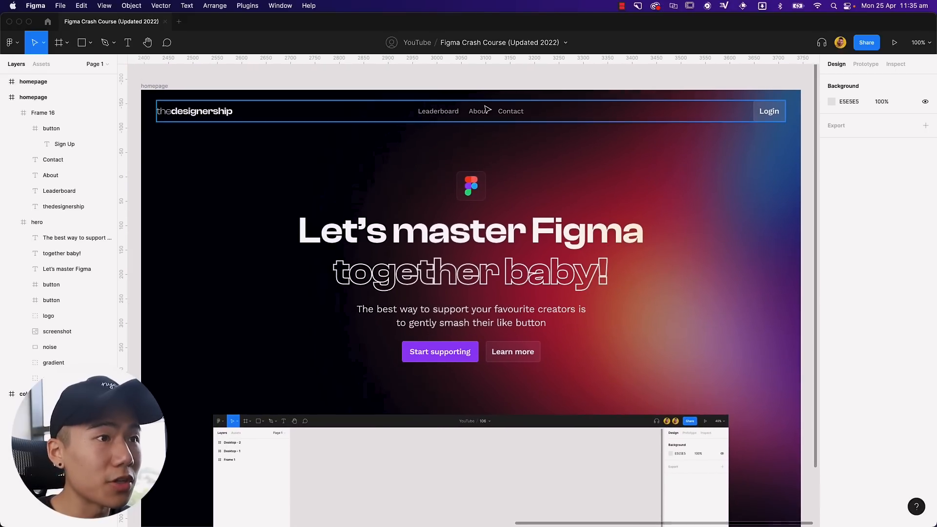
Cycle the second homepage's navigation bar auto layout alignment through top, middle and bottom, ending on the middle.
left_click(487, 114)
left_click(925, 208)
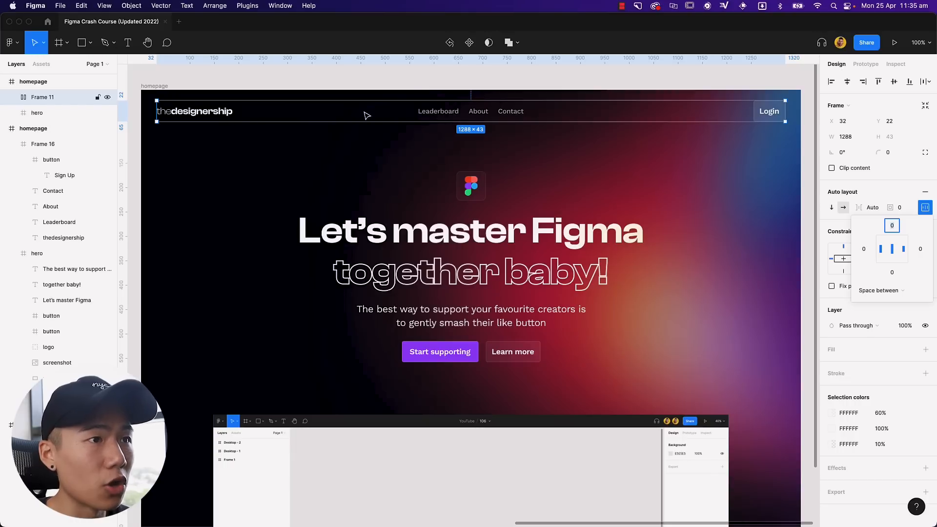
left_click(893, 240)
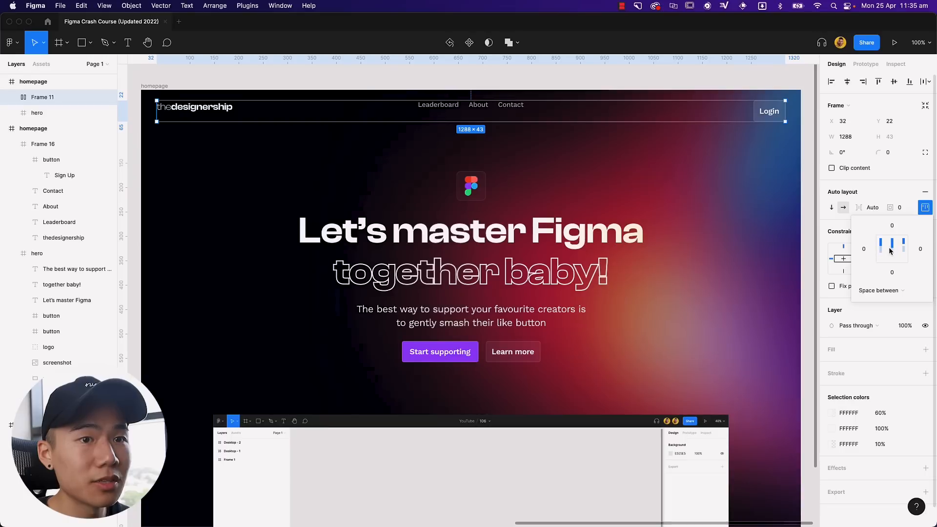
left_click(891, 249)
left_click(893, 259)
left_click(892, 249)
left_click(892, 240)
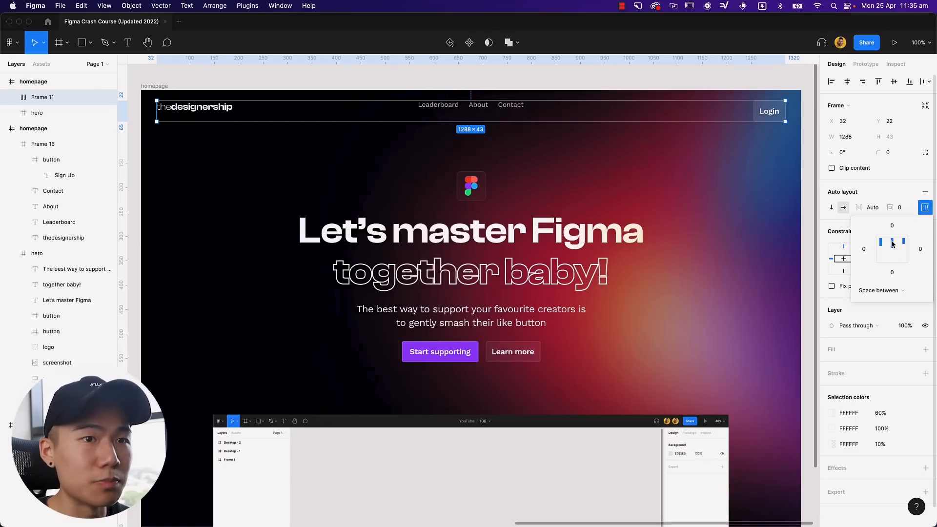
left_click(892, 250)
left_click(894, 260)
left_click(893, 250)
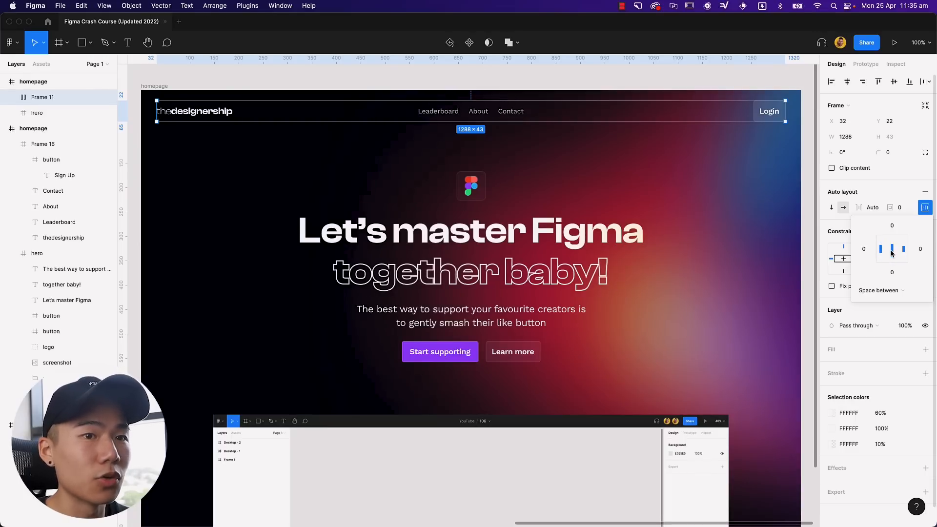
left_click(893, 241)
left_click(894, 251)
left_click(894, 260)
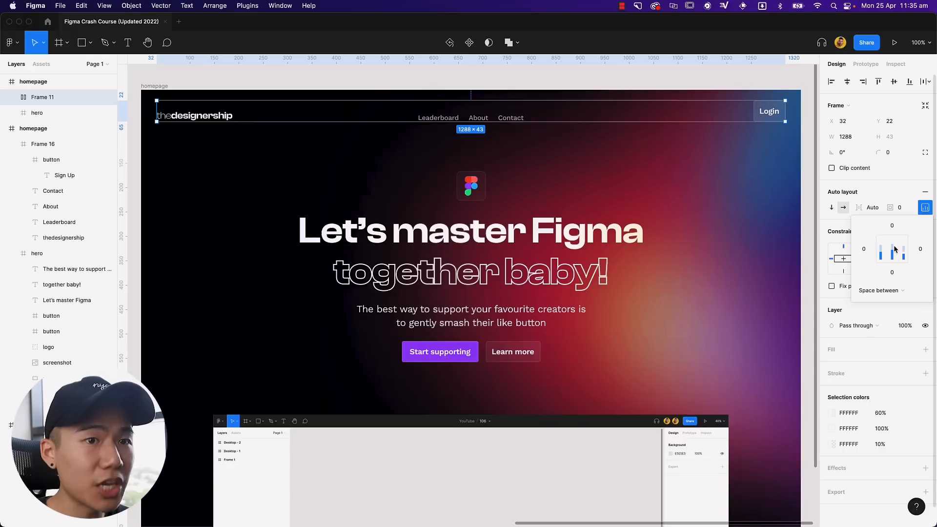
left_click(893, 250)
Adjust the spacing between the navigation bar's links, trying 28 and settling on 24.
left_click(471, 116)
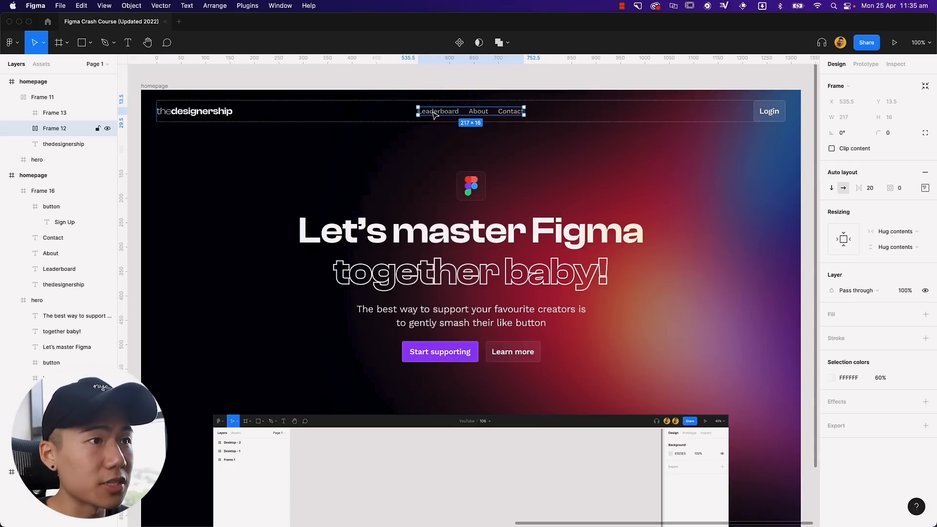
left_click(869, 189)
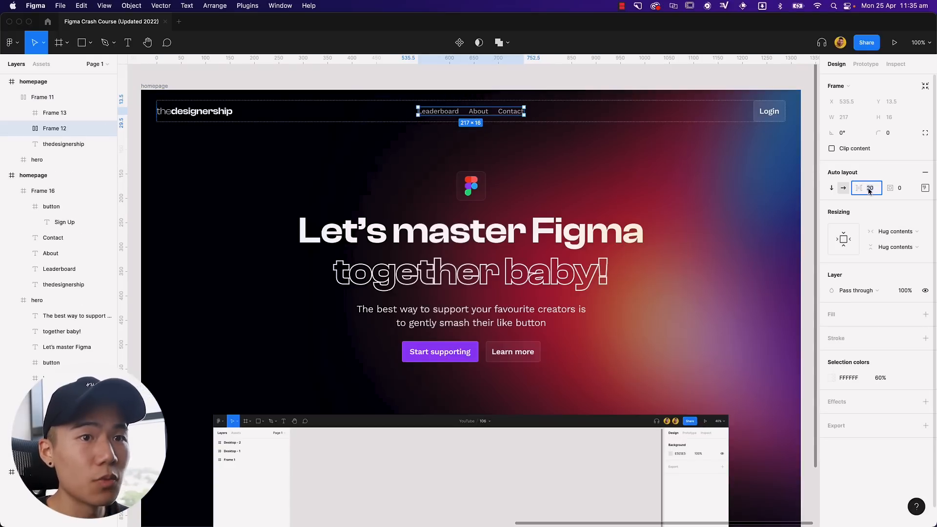
key("Up")
key("Up")
key("Up")
key("Up")
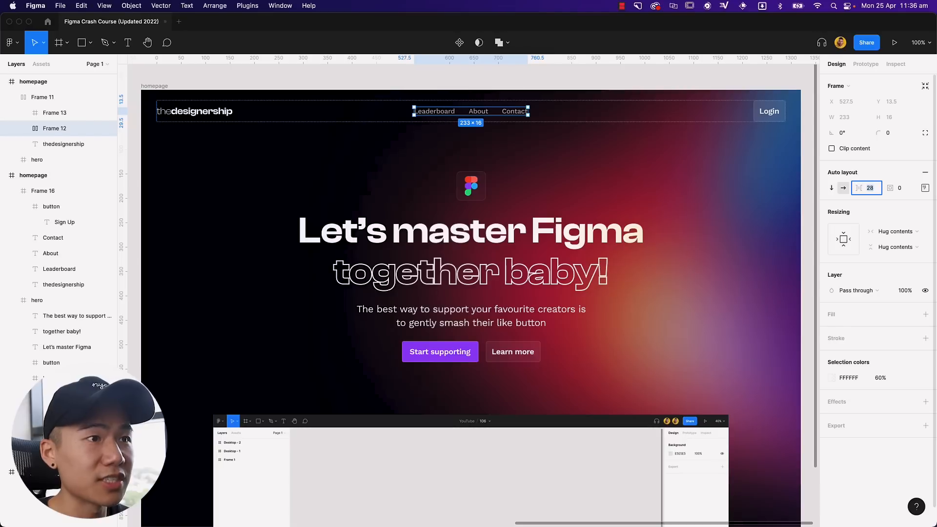
key("Down")
key("Down")
key("Down")
key("Down")
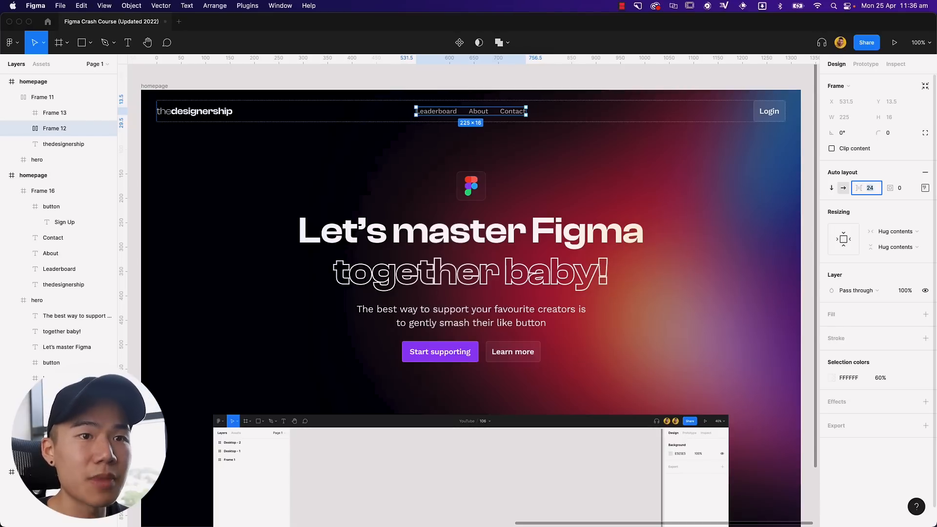
key("Up")
key("Up")
key("Up")
key("Up")
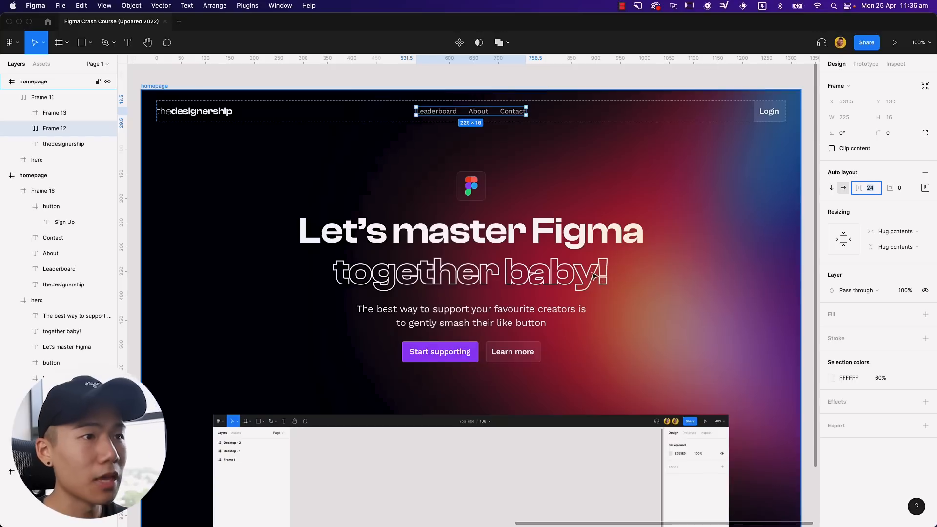
Change the navigation bar's Login button label to "Sign Up".
left_click(764, 113)
double_click(764, 114)
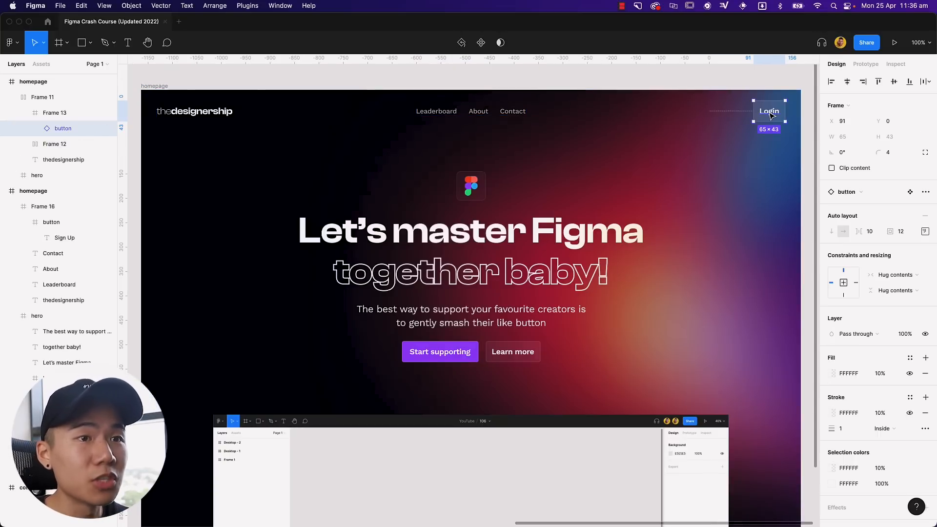
double_click(769, 111)
type("Sign UP")
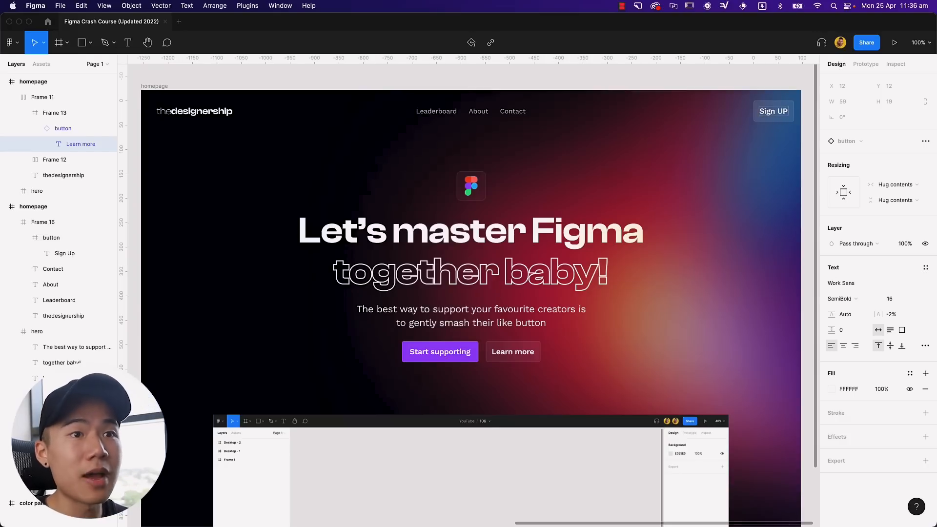
key("BackSpace")
type("p")
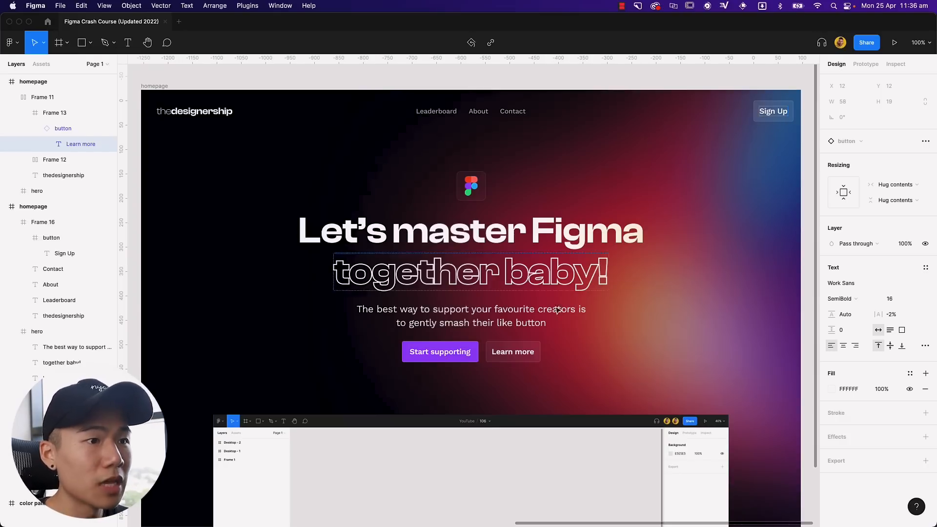
Reorder the hero paragraph above the headline, below the buttons, and back between the headline and the buttons.
left_click(530, 317)
left_click(530, 317)
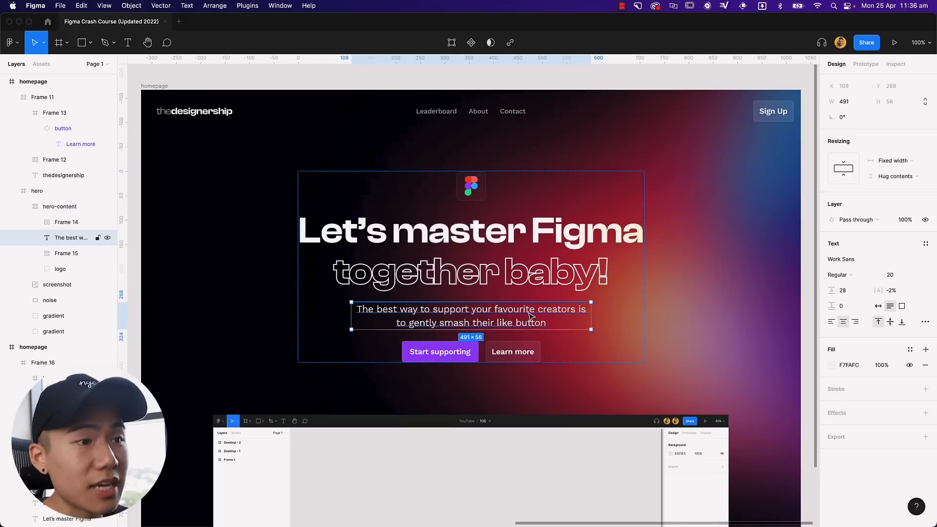
key("Up")
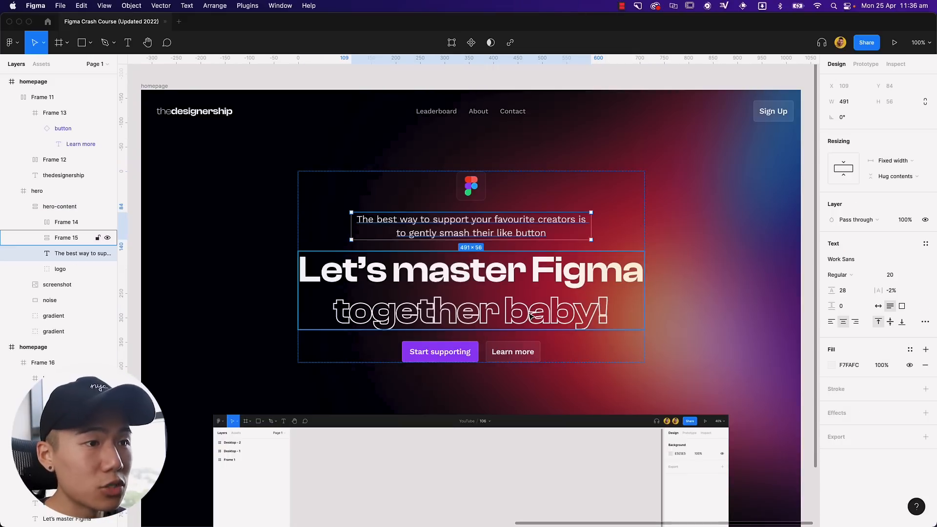
key("Up")
key("Down")
key("Down")
key("Down")
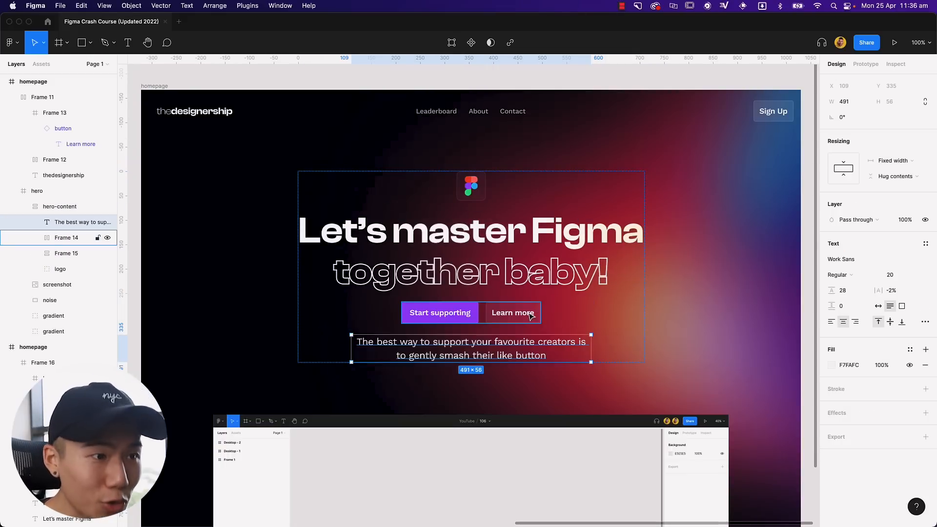
key("Up")
Set the fill opacity of the hero's Learn more main component button to 50%.
left_click(526, 356)
left_click(526, 357)
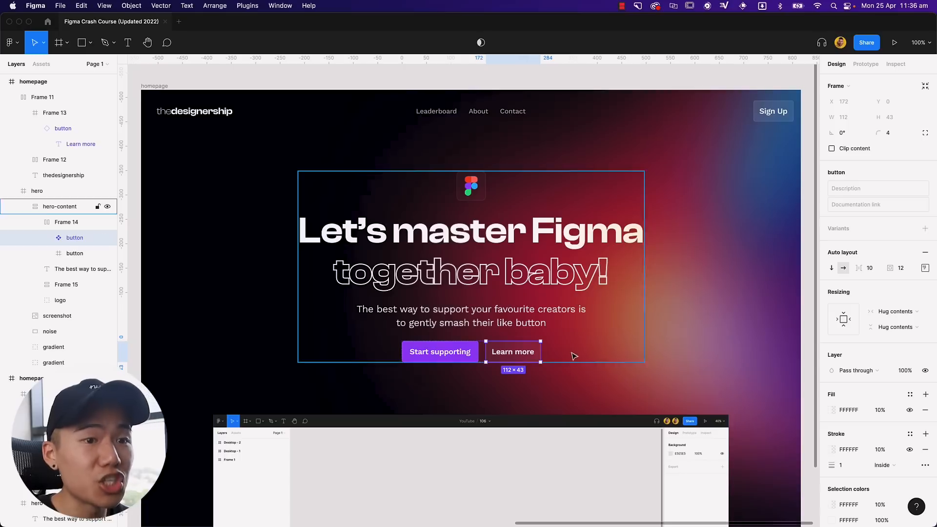
left_click(833, 413)
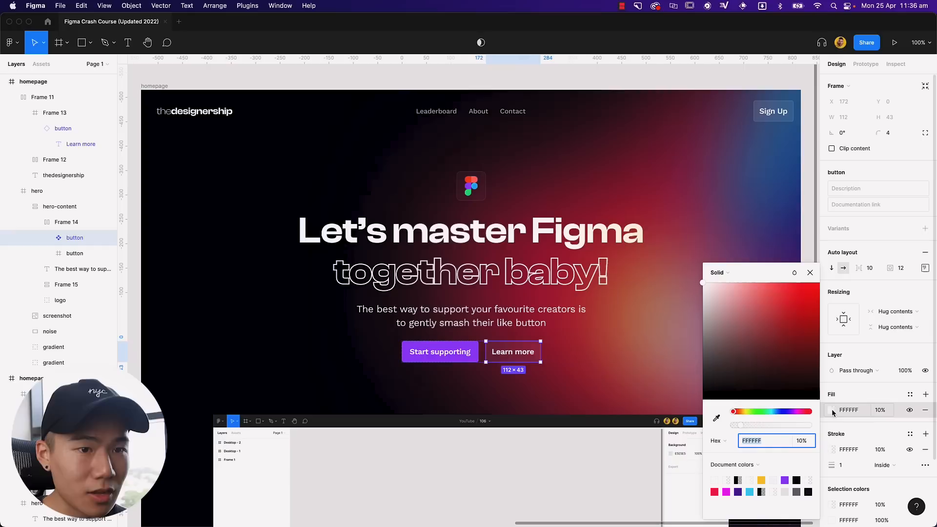
left_click(881, 410)
type("50")
key("Return")
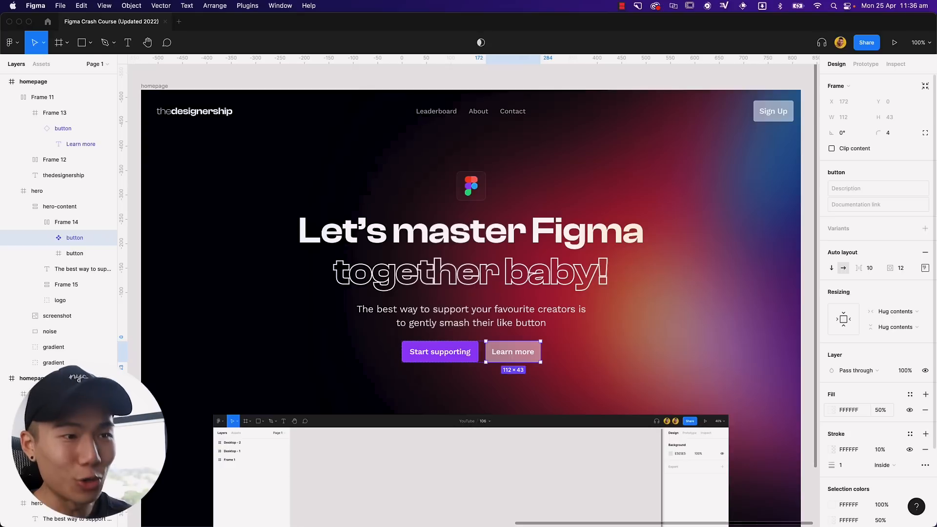
Narrow the auto layout homepage frame from its right edge to about 1225 wide.
left_click(696, 346)
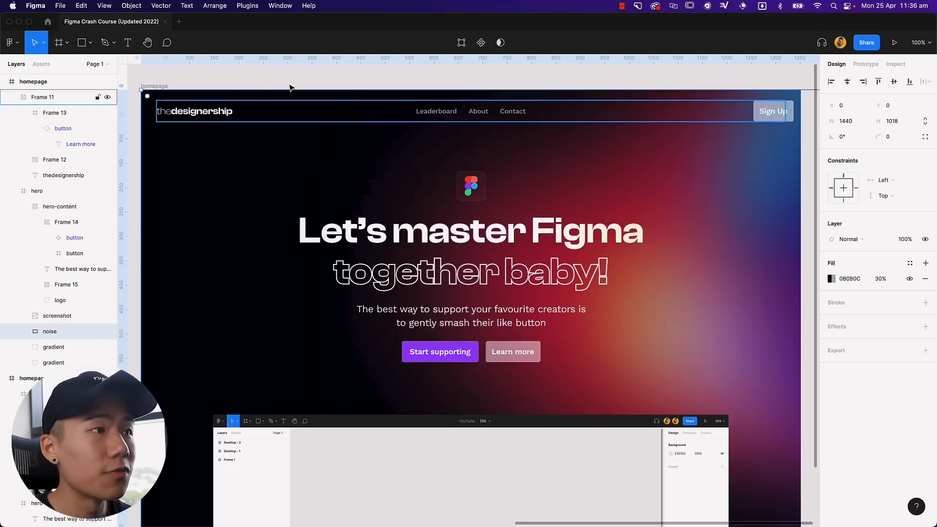
left_click(153, 88)
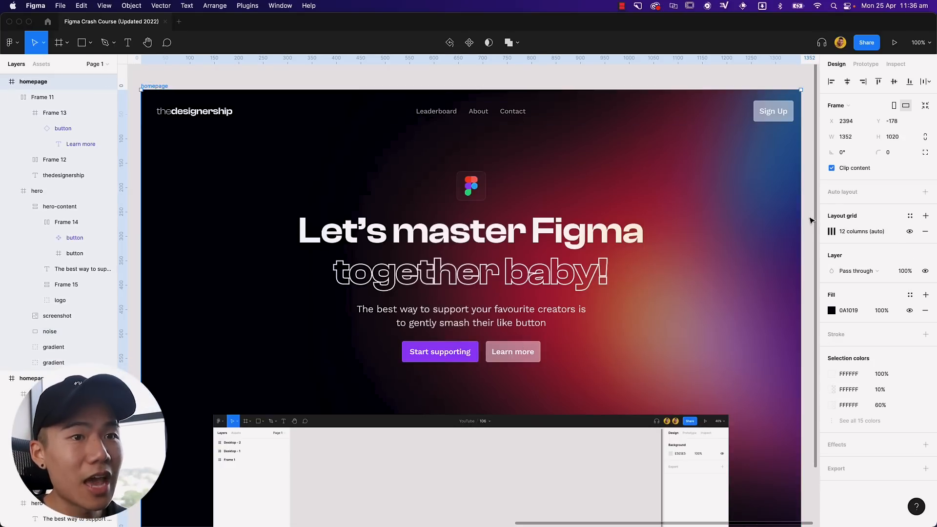
left_click_drag(798, 217, 739, 235)
left_click(774, 236)
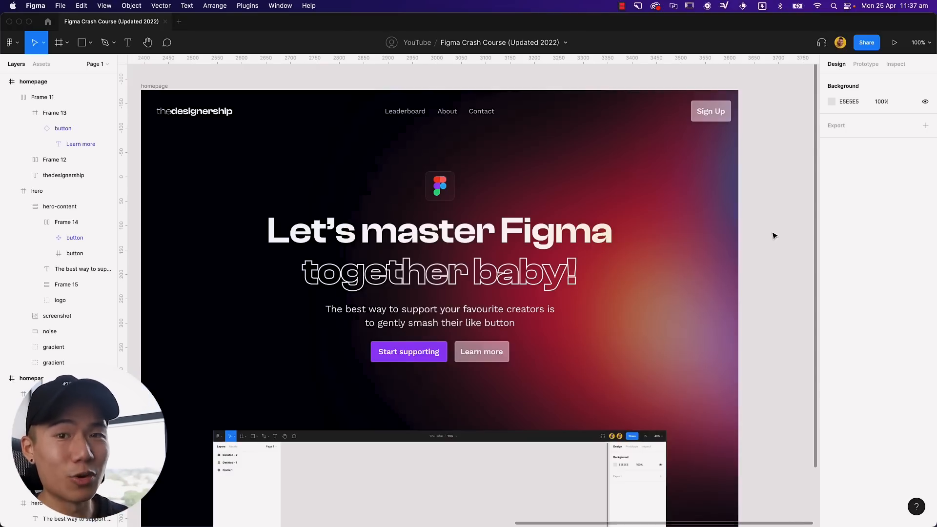
key("minus")
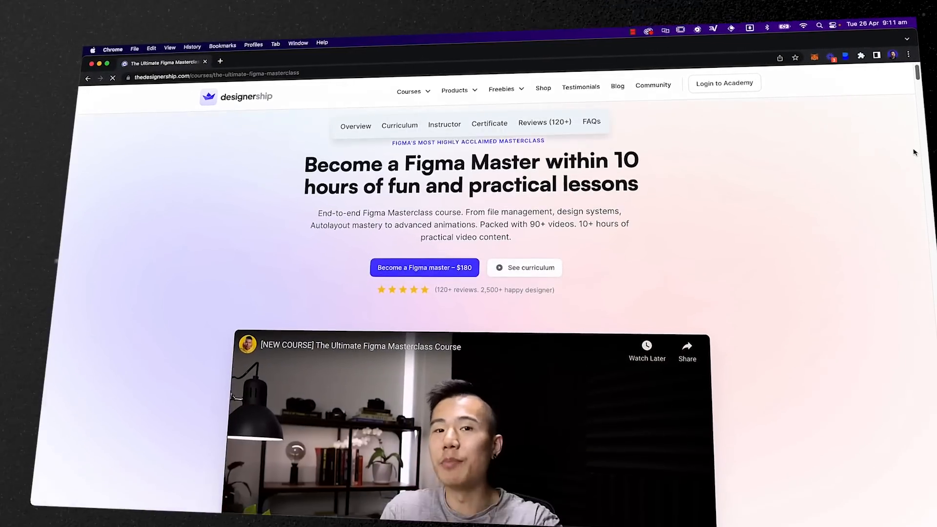
scroll(915, 148, "down", 6)
scroll(909, 153, "down", 5)
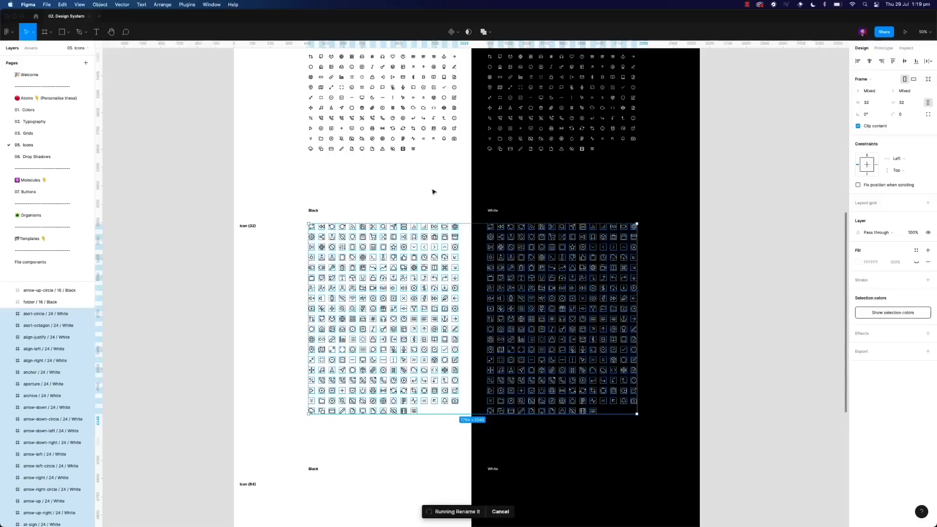
scroll(433, 192, "down", 1)
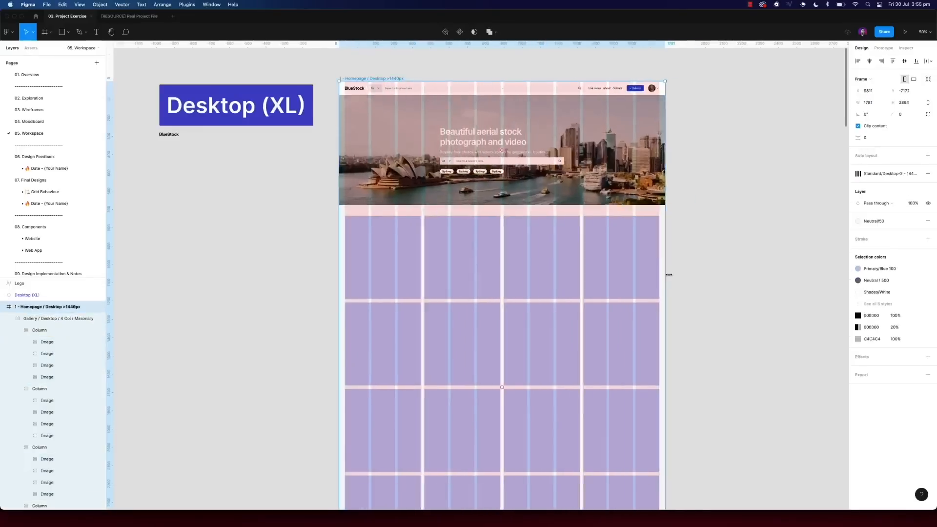
scroll(500, 412, "down", 3)
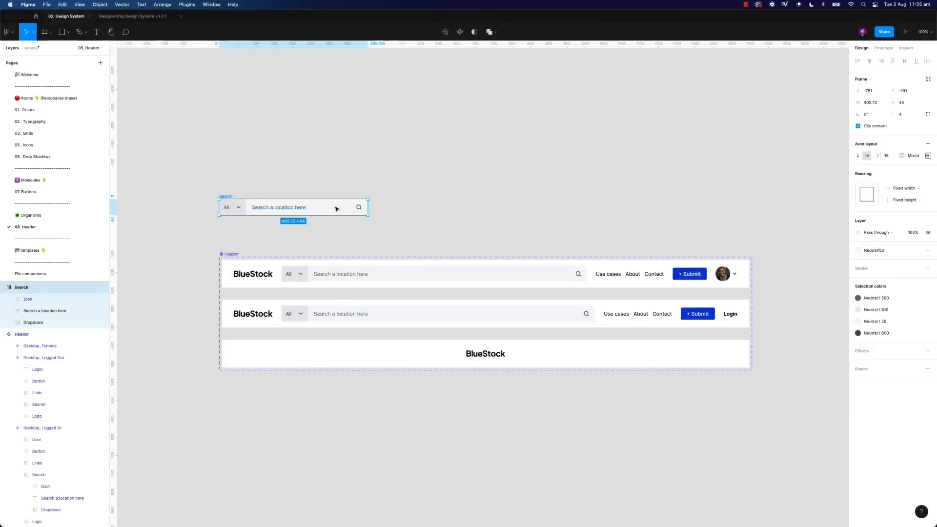
left_click(364, 368)
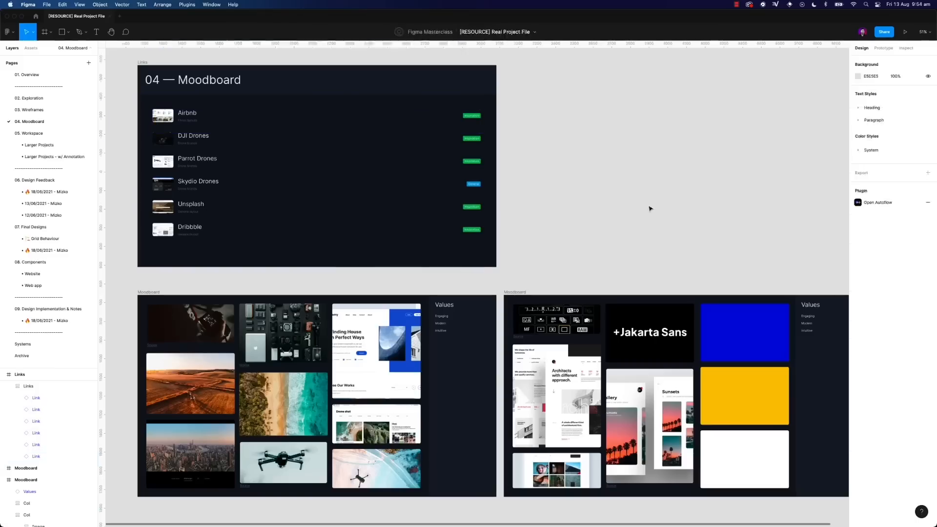
left_click(543, 376)
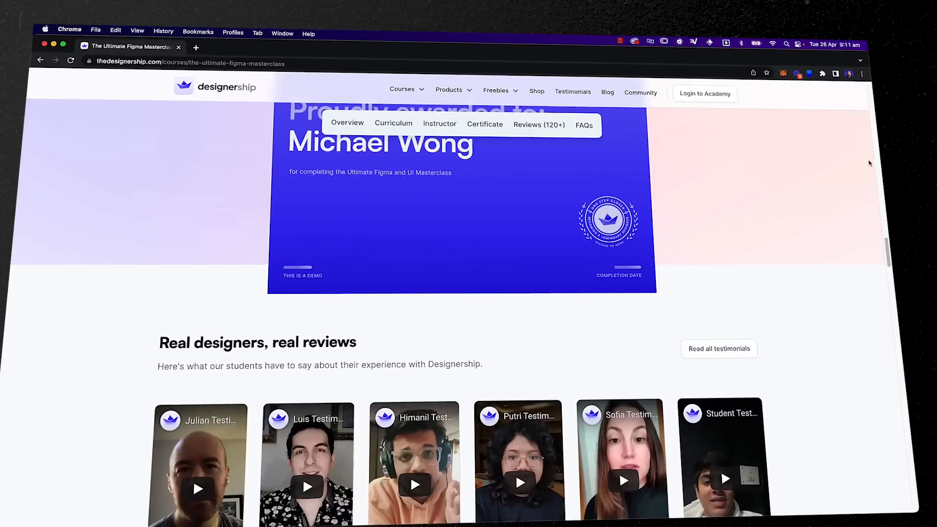
scroll(869, 163, "down", 8)
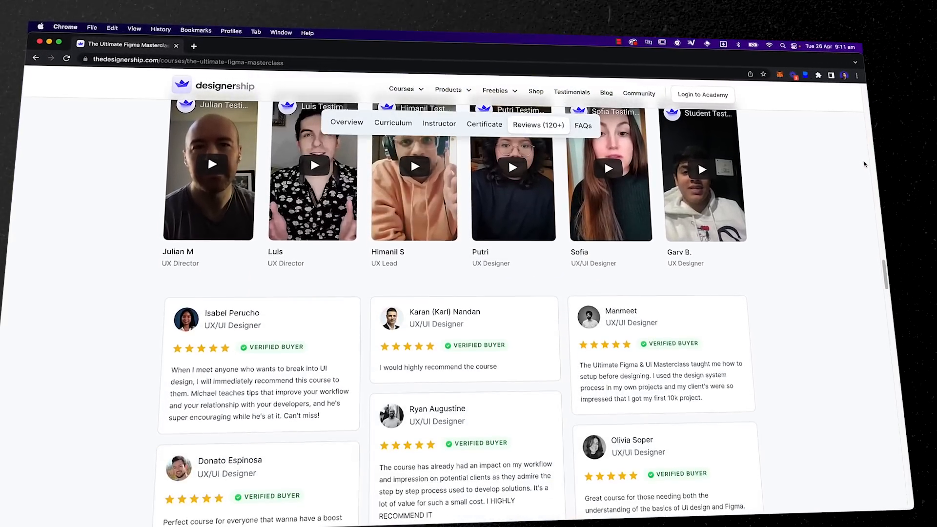
scroll(862, 164, "down", 7)
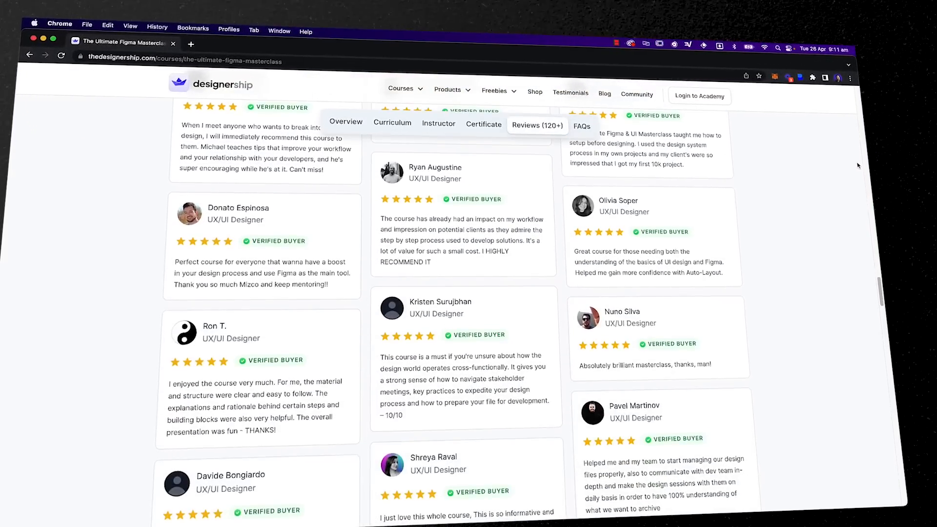
scroll(855, 166, "down", 8)
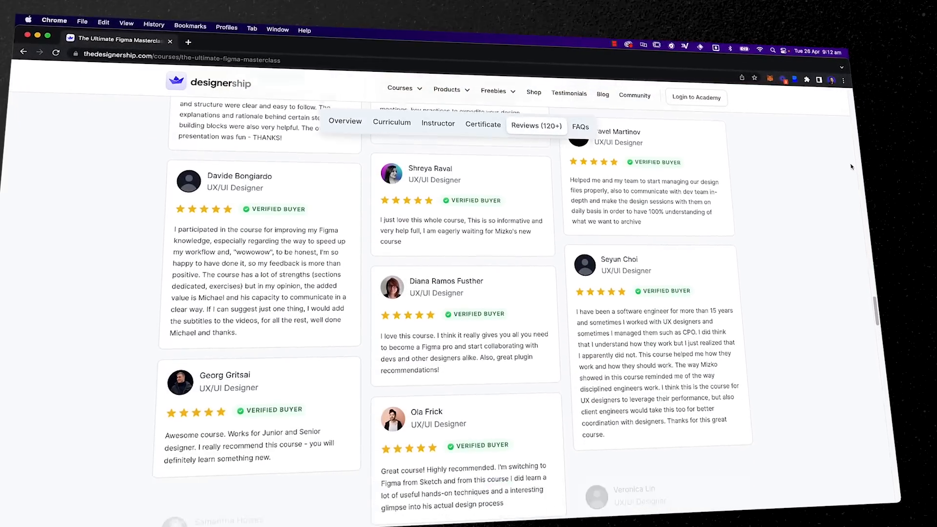
scroll(849, 167, "down", 4)
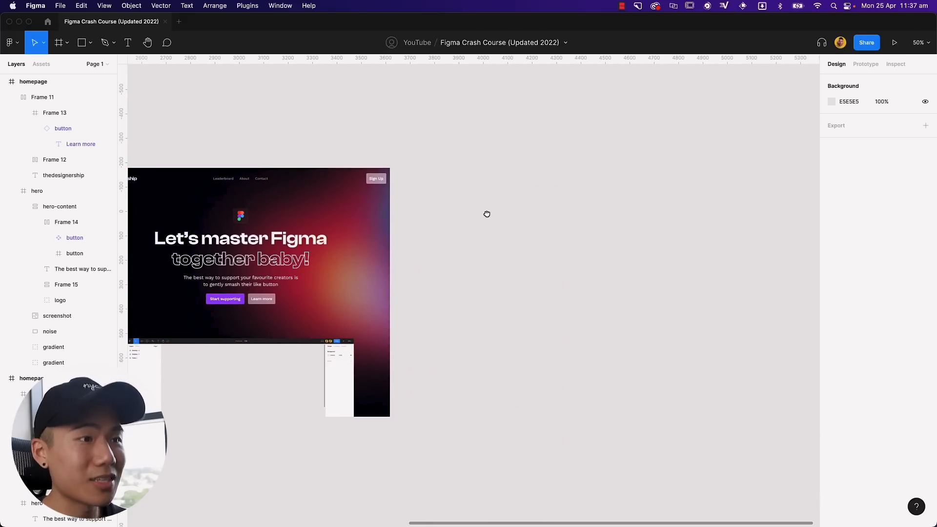
Collapse all layers and add a MacBook Pro 14" desktop frame to the right of the homepage designs.
left_click_drag(528, 217, 422, 223)
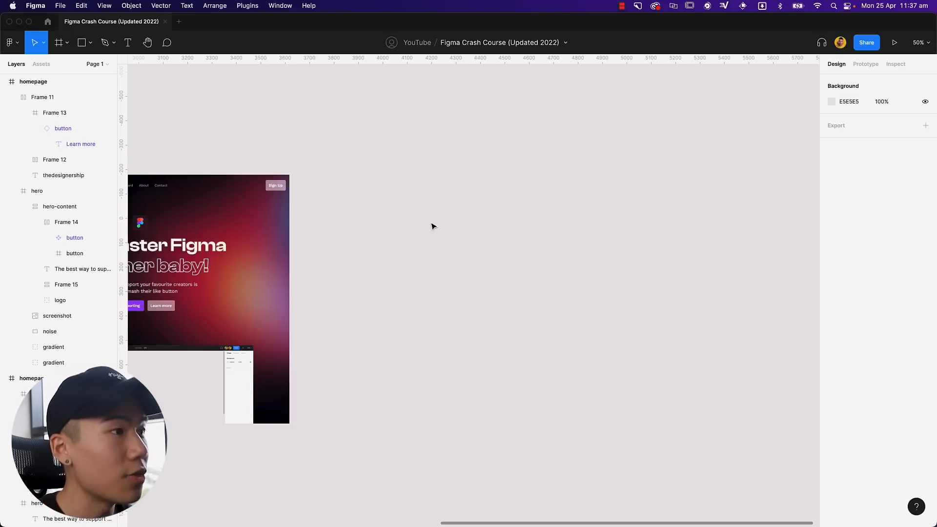
key("alt+l")
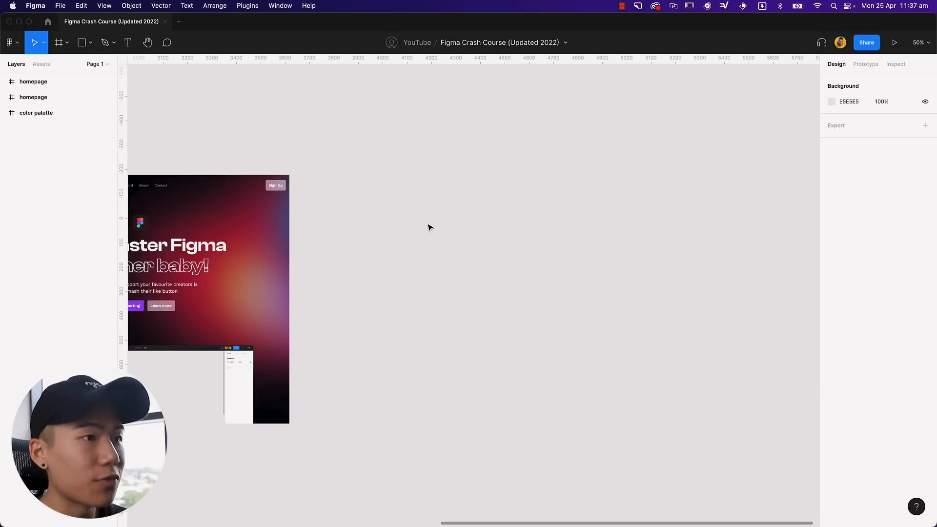
key("f")
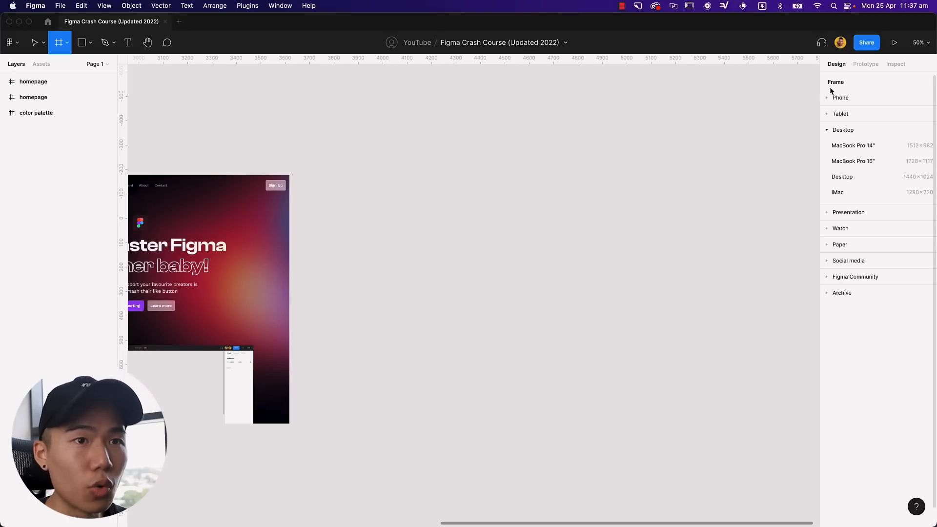
left_click(837, 115)
left_click(827, 99)
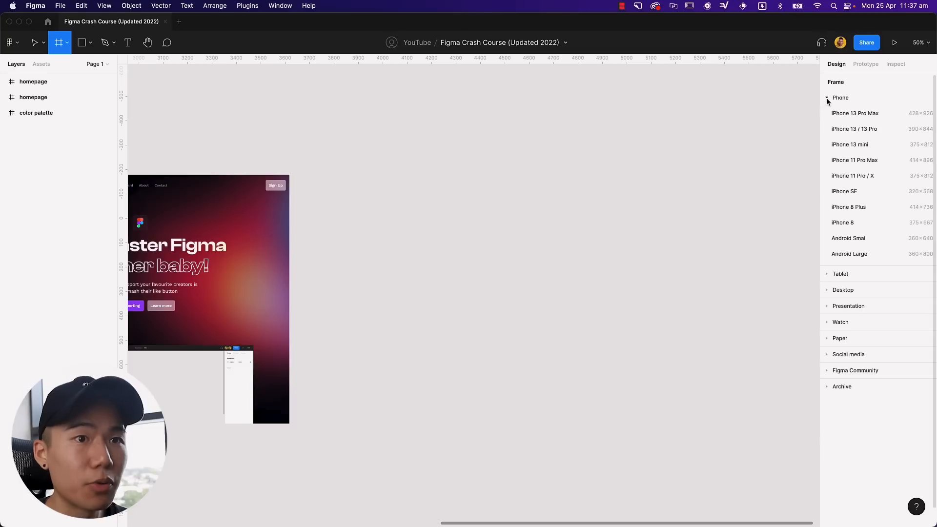
left_click(827, 100)
left_click(827, 130)
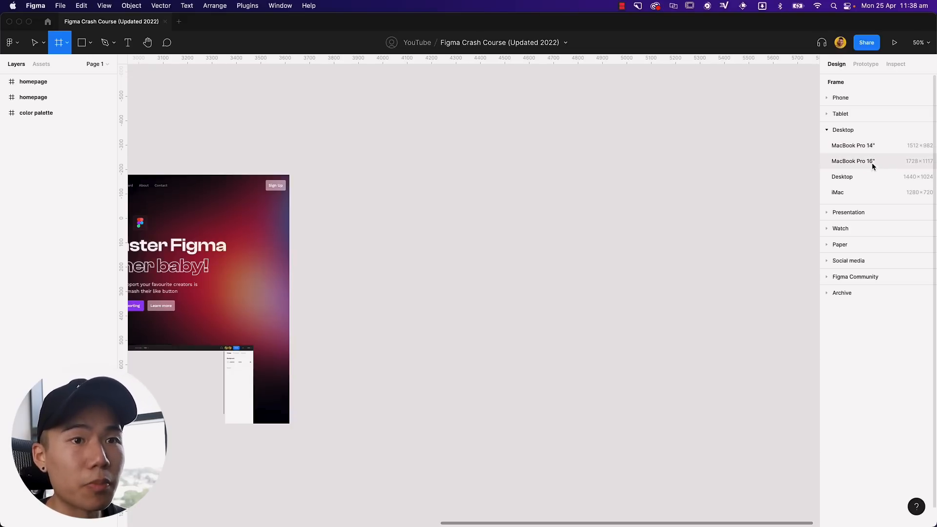
left_click(870, 146)
left_click(342, 143)
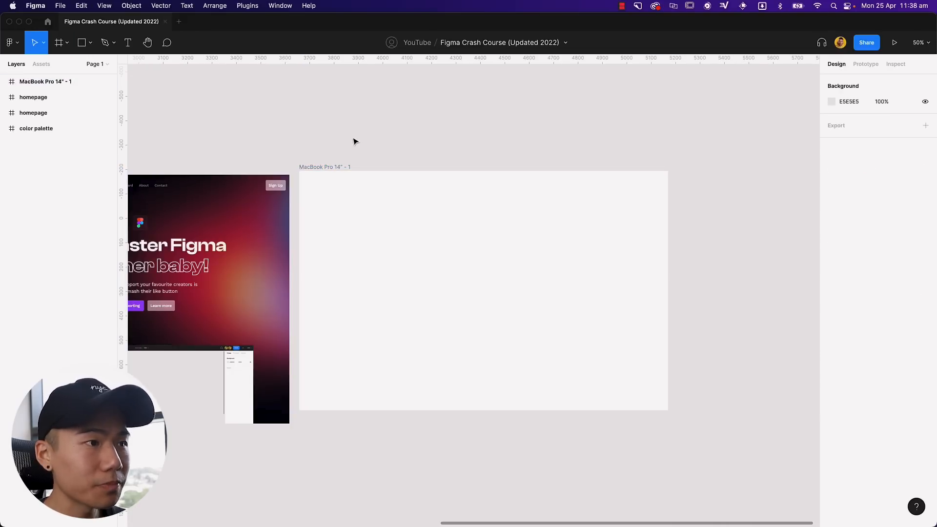
Move the MacBook Pro 14" frame to X 3670, Y -178, level with the homepage frame's top edge.
scroll(357, 135, "left", 3)
scroll(358, 135, "down", 1)
left_click(360, 155)
left_click_drag(360, 154, 362, 162)
Move the color palette frame to X 3670, Y -336, directly above the MacBook Pro 14" frame and aligned with its left edge.
scroll(362, 162, "left", 15)
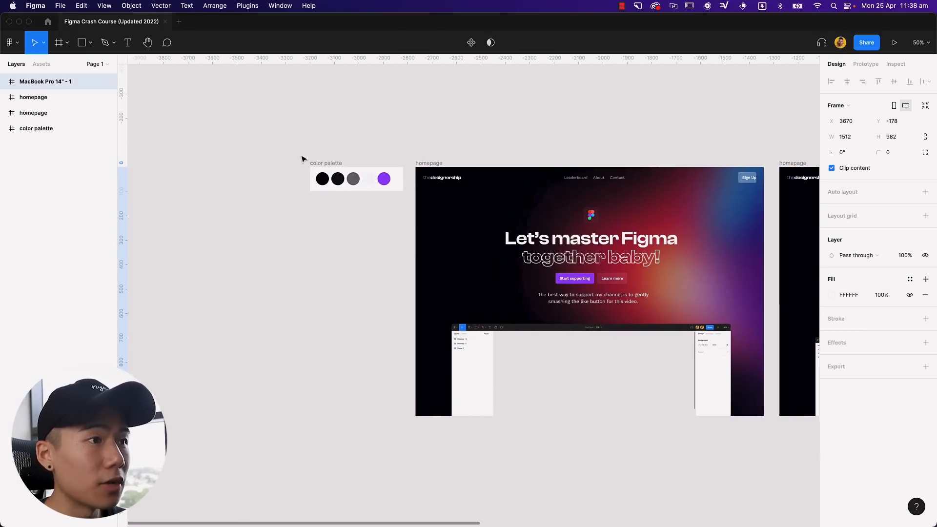
left_click(316, 163)
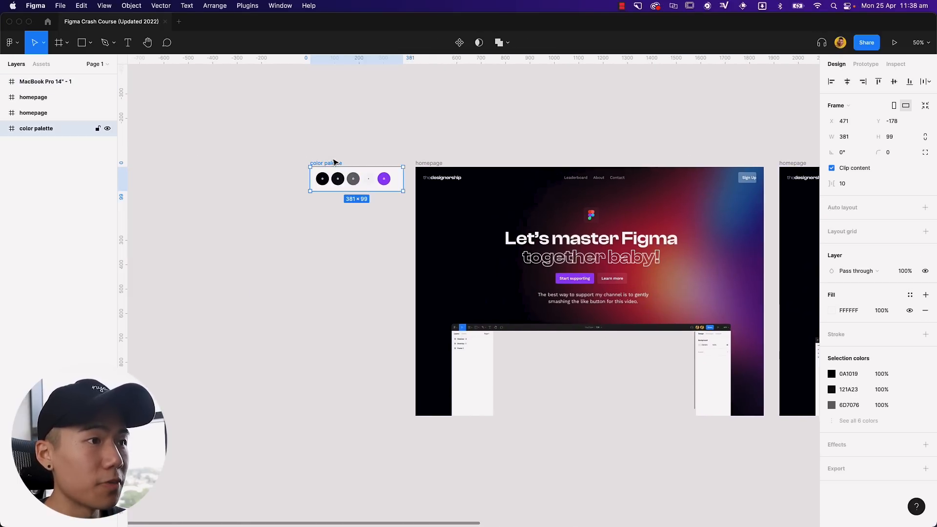
left_click_drag(323, 162, 614, 132)
scroll(604, 132, "right", 6)
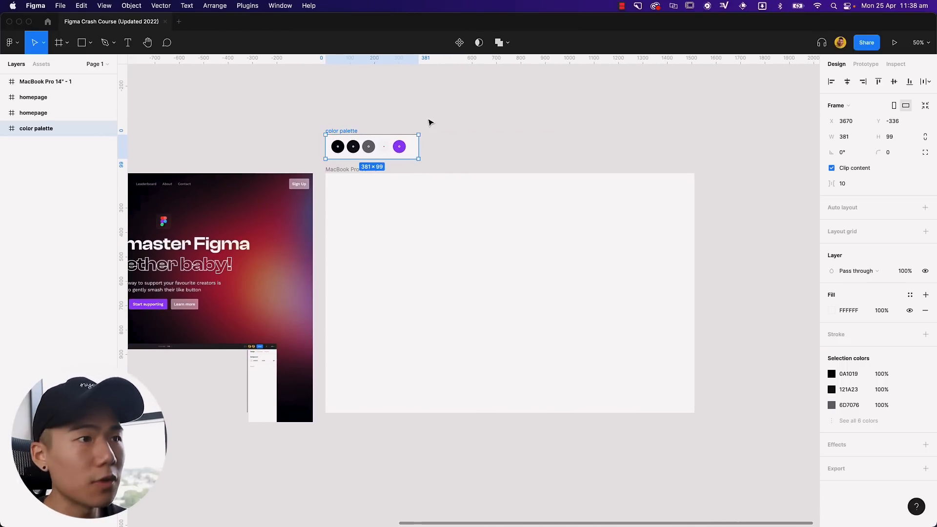
Create a color style named "Gray / 900" from the fill of the first circle in the color palette.
key("shift+0")
key("space")
left_click_drag(453, 112, 396, 210)
key("minus")
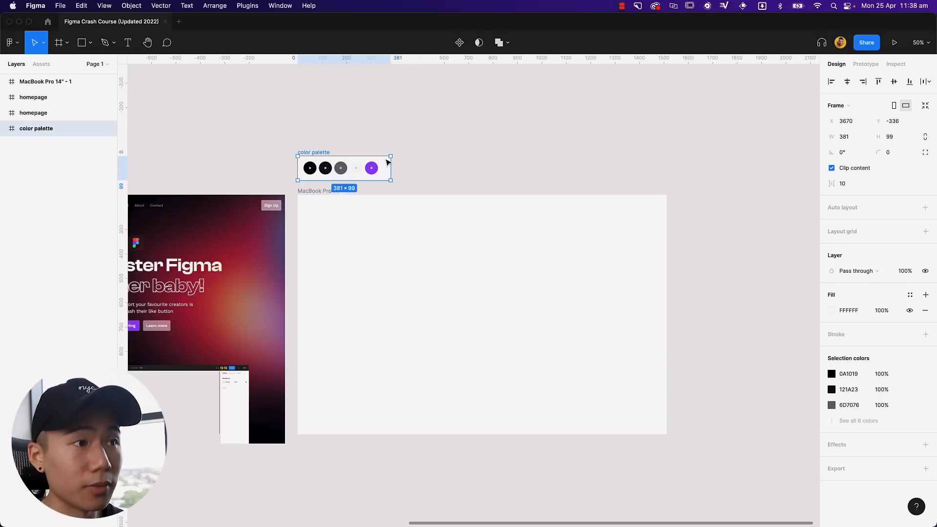
left_click(353, 121)
left_click(309, 168)
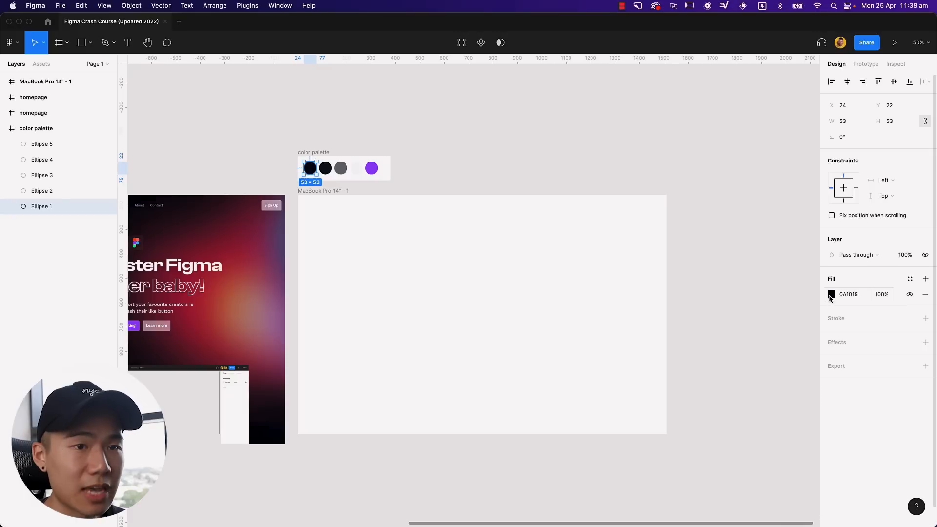
left_click(910, 280)
left_click(920, 297)
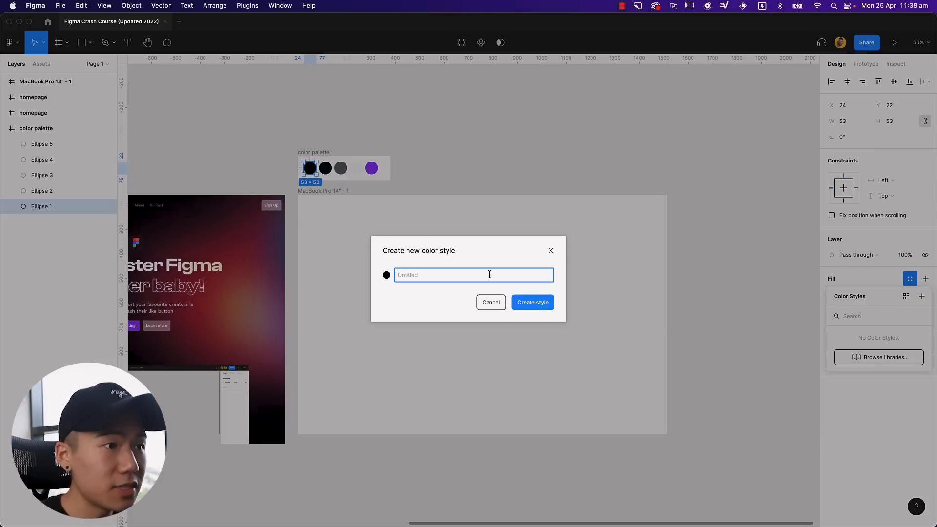
type("Gray / 900")
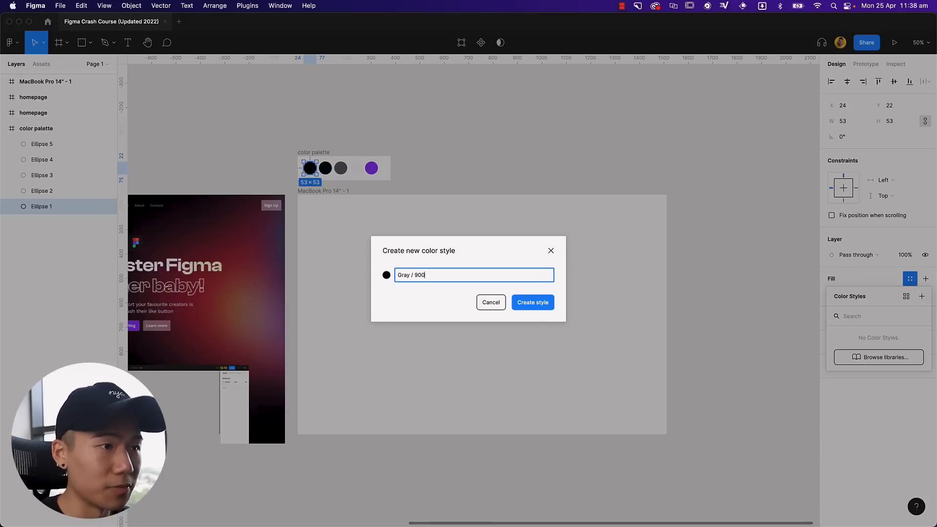
key("Return")
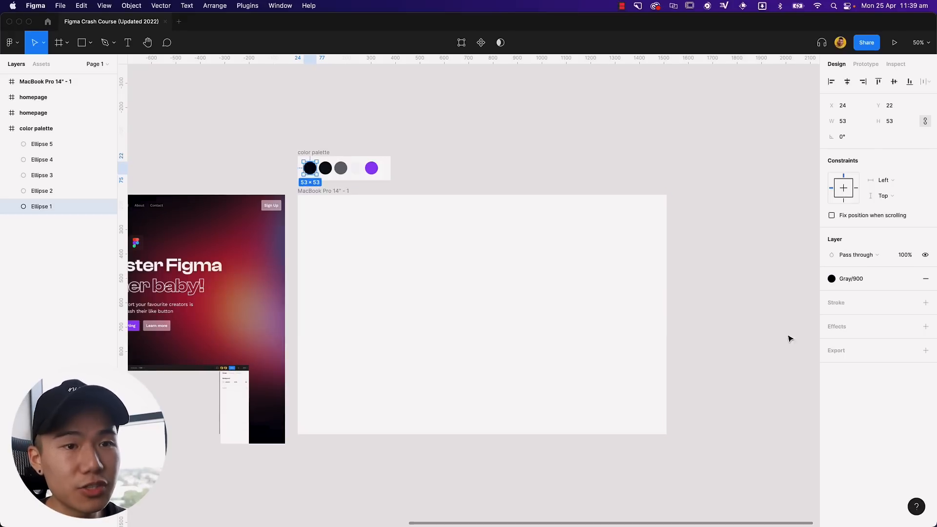
left_click(853, 279)
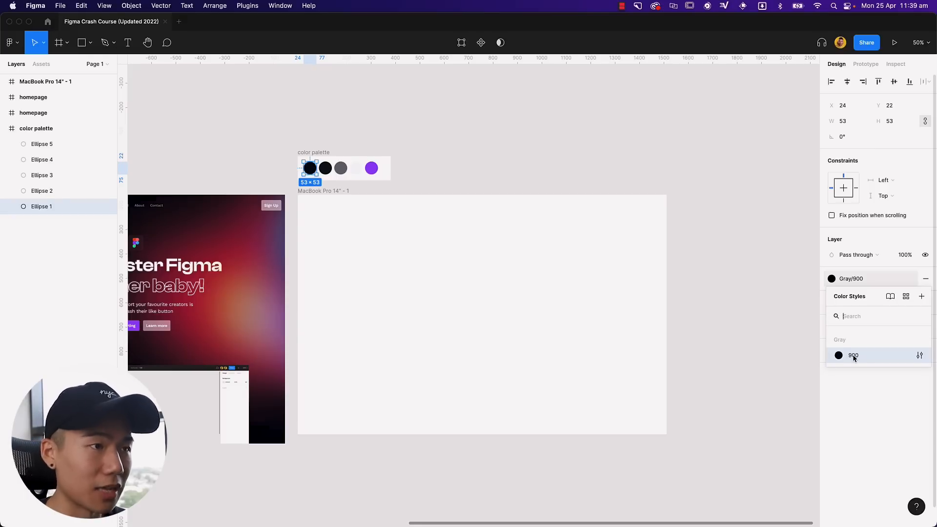
left_click(381, 186)
Create a color style named "Gray / 800" from the fill of the second palette circle.
left_click(326, 169)
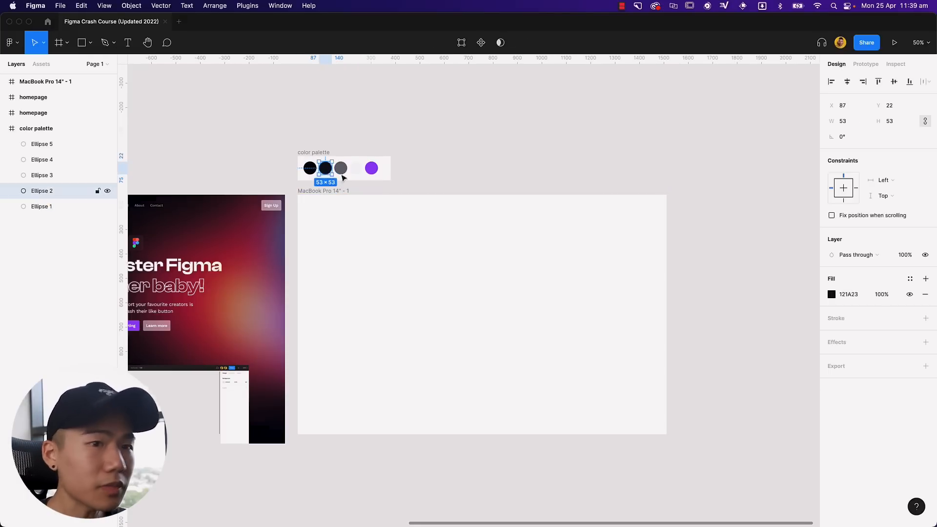
left_click(910, 279)
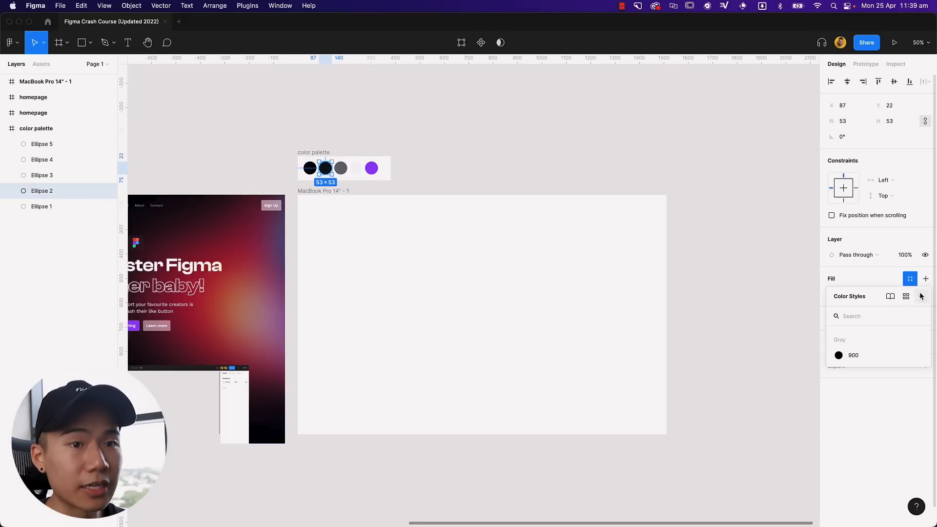
left_click(921, 297)
type("Gray")
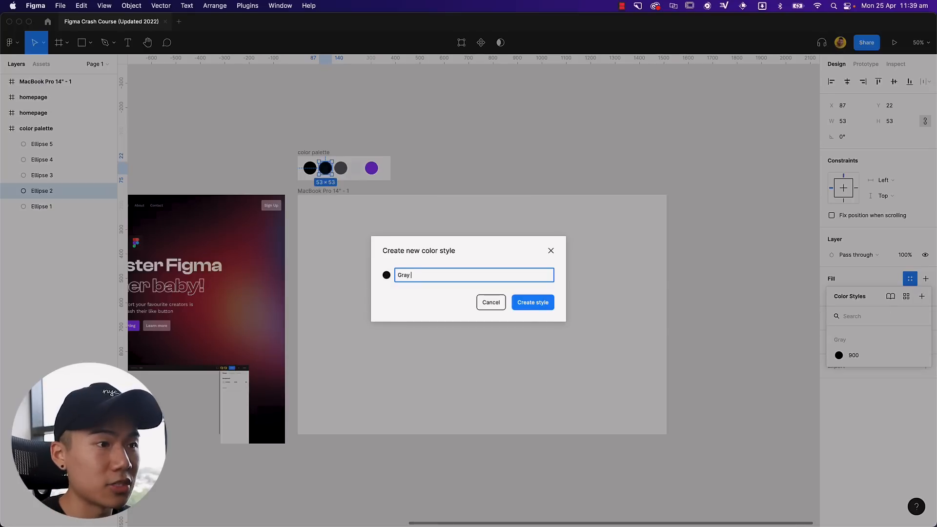
type(" / 800")
key("Return")
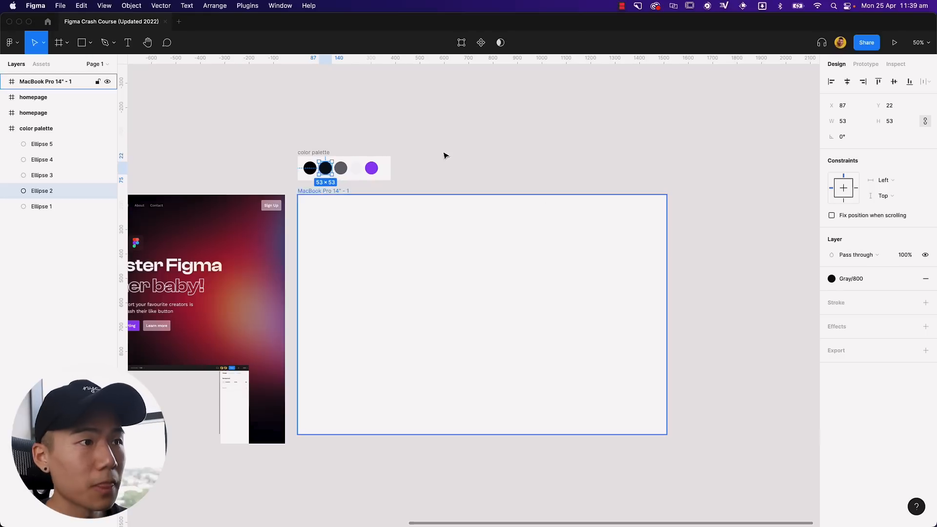
Create a color style named "Gray / 500" from the mid-gray third palette circle's fill.
left_click(342, 167)
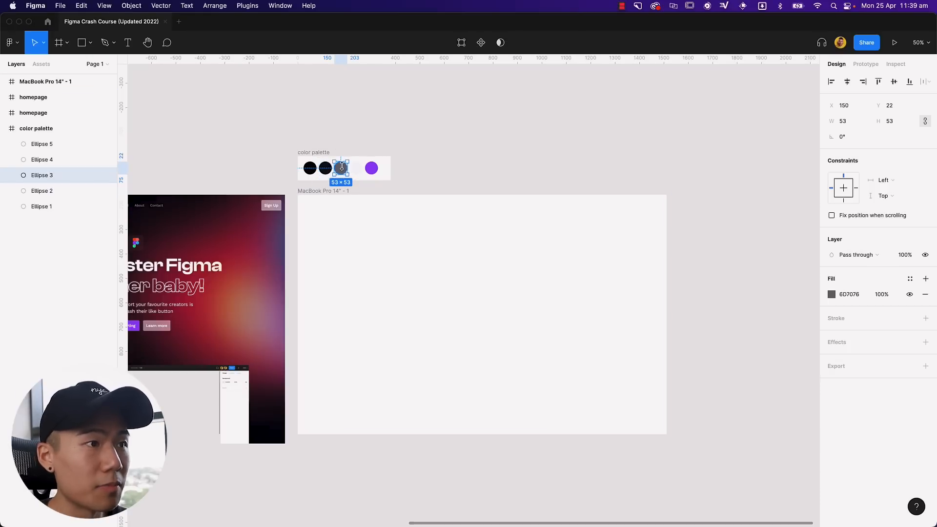
left_click(910, 278)
left_click(922, 296)
type("Gray")
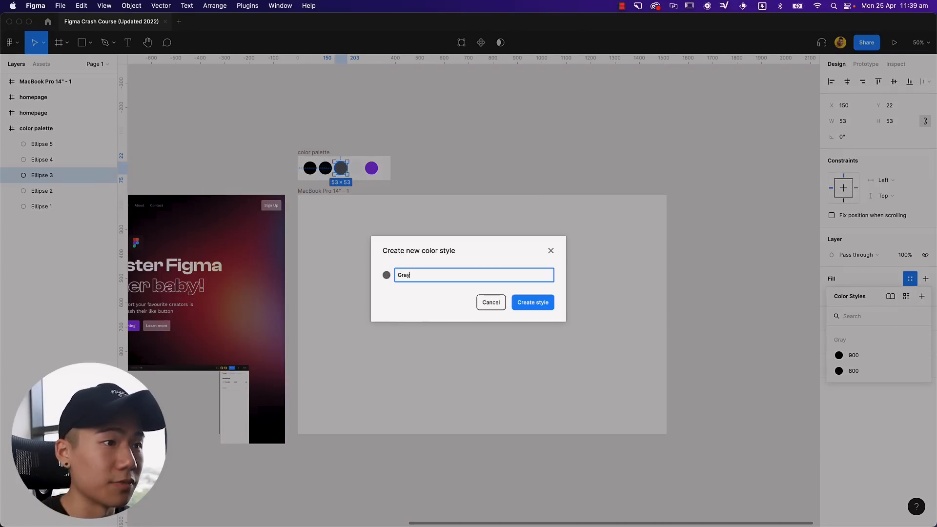
type(" / 500")
key("Return")
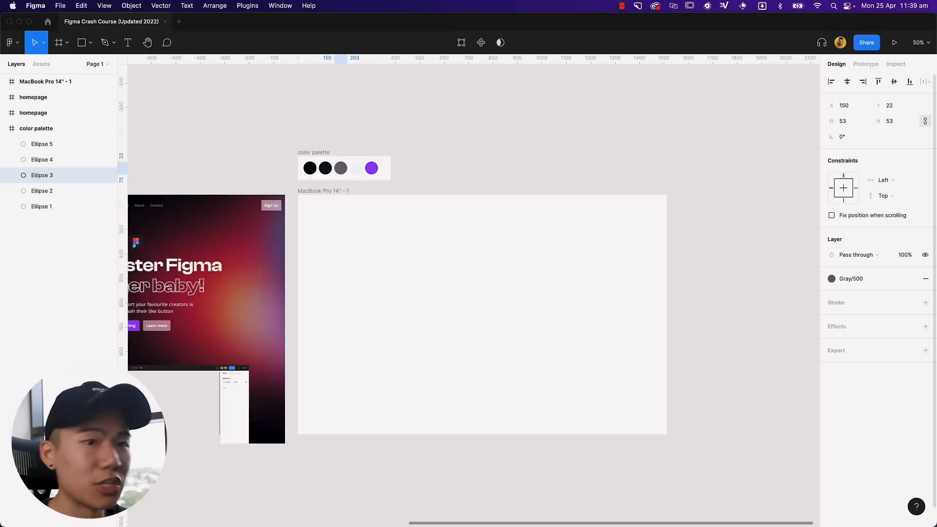
left_click(877, 281)
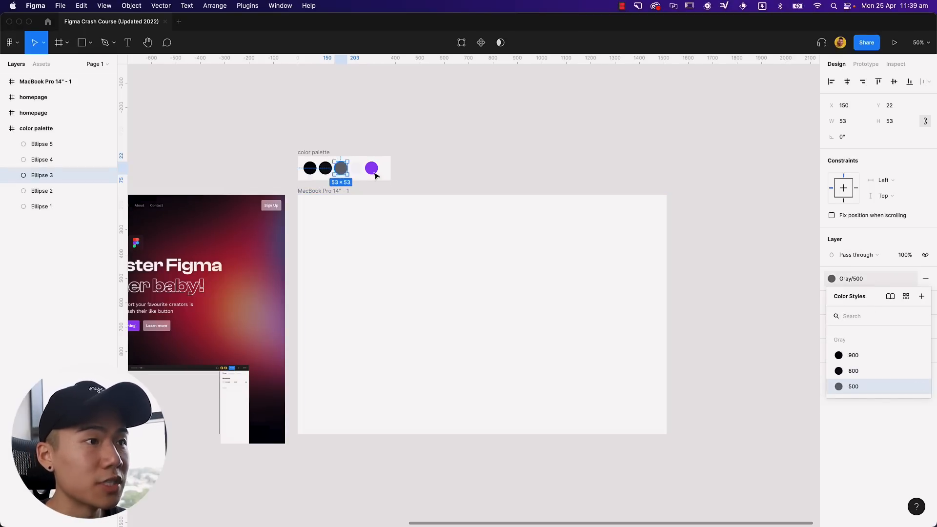
Create a color style named "Gray / 50" from the near-white fourth palette circle's fill.
left_click(356, 168)
left_click(909, 279)
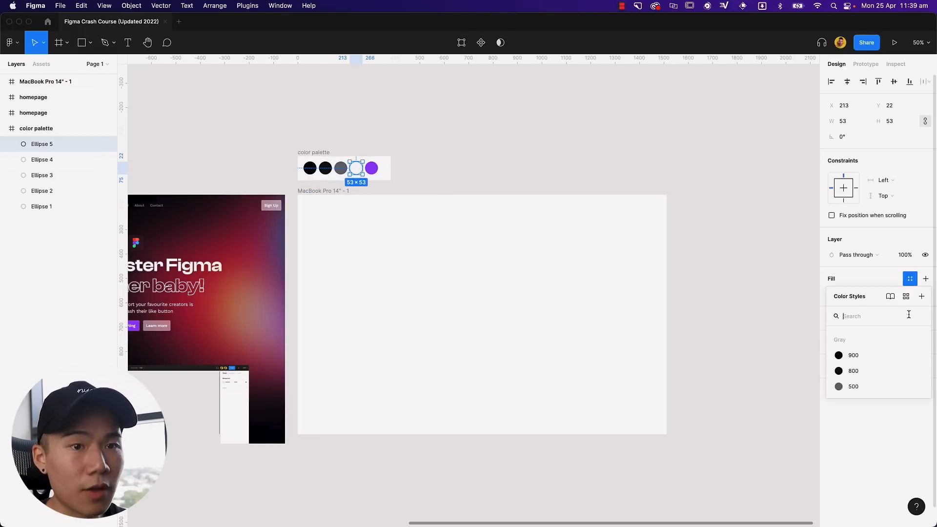
left_click(921, 296)
type("Gray / 50")
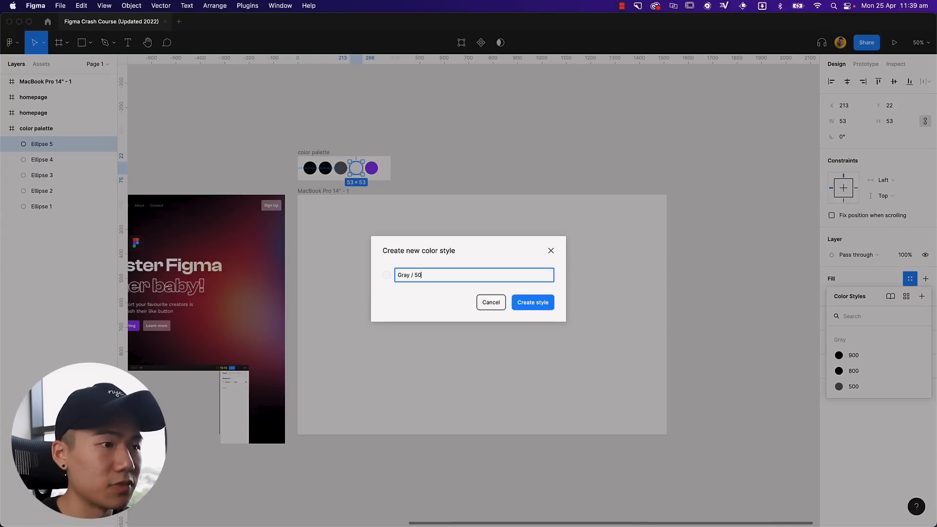
key("Return")
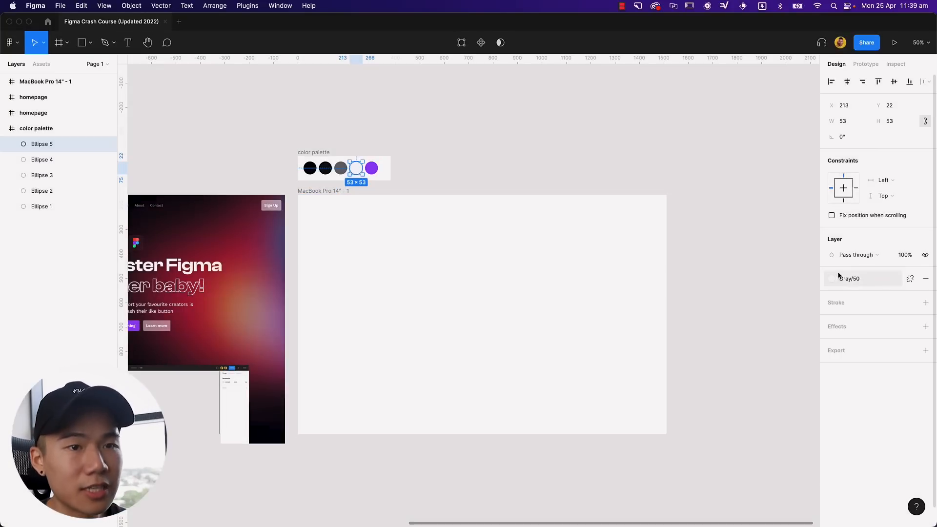
left_click(838, 277)
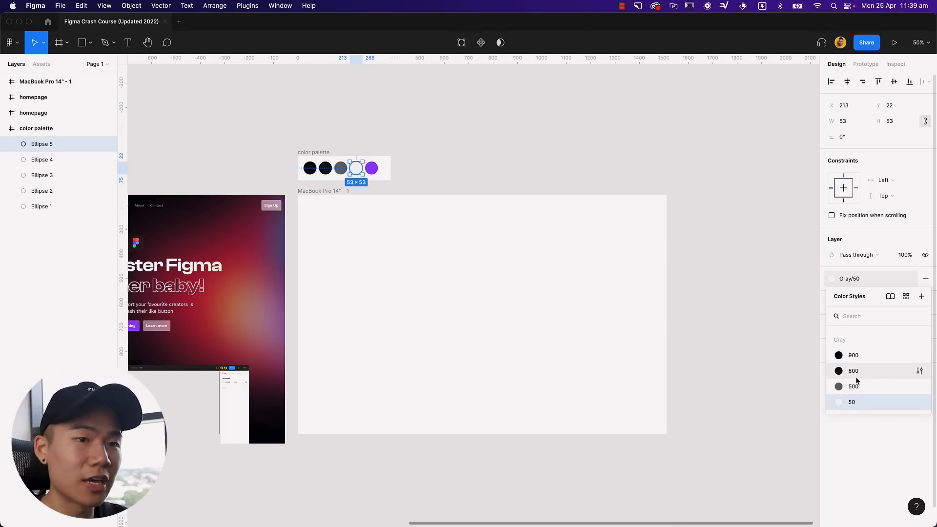
Create a color style named "Primary / 500" from the purple palette circle's fill.
left_click(372, 170)
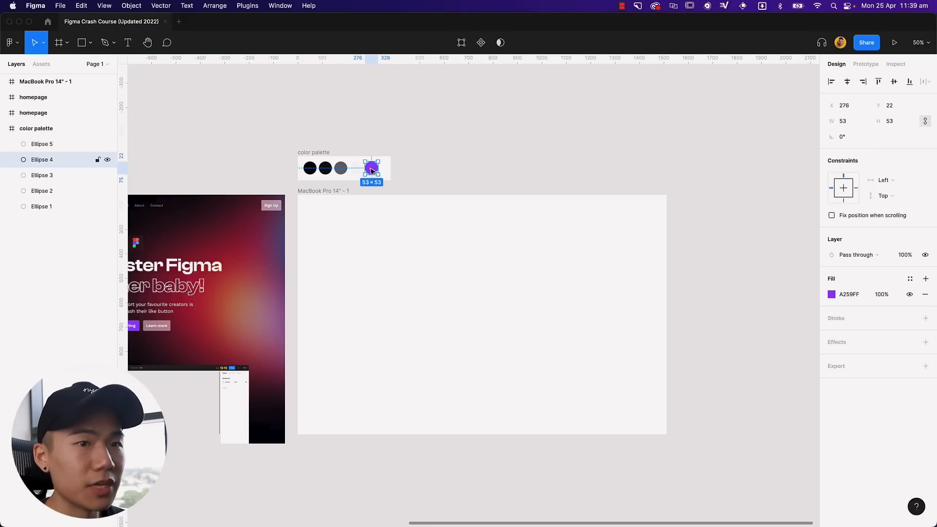
left_click(910, 278)
left_click(920, 297)
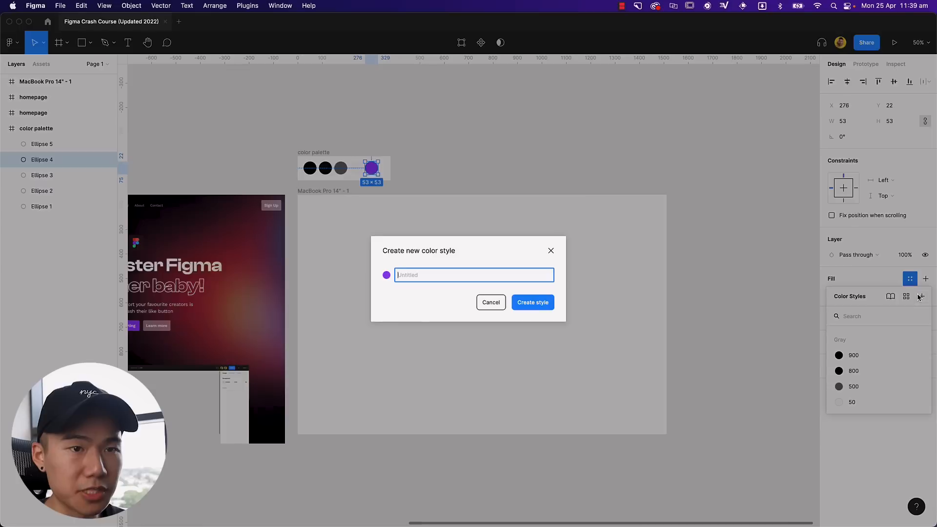
type("Primary / 500")
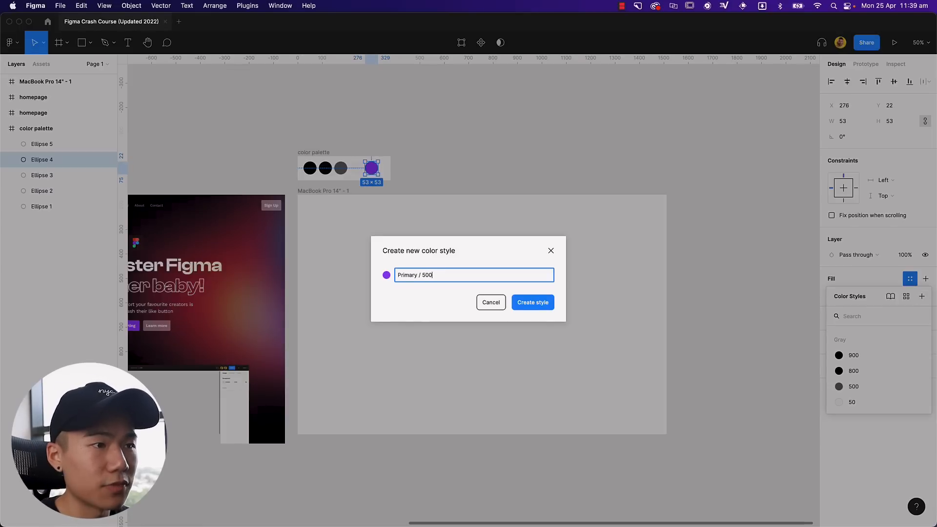
key("Return")
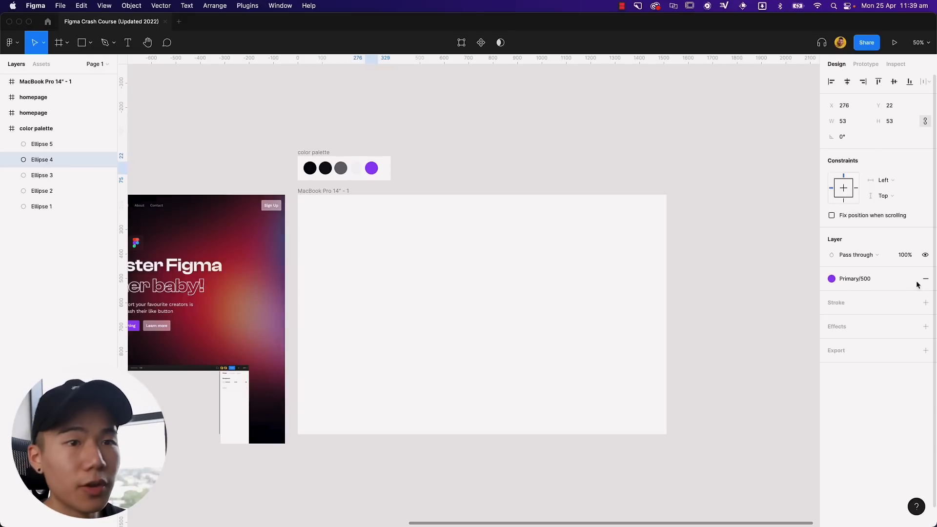
left_click(876, 279)
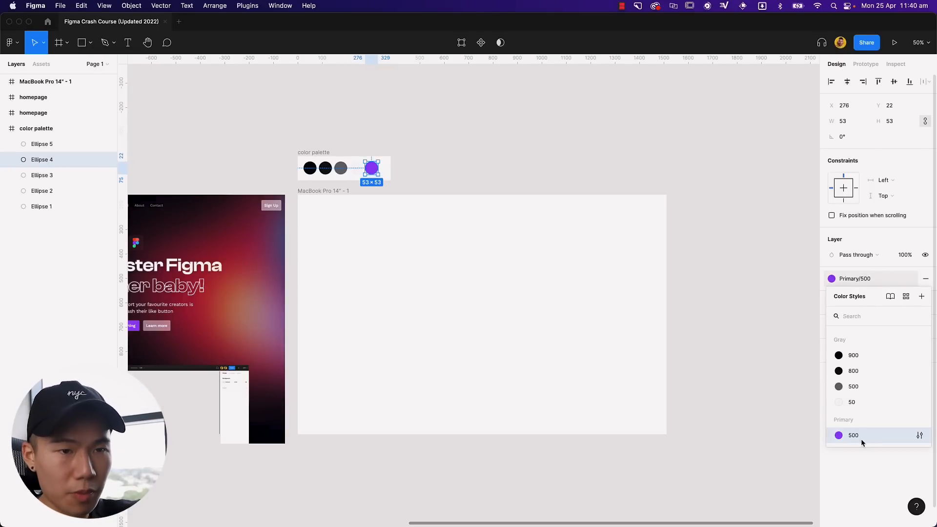
left_click(359, 140)
Apply the Gray/900 color style as the fill of the MacBook Pro 14" frame.
left_click(327, 191)
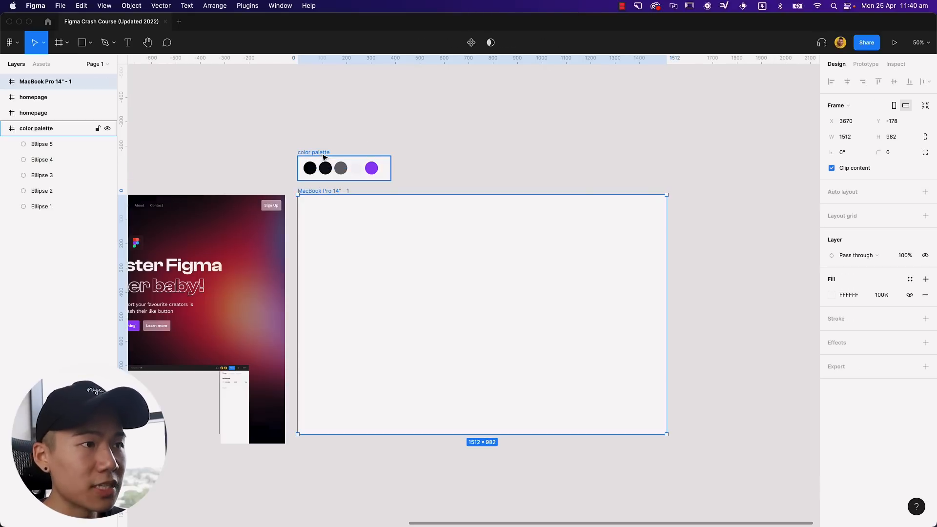
left_click(306, 157)
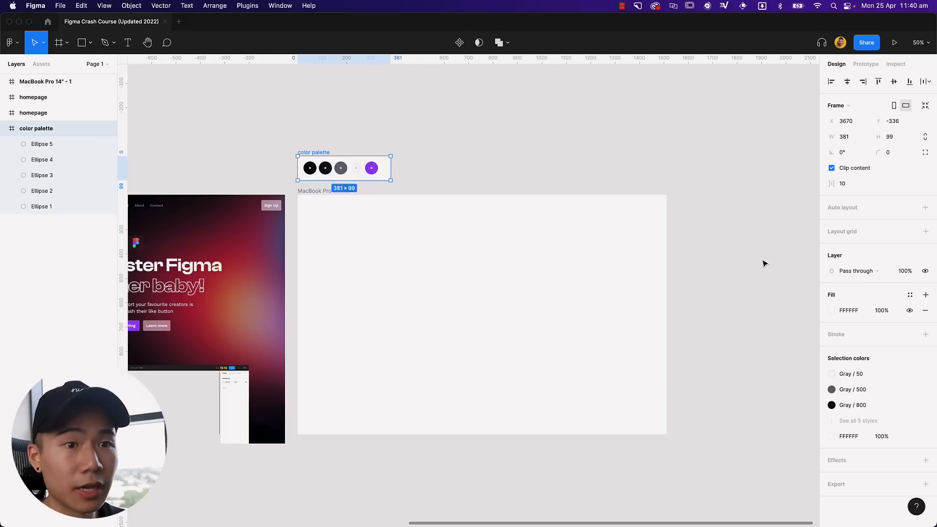
left_click(310, 191)
left_click(909, 280)
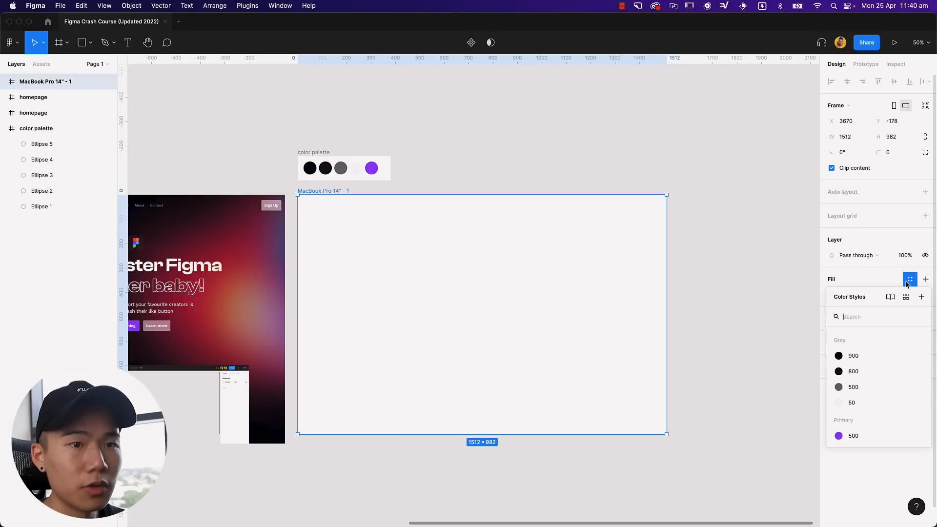
left_click(888, 357)
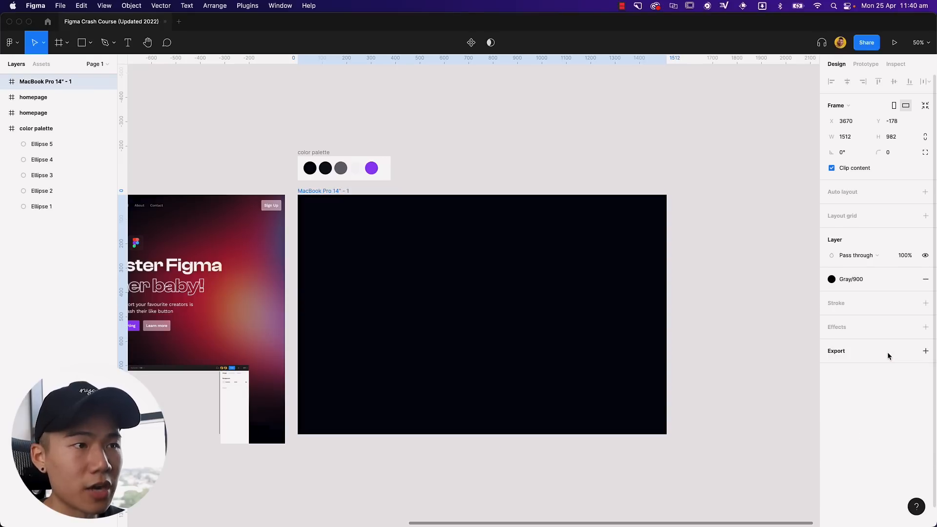
left_click(551, 172)
left_click(343, 191)
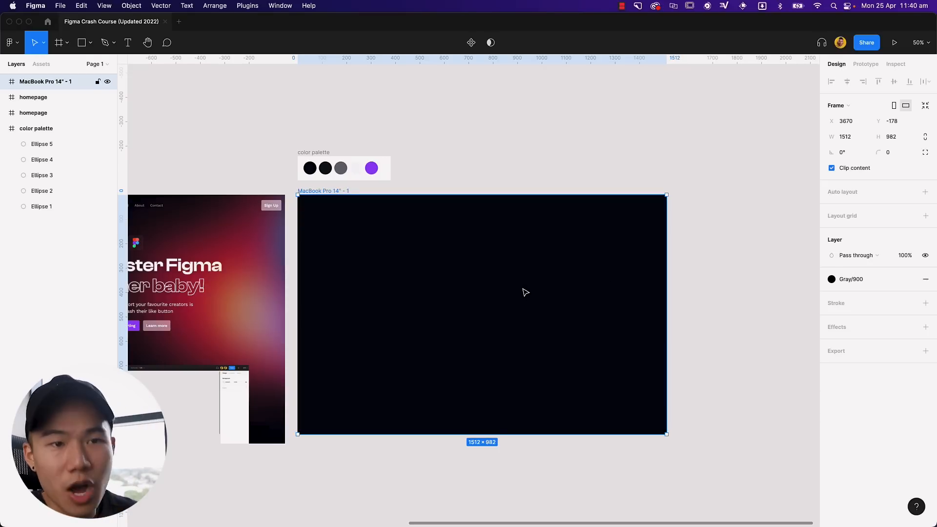
left_click(849, 281)
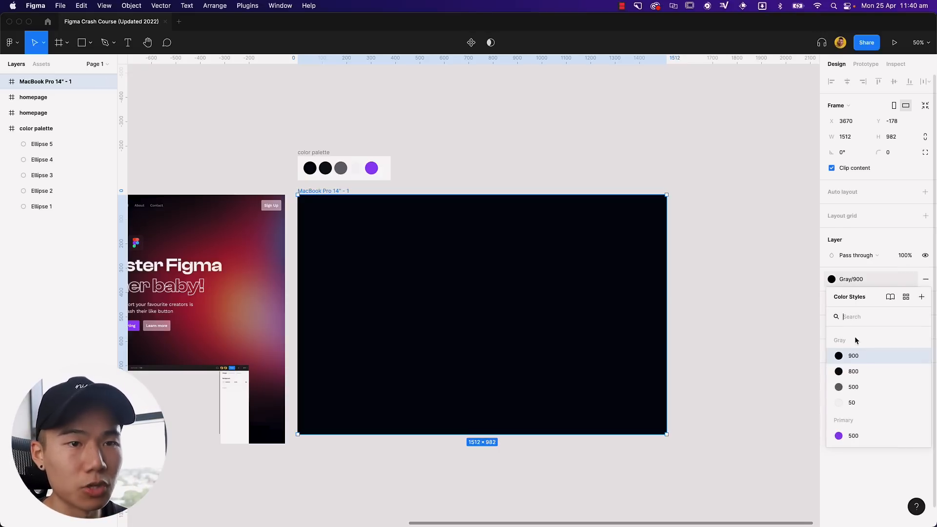
left_click(854, 356)
left_click(722, 309)
Examine the navigation bar and hero section of the auto layout homepage at 100% zoom.
left_click_drag(662, 323, 694, 305)
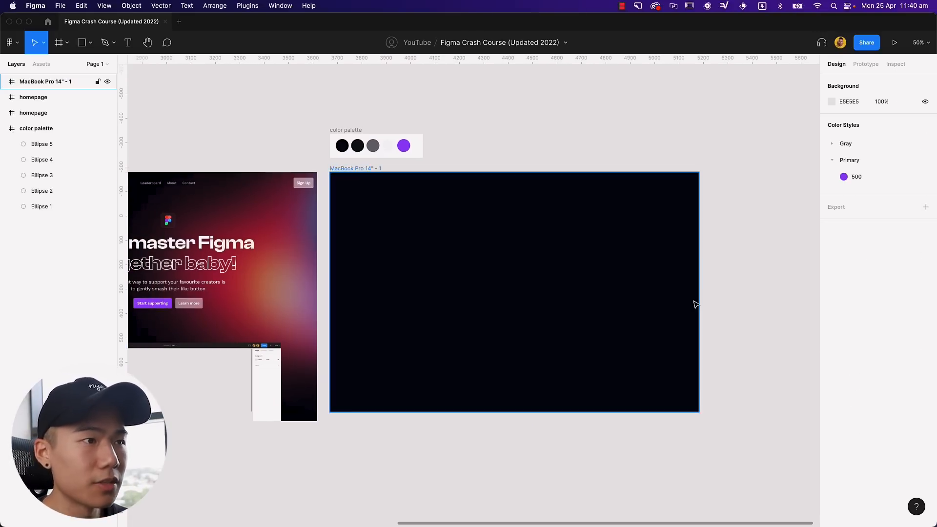
key("shift+0")
left_click_drag(619, 167, 579, 215)
scroll(580, 215, "left", 15)
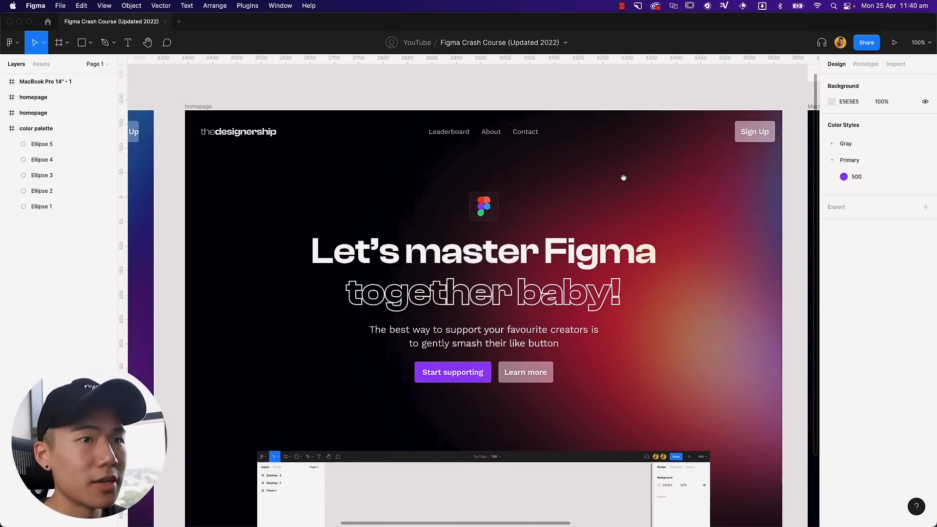
scroll(439, 134, "down", 1)
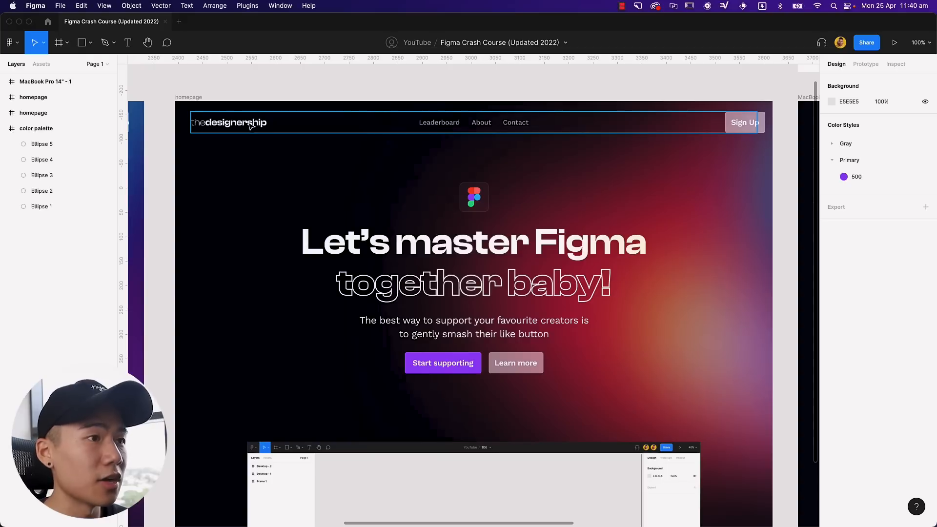
Check the text settings of the "Leaderboard" link and the "thedesignership" logo in the homepage navigation bar.
left_click(454, 124, "super")
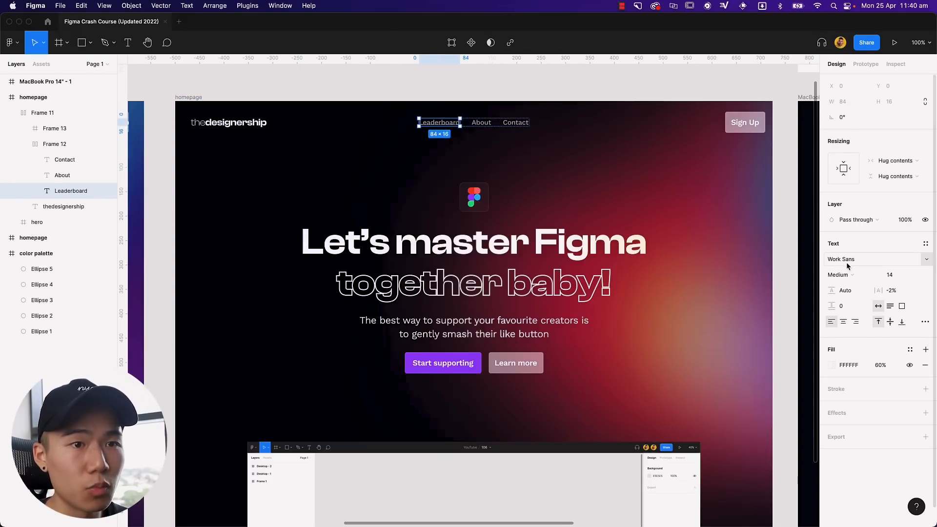
left_click(63, 206)
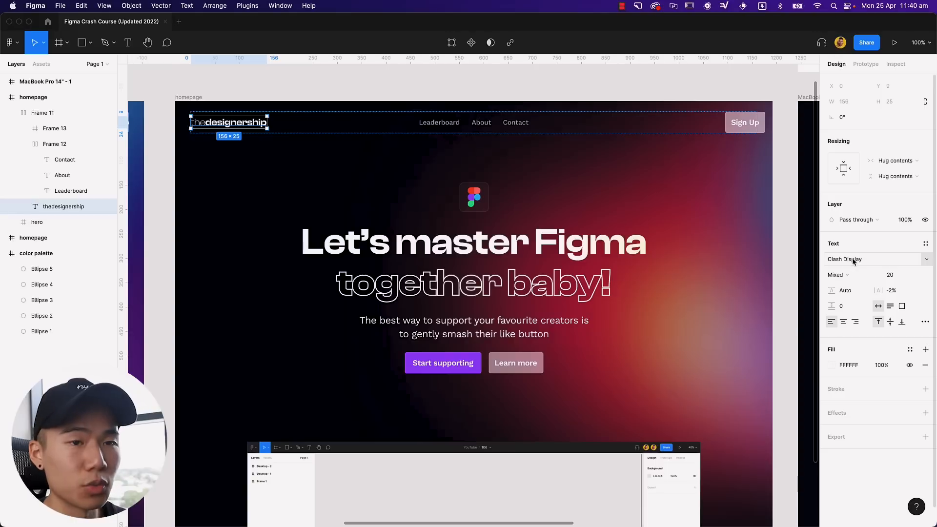
left_click(590, 93)
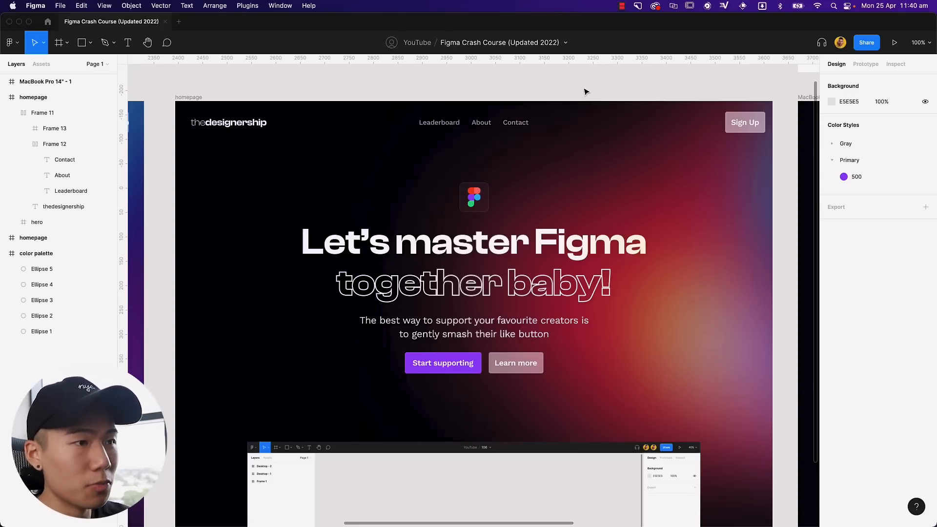
left_click(569, 102)
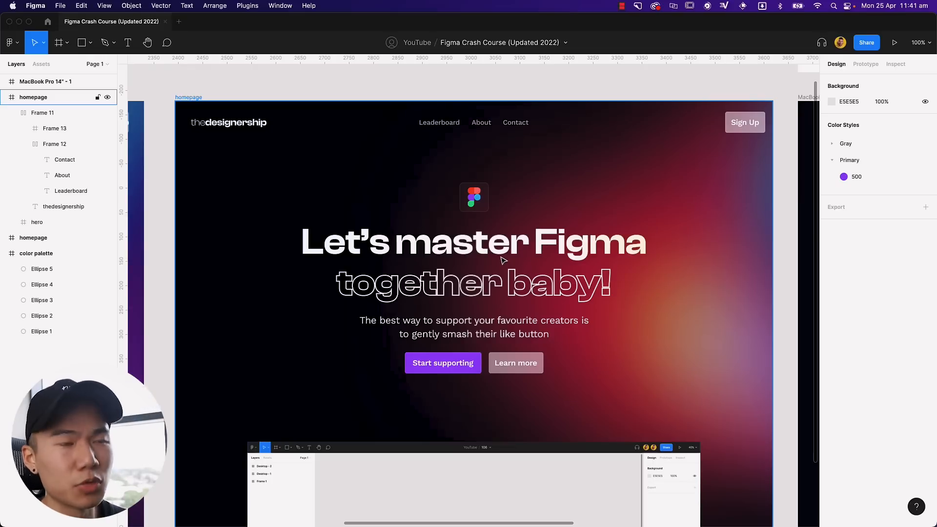
left_click(786, 234)
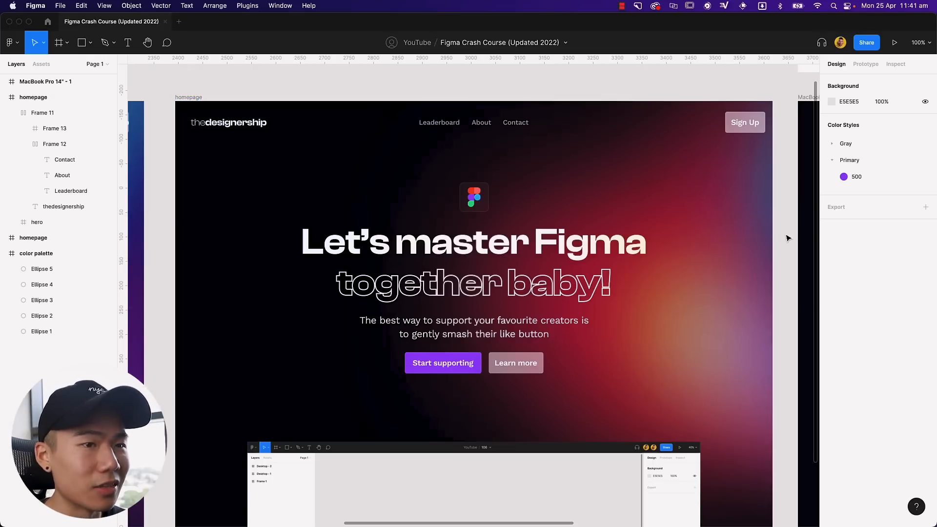
Add the text "thedesignership" near the top-left corner of the MacBook Pro 14" frame, at about X 39, Y 39.
left_click_drag(786, 232, 438, 219)
scroll(438, 220, "right", 10)
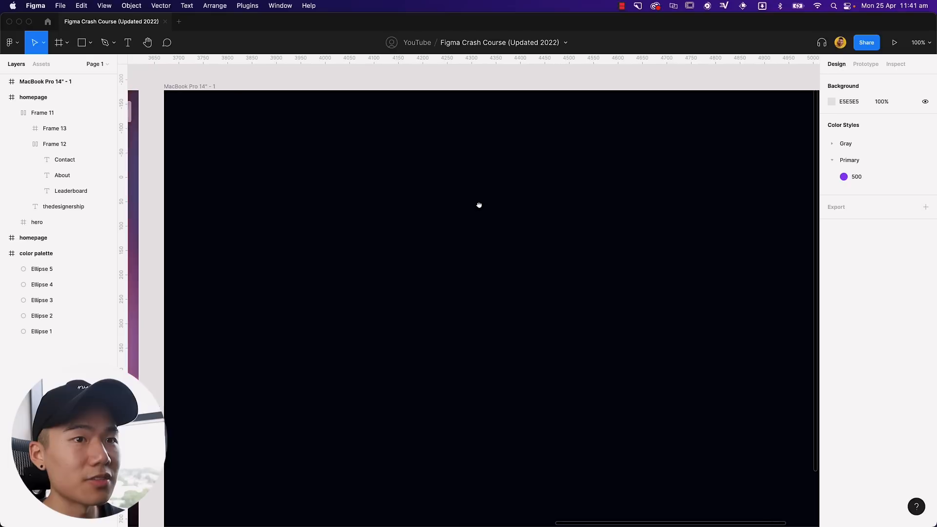
scroll(463, 206, "left", 1)
left_click(458, 207)
key("t")
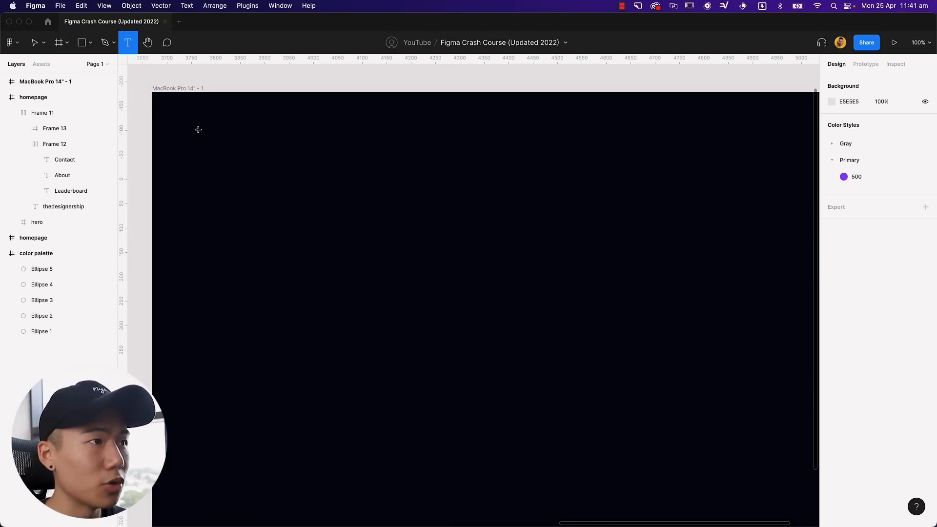
left_click(171, 112)
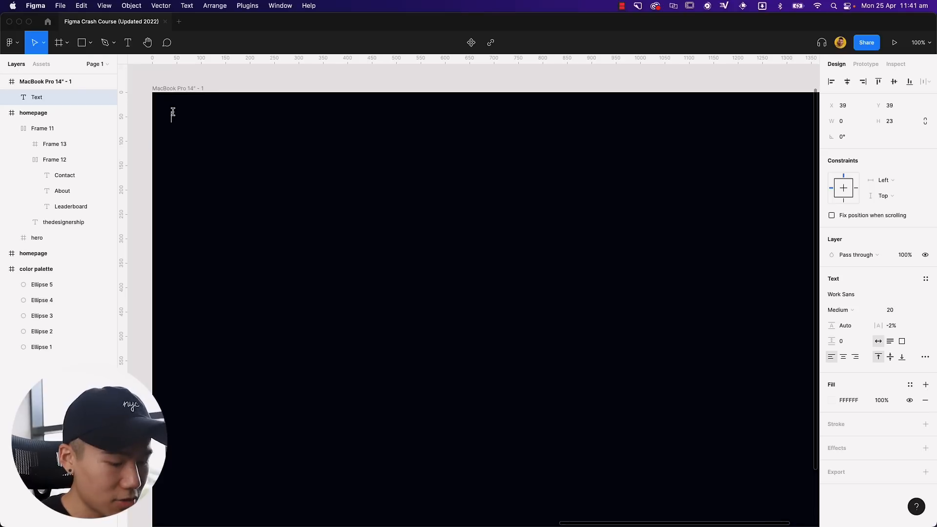
type("thedesignership")
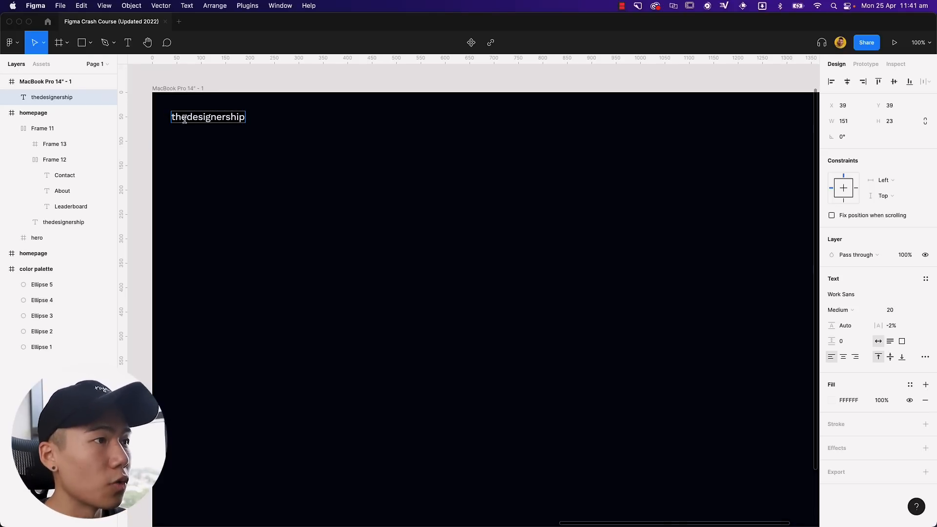
Set "designership" to SemiBold and "the" to Regular in the new logo text, and move it to about X 44, Y 35.
left_click(185, 118, "shift")
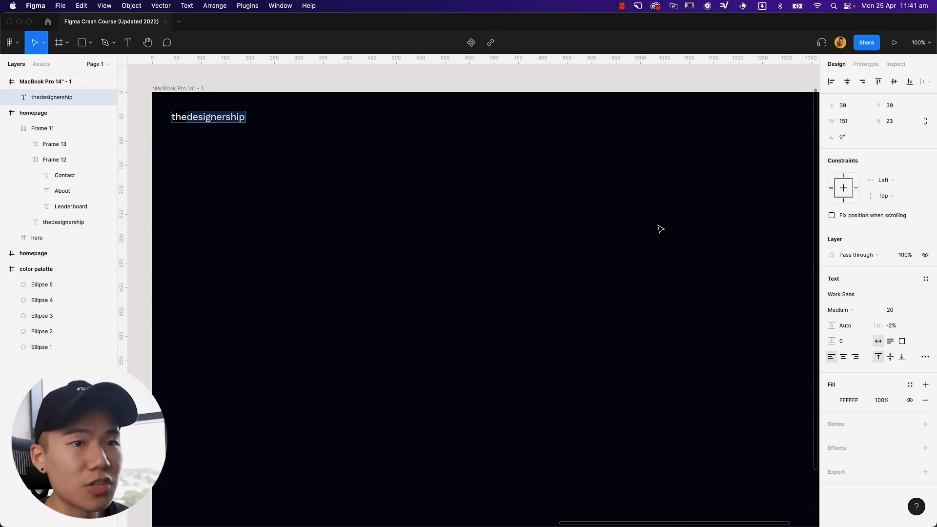
left_click(852, 313)
left_click(852, 345)
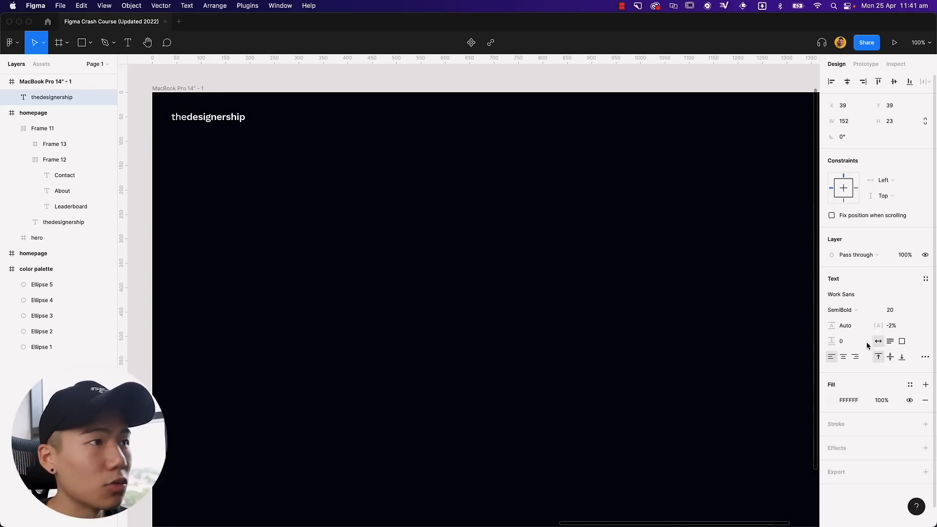
left_click_drag(187, 117, 164, 117)
left_click(853, 313)
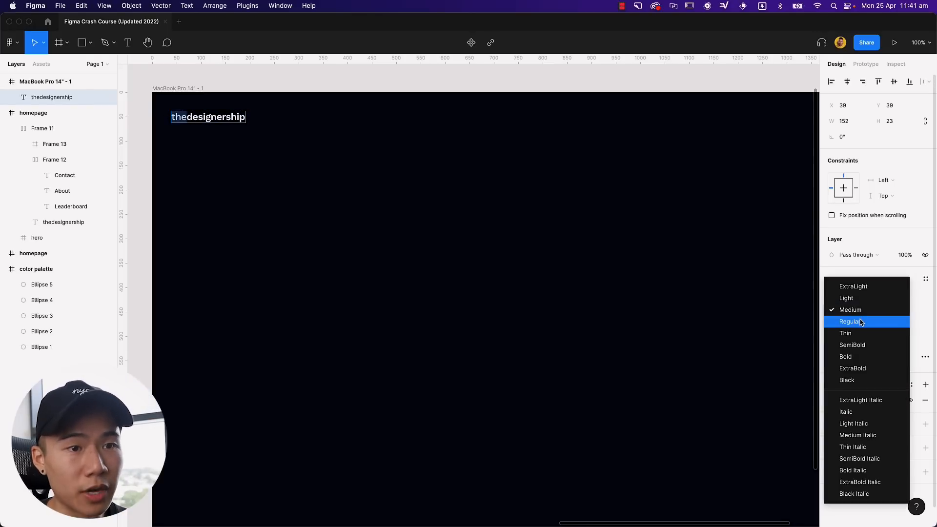
left_click(855, 321)
key("Escape")
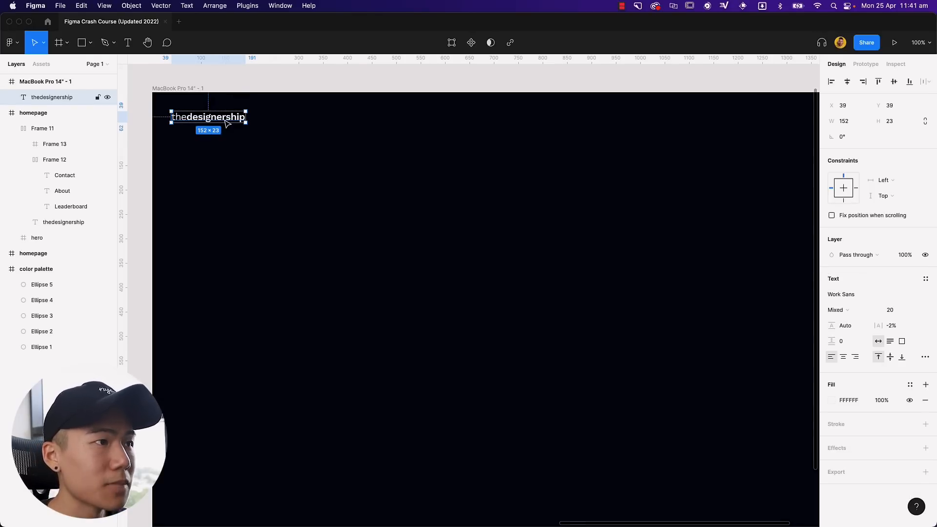
left_click_drag(227, 122, 230, 120)
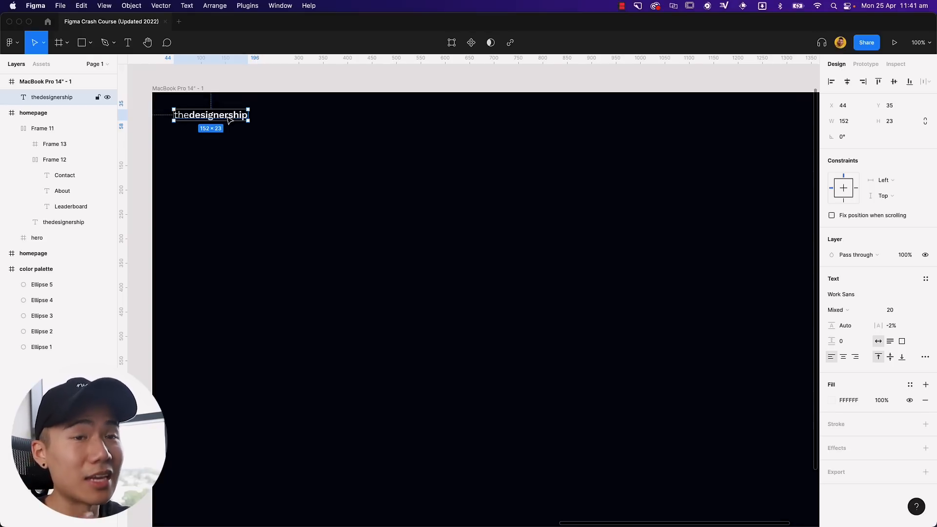
left_click(273, 143)
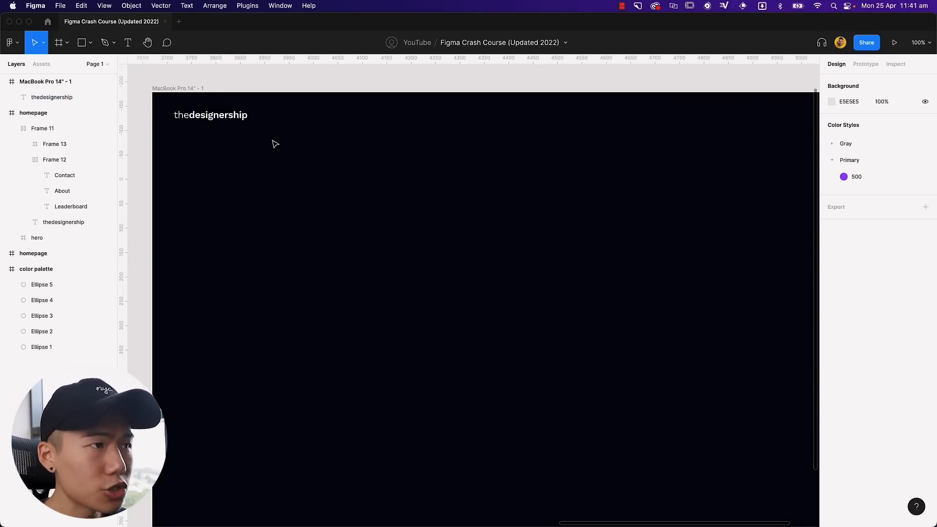
Add a layout grid of 12 columns to the MacBook Pro 14" frame.
scroll(283, 131, "right", 2)
key("super+minus")
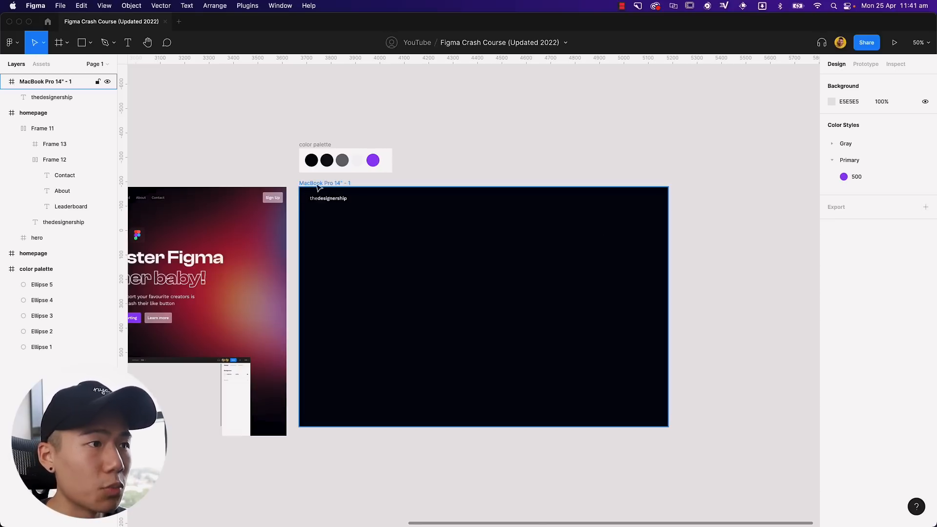
left_click_drag(255, 197, 508, 183)
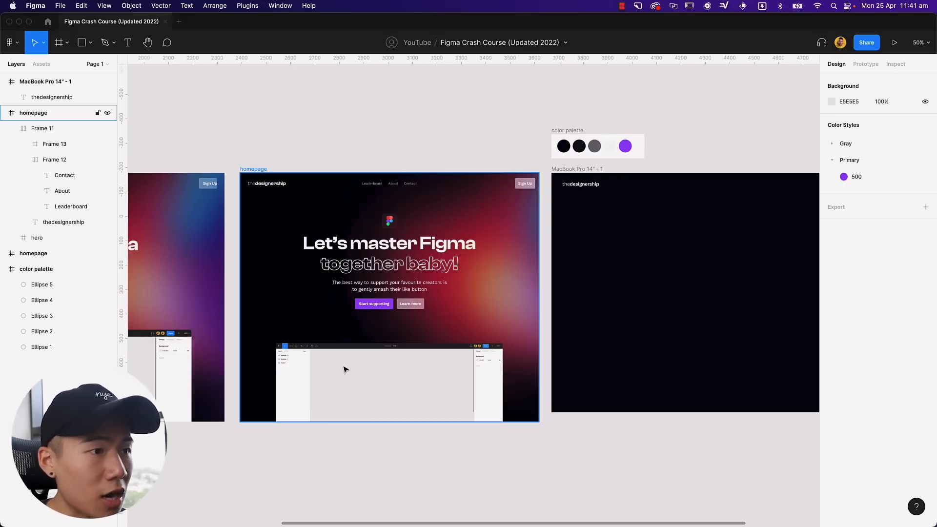
left_click_drag(646, 235, 420, 247)
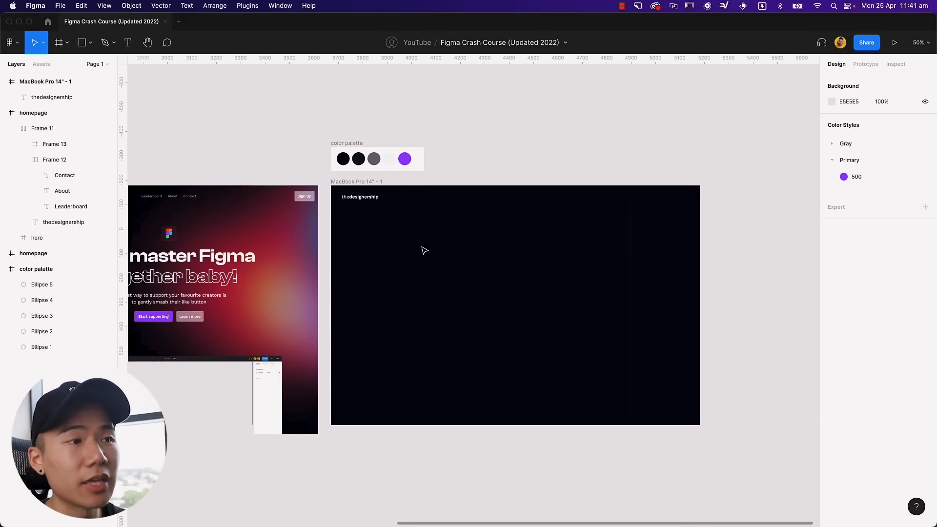
left_click(370, 186)
left_click(371, 183)
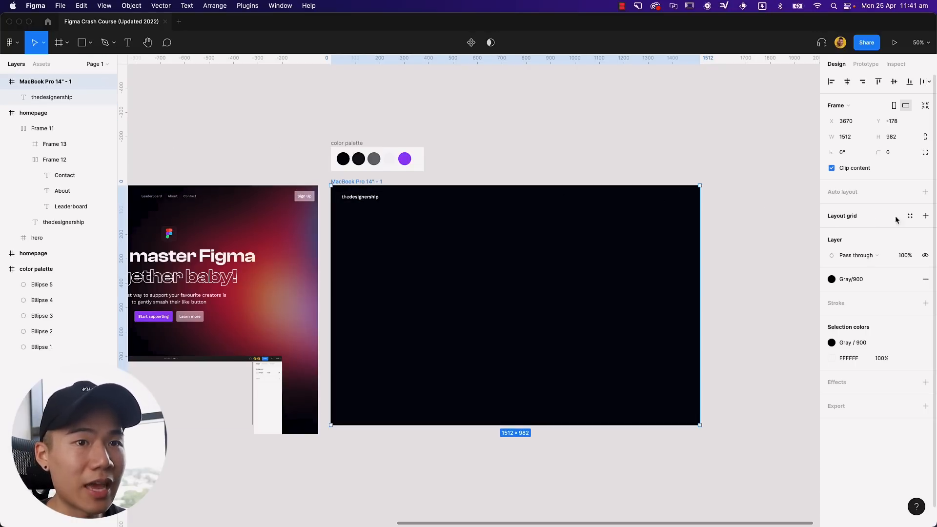
left_click(925, 217)
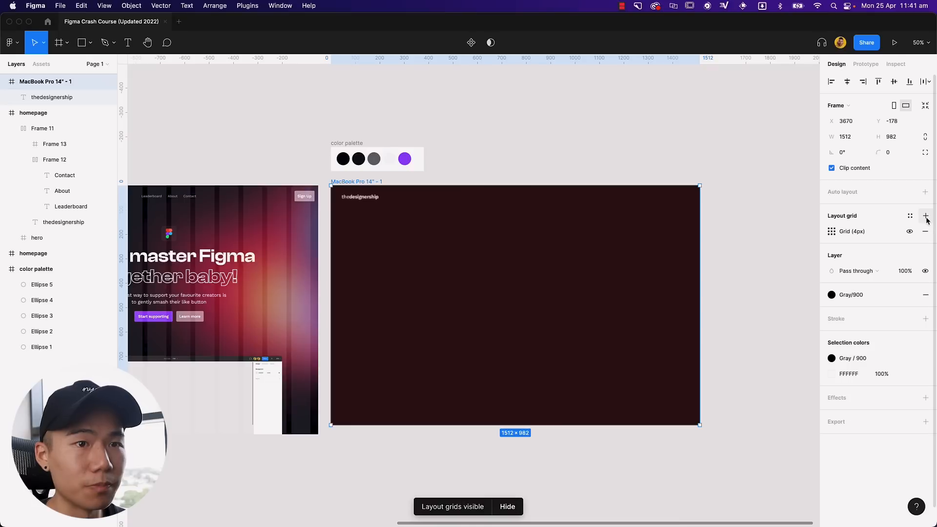
left_click(831, 233)
left_click(728, 234)
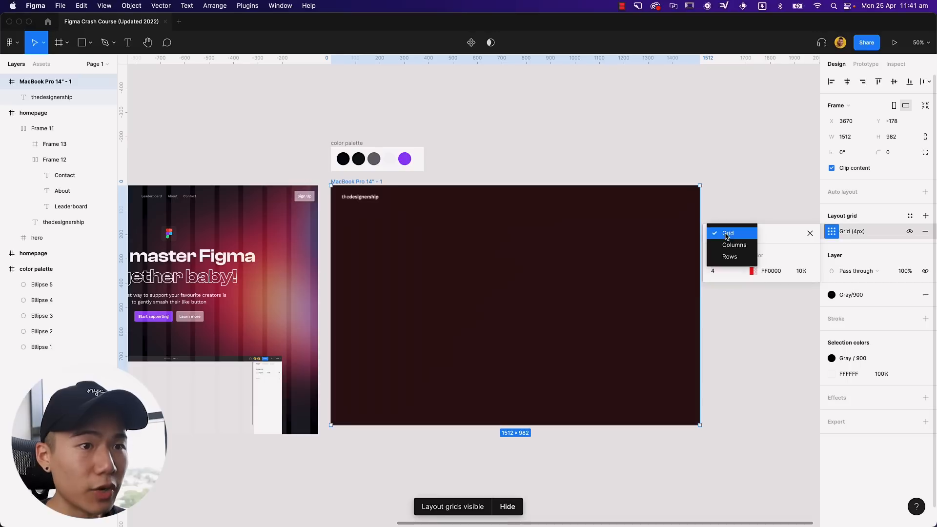
left_click(734, 245)
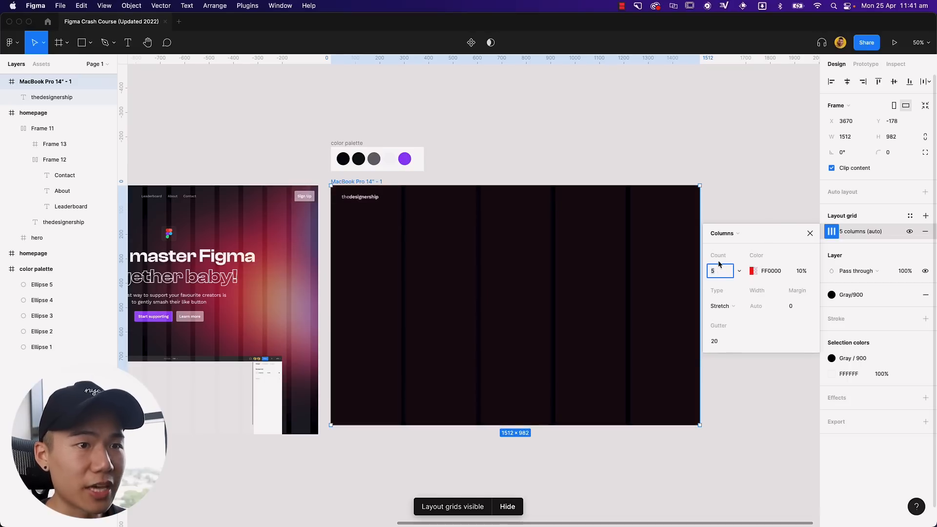
type("12")
key("Return")
Change the column grid's color to white (FFFFFF) and keep its type as Stretch.
left_click(750, 273)
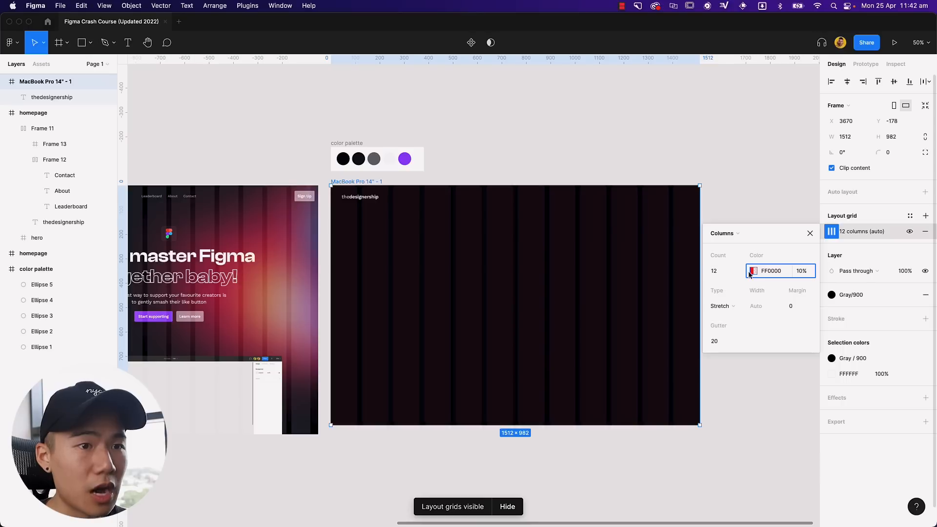
left_click_drag(654, 307, 495, 223)
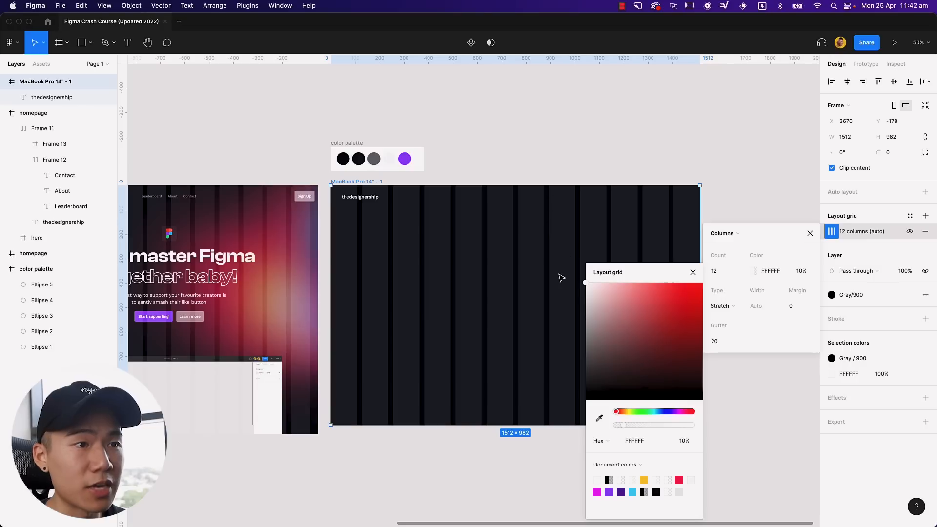
left_click(720, 307)
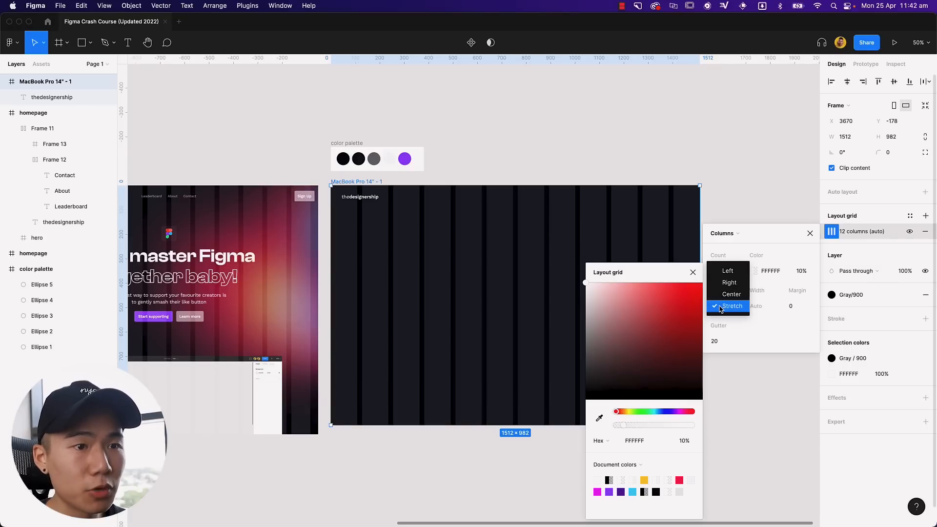
left_click(725, 307)
Set the column grid's margin to 32.
left_click(798, 308)
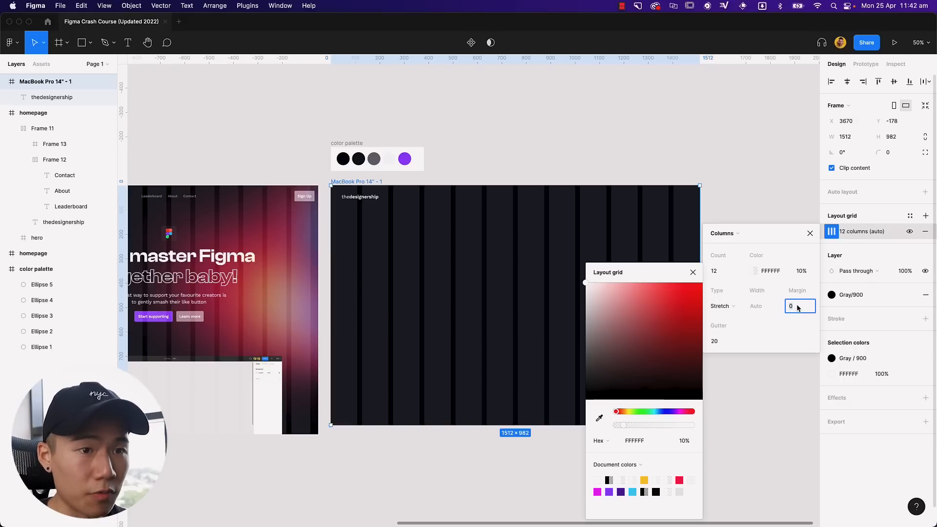
type("32")
key("Tab")
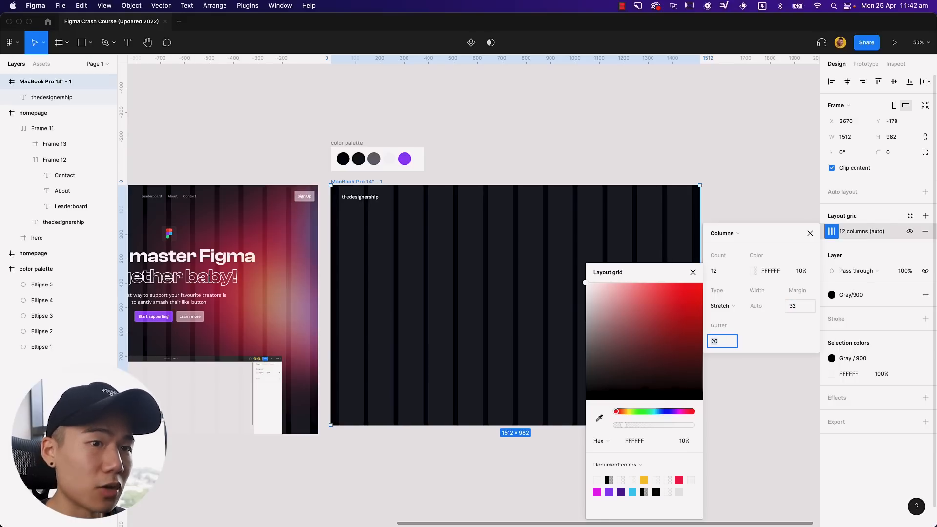
Set the column grid's margin to 40, close its settings and deselect the frame.
left_click(795, 308)
key("BackSpace")
key("BackSpace")
type("40")
key("Tab")
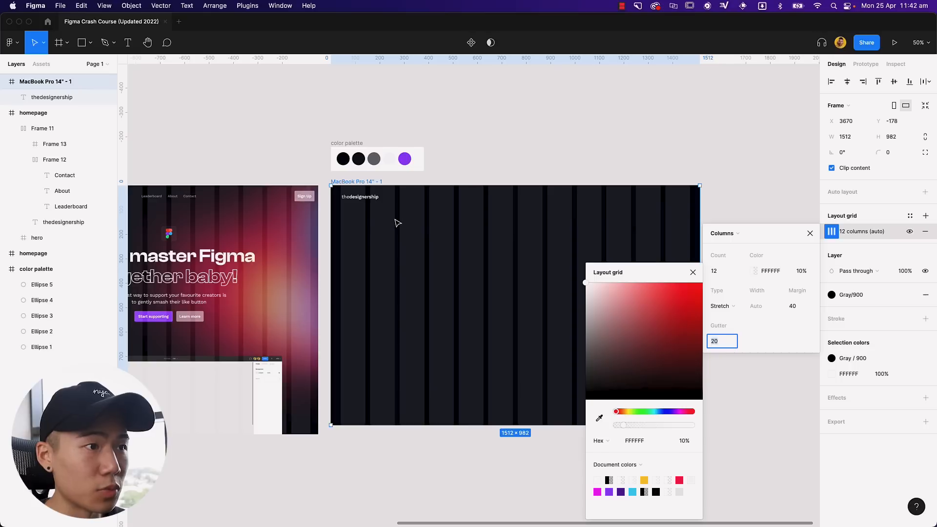
left_click(693, 273)
left_click(810, 233)
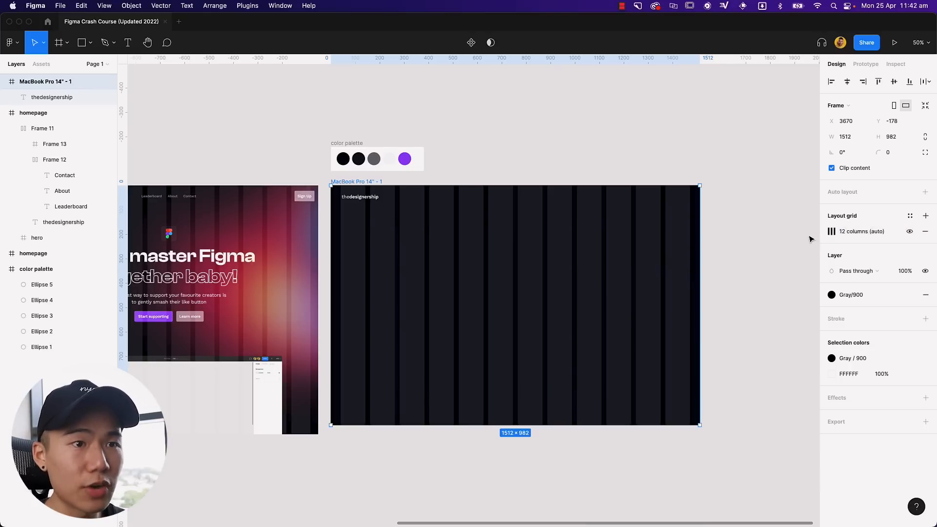
left_click(720, 232)
Add the navigation text "Leaderboard" near the top middle of the MacBook Pro 14" frame, at about X 663, Y 58.
left_click_drag(716, 232, 626, 197)
key("plus")
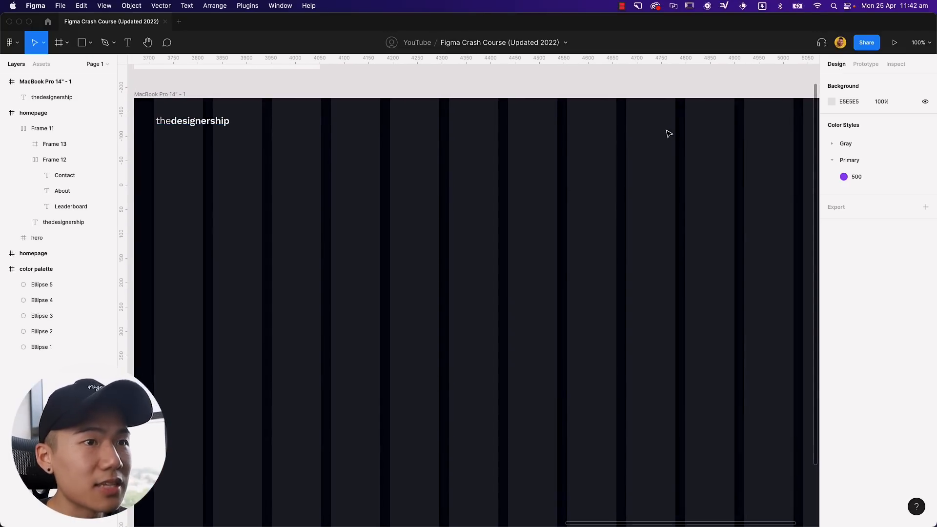
left_click_drag(707, 130, 633, 127)
scroll(638, 130, "left", 3)
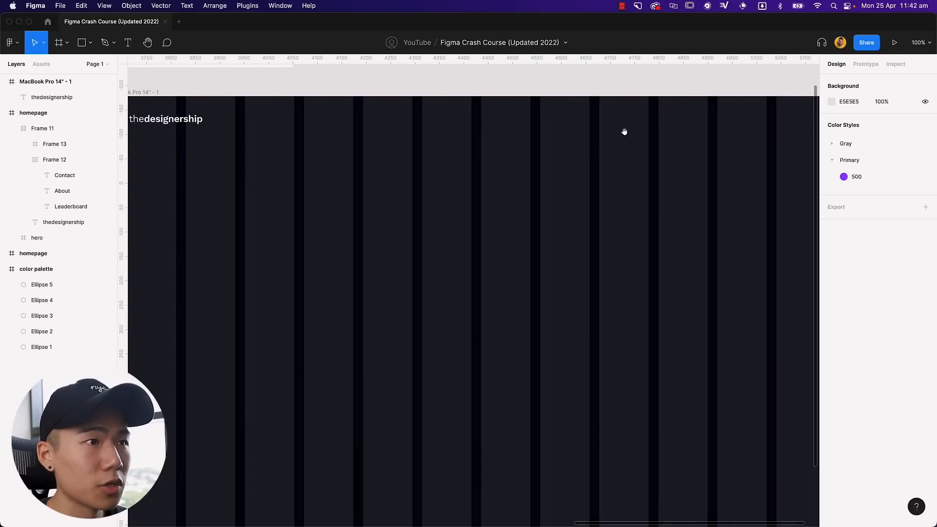
key("t")
left_click(432, 126)
type("Lea")
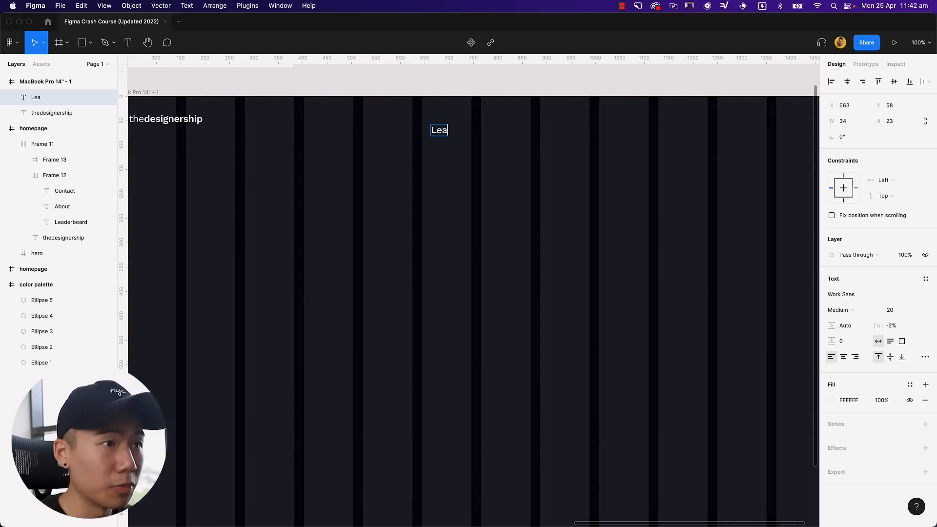
type("derboard")
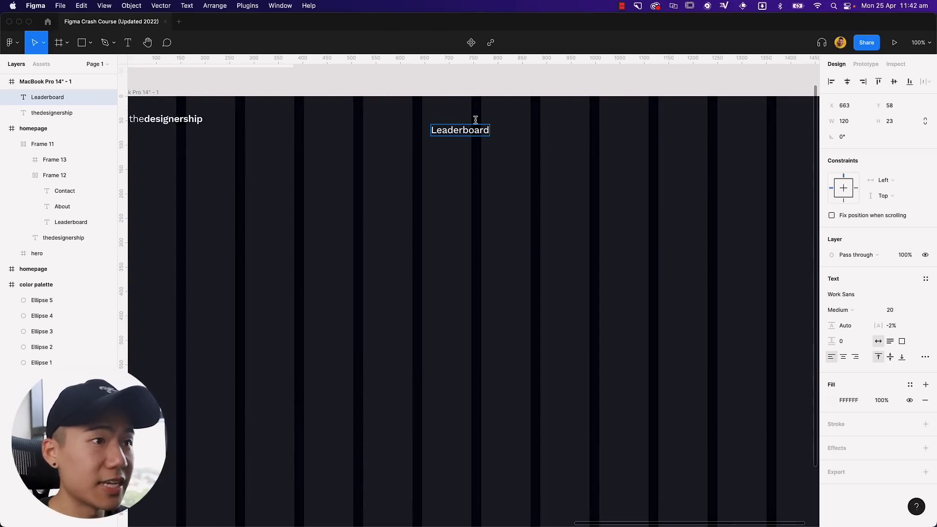
key("Escape")
Add the navigation text "About" just to the right of "Leaderboard", at about X 816, Y 67.
key("t")
left_click(505, 130)
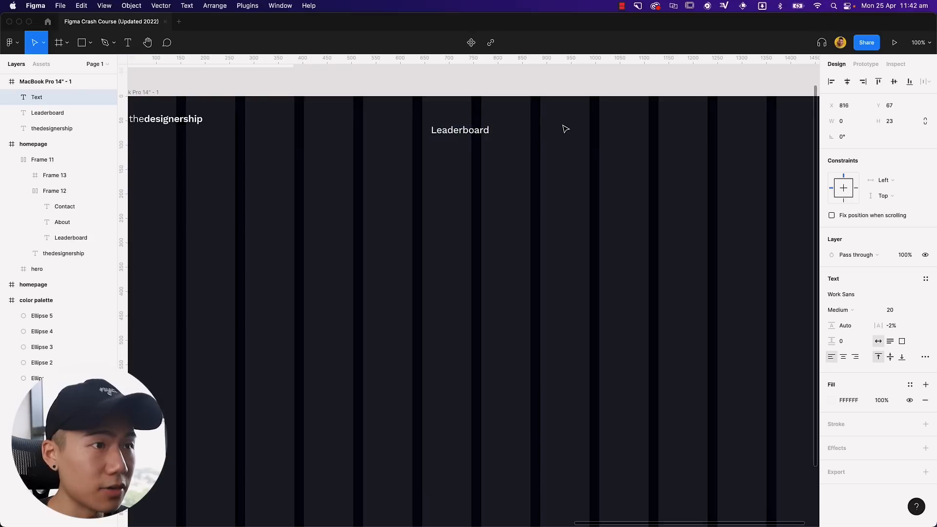
type("About")
key("Escape")
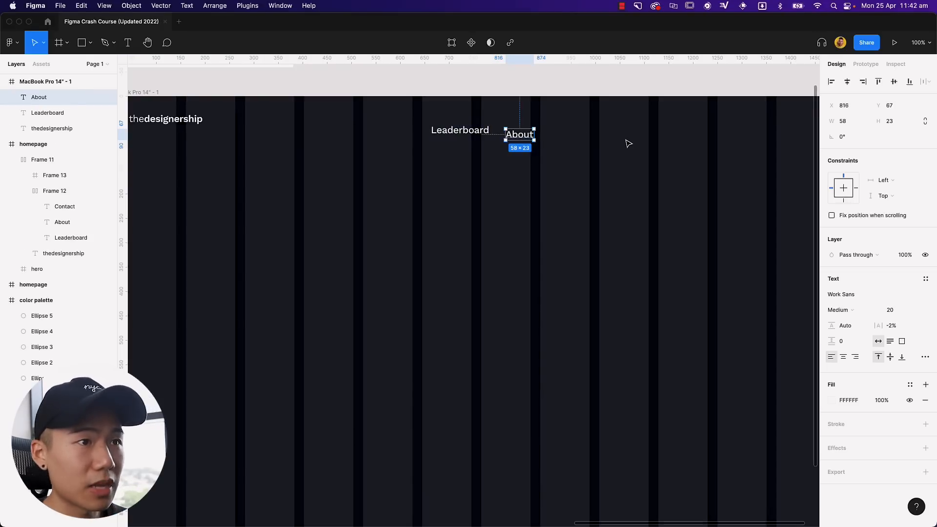
Add the navigation text "Contact" to the right of "About", at about X 937, Y 86.
key("t")
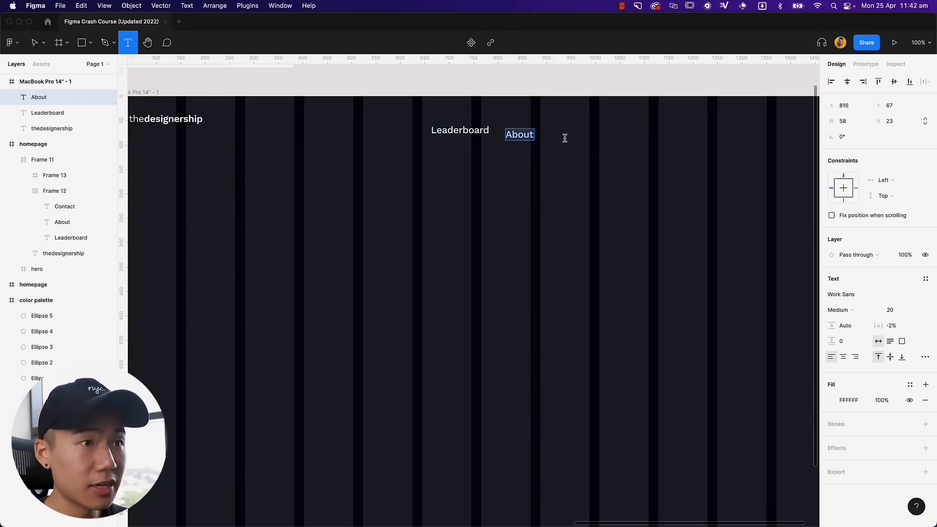
left_click(565, 140)
type("Contact")
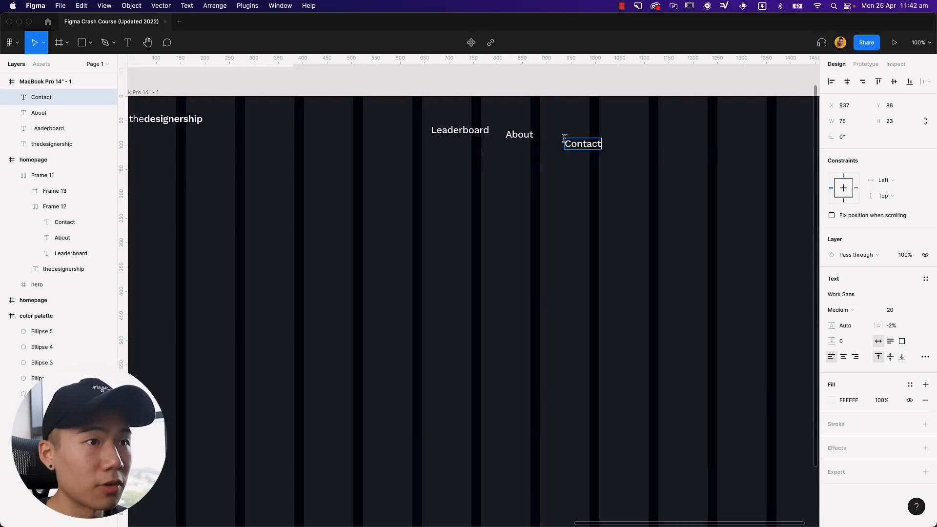
key("Escape")
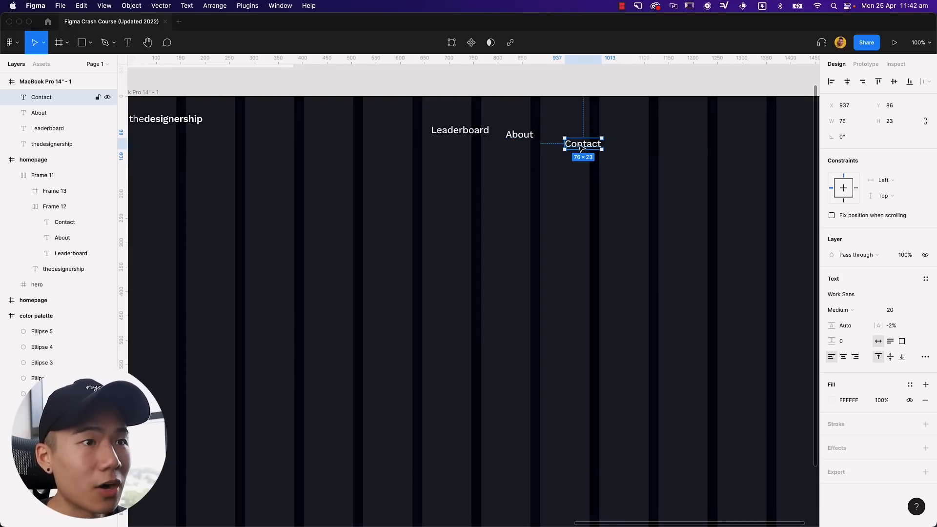
Line up "About" and "Contact" with "Leaderboard" at Y 58 and wrap the three texts in a horizontal auto layout frame.
left_click_drag(581, 148, 522, 131)
left_click(576, 130)
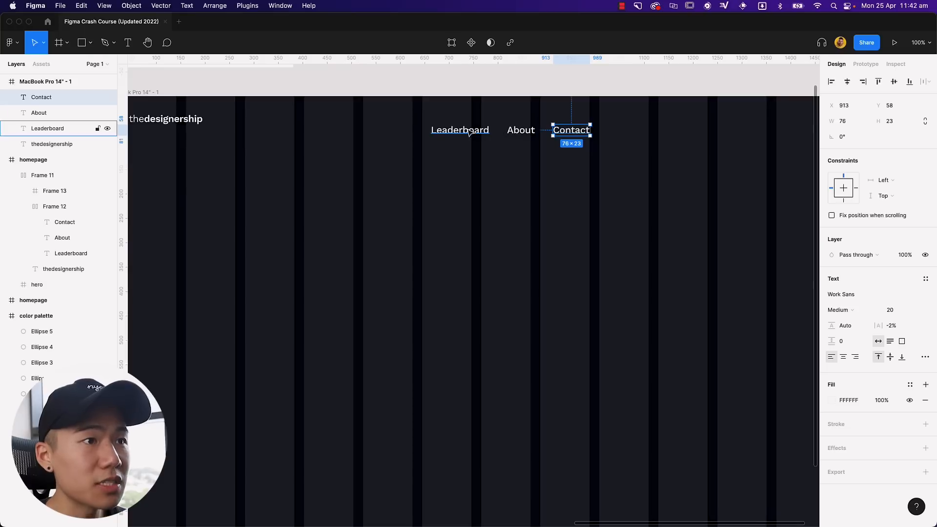
left_click_drag(395, 112, 613, 147)
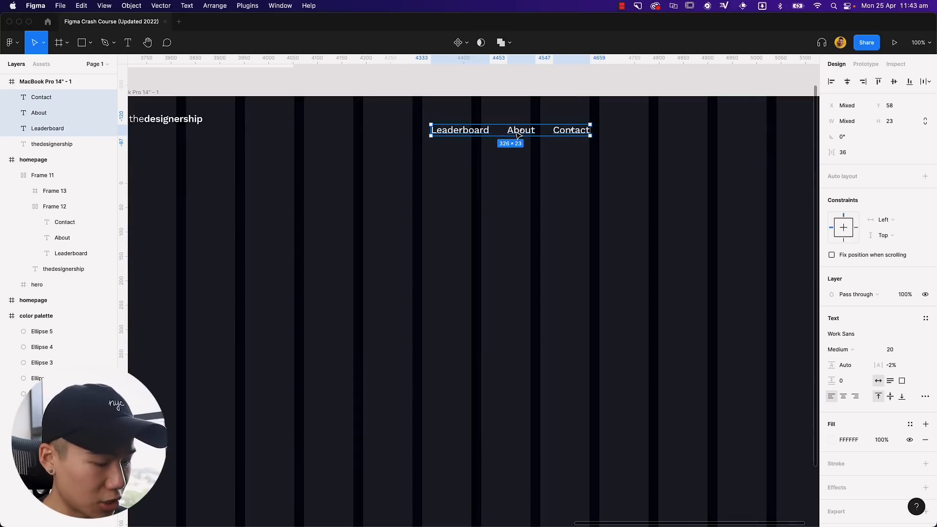
key("shift+a")
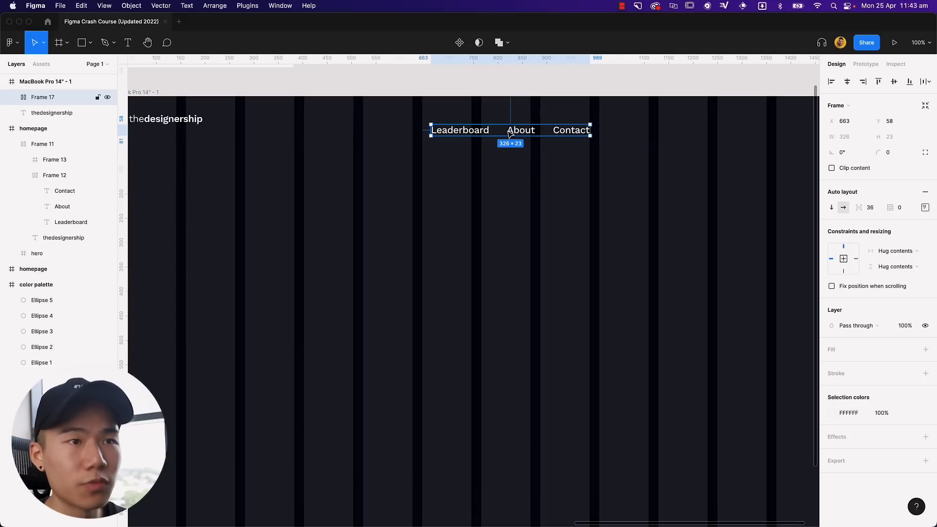
Move the navigation links frame level with the logo, to about X 631, Y 35, and set its item spacing to 24.
left_click_drag(510, 135, 515, 125)
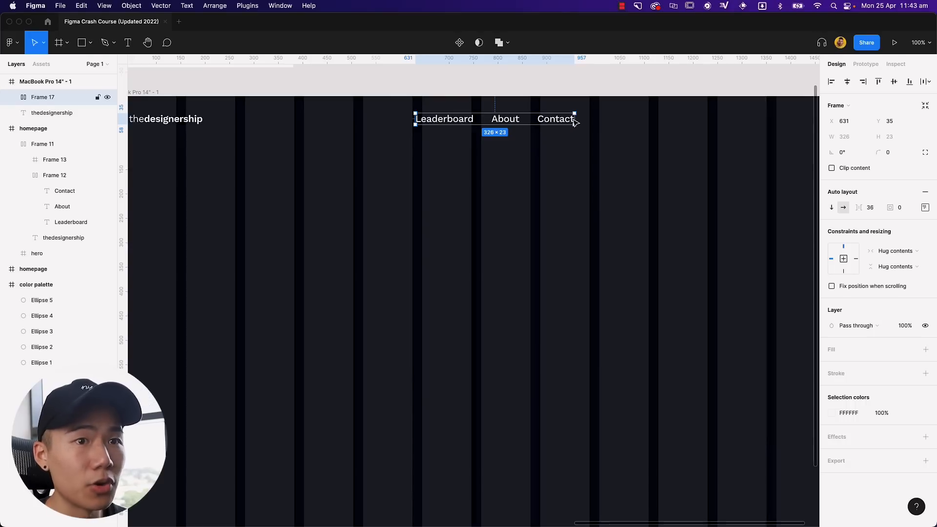
left_click(874, 210)
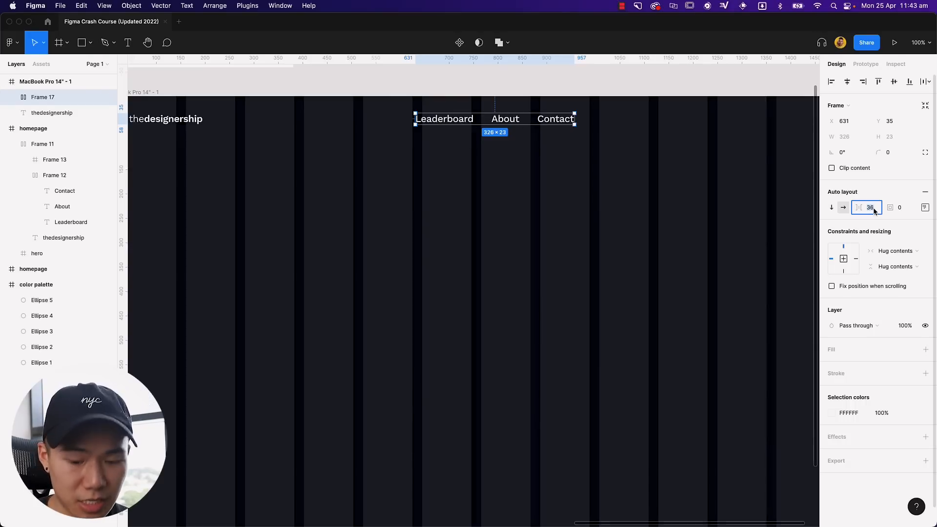
type("24")
key("Return")
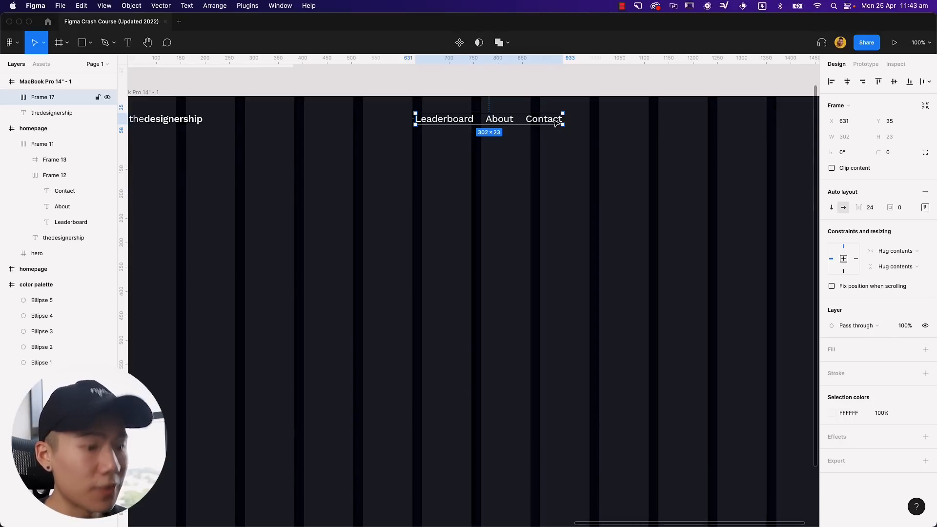
Examine the layer hierarchy of the MacBook Pro 14" frame by selecting its child layers and those nested in the links frame.
key("Return")
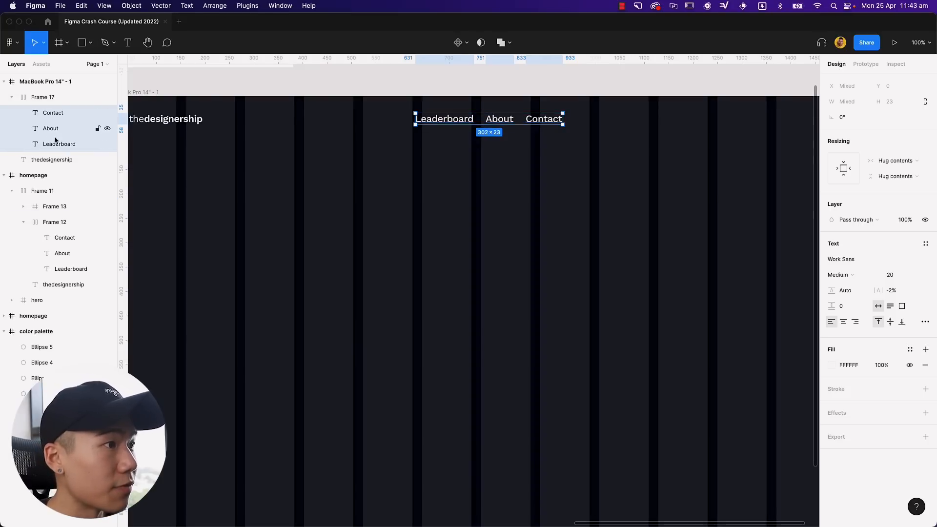
left_click(34, 84)
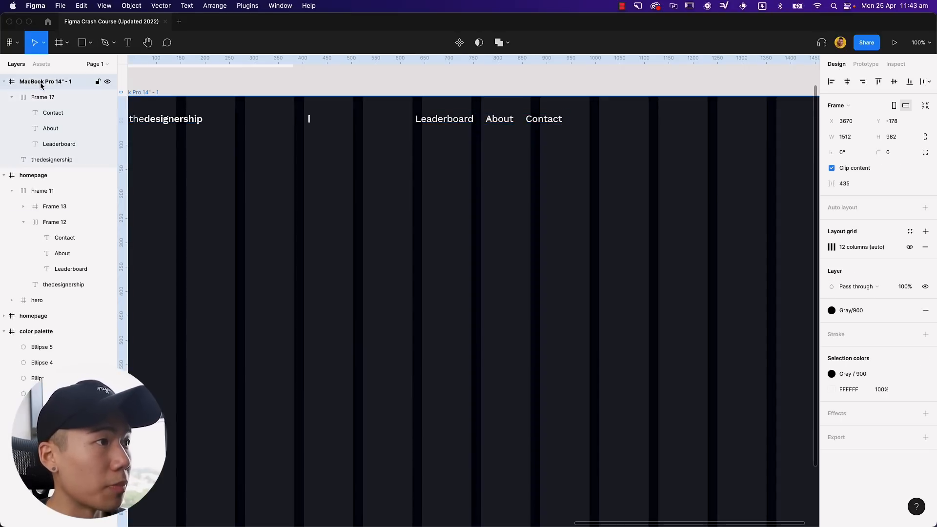
left_click_drag(163, 93, 216, 93)
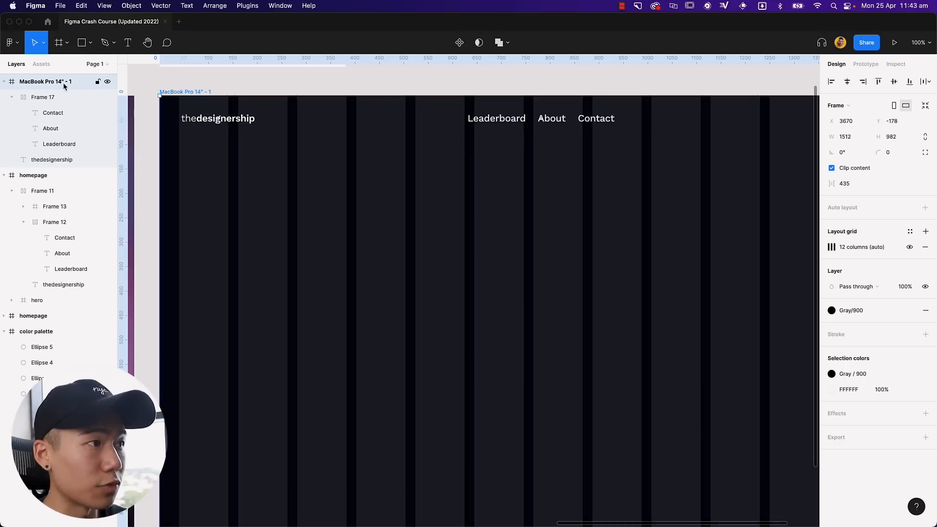
left_click(12, 97)
key("Return")
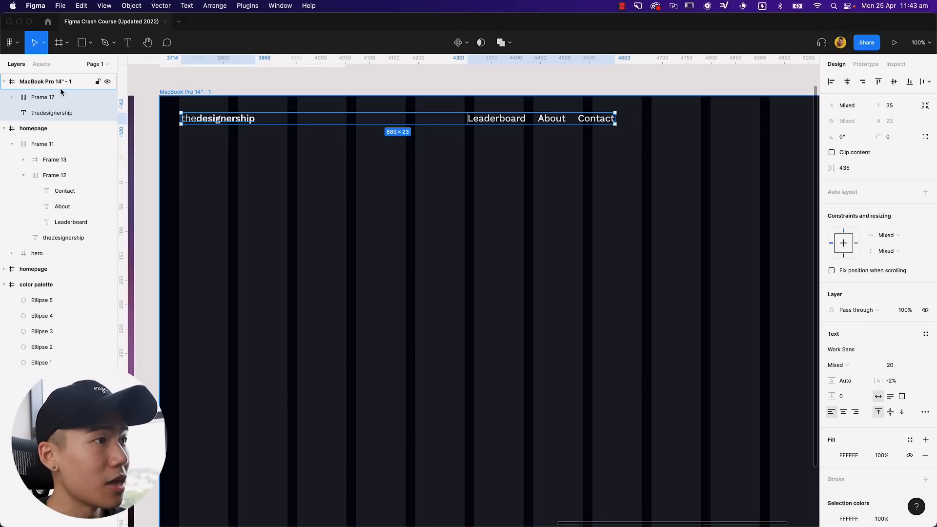
key("Return")
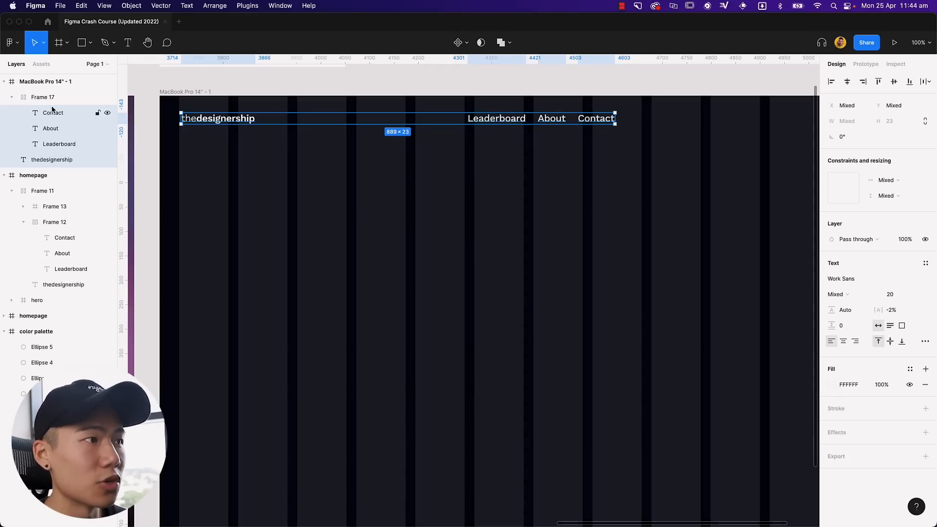
left_click(501, 186)
Set the font size of the "Leaderboard", "About" and "Contact" texts to 16.
left_click_drag(533, 175, 456, 188)
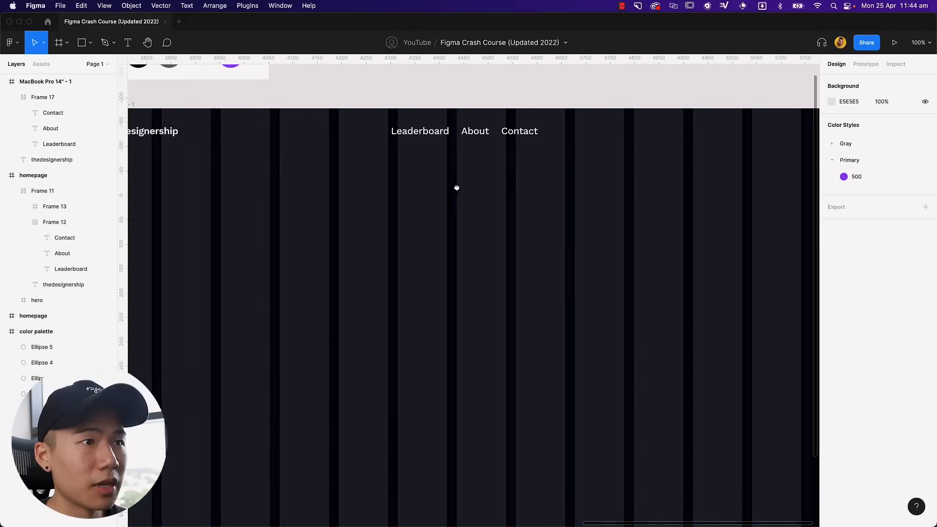
left_click(68, 144)
left_click(68, 129, "shift")
left_click(68, 113, "shift")
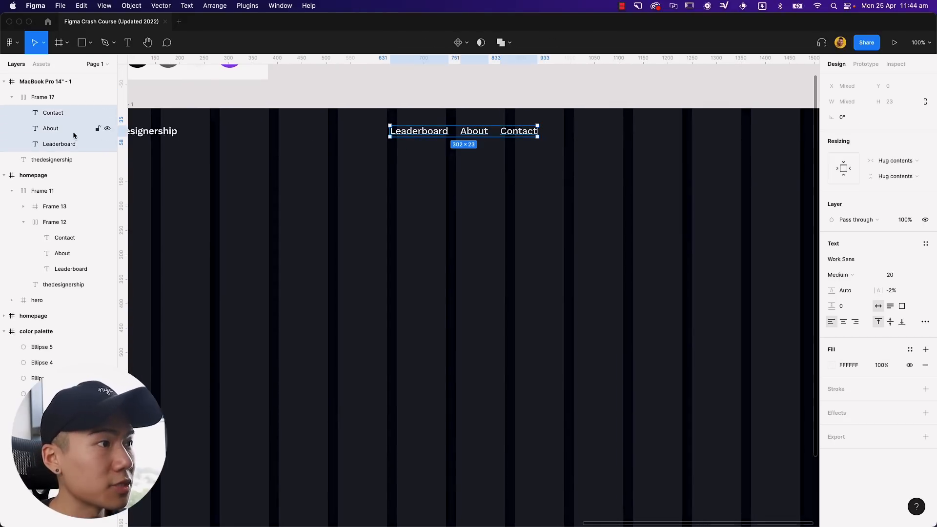
left_click(891, 276)
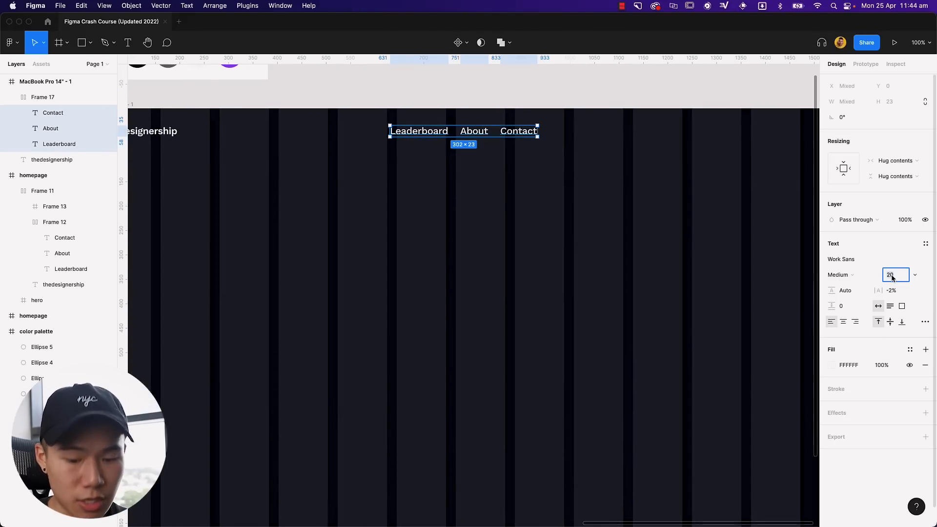
type("16")
key("Return")
left_click(573, 234)
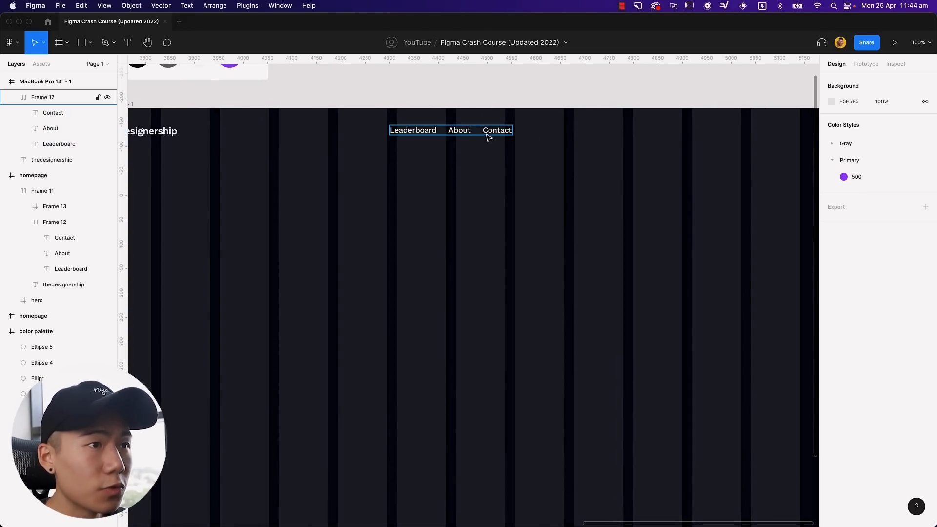
Move the navigation links frame to Y 39 and centre it horizontally within the MacBook Pro 14" frame.
left_click(468, 133)
left_click_drag(467, 133, 476, 137)
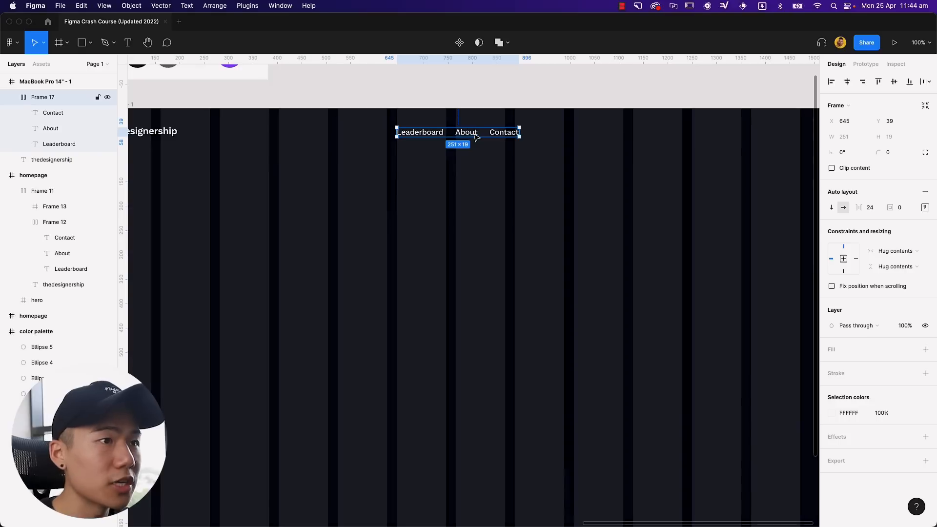
scroll(476, 137, "left", 2)
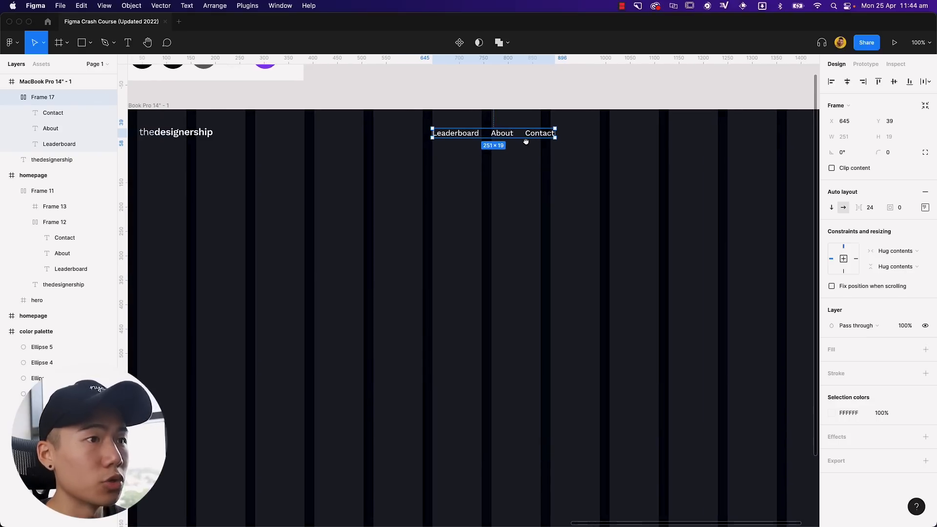
left_click(847, 83)
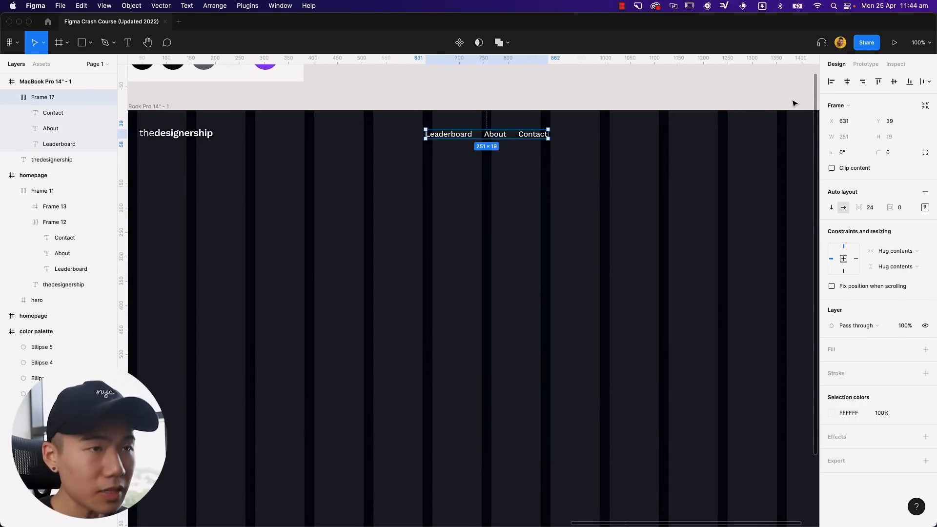
Add the text "Login" near the MacBook Pro frame's upper-right corner and line it up with the navigation links at about X 1383, Y 39.
key("minus")
left_click(625, 253)
left_click_drag(633, 220, 627, 225)
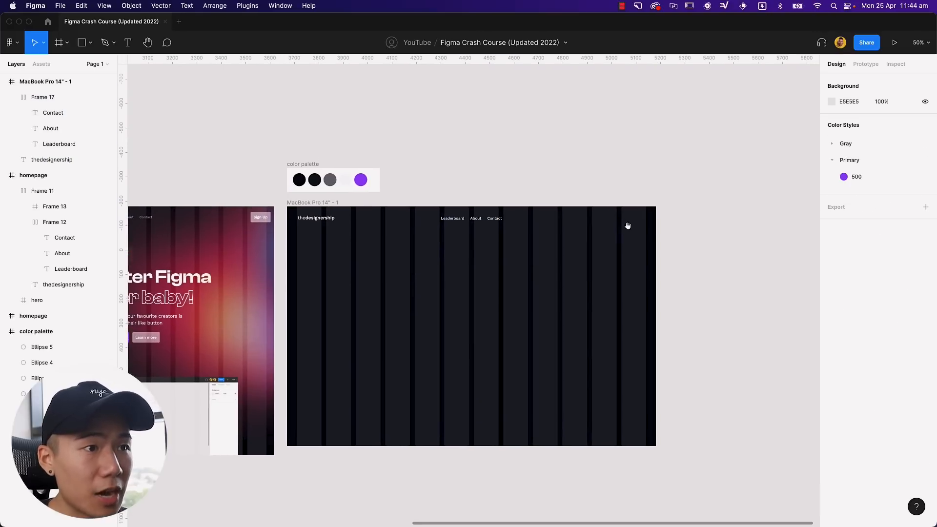
key("plus")
scroll(646, 175, "right", 5)
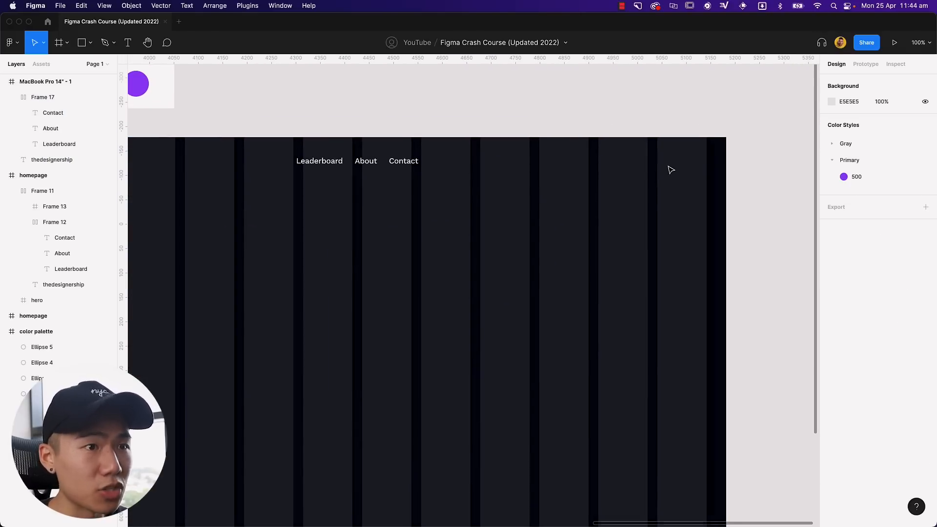
key("t")
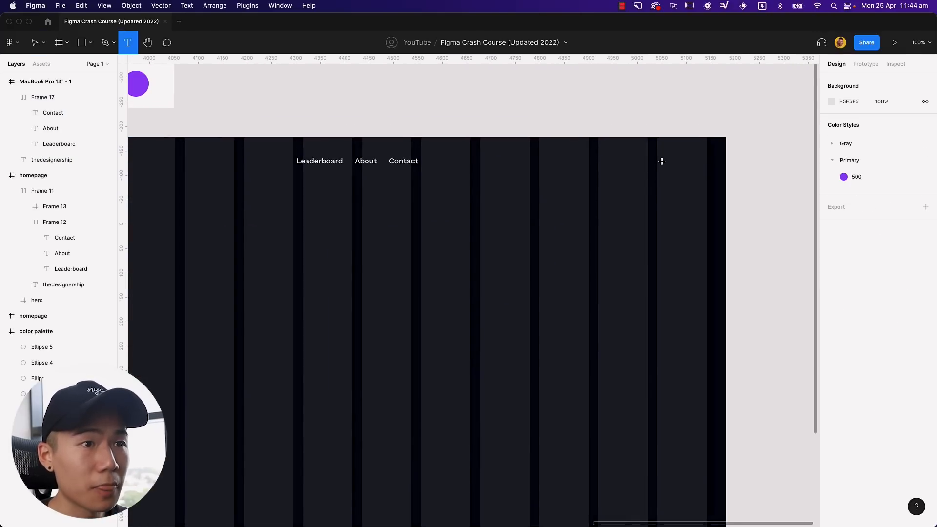
left_click(662, 162)
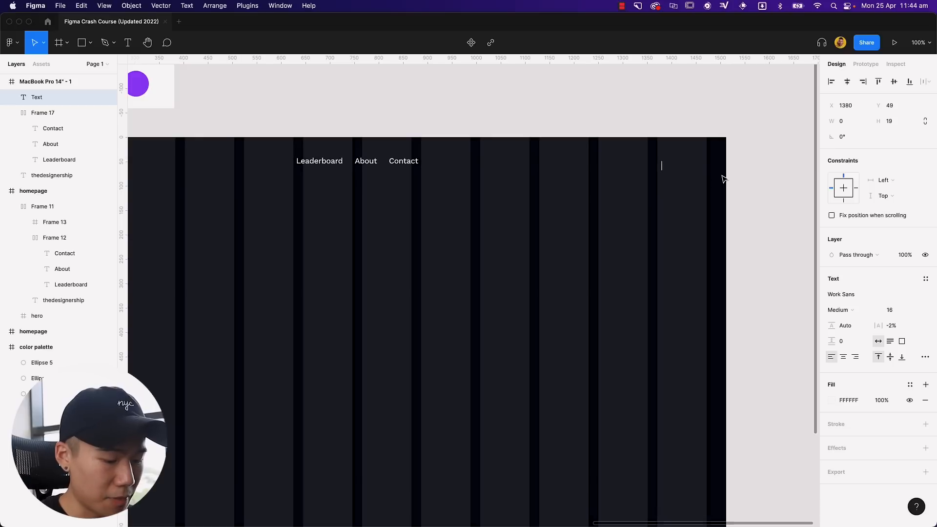
type("Login")
key("Escape")
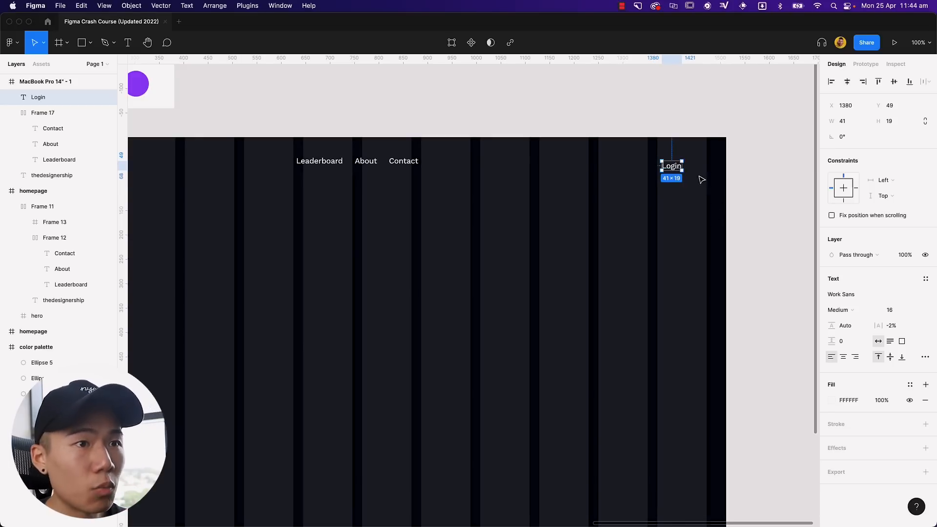
left_click_drag(675, 171, 676, 166)
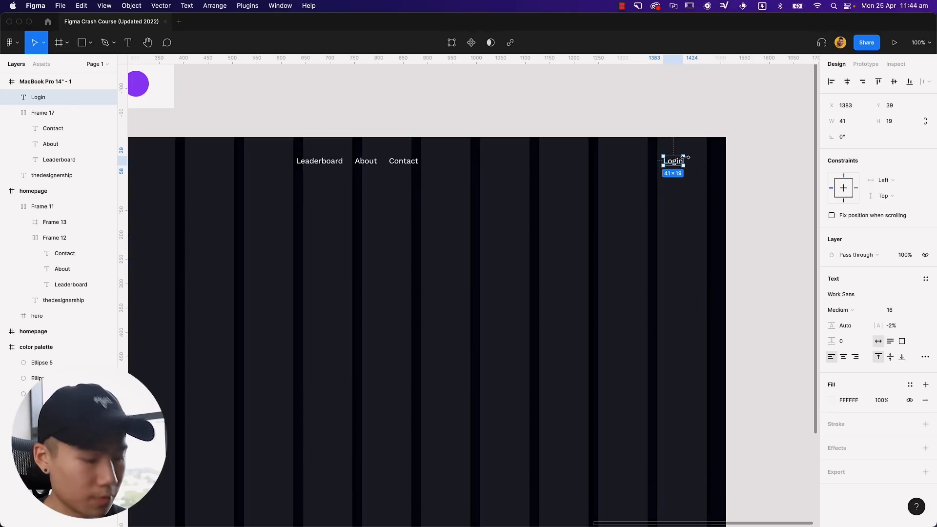
Wrap the "Login" text in an auto layout frame and set that frame's corner radius to 4.
key("shift+a")
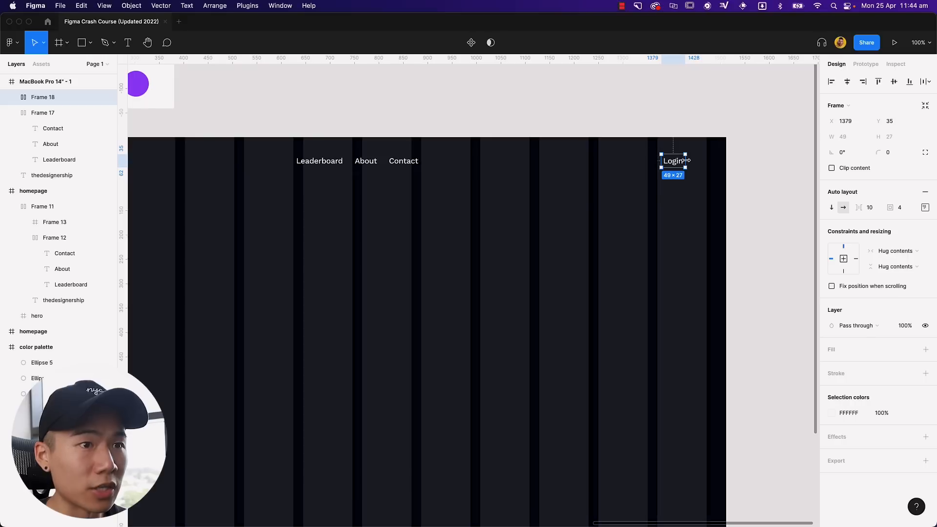
left_click(892, 154)
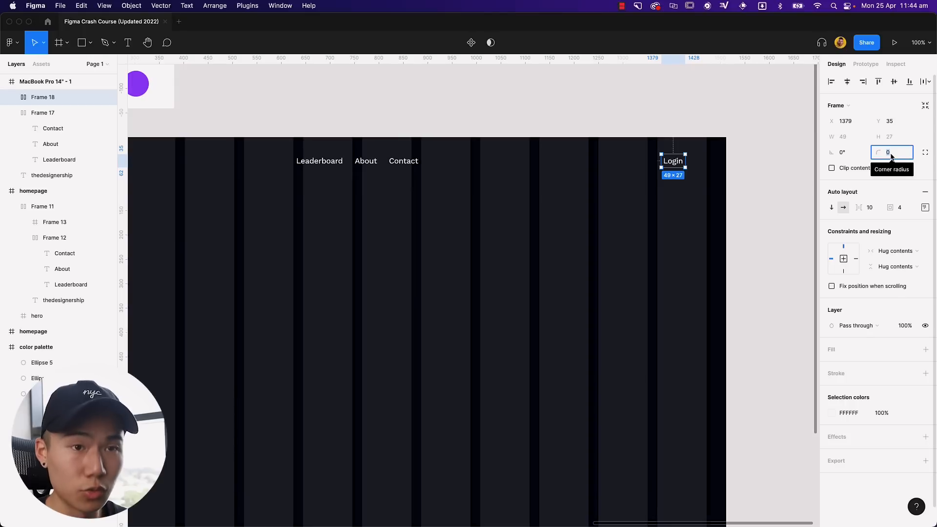
type("4")
key("Return")
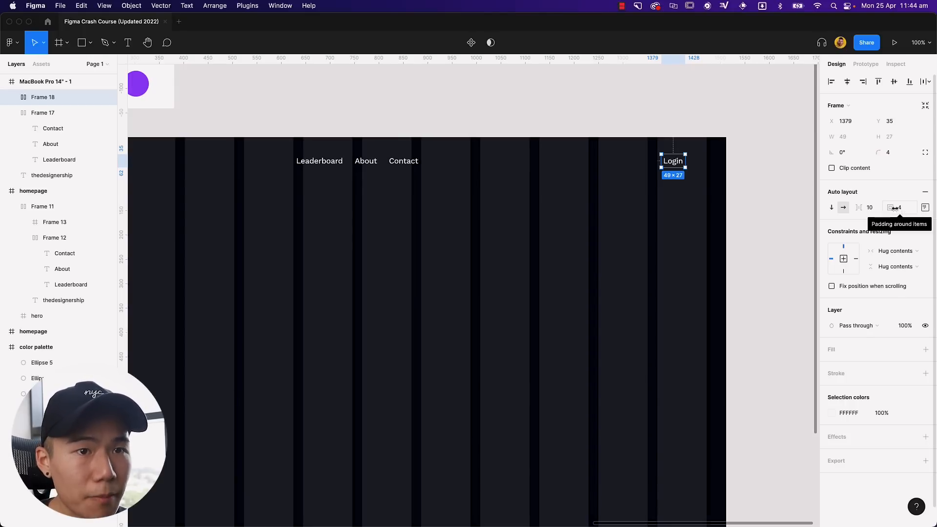
Set the Login button's padding to 8 at the top and bottom and 16 on the left and right.
left_click(925, 207)
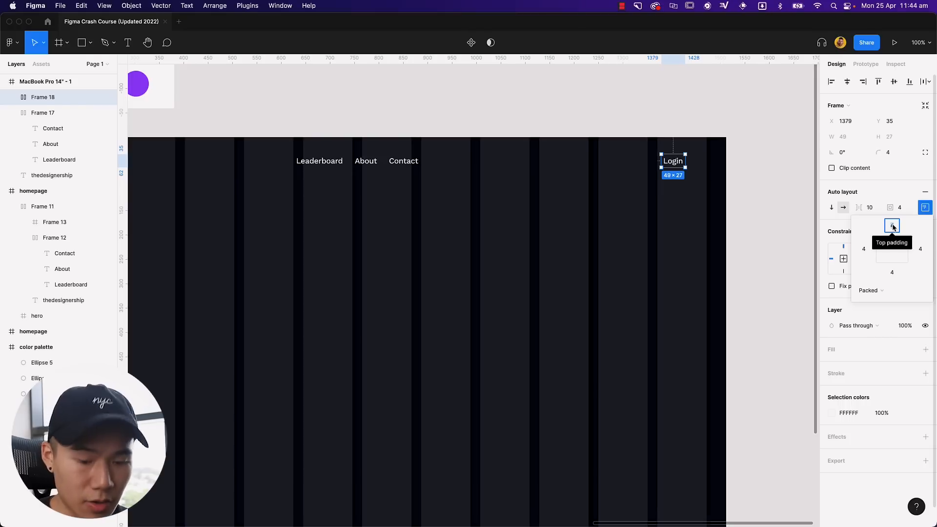
type("8")
key("Tab")
key("Tab")
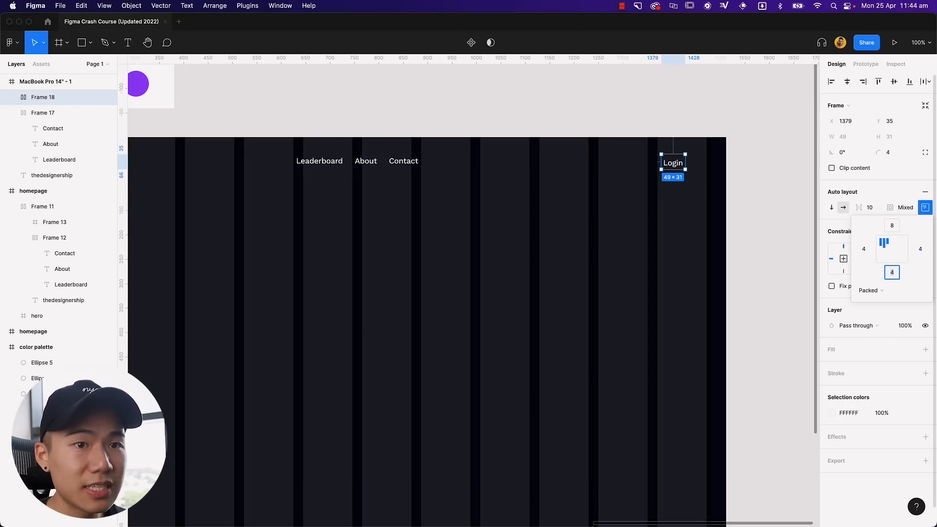
left_click(920, 250)
type("16")
key("Tab")
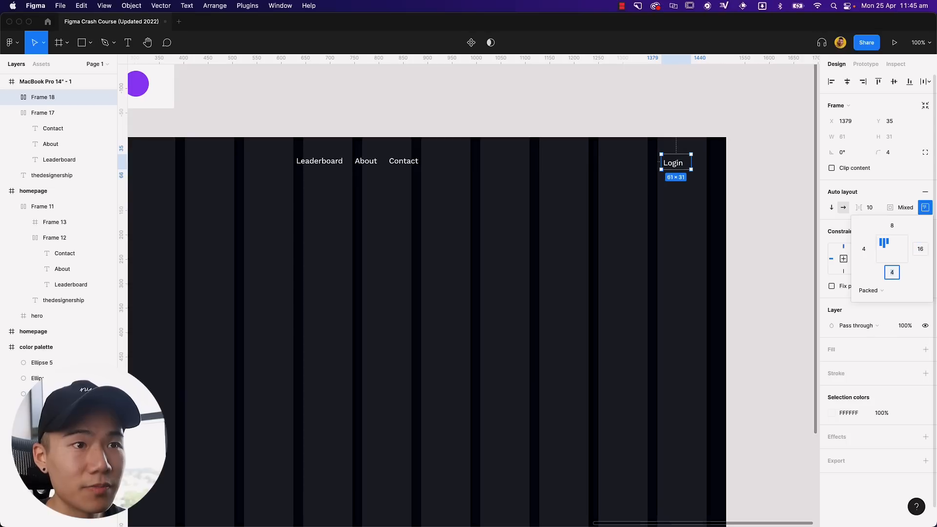
key("Tab")
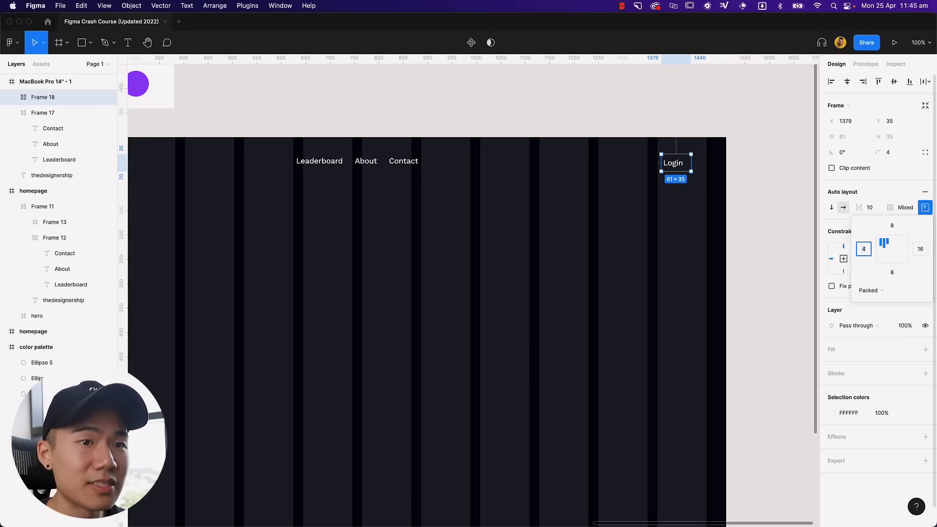
type("16")
key("Tab")
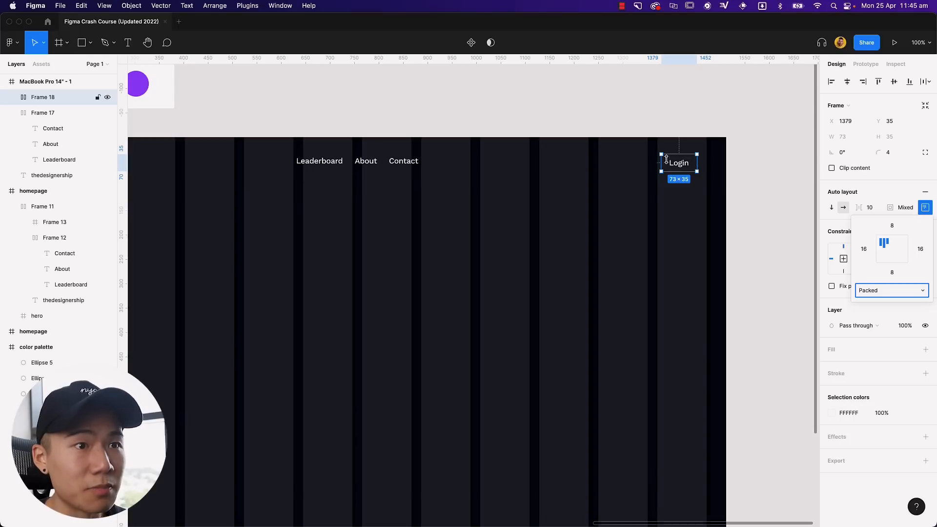
Add a white FFFFFF fill at 10% opacity to the Login button frame.
left_click(894, 203)
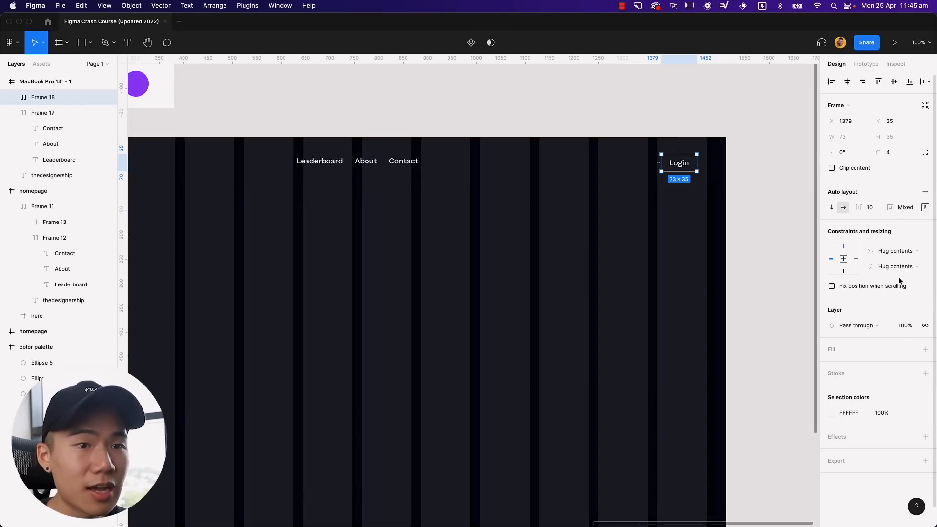
left_click(925, 351)
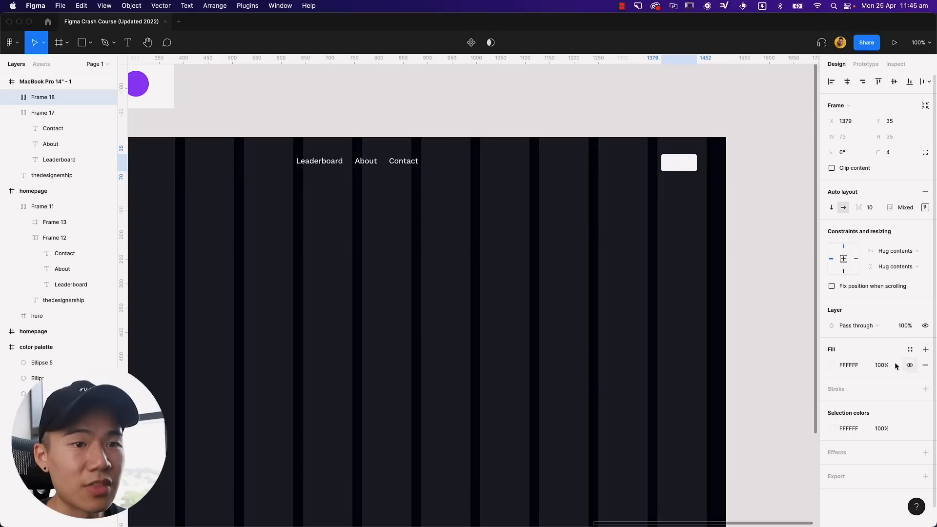
left_click(884, 366)
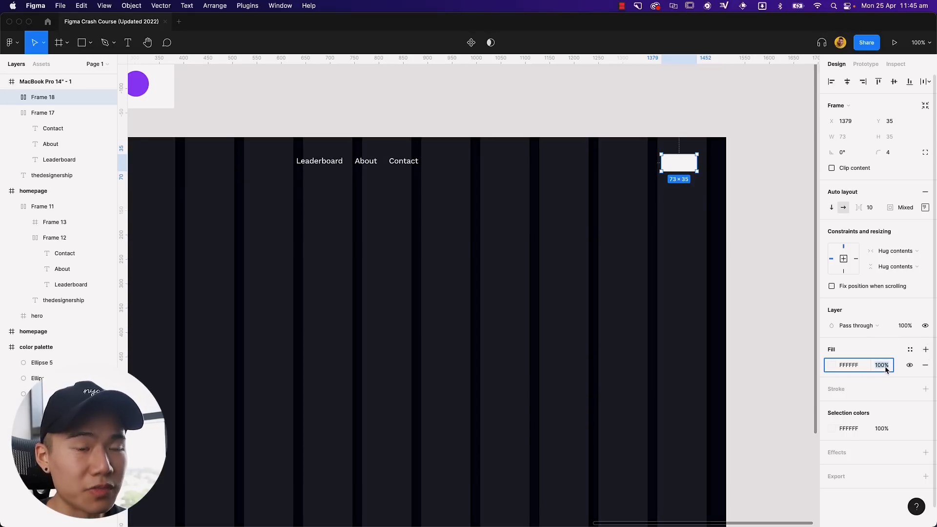
type("10")
key("Return")
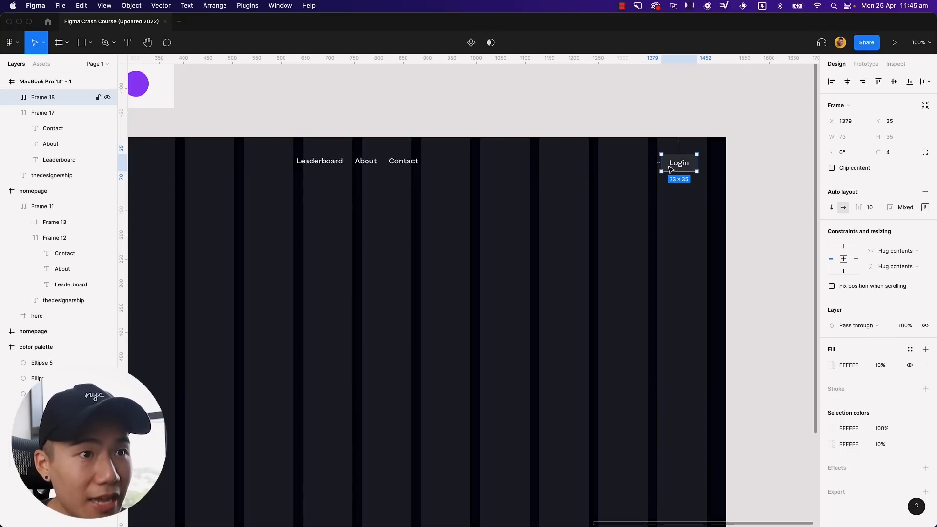
Give the Login button a 1 px inside stroke in white FFFFFF at 20% opacity.
left_click(924, 389)
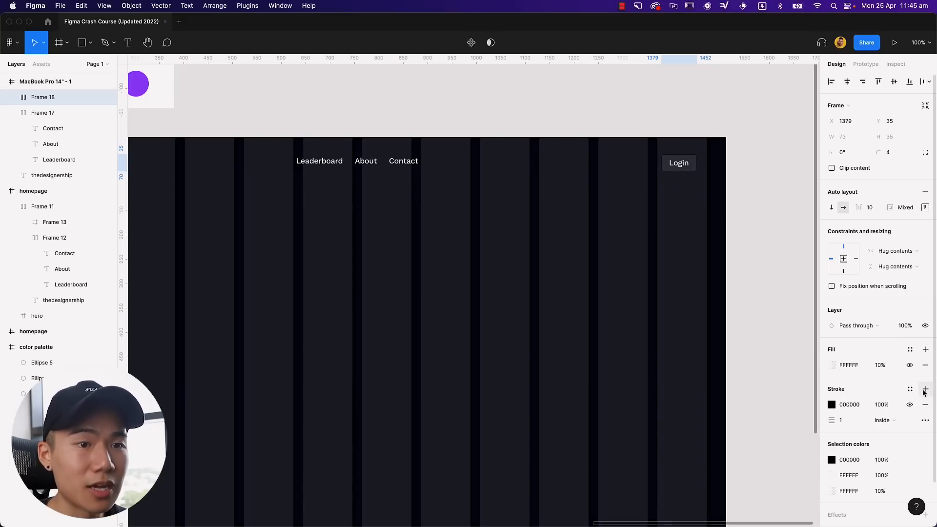
left_click(832, 405)
left_click_drag(718, 293, 638, 215)
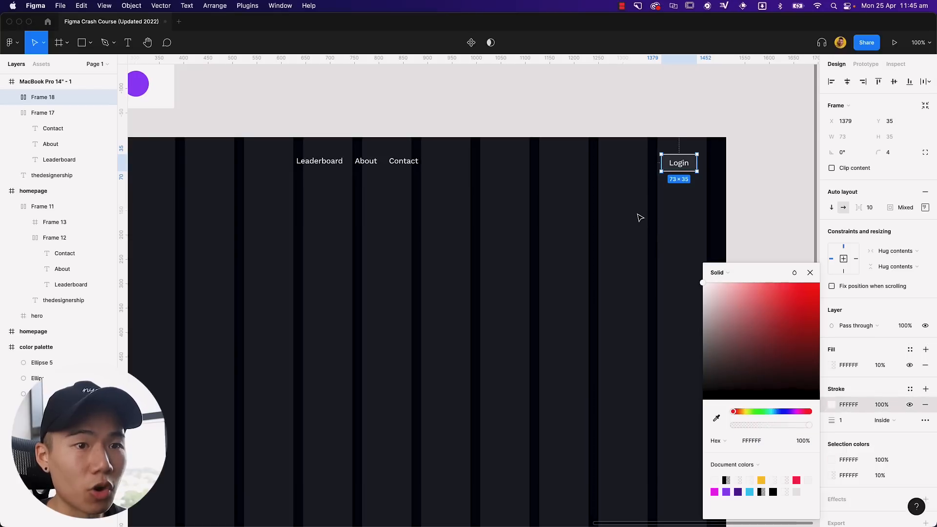
left_click(851, 425)
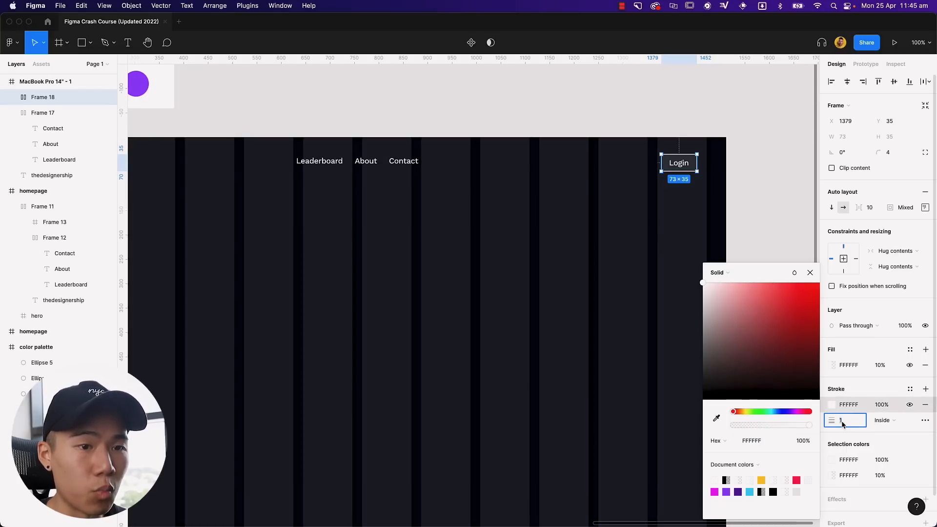
left_click(882, 404)
type("20")
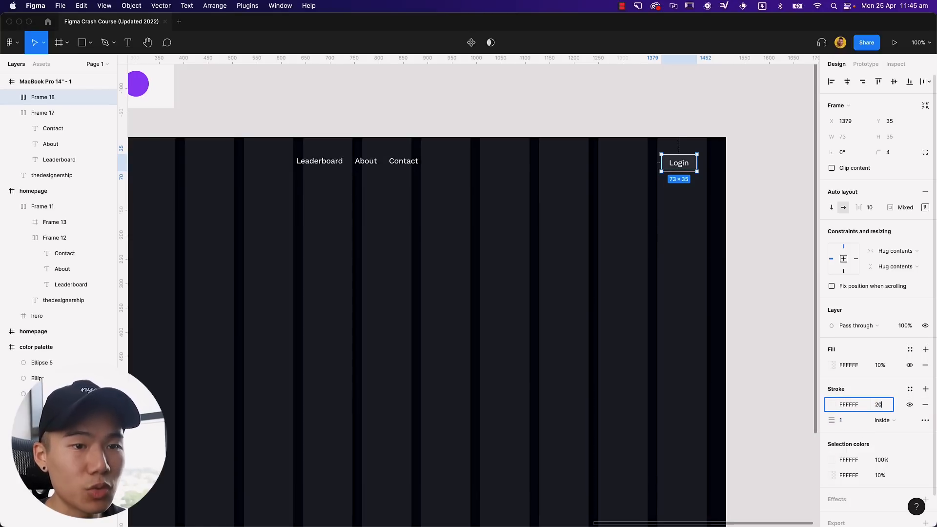
key("Return")
left_click(779, 202)
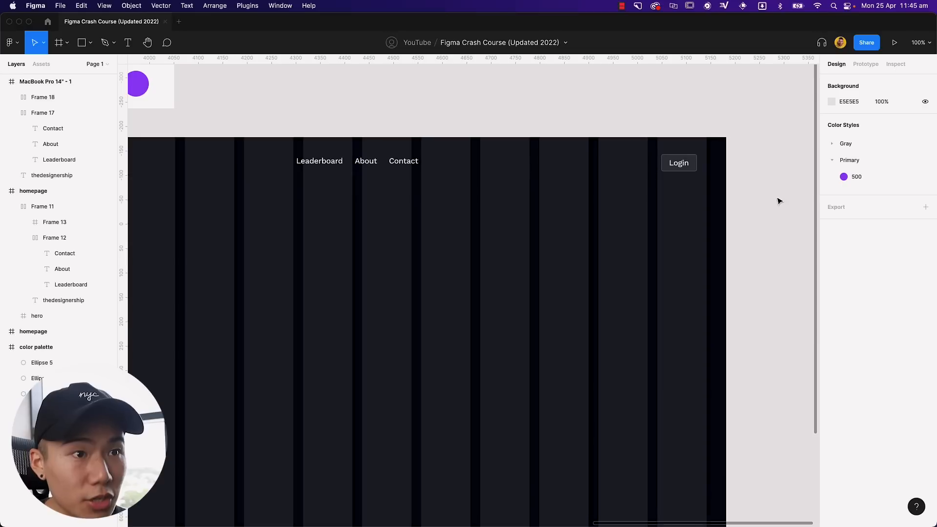
Change the Login button's text to "Sign up" and place the button within the last grid column at about X 1389, Y 31.
left_click(679, 168)
left_click_drag(678, 167, 687, 166)
double_click(690, 162)
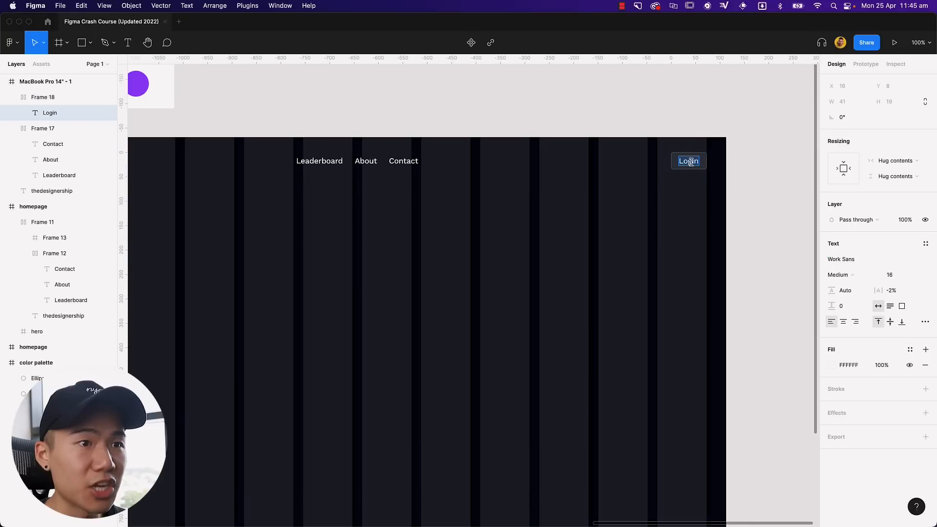
type("Sign up")
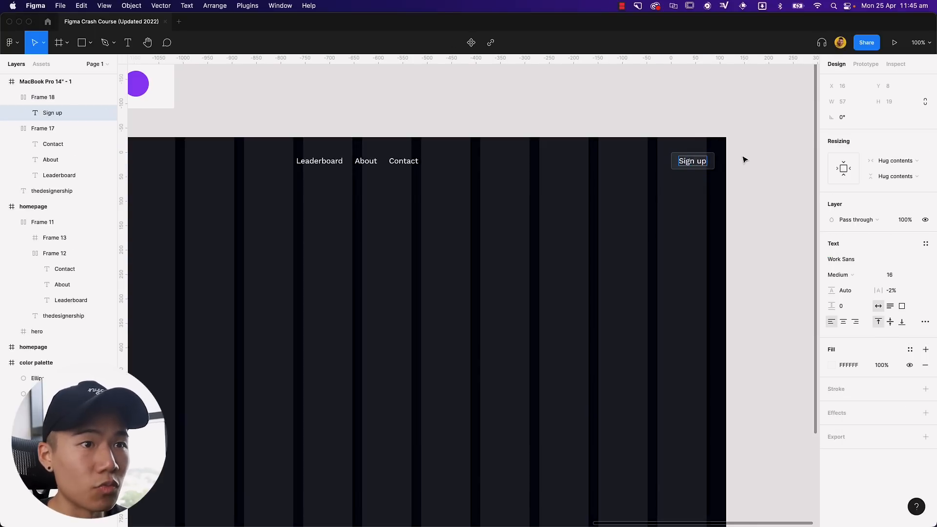
key("Escape")
left_click(724, 161)
left_click(697, 166)
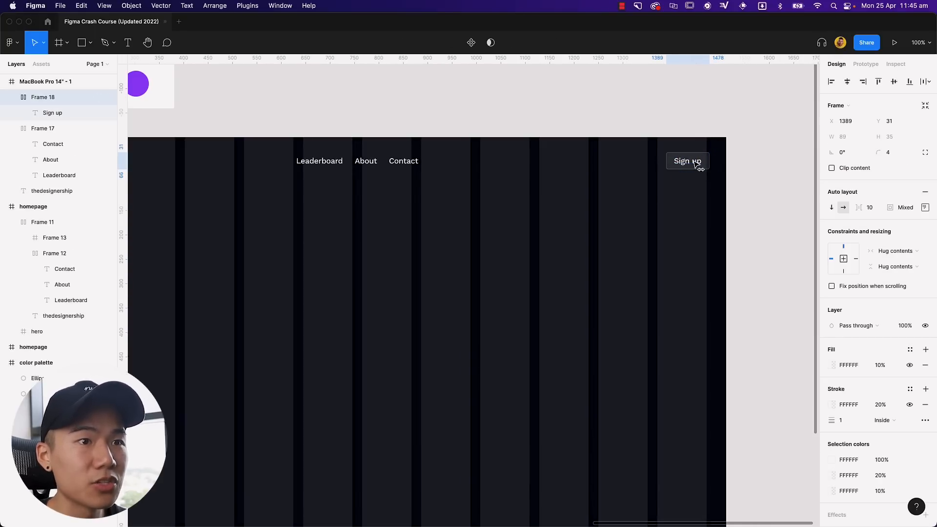
left_click(774, 167)
Try narrowing the MacBook Pro 14" frame to a width of about 1399, and undo the resize.
left_click_drag(578, 203, 717, 198)
scroll(718, 198, "down", 5)
scroll(717, 198, "up", 5)
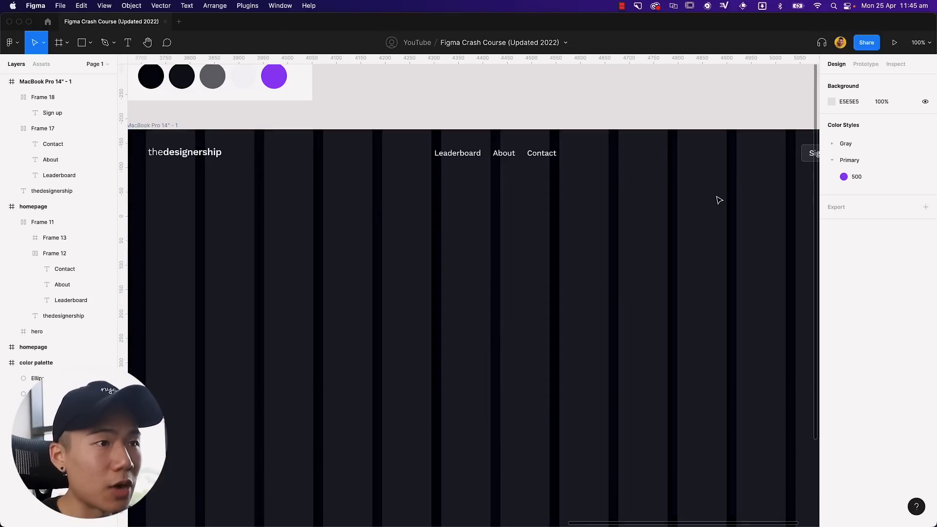
left_click_drag(563, 192, 526, 189)
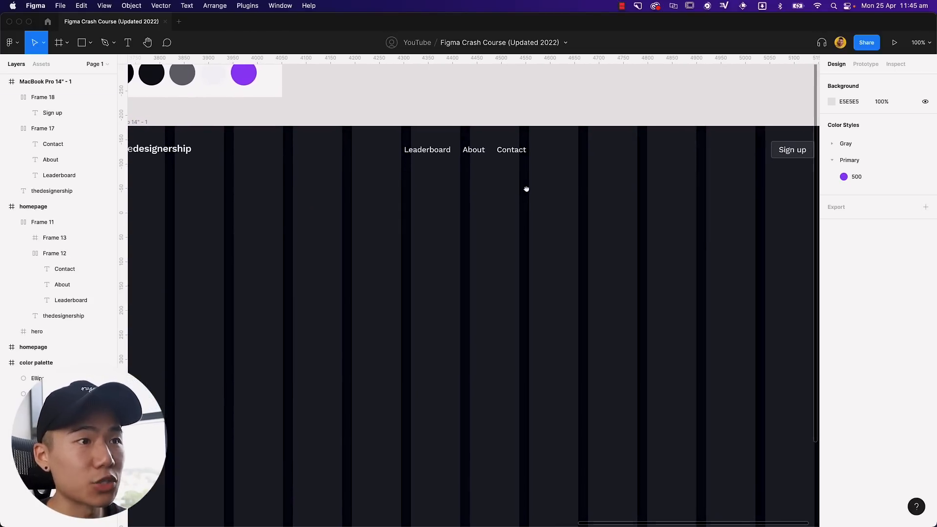
left_click_drag(193, 155, 787, 158)
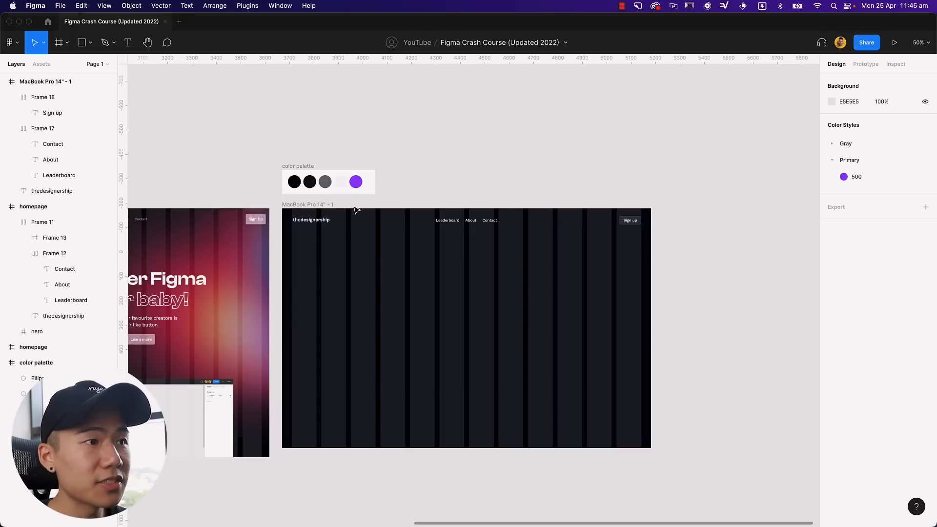
left_click(354, 210)
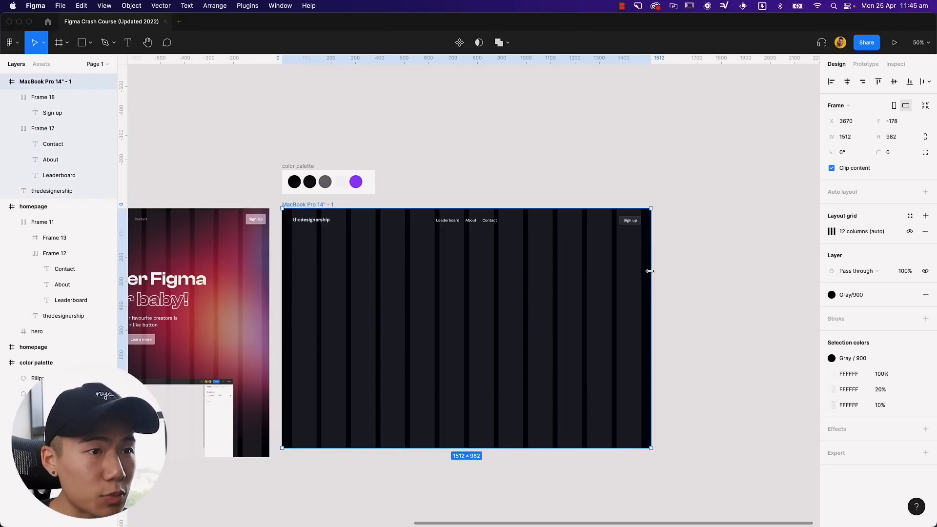
left_click_drag(650, 272, 626, 275)
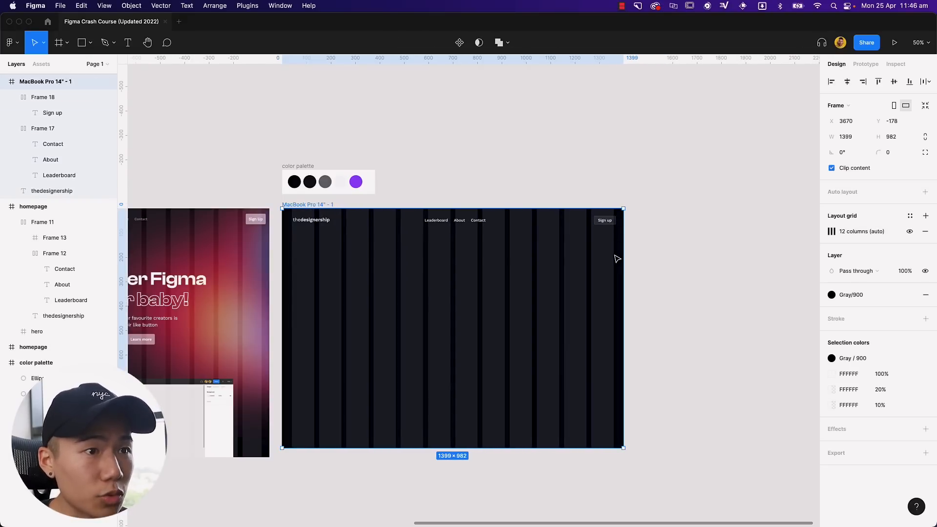
key("super+z")
left_click(703, 220)
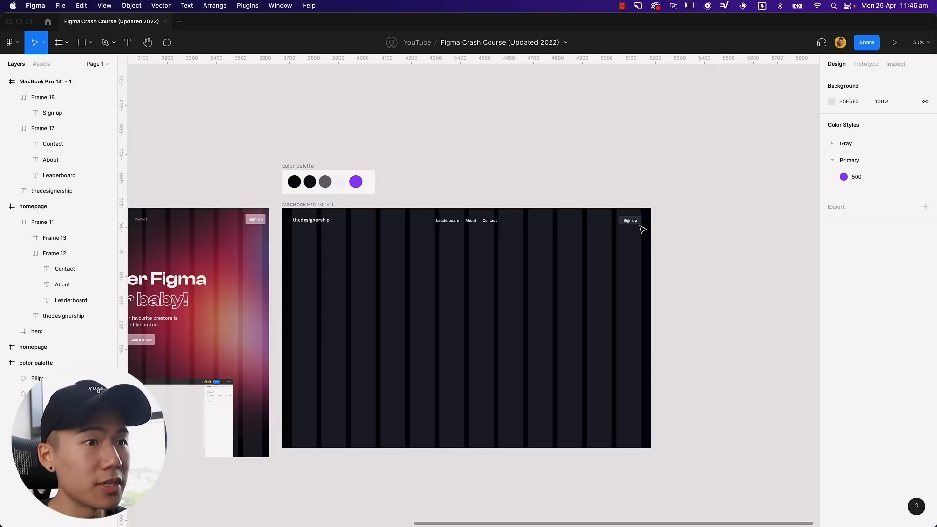
Wrap the Sign up button, the navigation links frame and the thedesignership logo together in one auto layout frame.
left_click(629, 221)
left_click(490, 221, "shift")
left_click(312, 220, "shift")
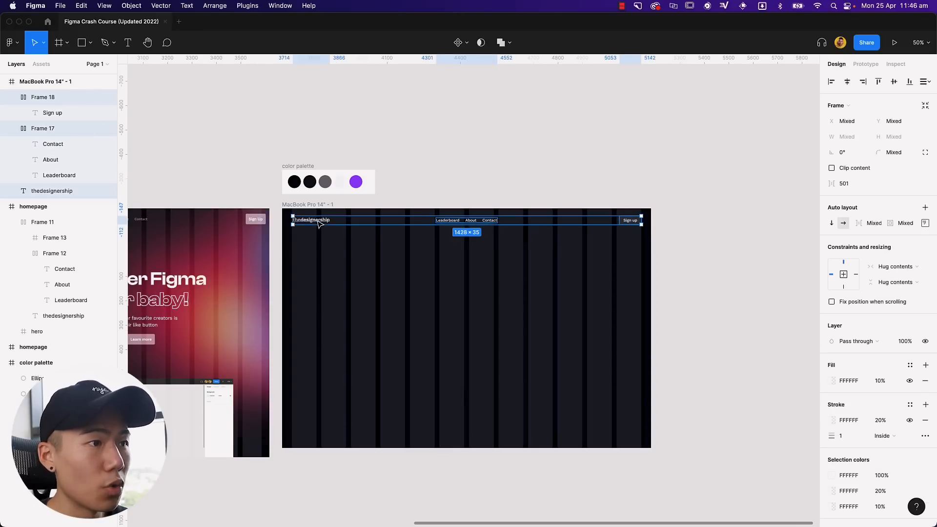
left_click(12, 128)
left_click(12, 97)
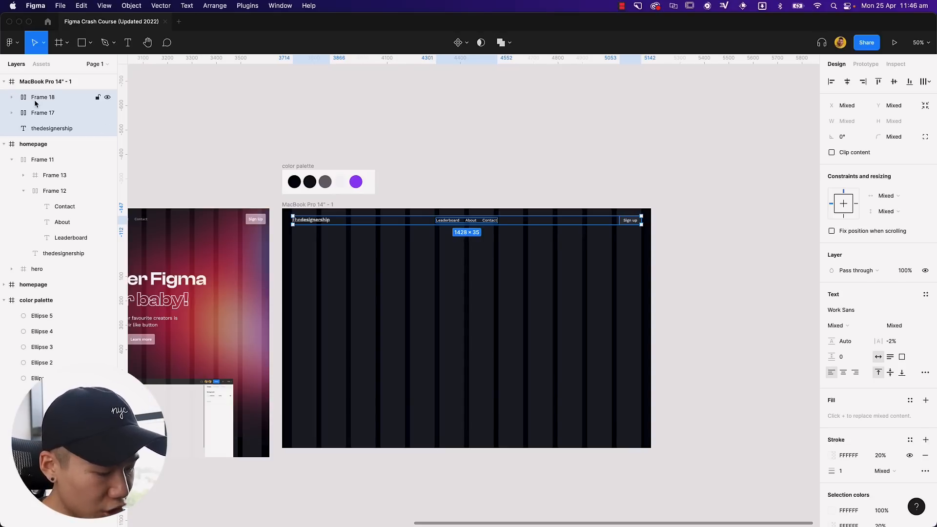
key("shift+a")
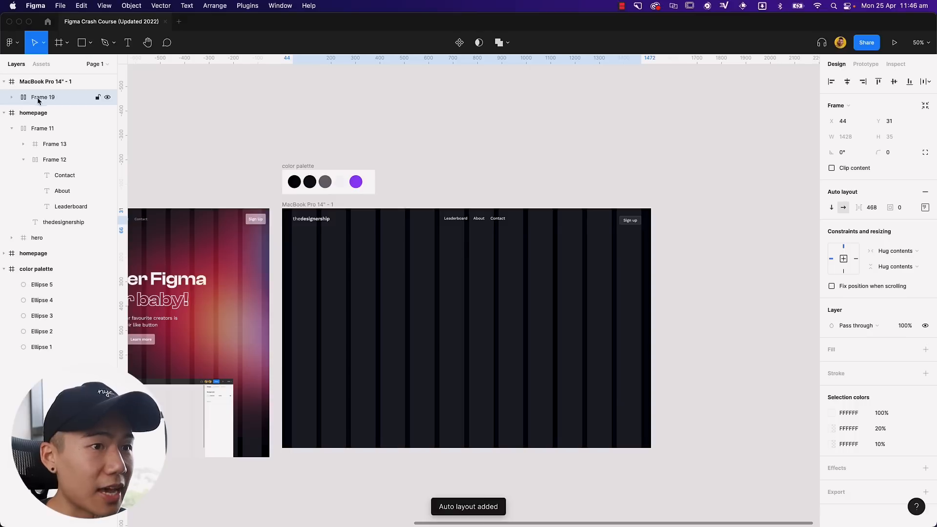
Rename the new auto layout frame in the MacBook Pro 14" frame as "header".
left_click(38, 98)
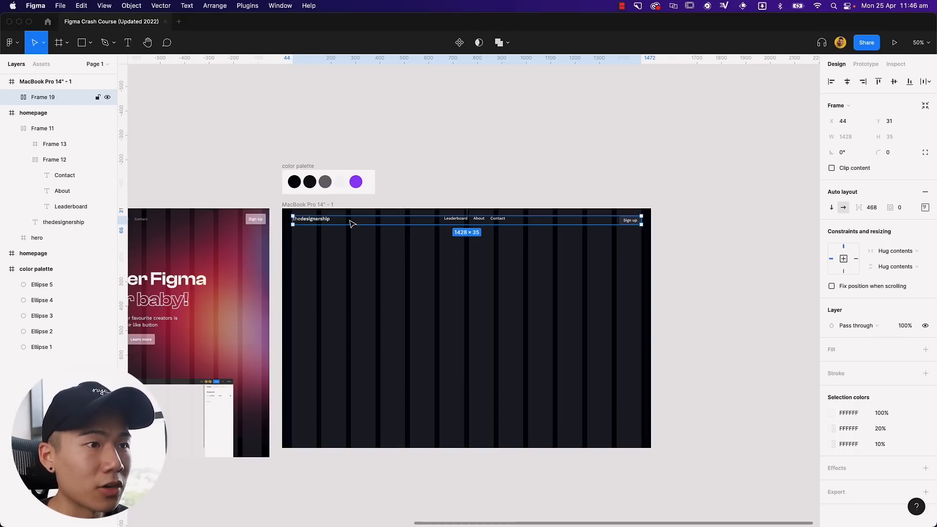
double_click(41, 98)
type("header")
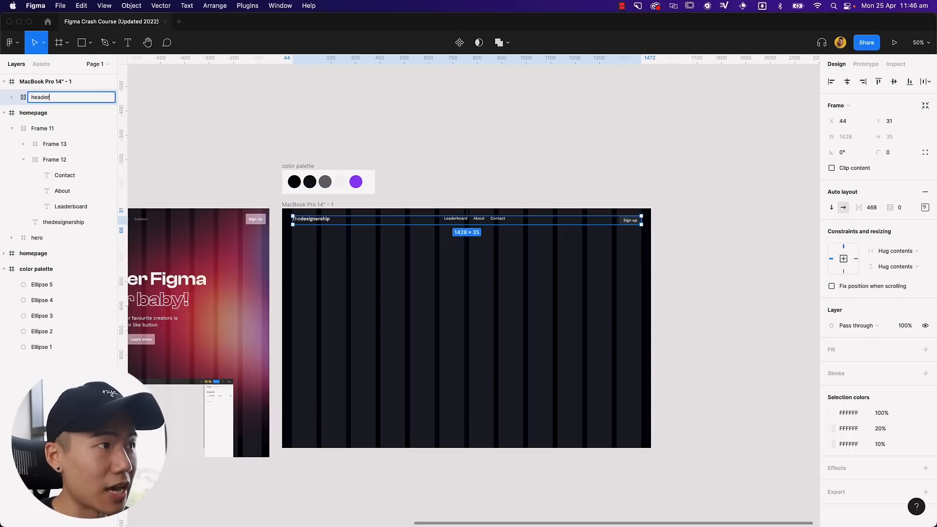
key("Return")
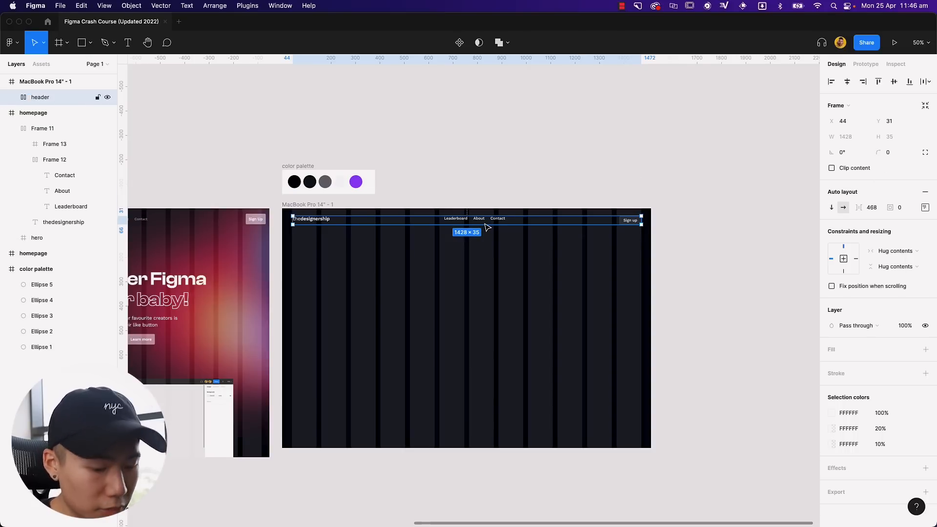
Increase the header frame's height to 72 by extending its lower edge.
key("plus")
left_click_drag(444, 192, 468, 218)
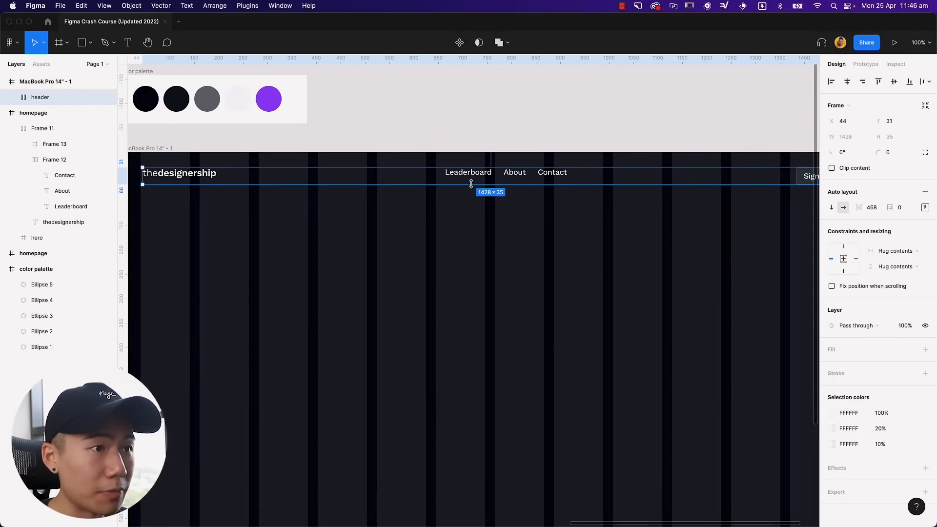
left_click_drag(471, 186, 469, 202)
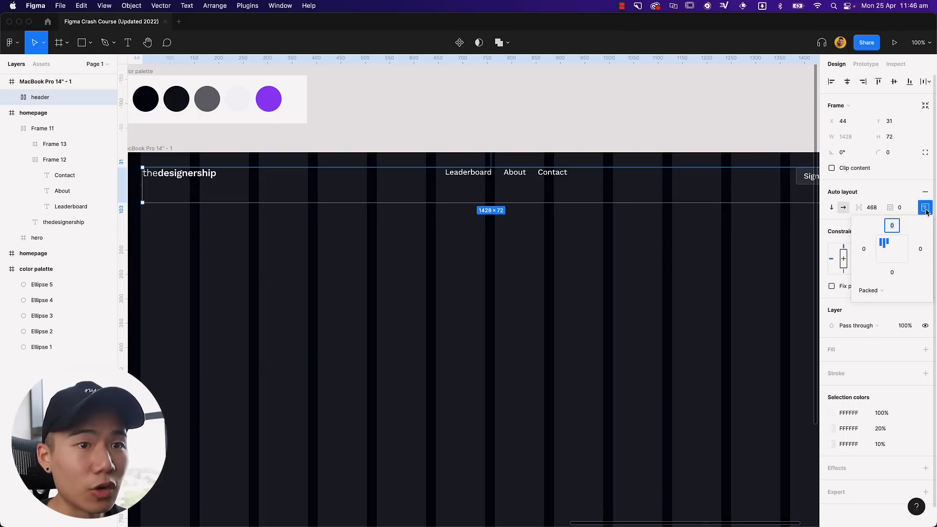
Set the header's auto layout spacing to Space between and centre its items vertically.
left_click(885, 291)
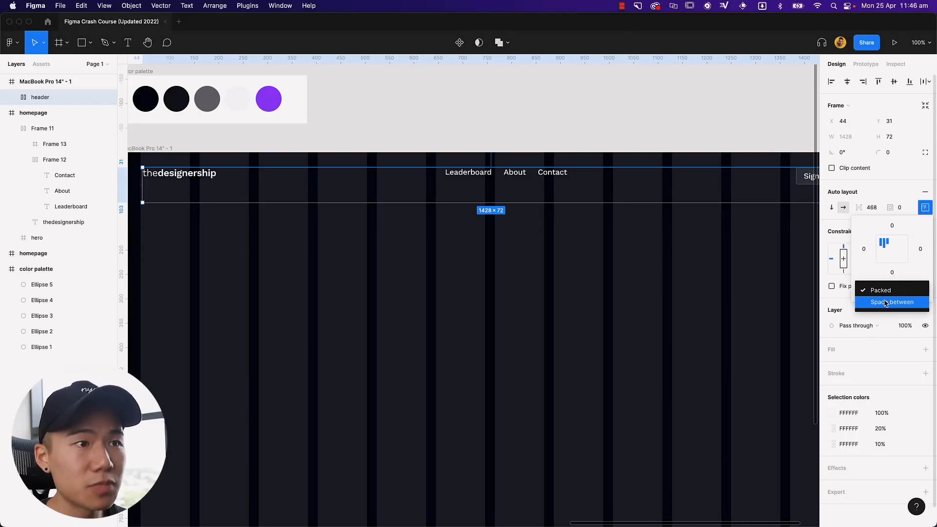
left_click(885, 299)
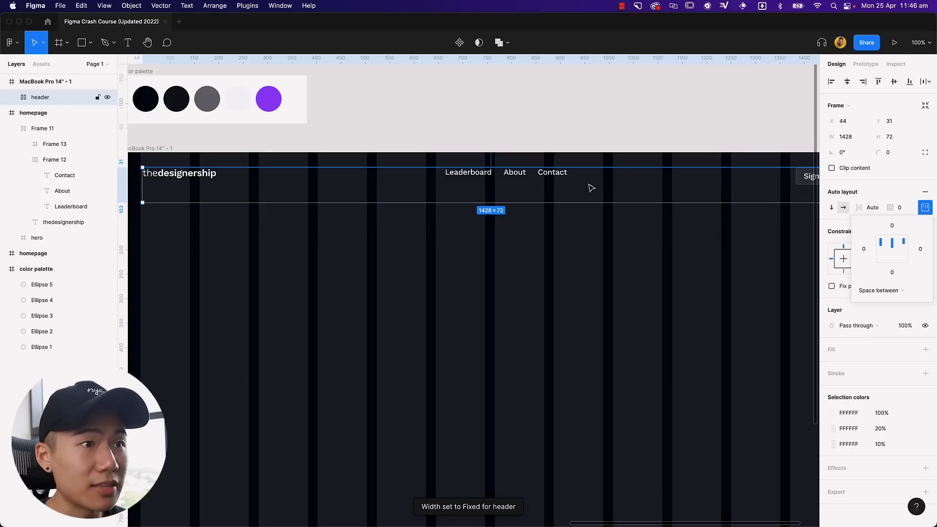
left_click(891, 252)
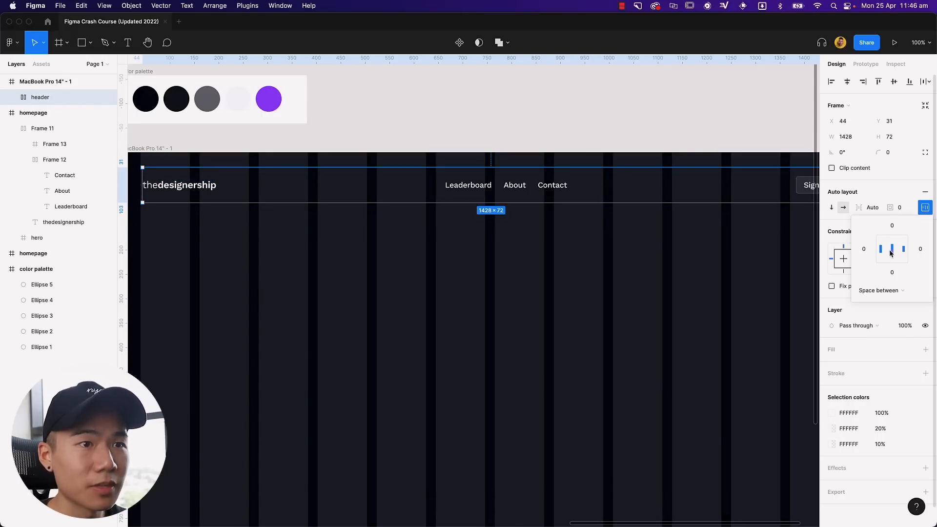
left_click(678, 131)
Move the header up to the top edge of the MacBook Pro 14" frame at Y 0.
scroll(610, 132, "right", 3)
left_click(733, 179)
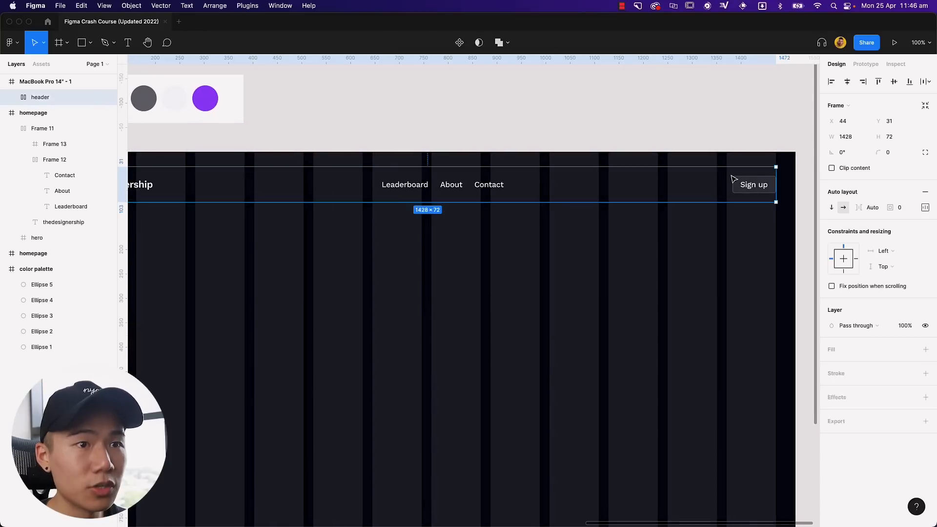
left_click_drag(732, 186, 732, 171)
left_click_drag(433, 186, 521, 182)
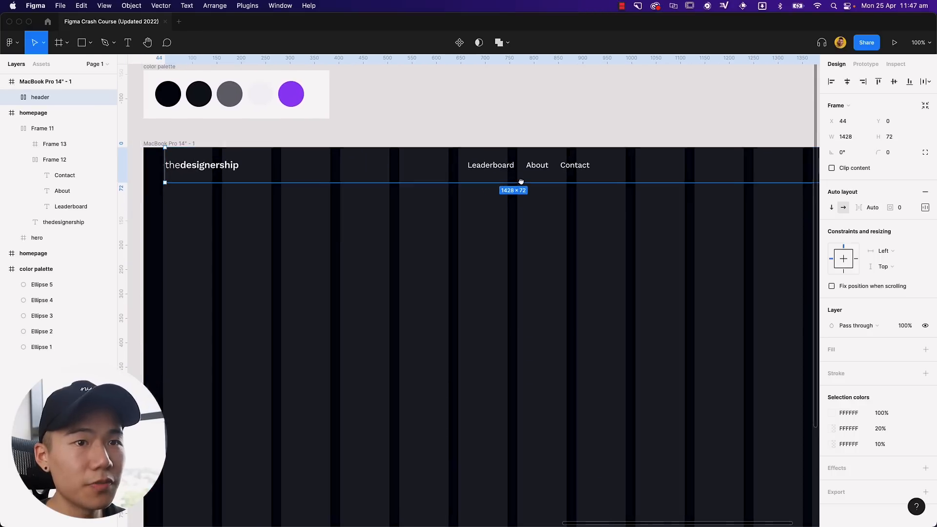
Widen the header on both sides to span the full MacBook Pro 14" frame, at X 0 with a width of 1512.
key("minus")
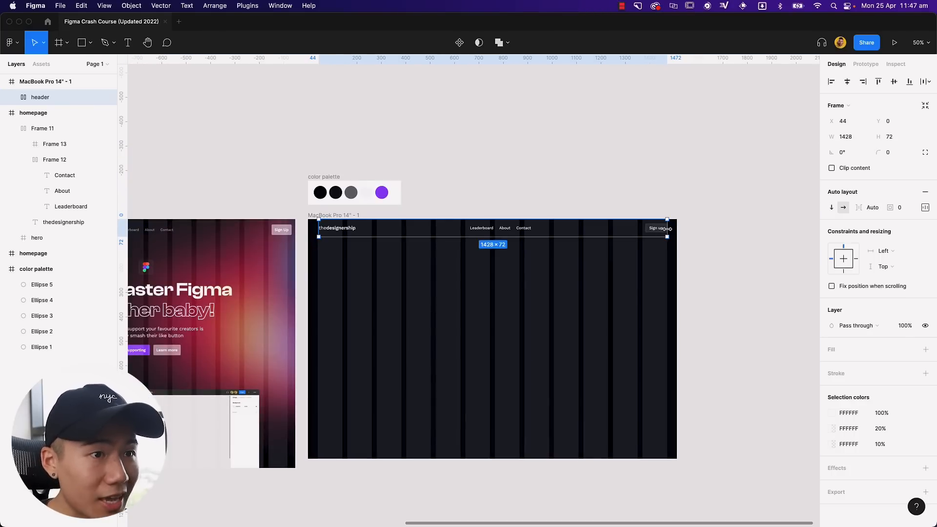
left_click_drag(667, 229, 675, 229)
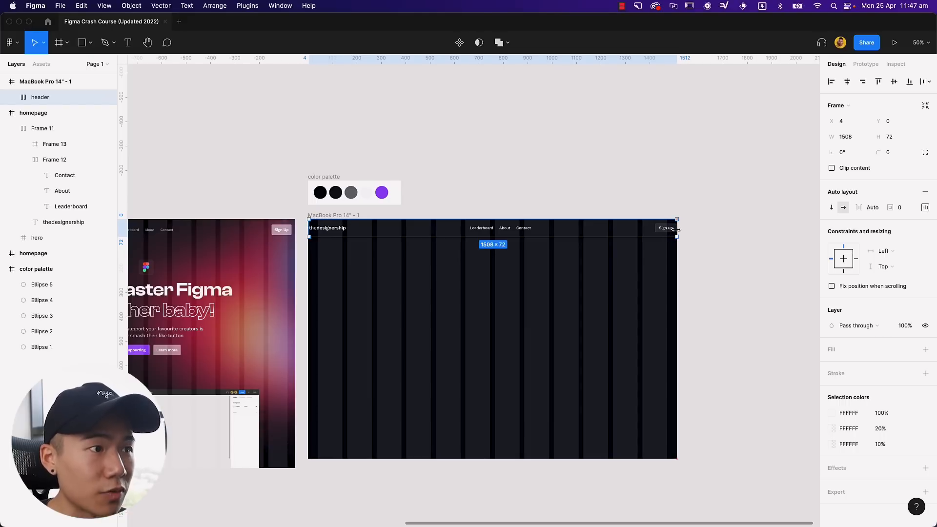
left_click_drag(305, 229, 306, 229)
key("shift+0")
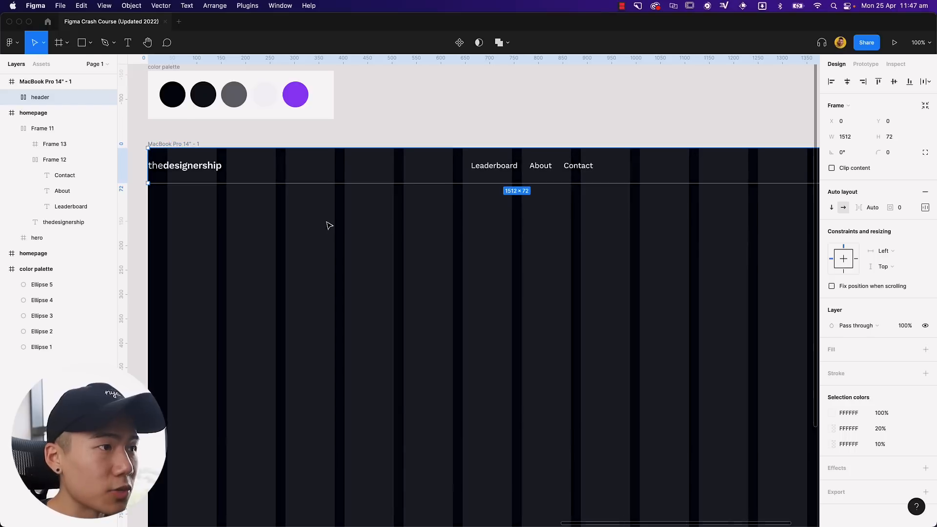
scroll(328, 224, "left", 2)
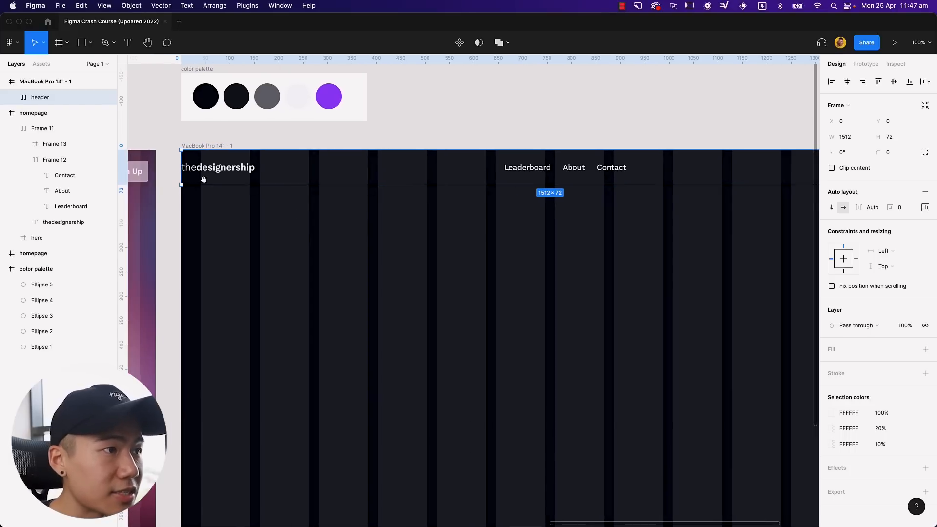
Set the header's left and right auto layout padding to 40.
left_click(926, 208)
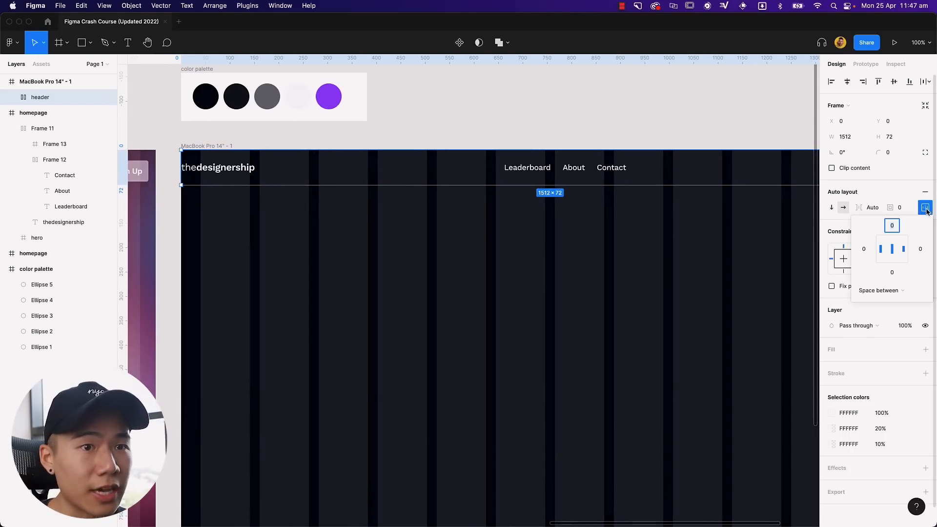
left_click(864, 250)
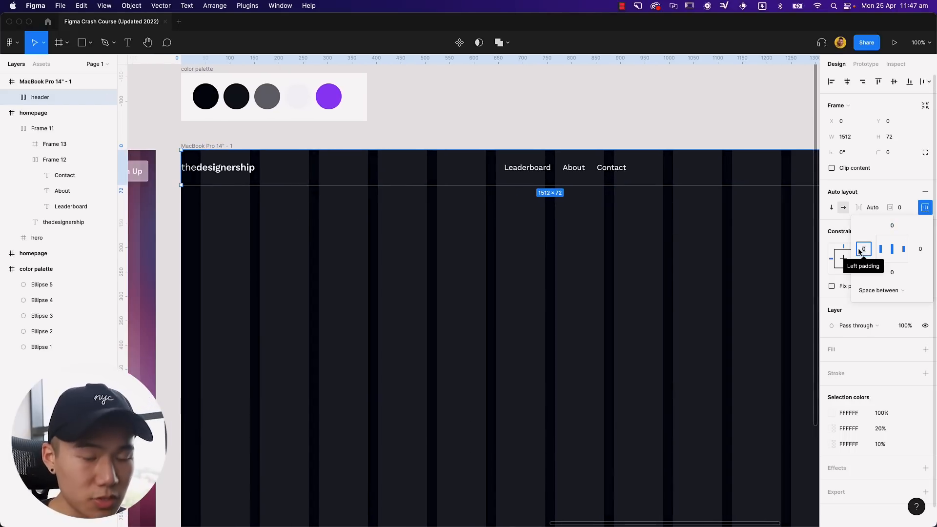
type("40")
key("Tab")
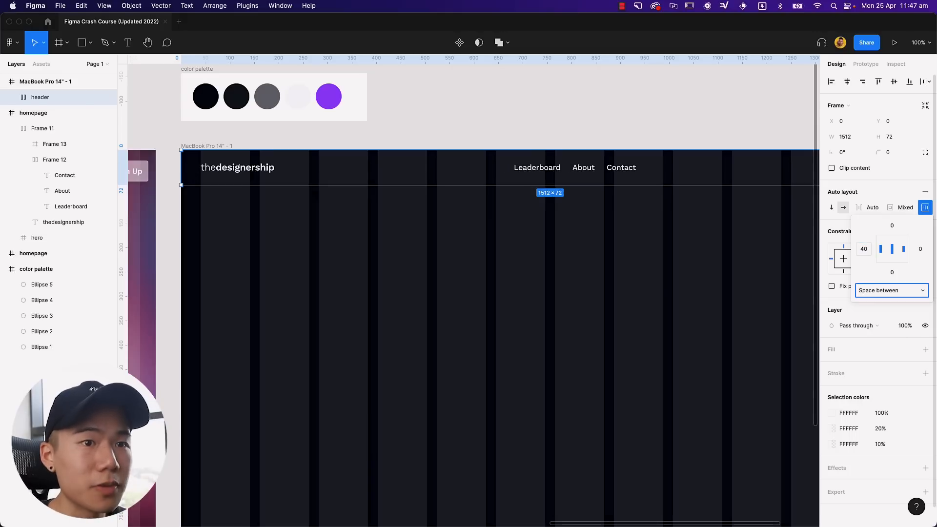
left_click(920, 252)
key("Return")
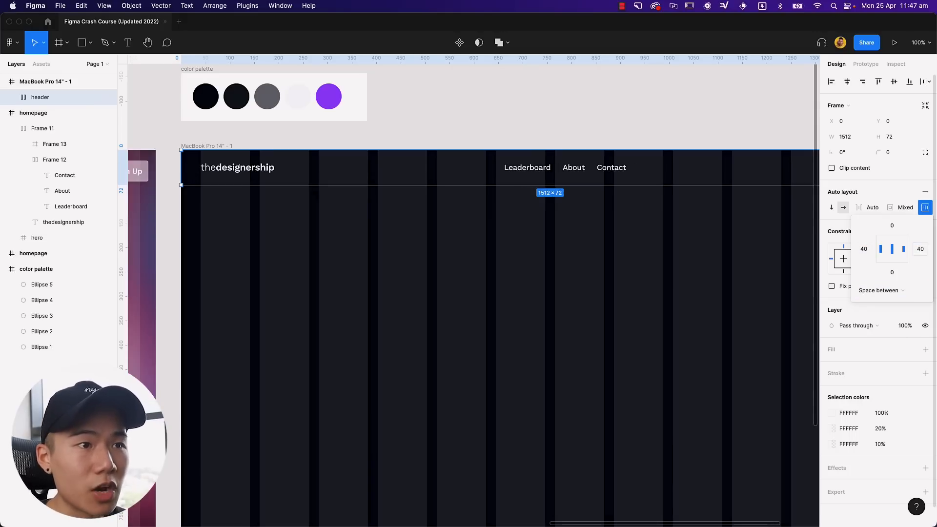
left_click(706, 132)
key("space")
left_click_drag(720, 126, 526, 125)
left_click(706, 181)
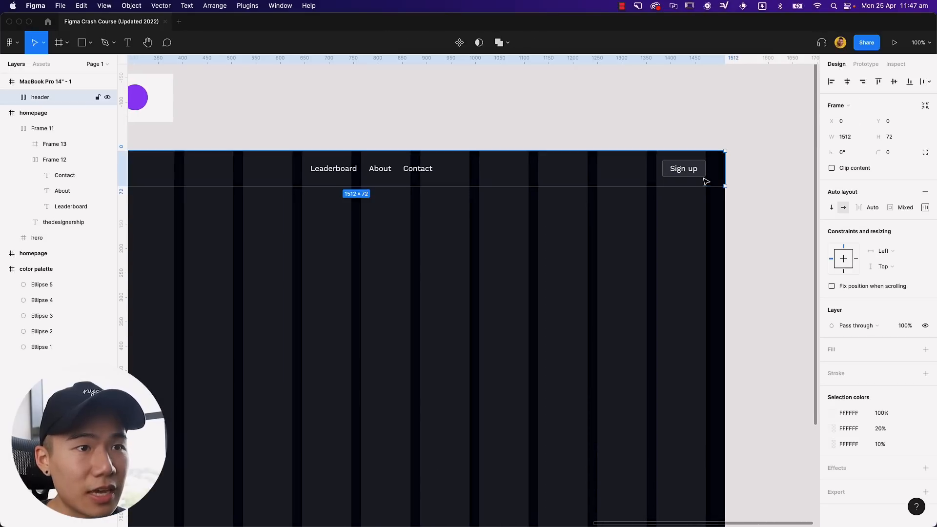
scroll(635, 174, "left", 5)
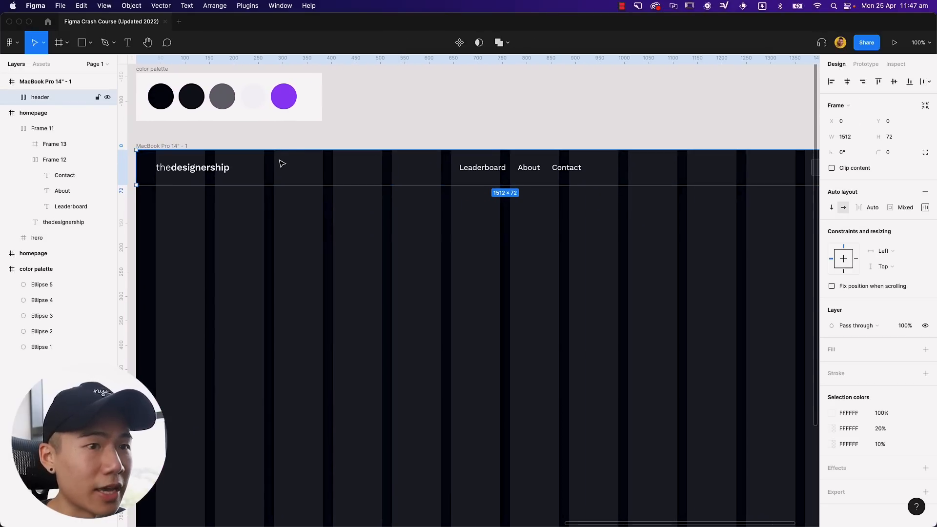
Try widening the MacBook Pro 14" frame to the right to test how the header responds, and undo the resize.
key("minus")
left_click(340, 218)
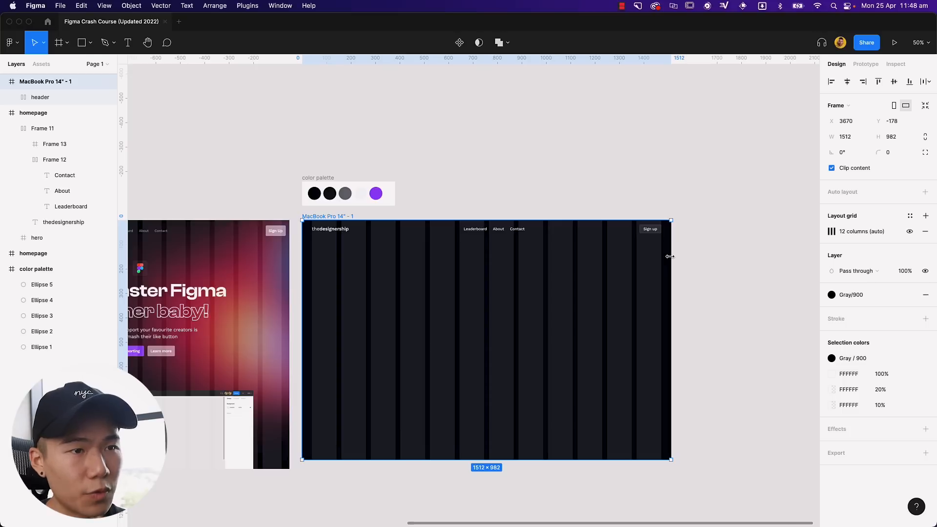
left_click_drag(670, 256, 733, 259)
key("ctrl+z")
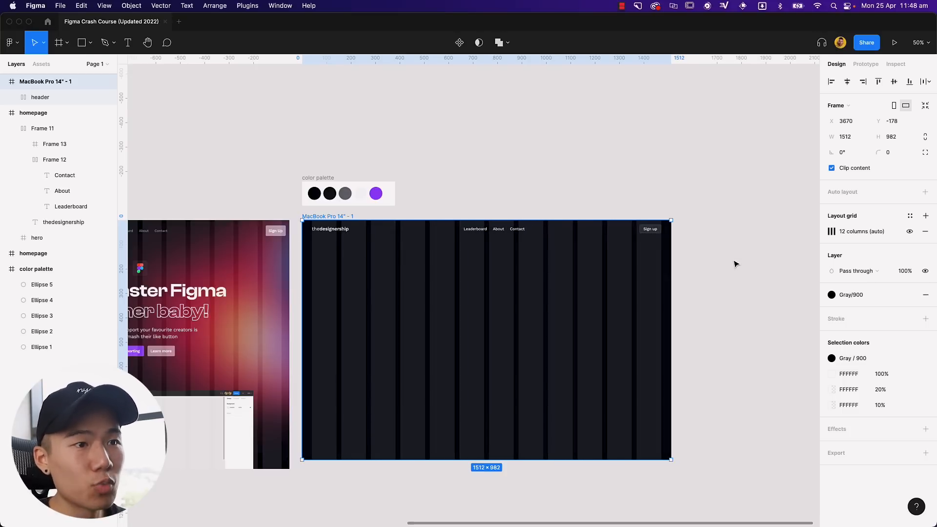
key("shift+0")
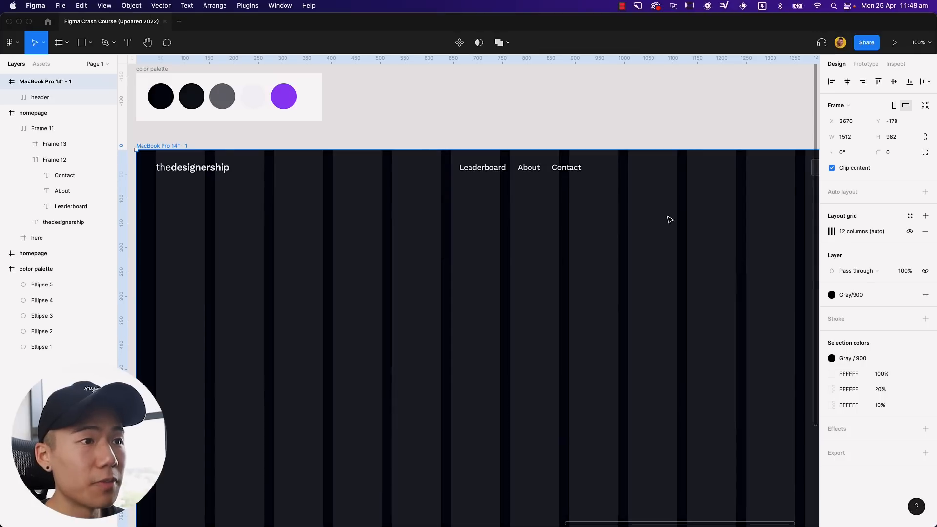
Set the header's horizontal constraint to Left and right.
left_click(588, 173)
left_click_drag(607, 185, 397, 185)
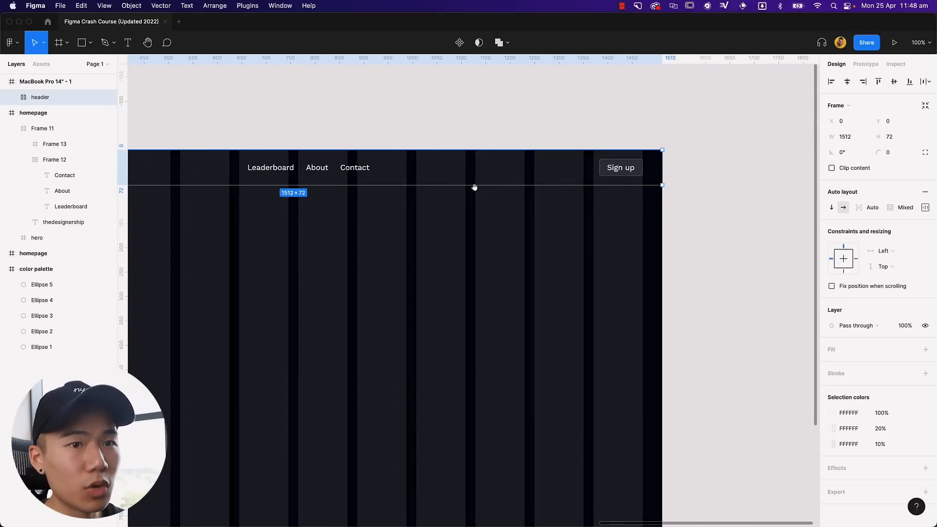
left_click(880, 252)
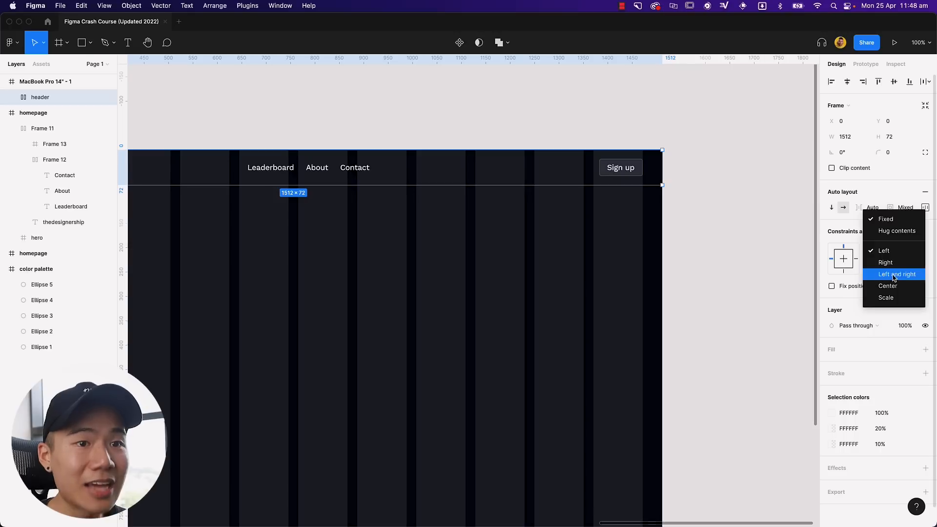
left_click(889, 275)
left_click(745, 226)
scroll(683, 232, "left", 3)
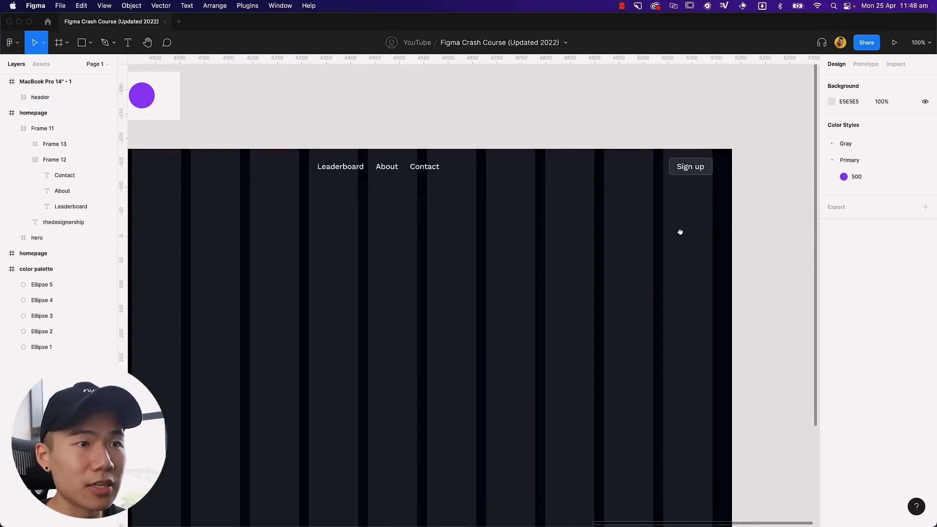
Test the header's responsiveness by resizing the MacBook Pro 14" frame from its right edge and bringing it back to its original width.
key("minus")
scroll(717, 222, "left", 2)
left_click(579, 226)
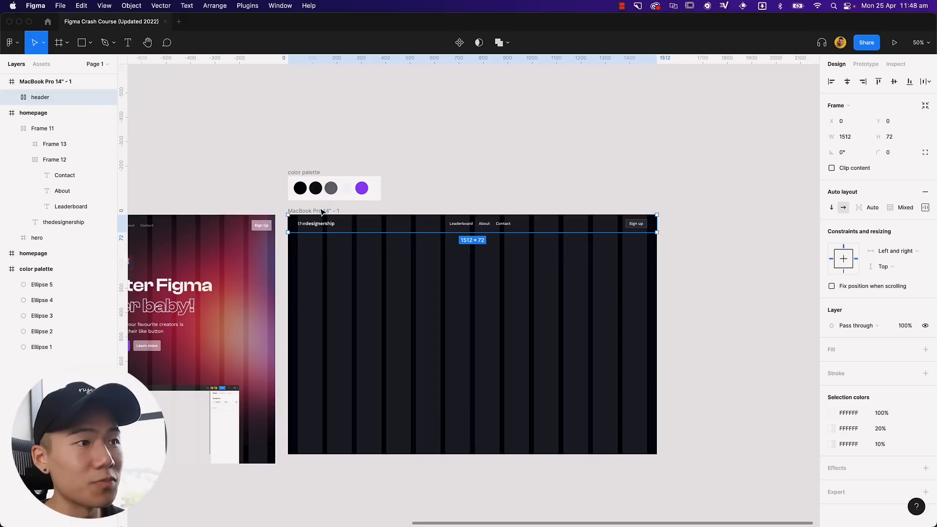
left_click(588, 261)
mouse_move(655, 268)
left_mouse_down()
mouse_move(792, 272)
mouse_move(537, 272)
mouse_move(726, 278)
mouse_move(552, 272)
mouse_move(681, 278)
mouse_move(657, 280)
left_mouse_up()
left_click(624, 118)
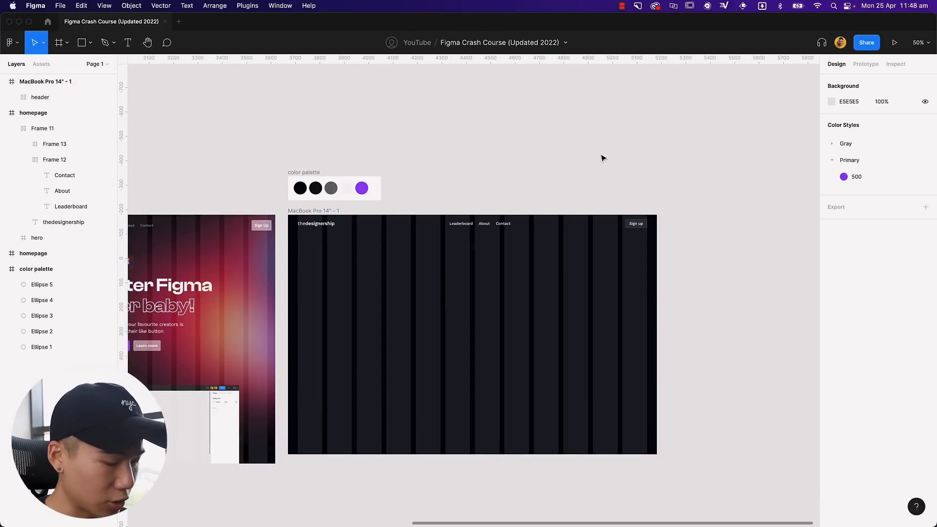
Hide the layout grids on the canvas.
key("ctrl+g")
scroll(561, 185, "down", 2)
scroll(561, 185, "left", 1)
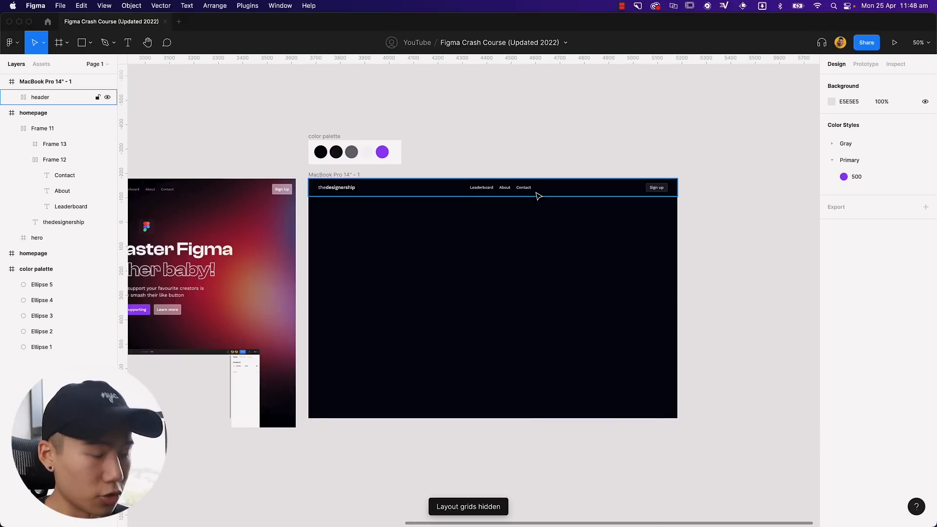
key("ctrl+g")
key("ctrl+g")
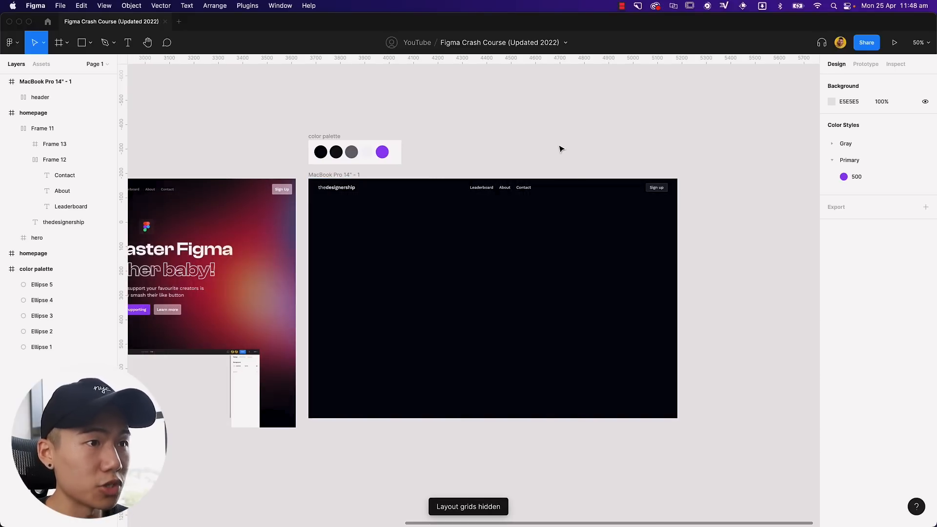
Examine the hero section of the reference homepage: logo tile, two headline lines, paragraph and buttons.
left_click_drag(485, 146, 688, 139)
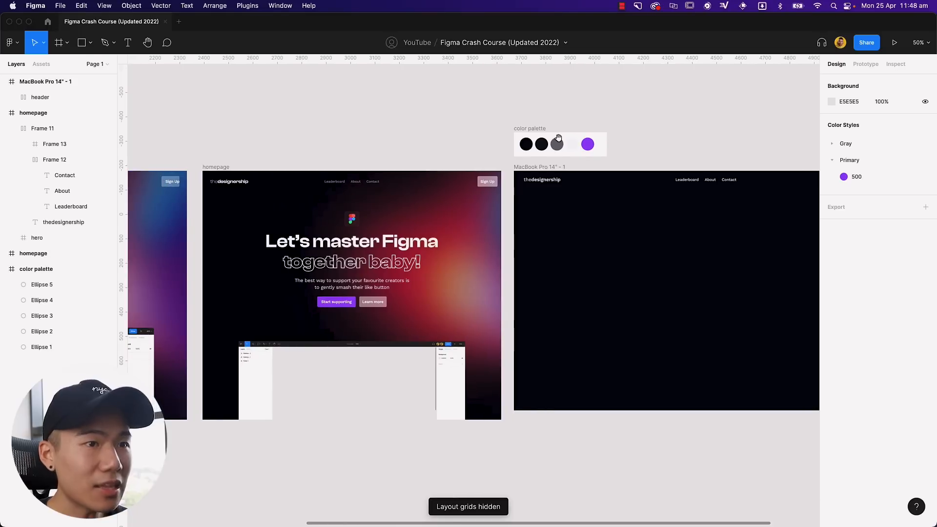
left_click_drag(505, 176, 461, 167)
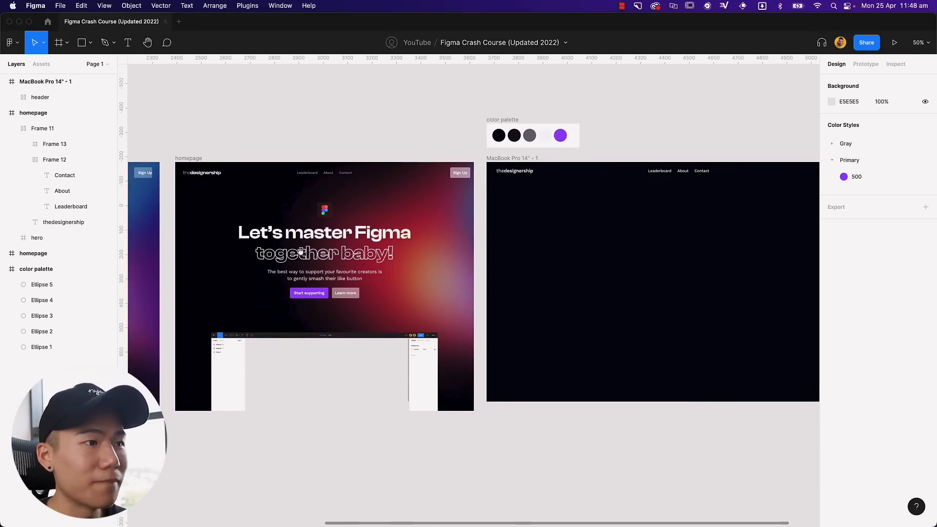
left_click_drag(403, 242, 518, 235)
left_click(454, 282)
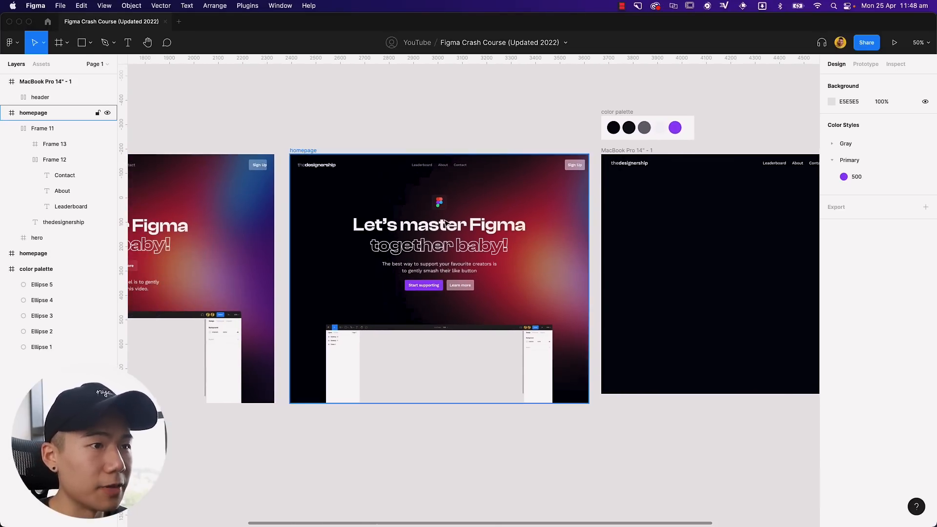
key("plus")
left_click_drag(439, 202, 532, 283)
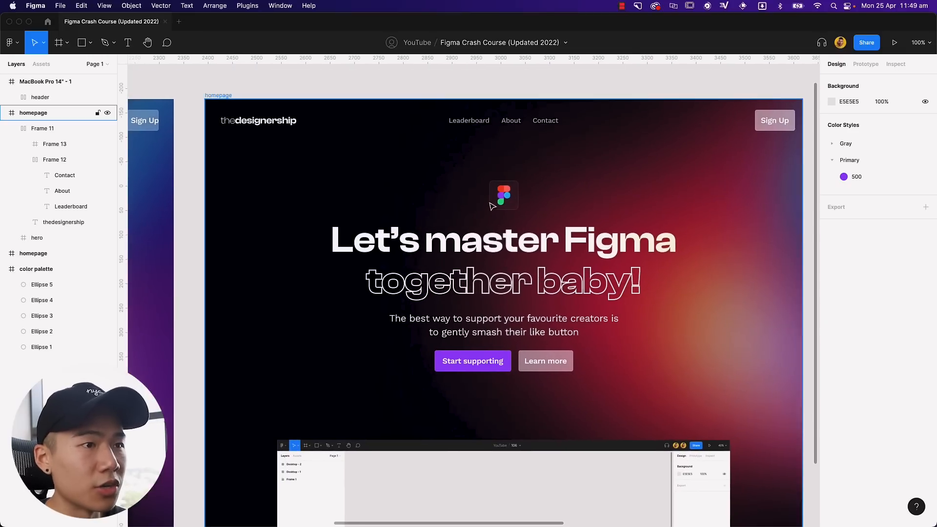
left_click(512, 241)
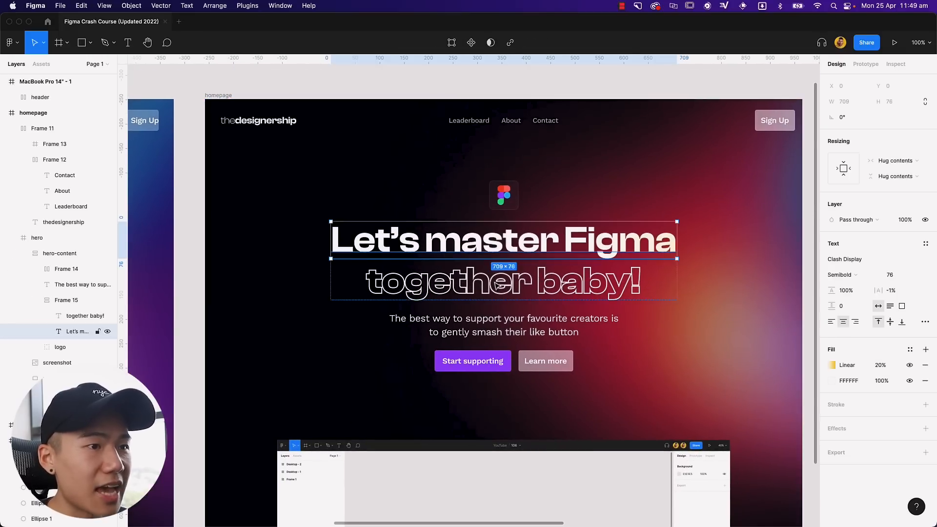
left_click(497, 286)
left_click(500, 326)
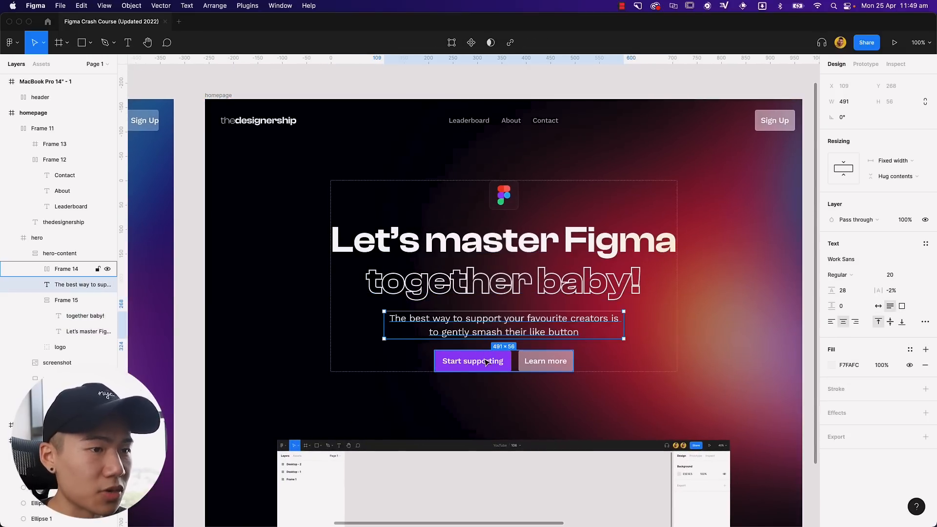
left_click(634, 378)
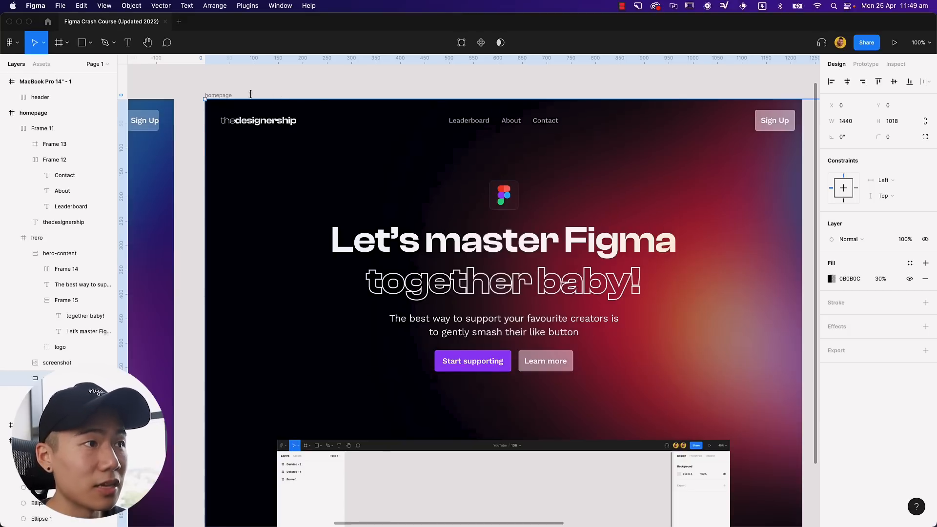
Narrow the reference homepage frame from its right edge to a width of 1167.
left_click(225, 95)
left_click_drag(505, 98, 433, 94)
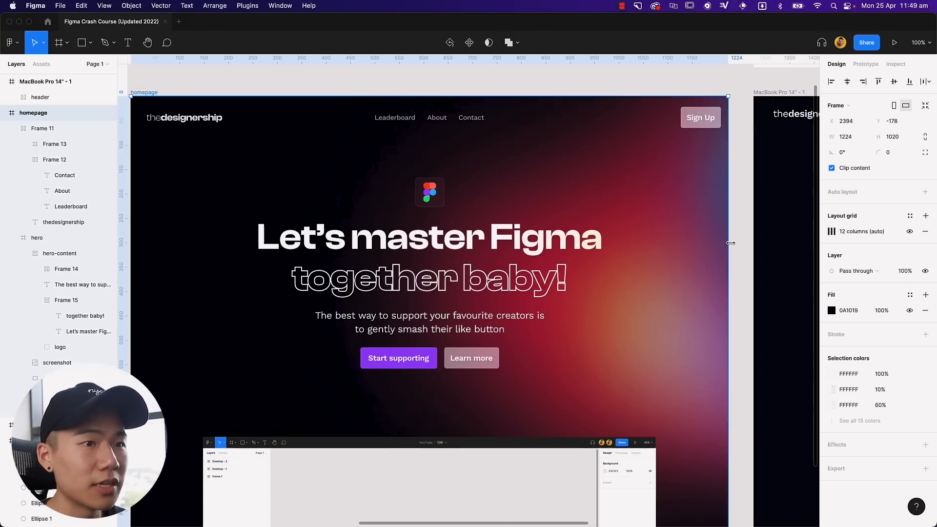
left_click_drag(730, 244, 701, 253)
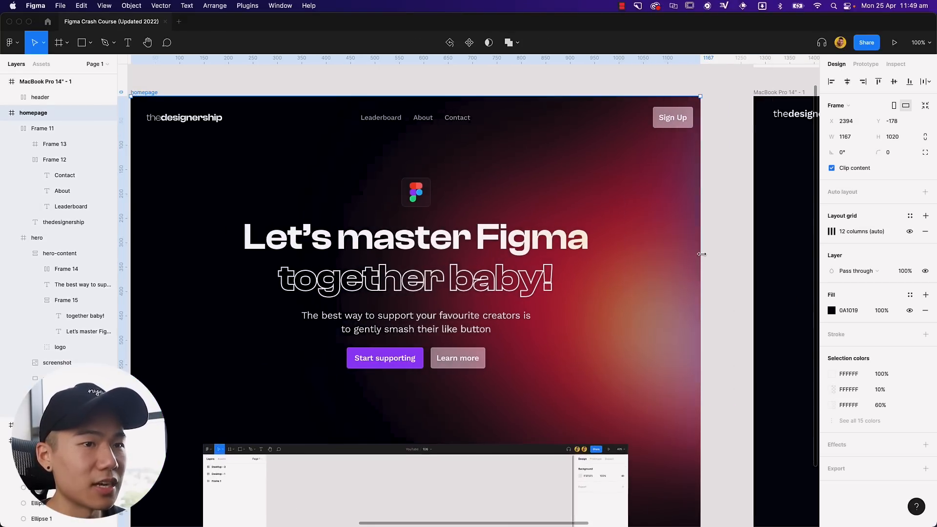
Draw a 72 × 72 frame below the navigation links in the MacBook Pro 14" frame and set its corner radius to 4.
scroll(349, 222, "right", 10)
left_click_drag(480, 204, 379, 211)
key("f")
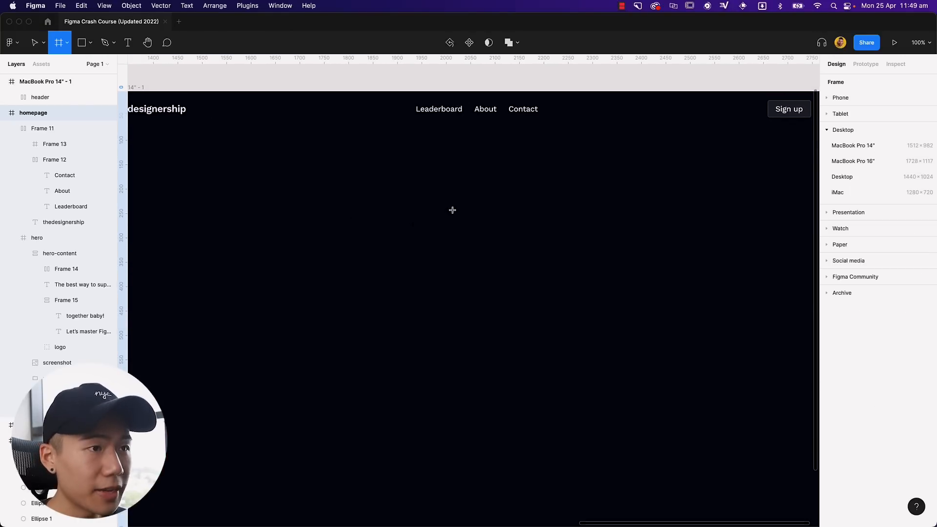
left_click_drag(452, 189, 488, 227)
left_click(897, 153)
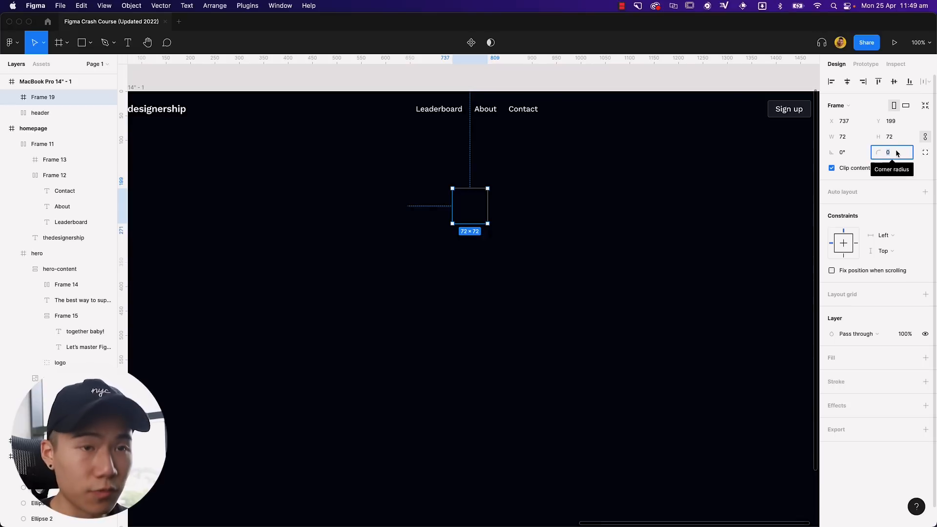
type("4")
key("Return")
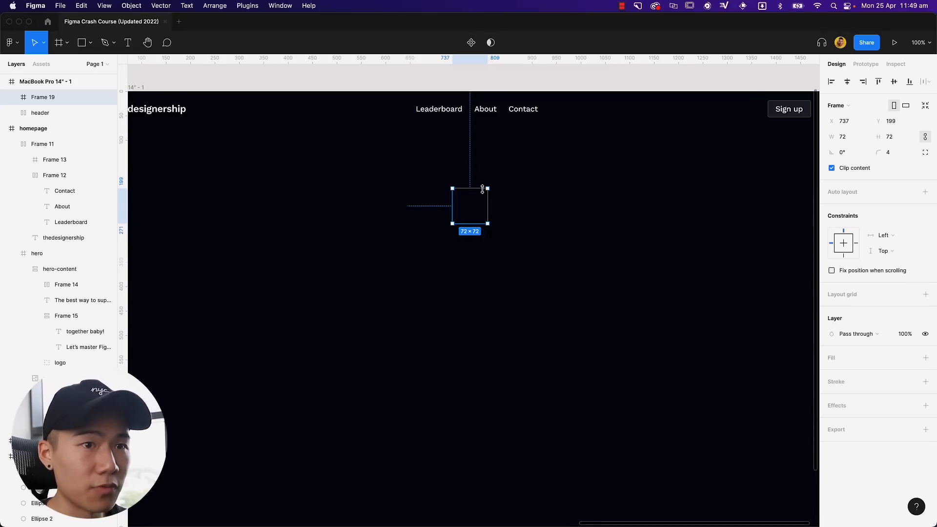
Add an FFFFFF fill at 10% opacity to the small square frame.
left_click(925, 357)
left_click(879, 374)
type("10")
key("Return")
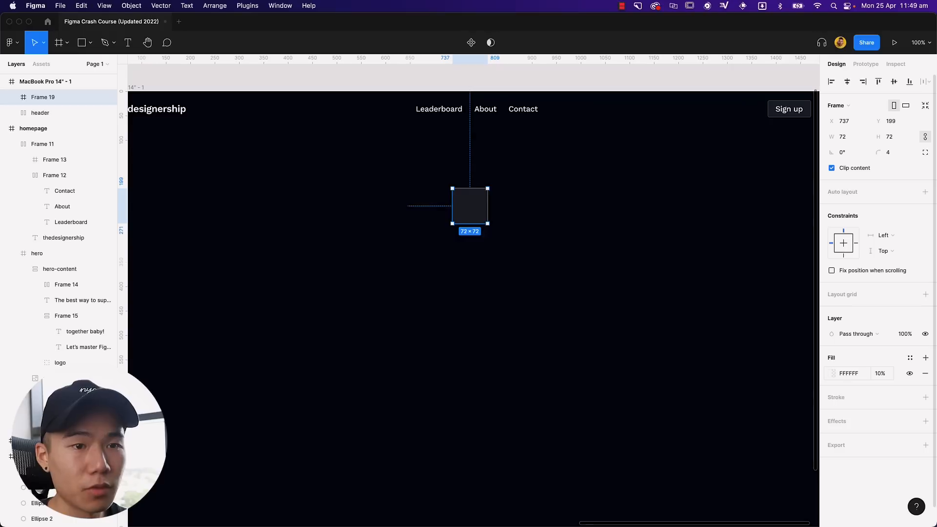
Give the square frame an FFFFFF stroke at 10% opacity and move it to about X 766, Y 195.
left_click(925, 398)
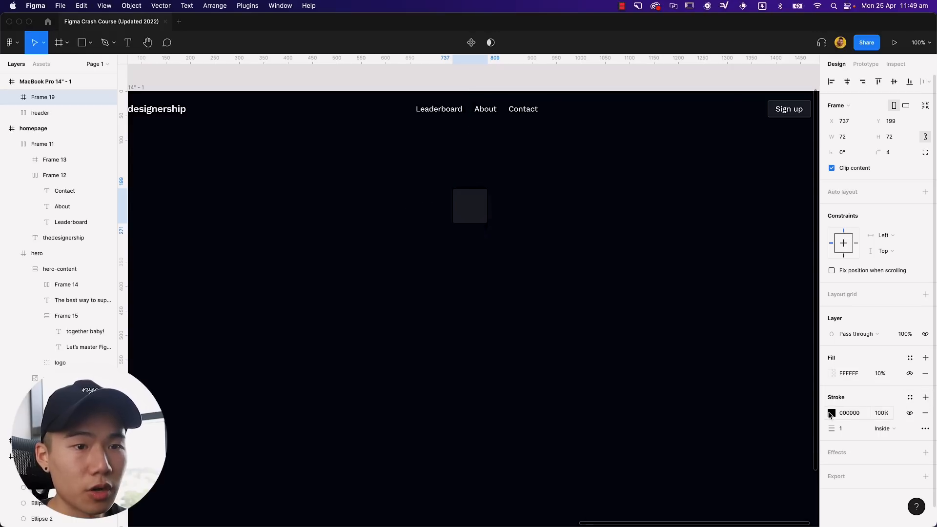
left_click(832, 414)
type("ffffff")
key("Return")
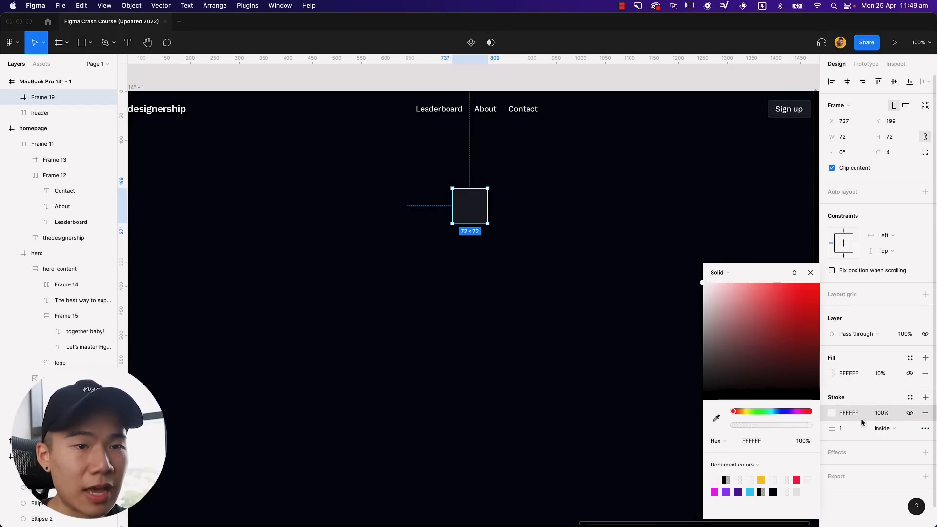
left_click(880, 414)
key("Escape")
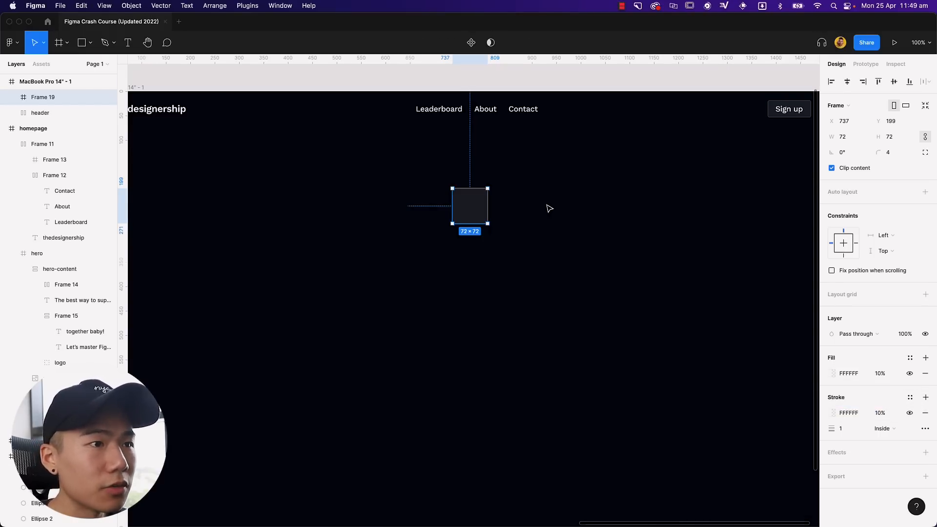
key("Escape")
left_click_drag(474, 205, 487, 208)
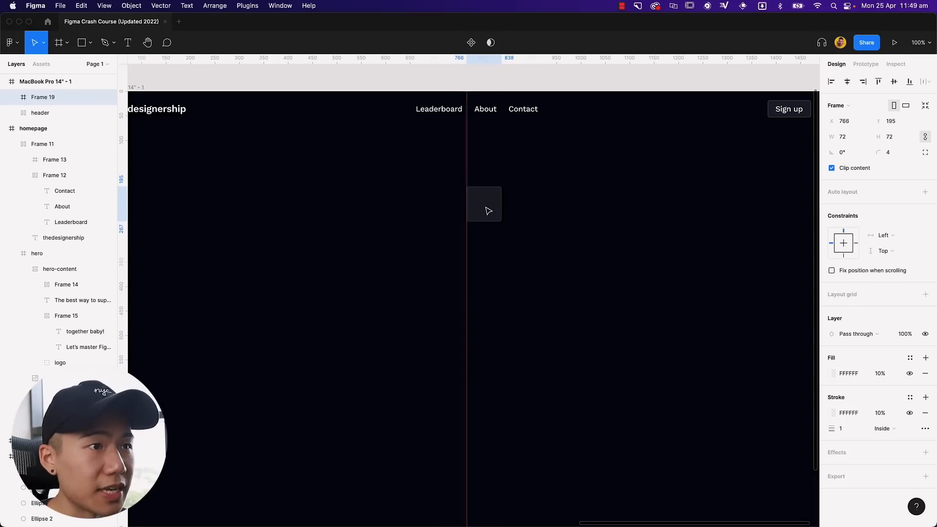
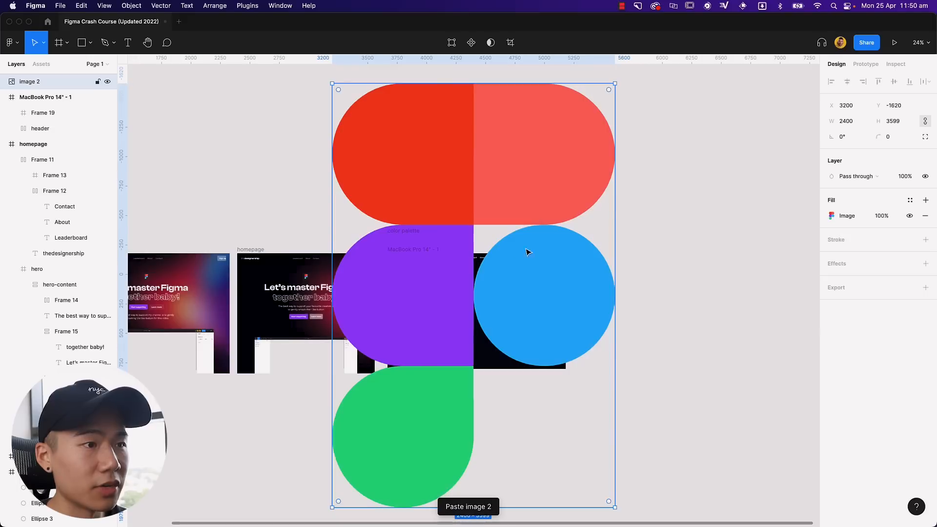
Paste the copied Figma logo image and scale it down to about 62 × 93 over the square frame.
key("super+v")
left_click_drag(615, 83, 533, 256)
key("shift+0")
left_click(526, 258)
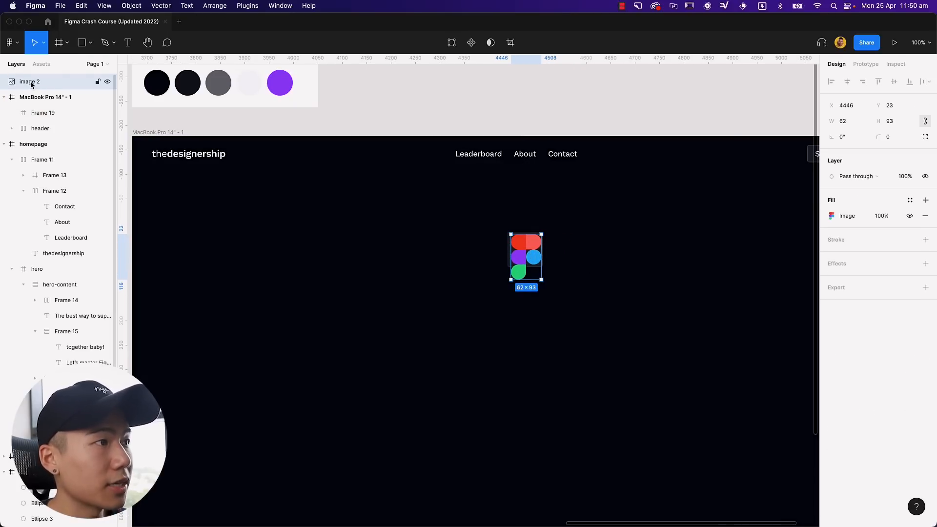
Nest the Figma logo image inside the small square frame and scale it proportionally to a width of 32.
left_click_drag(31, 84, 60, 114)
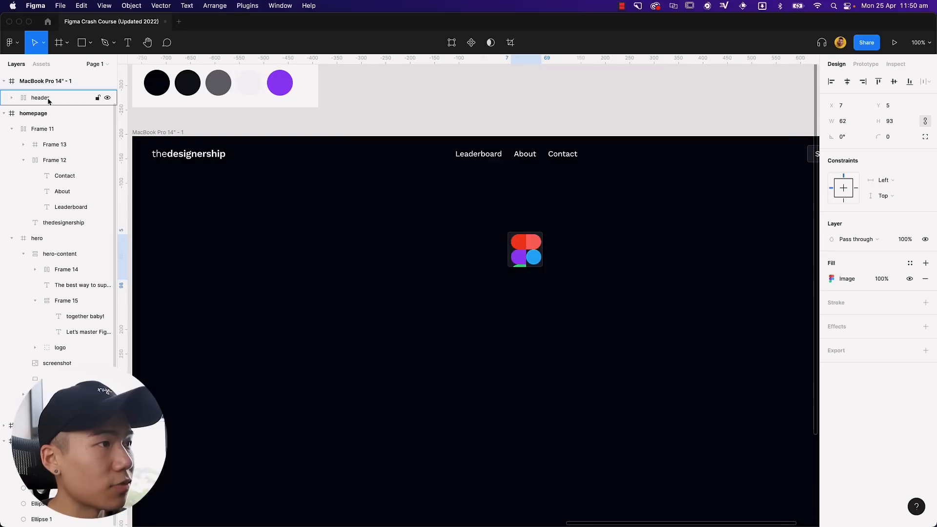
scroll(35, 110, "up", 2)
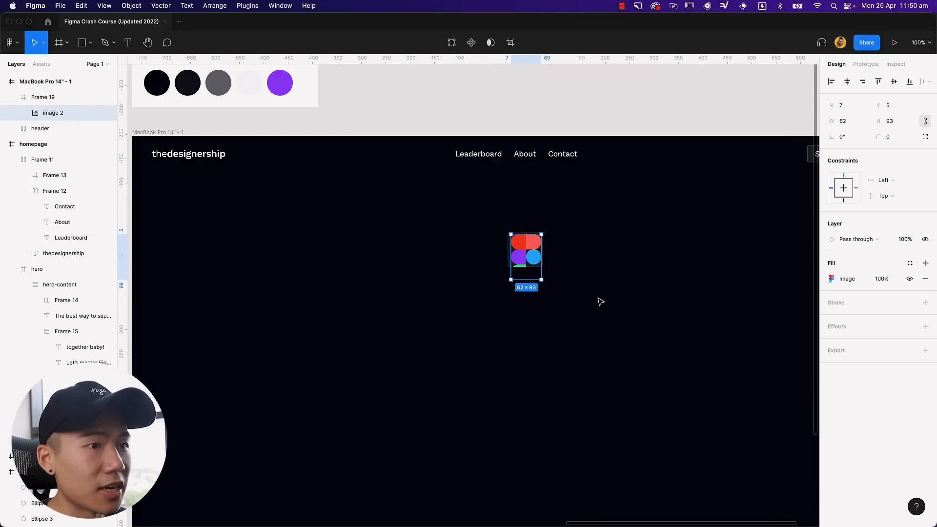
left_click_drag(541, 282, 526, 253)
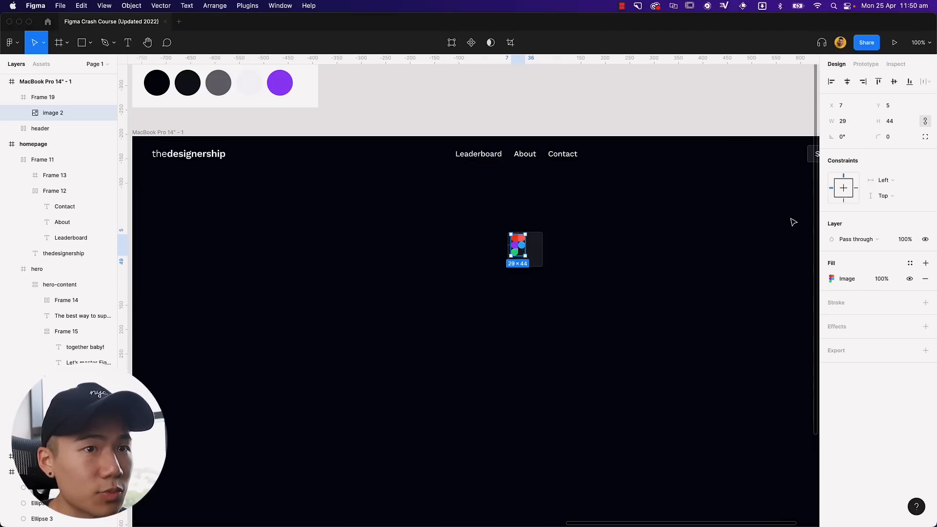
left_click(860, 121)
type("32")
key("Return")
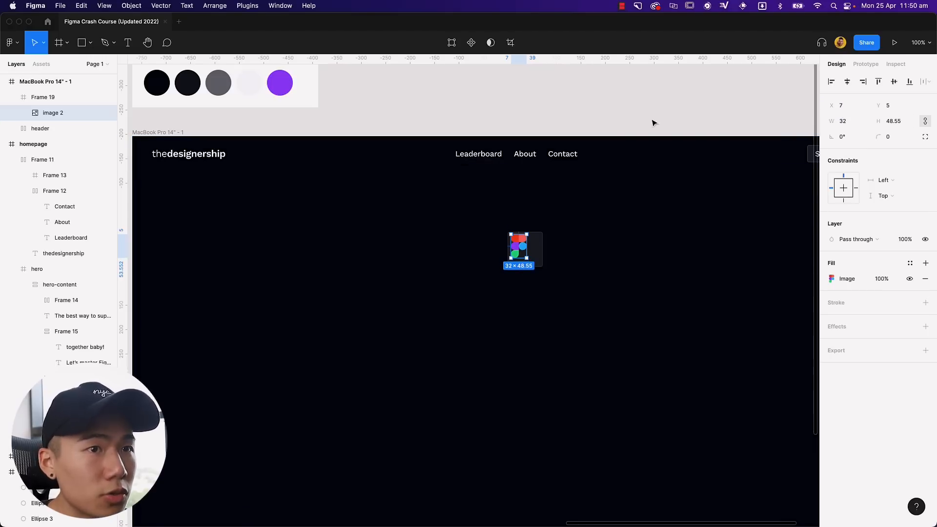
Center the logo image horizontally and vertically within its square frame.
left_click(847, 86)
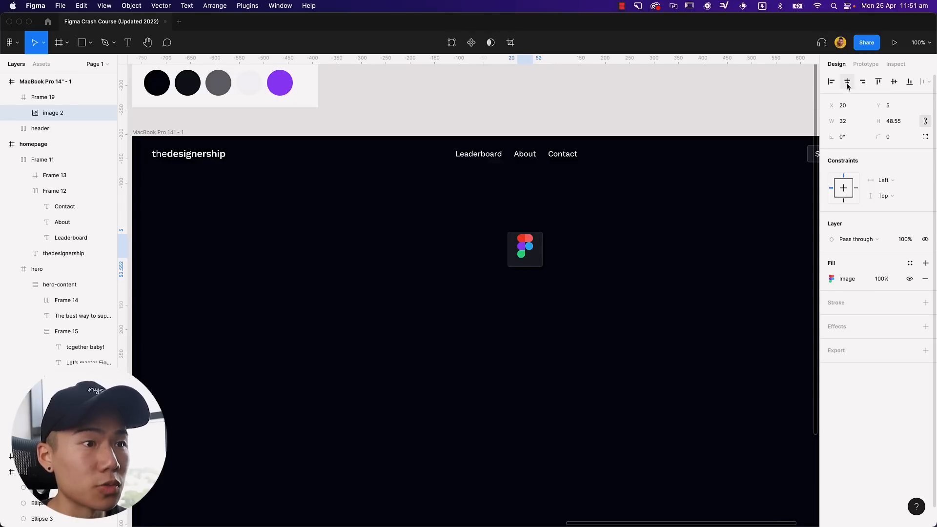
left_click(894, 85)
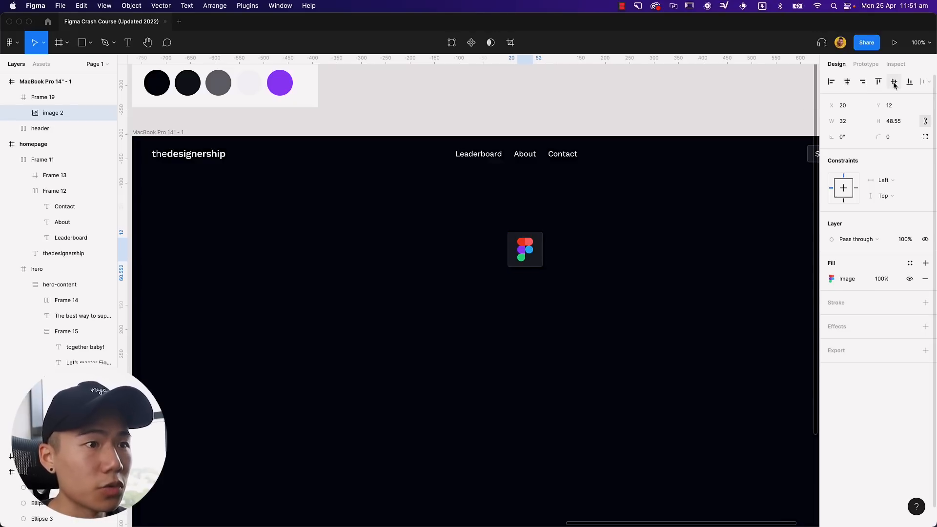
left_click(596, 286)
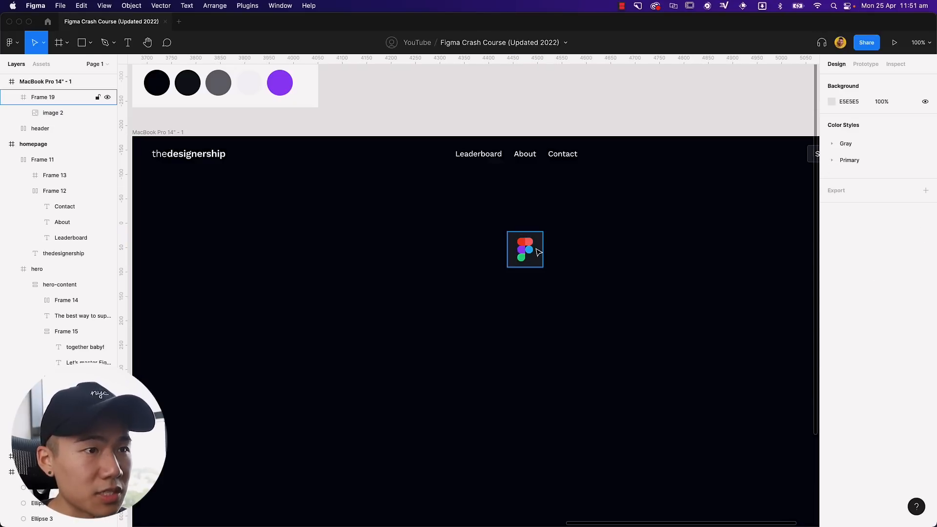
Collapse the square logo frame in the layer list and rename it figma-logo.
left_click(12, 98)
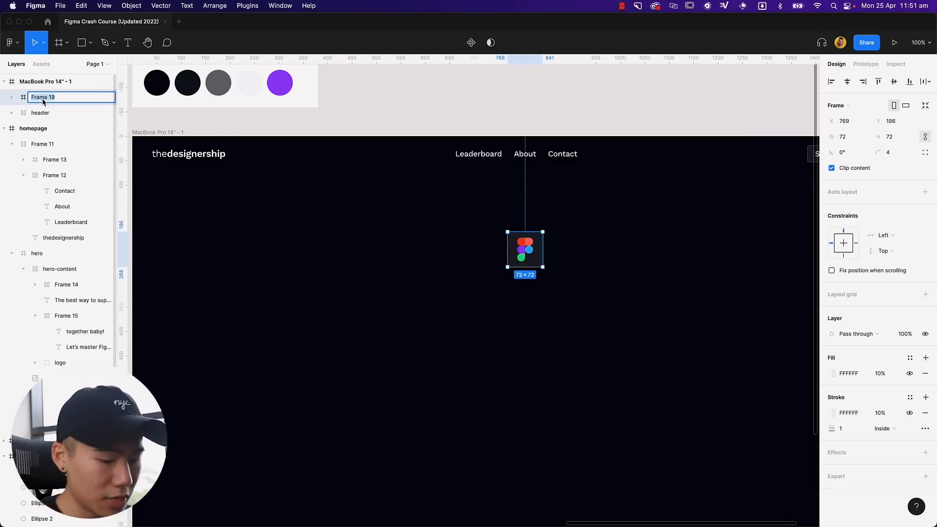
type("l")
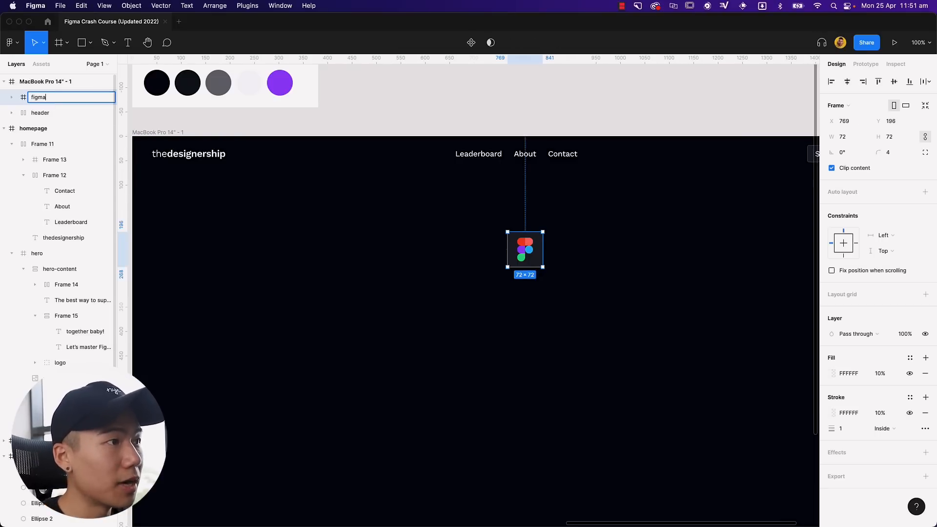
type("igma-logo")
key("Return")
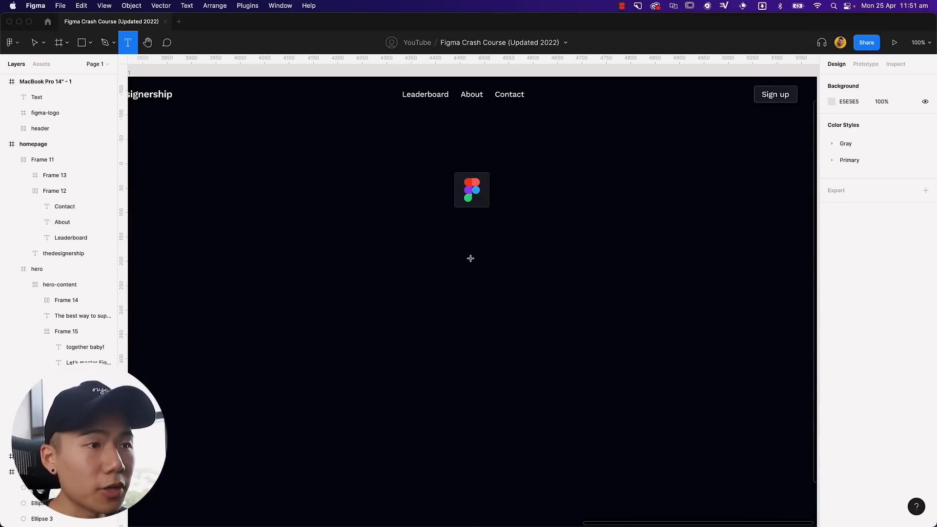
Add a two-line heading below the logo tile reading "Let’s master Figma" and "together Baby!".
left_click(470, 258)
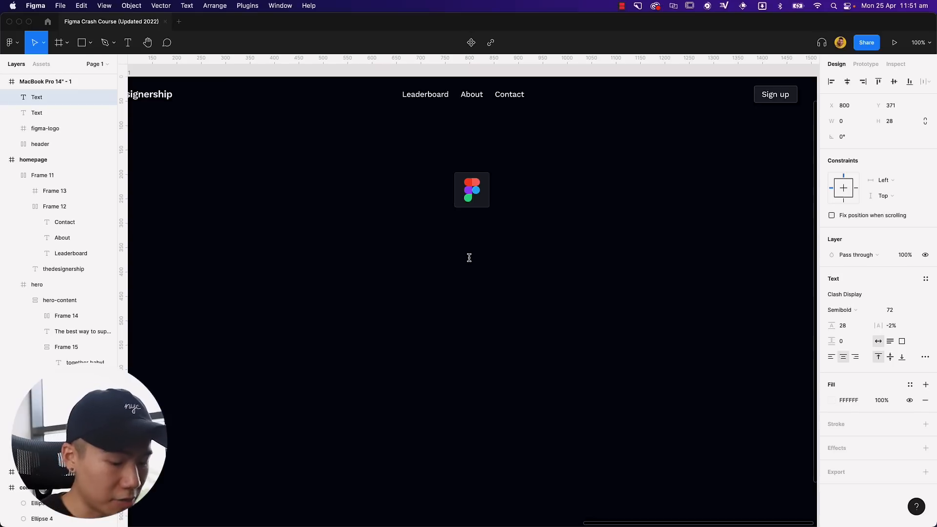
type("Let’s master Figma")
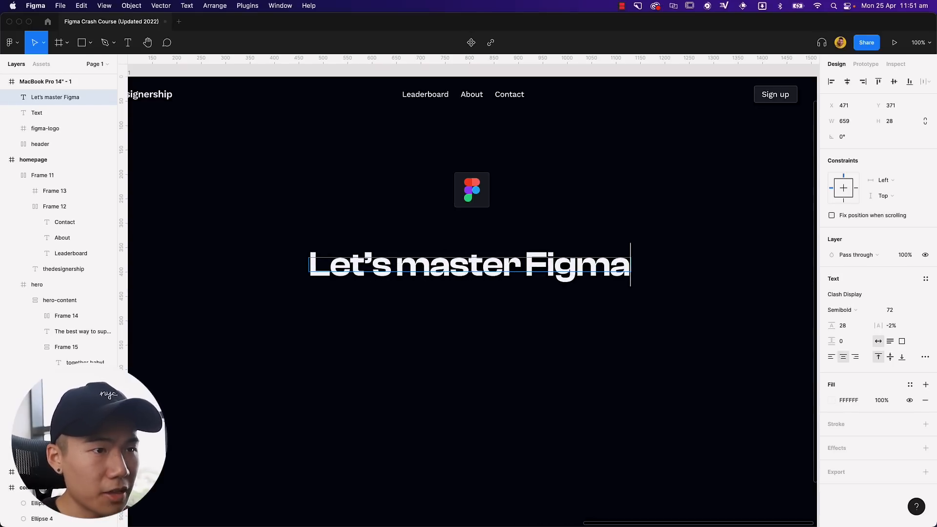
key("Return")
type("together Baby!")
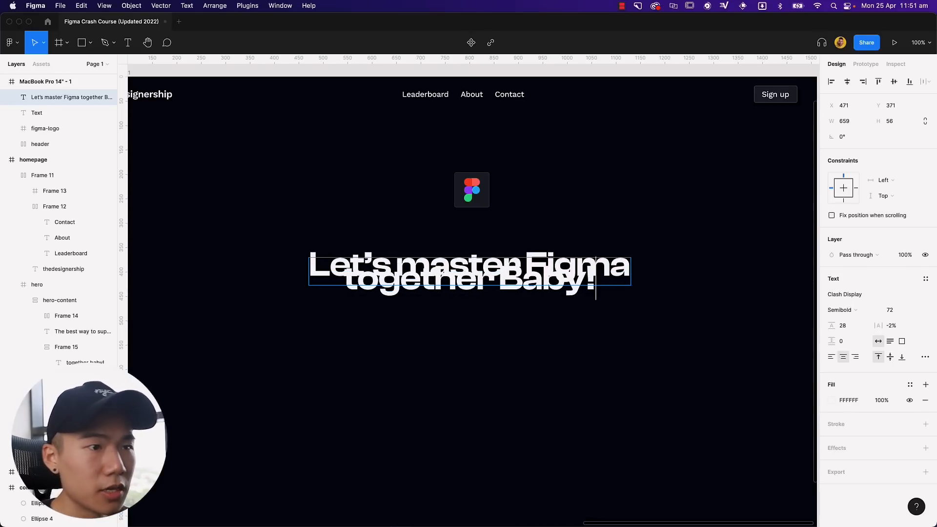
key("Escape")
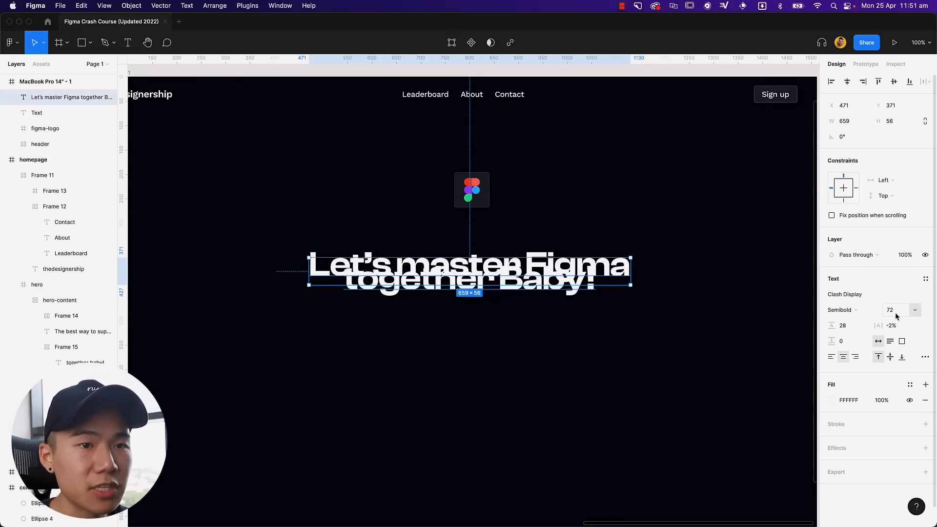
Set the heading's line height to 100% and move it closer to the logo tile, at about X 475, Y 303.
left_click(842, 326)
type("52")
key("Return")
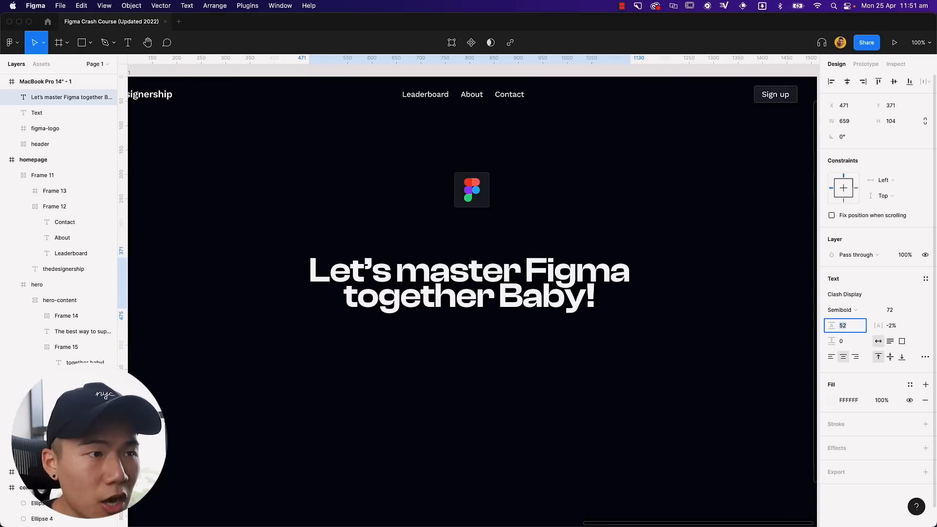
key("shift+Up")
key("shift+Up")
key("shift+Up")
key("shift+Up")
key("shift+Up")
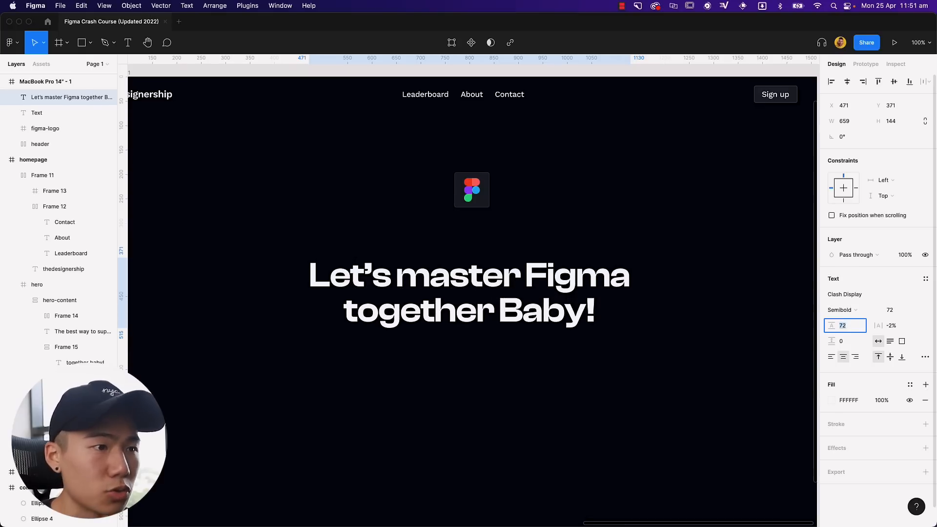
type("100%")
key("Return")
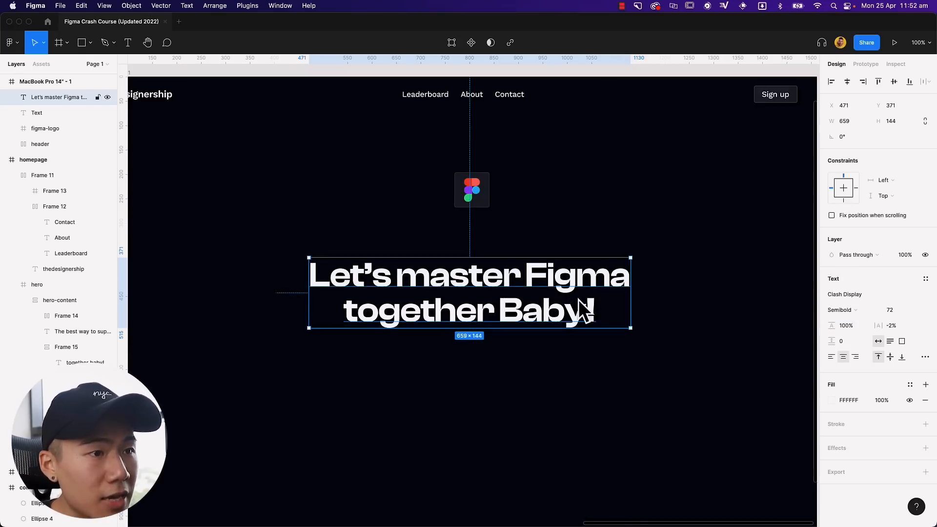
left_click_drag(584, 308, 559, 267)
Check the outlined "together baby!" text in the homepage design, delete that line from the new heading, and duplicate the remaining "Let’s master Figma" text.
scroll(475, 268, "left", 15)
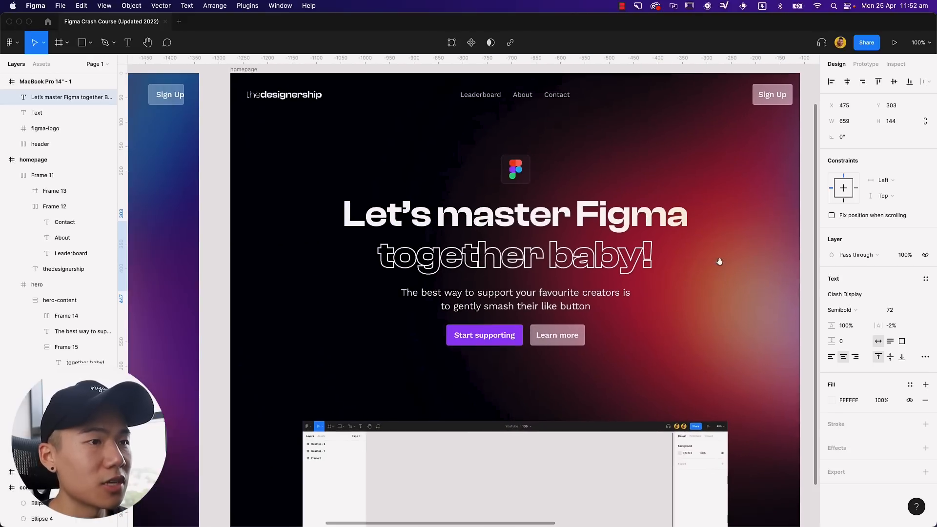
left_click(482, 253, "super")
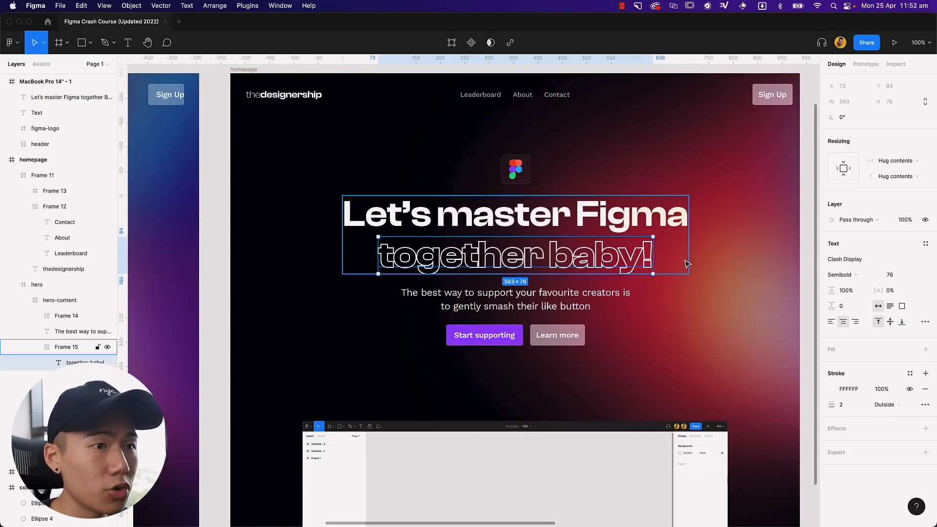
left_click(732, 274)
left_click_drag(750, 265, 212, 246)
left_click_drag(658, 246, 434, 260)
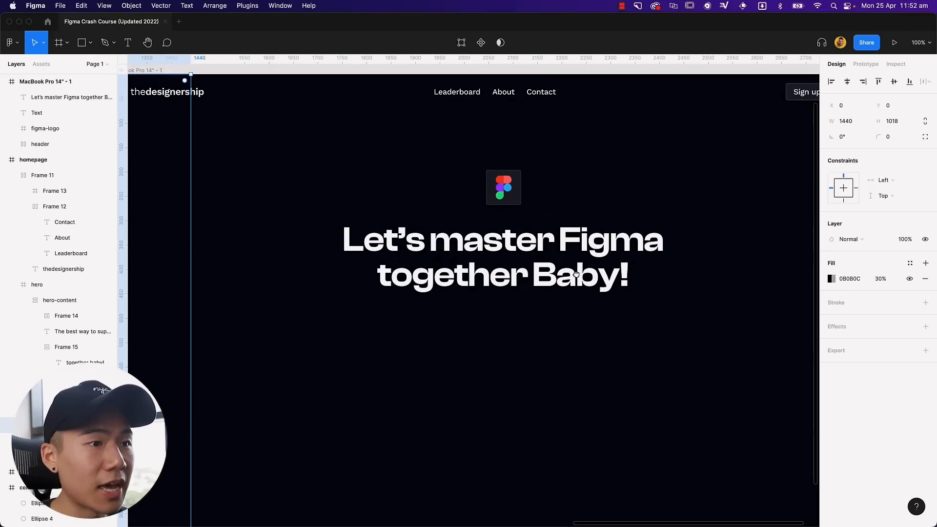
double_click(576, 275)
left_click_drag(639, 276, 341, 273)
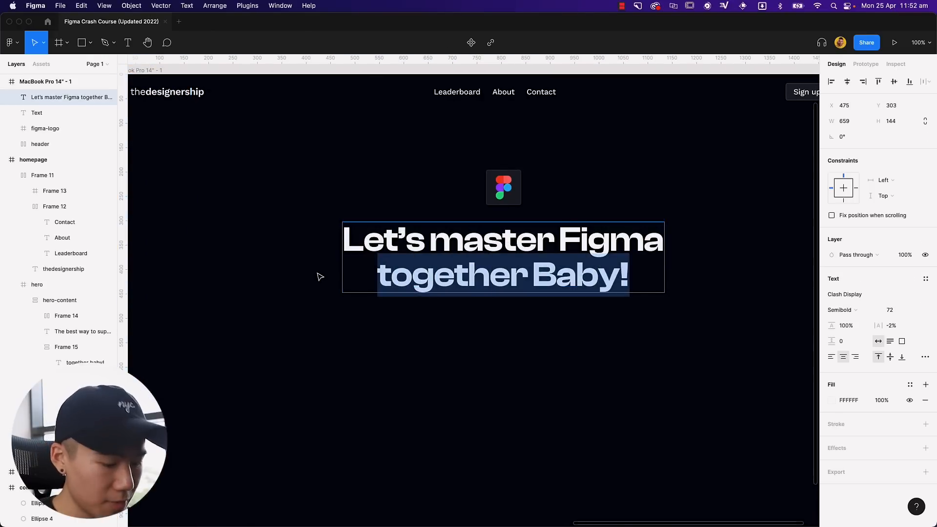
key("BackSpace")
key("Escape")
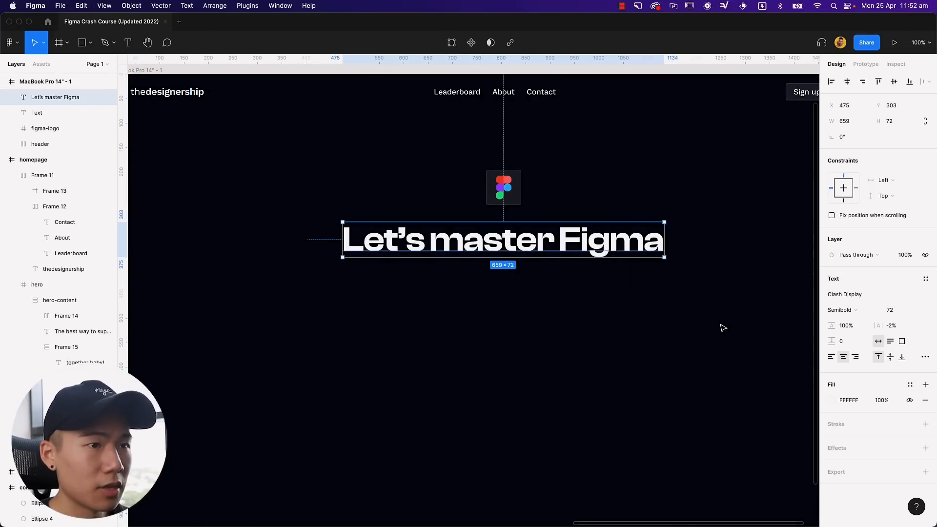
key("super+d")
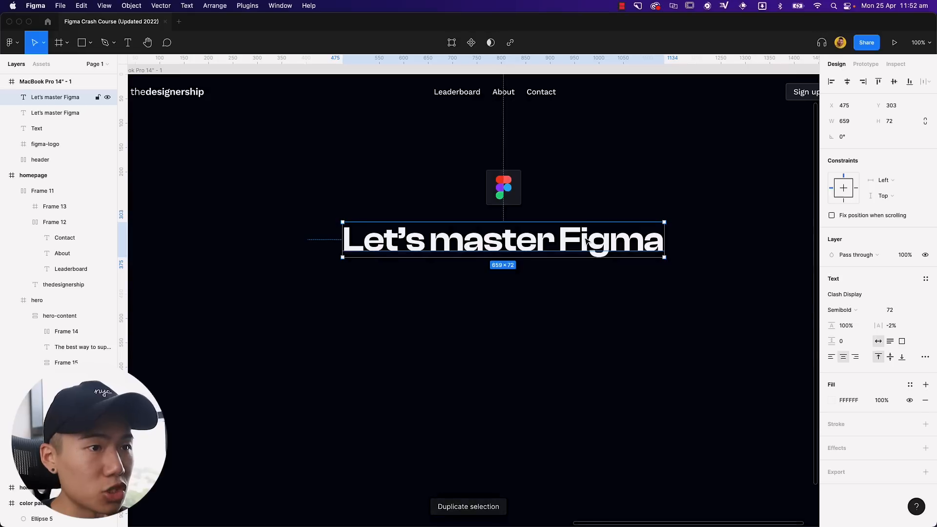
Place a duplicate of the "Let's master Figma" heading directly below the original and change its text to "together Baby!".
left_click_drag(588, 242, 588, 284)
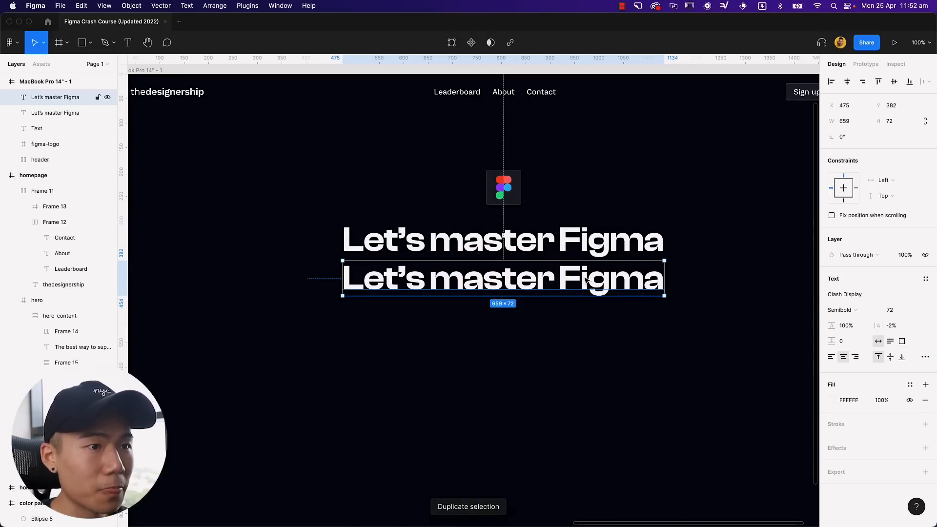
double_click(586, 282)
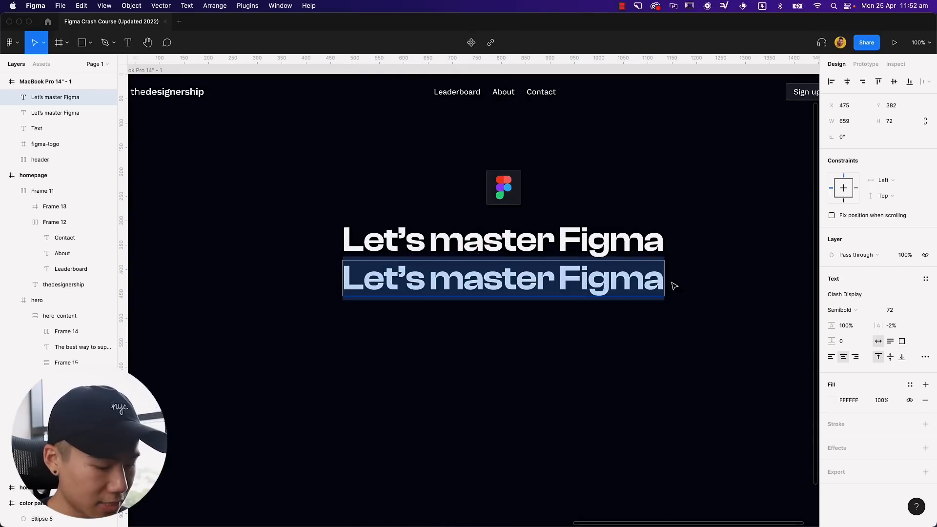
type("together Baby!")
key("Escape")
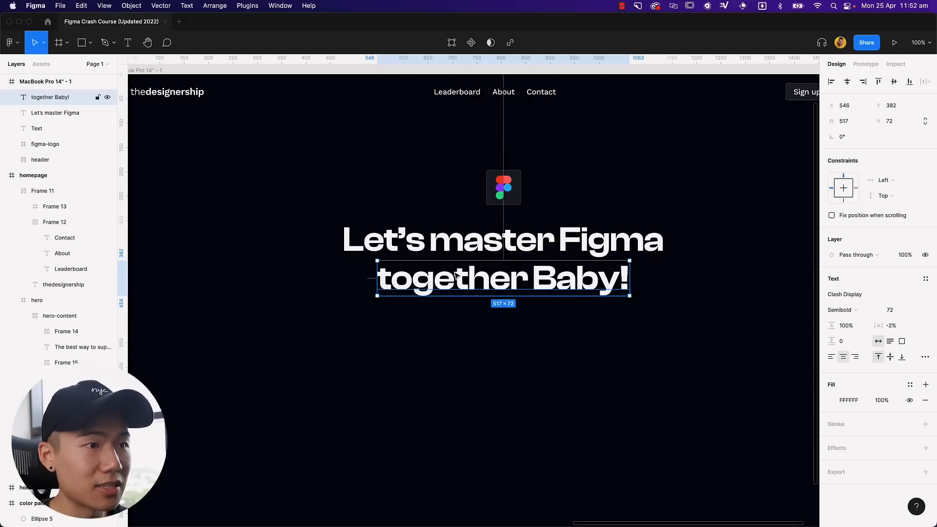
Replace the "together Baby!" text's fill with a white FFFFFF outside stroke of width 2.
left_click(925, 402)
left_click(925, 409)
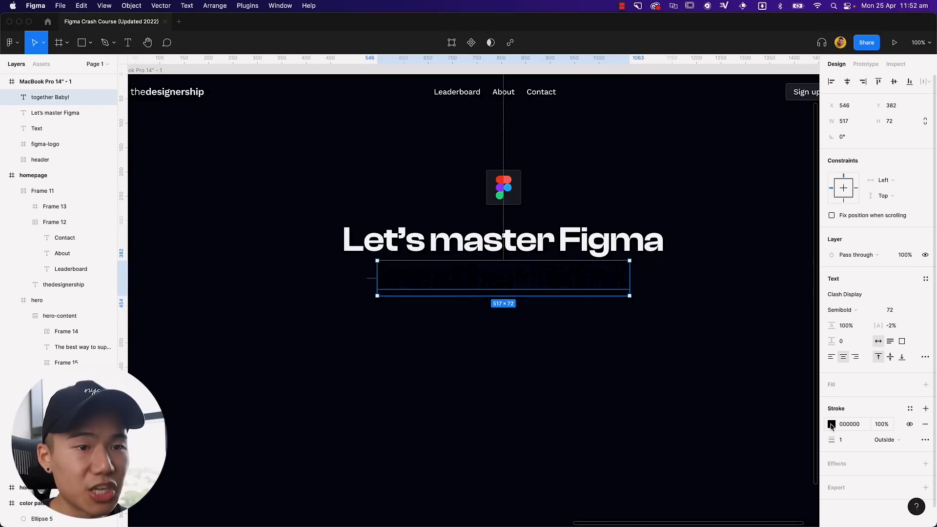
left_click(831, 426)
left_click_drag(780, 376, 615, 184)
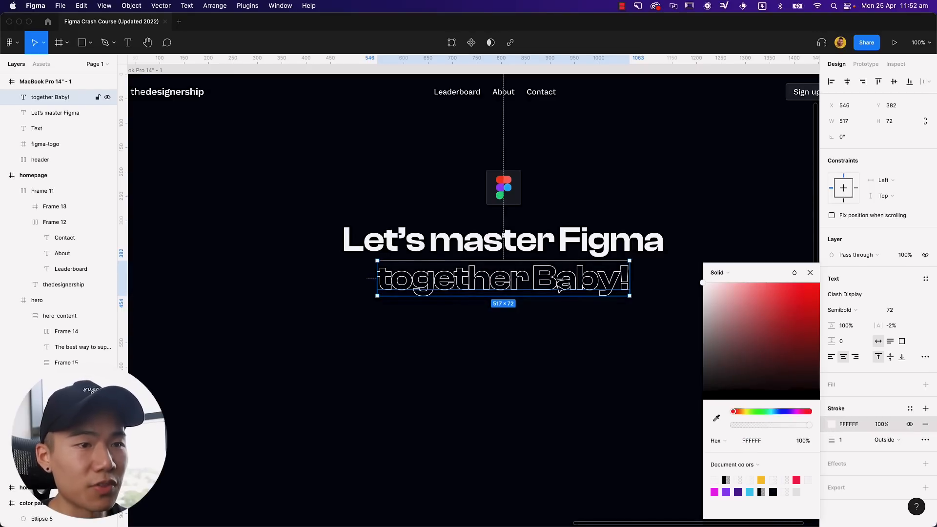
left_click(853, 440)
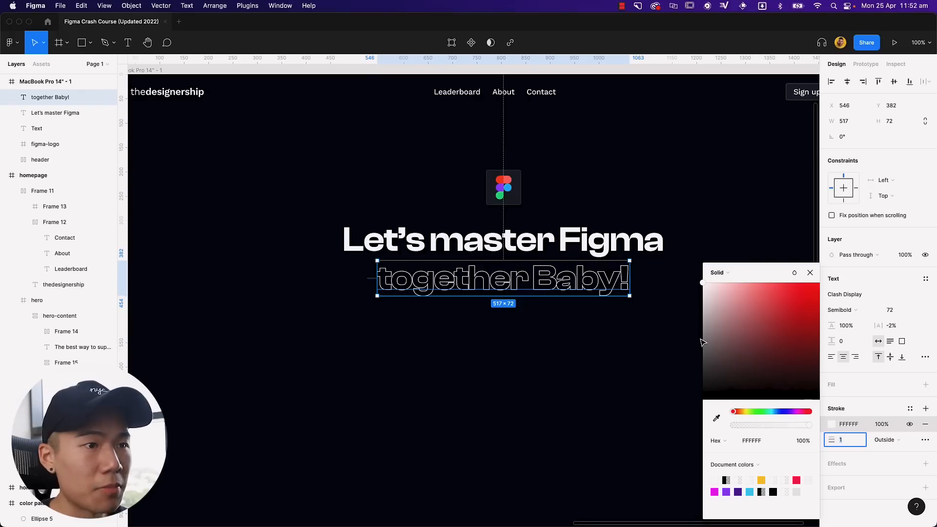
key("Tab")
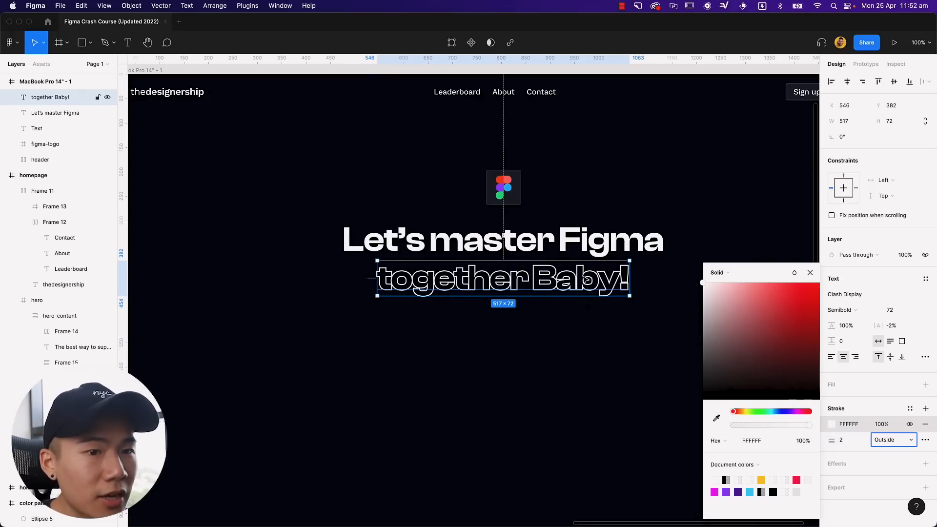
Set the letter spacing of the outlined "together Baby!" text to 0%.
left_click(902, 326)
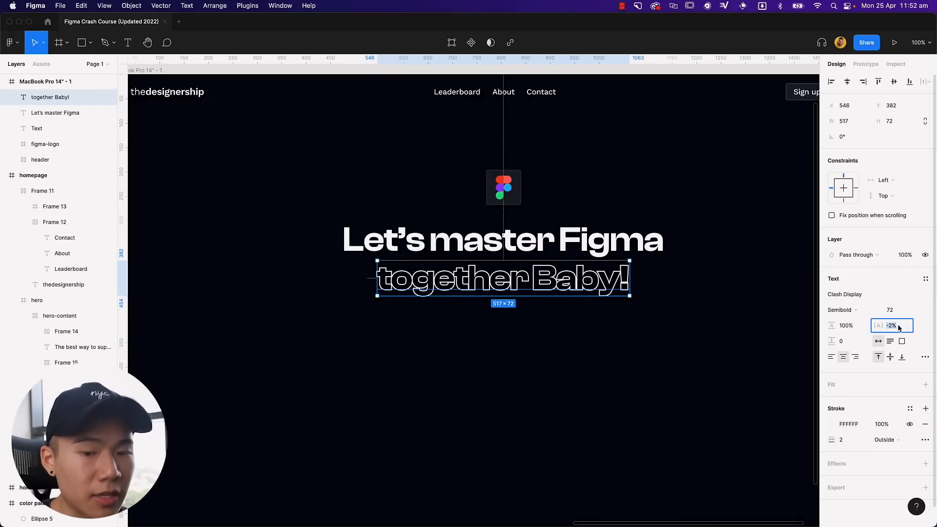
type("0")
key("Return")
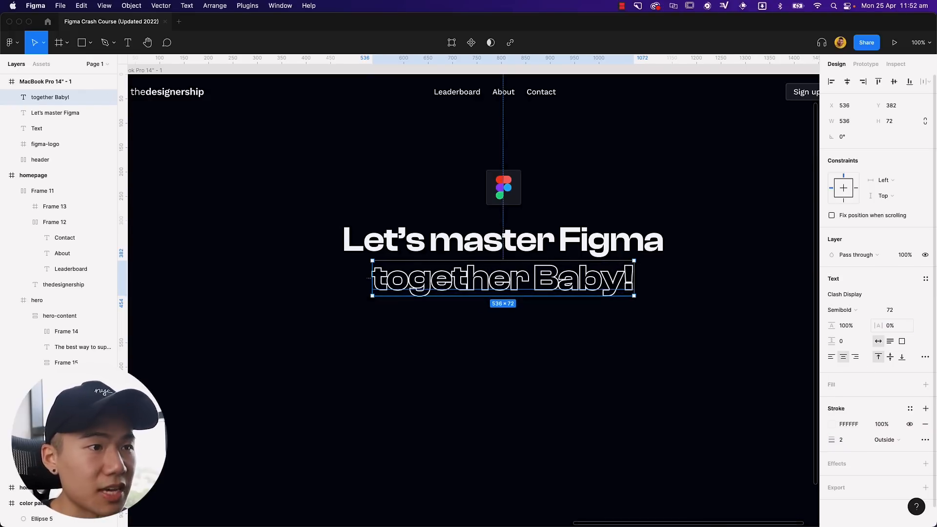
left_click(892, 327)
type("0")
key("Return")
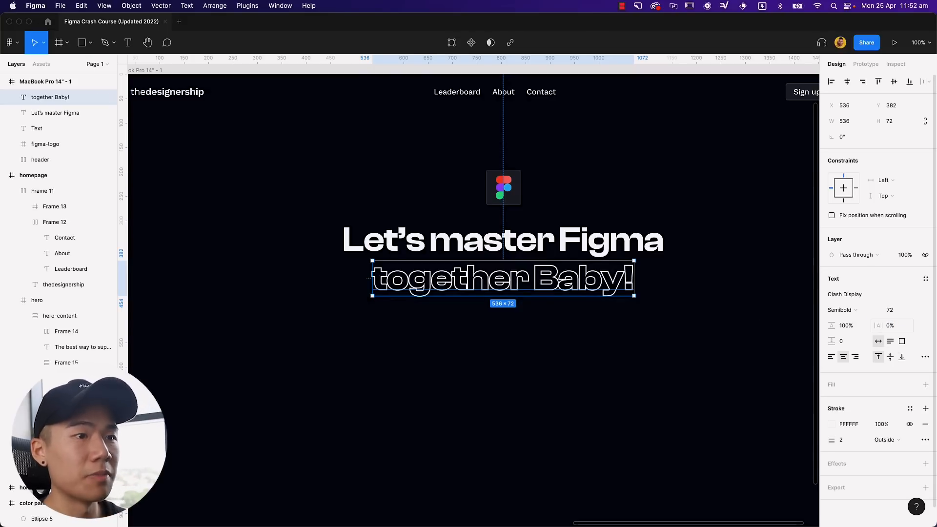
left_click(572, 314)
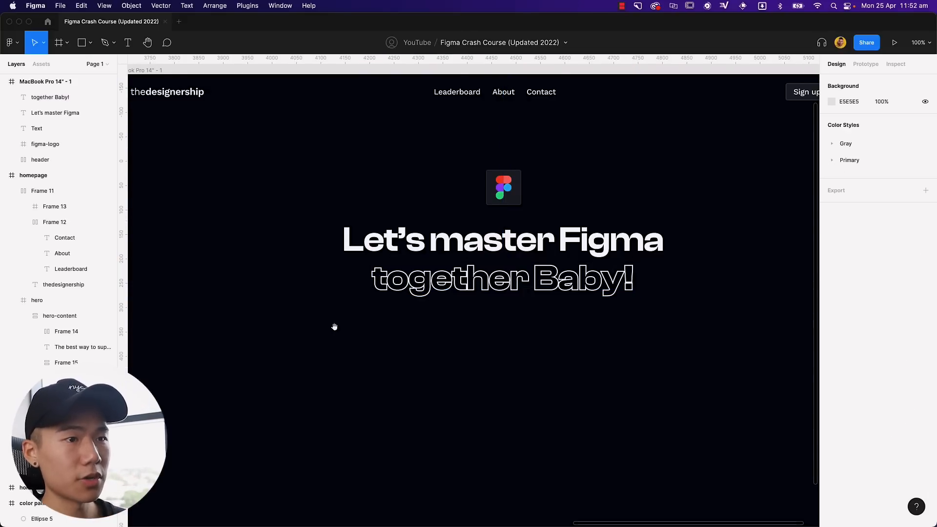
Copy the "The best way to support your favourite creators" subtitle from the finished homepage design and place it under the new frame's outlined heading.
left_click_drag(334, 327, 431, 324)
scroll(391, 303, "left", 10)
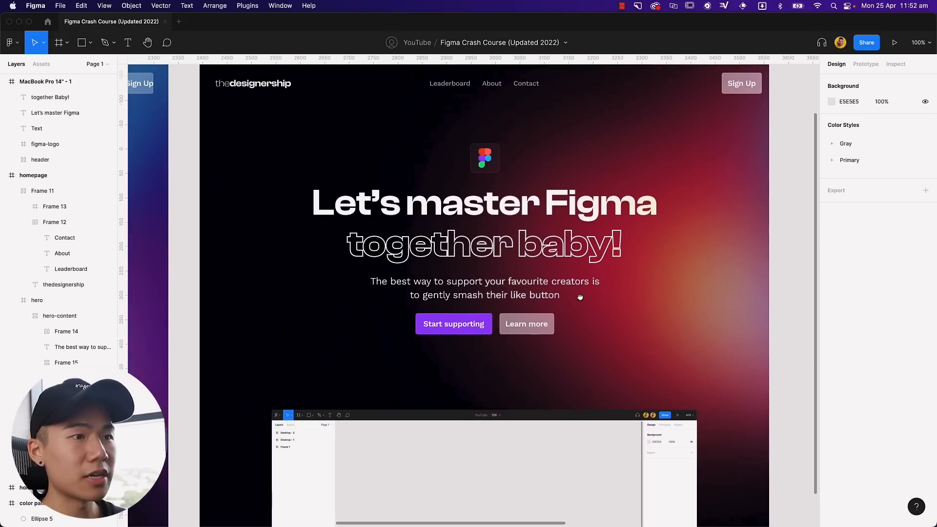
key("t")
triple_click(474, 282)
key("super+c")
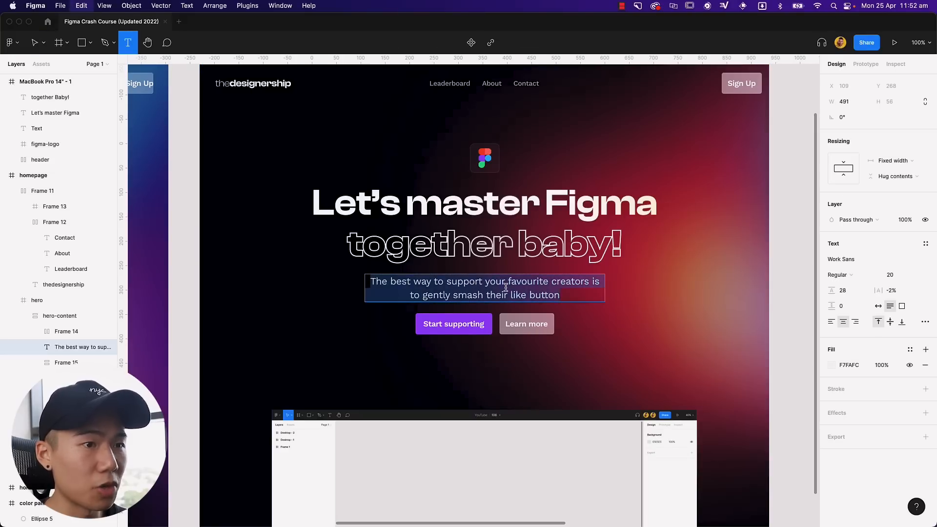
left_click(779, 299)
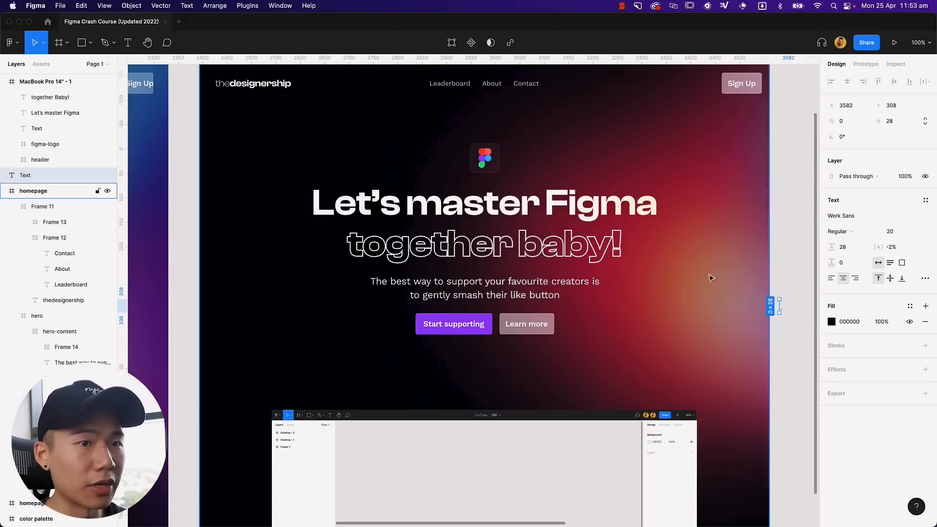
left_click(786, 235)
scroll(786, 235, "right", 15)
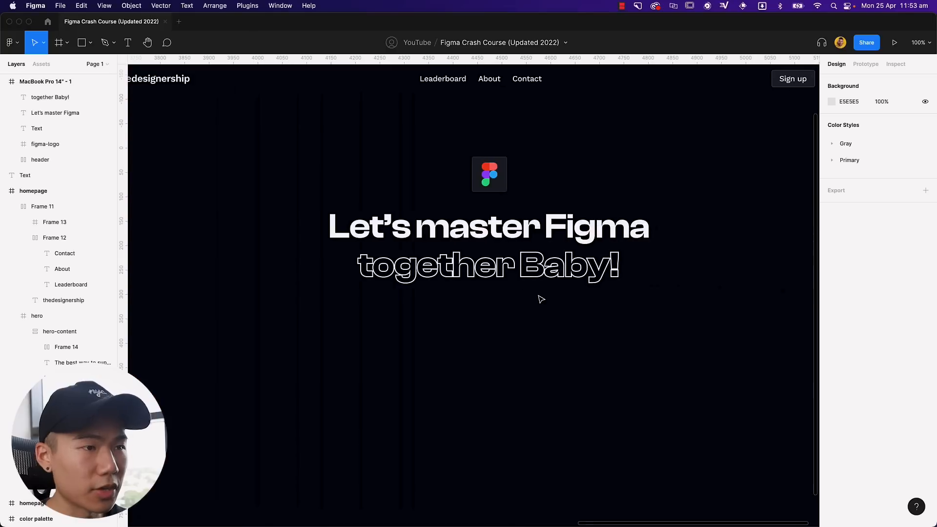
key("super+v")
left_click_drag(503, 295, 528, 312)
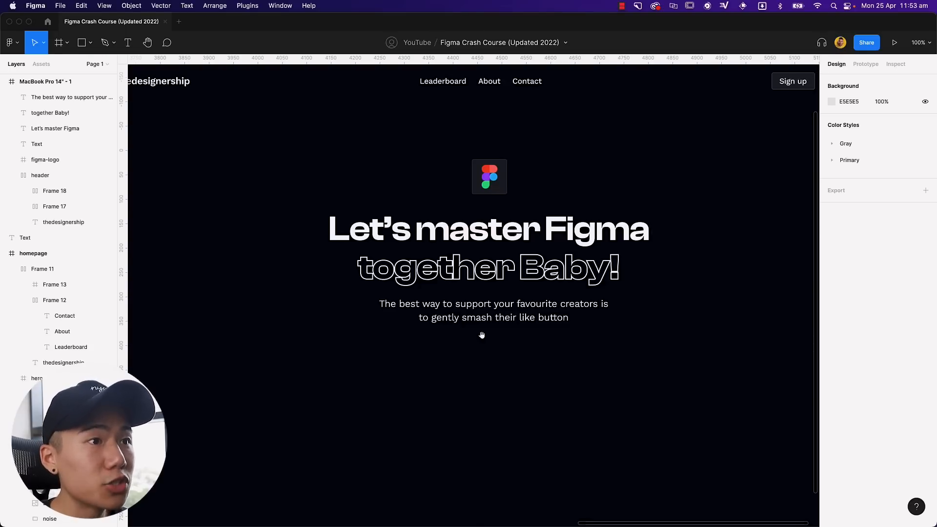
left_click_drag(482, 335, 483, 337)
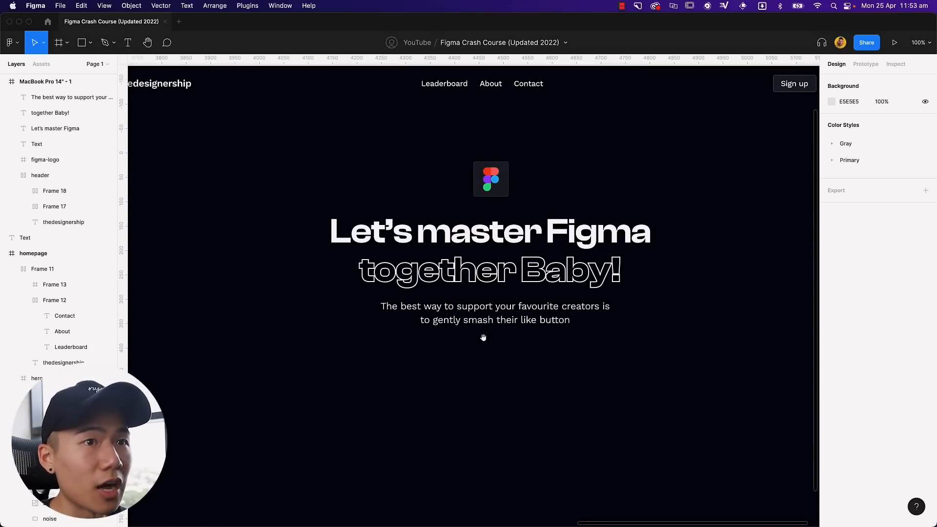
Rename the header's Sign up button layer as "button / secondary".
double_click(798, 92)
left_click(761, 105)
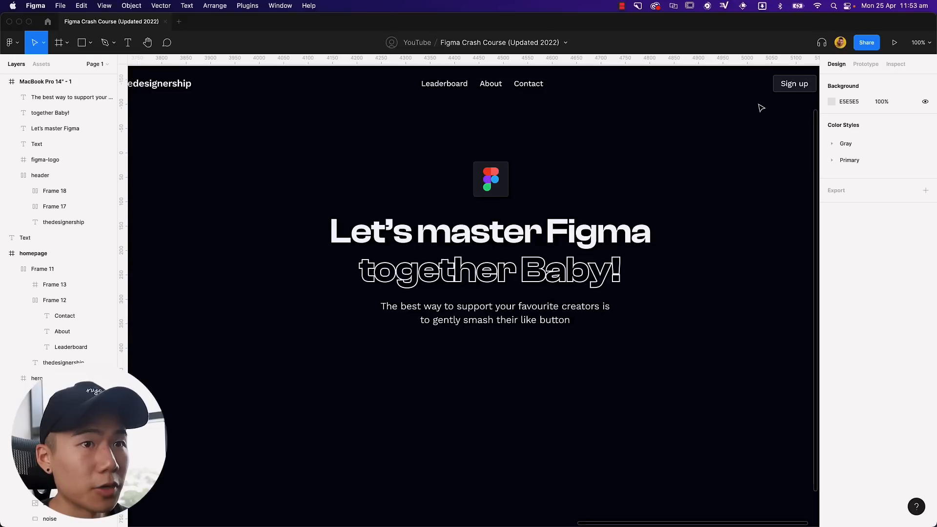
double_click(790, 84)
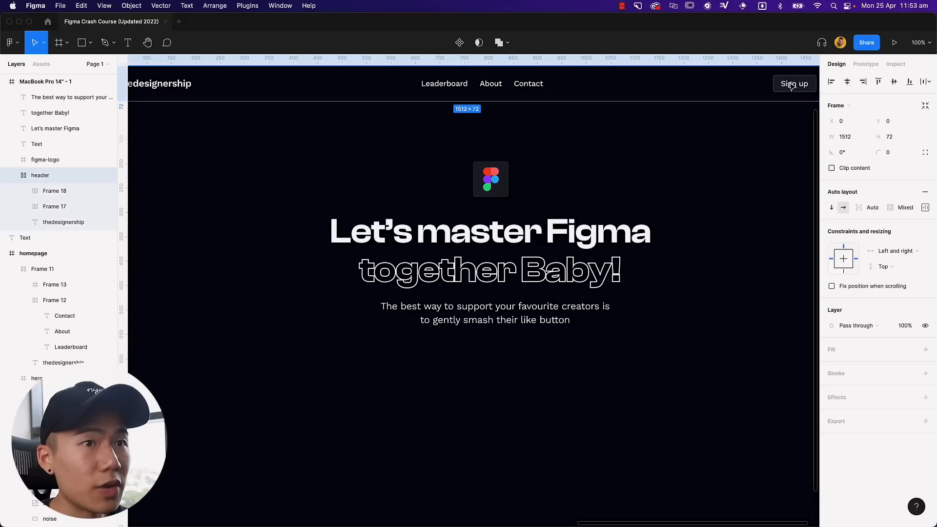
double_click(52, 190)
type("button / secondary")
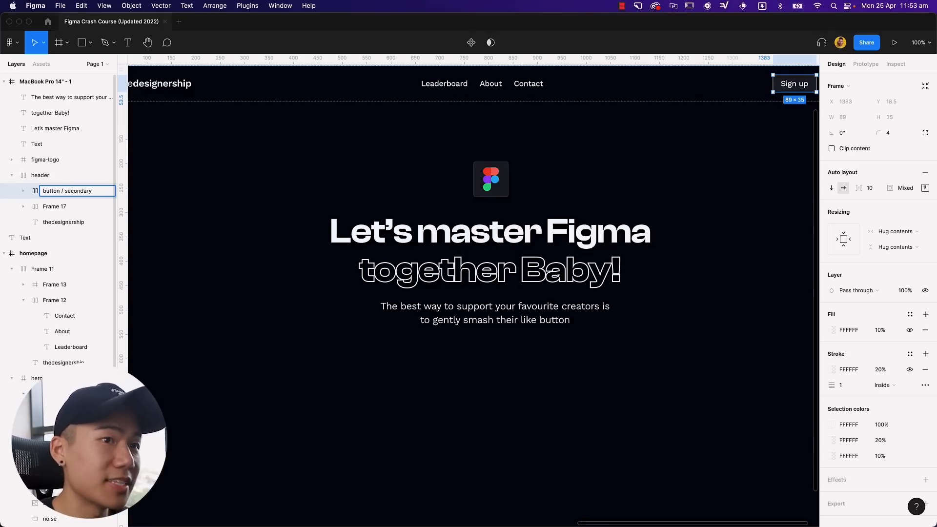
key("Return")
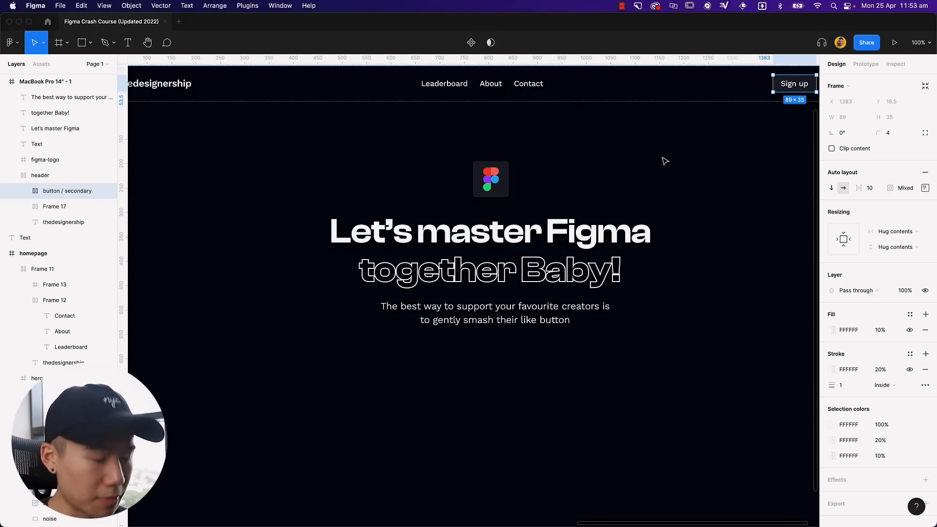
Copy the "button / secondary" button out of the header onto the empty canvas beside the MacBook Pro frame.
key("ctrl+c")
scroll(707, 157, "right", 8)
key("ctrl+v")
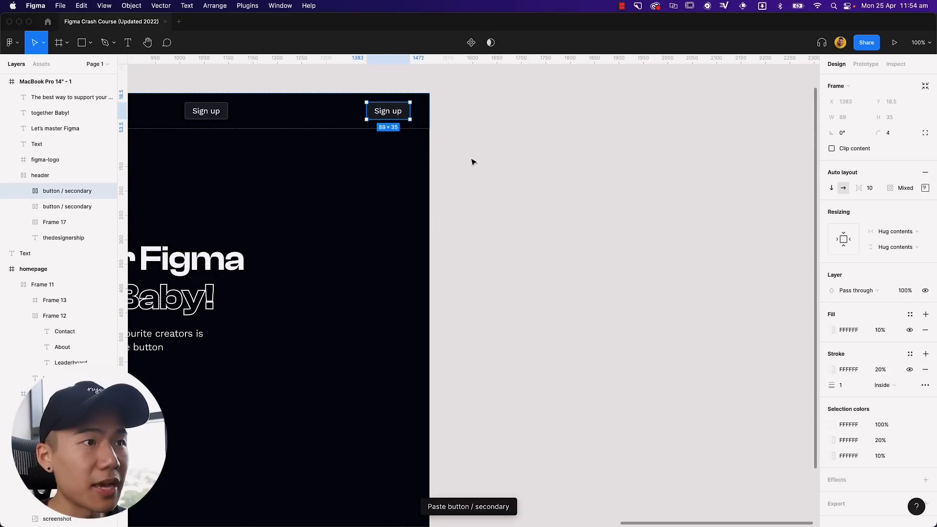
left_click_drag(393, 113, 514, 159)
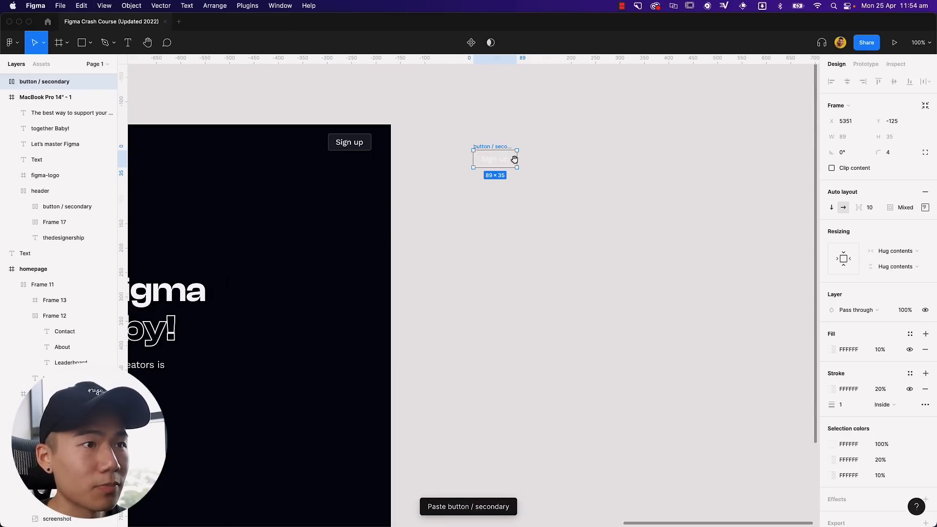
Draw a frame about 431 × 431 around the copied Sign up button and fill it with black 000000.
key("f")
left_click_drag(461, 117, 672, 328)
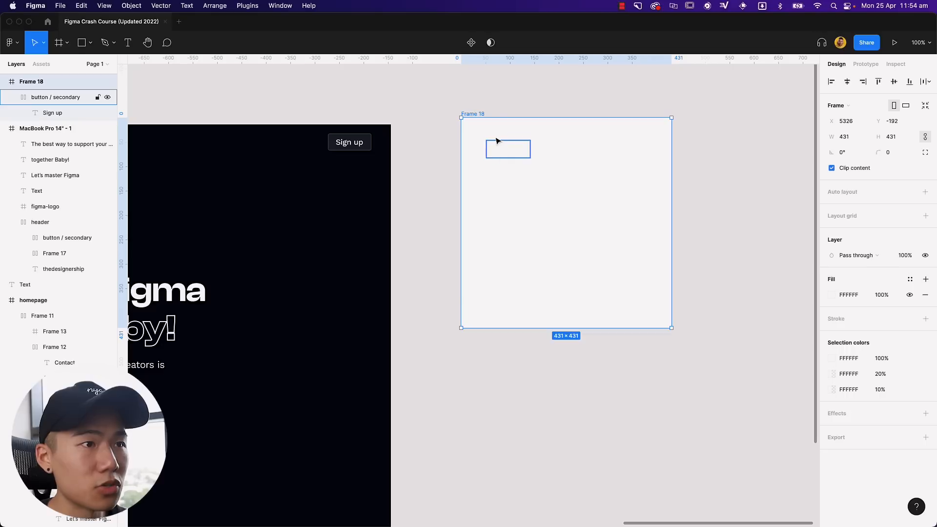
left_click(496, 142)
left_click(490, 120)
left_click(828, 296)
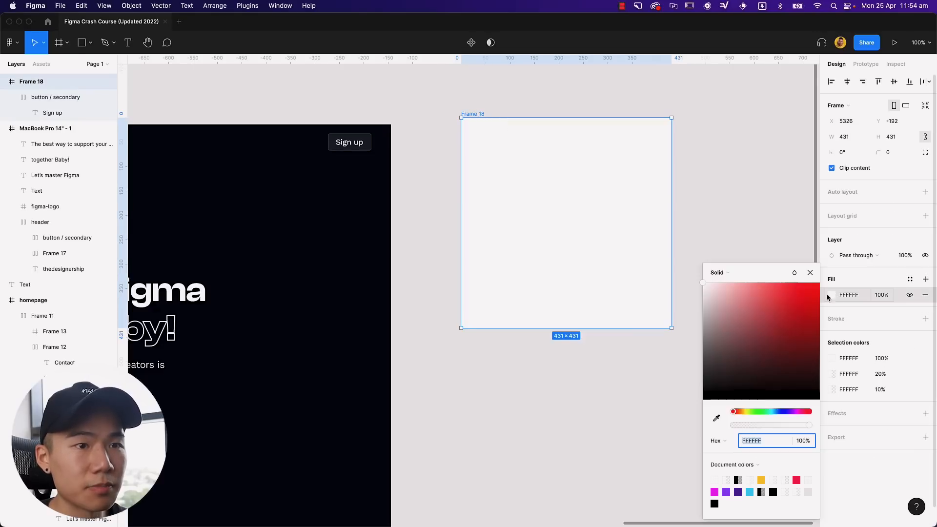
type("000")
key("Return")
Duplicate the Sign up button in the black frame, place the copy below it and rename the copy "button / primary".
left_click(535, 150)
left_click(510, 161)
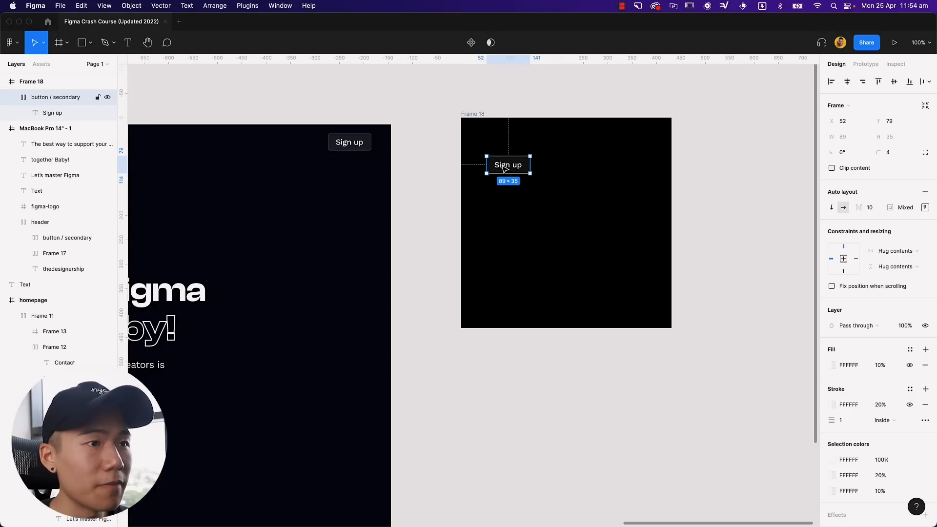
key("super+d")
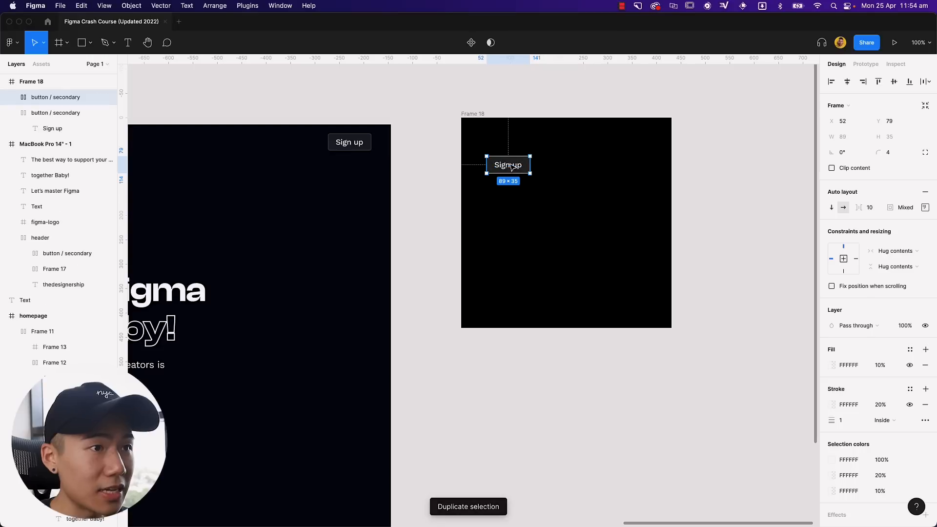
left_click_drag(516, 193, 513, 196)
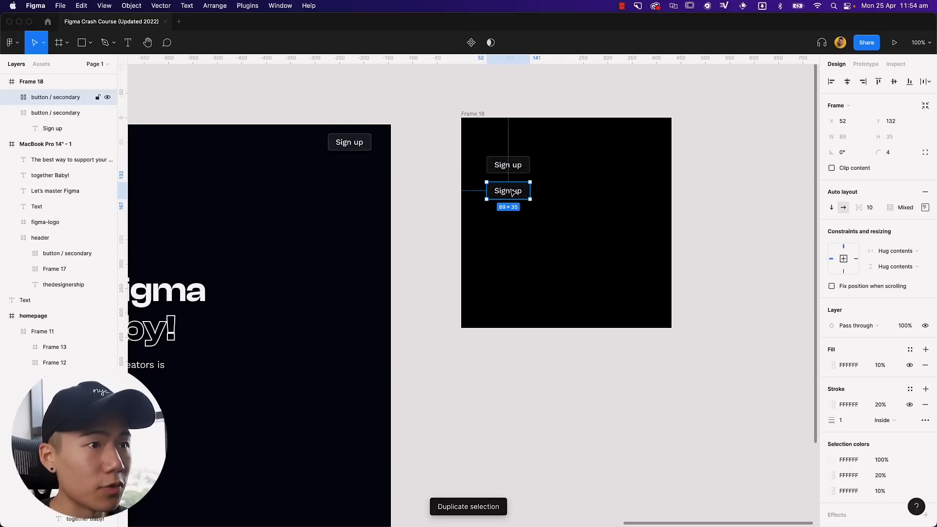
double_click(62, 97)
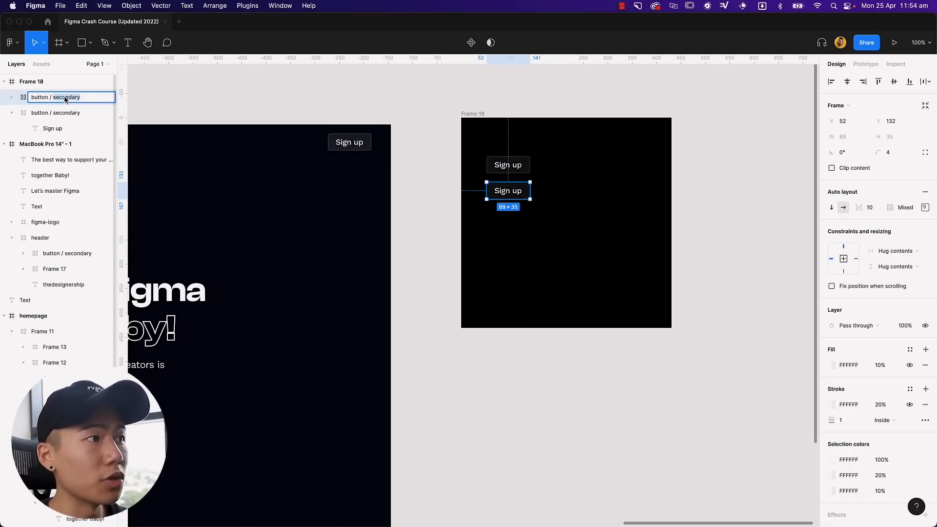
type("prim")
key("Return")
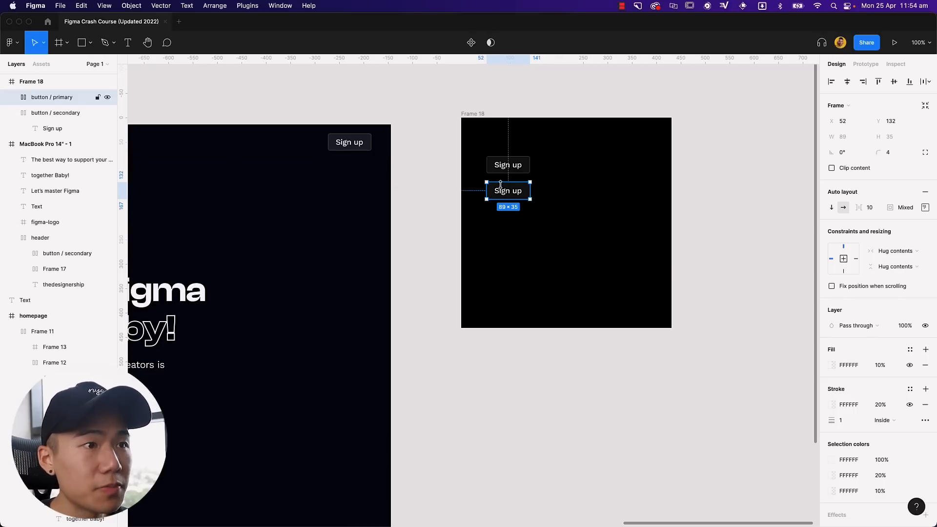
Fill the "button / primary" button with the purple A259FF sampled from the Figma logo.
left_click_drag(326, 217, 475, 230)
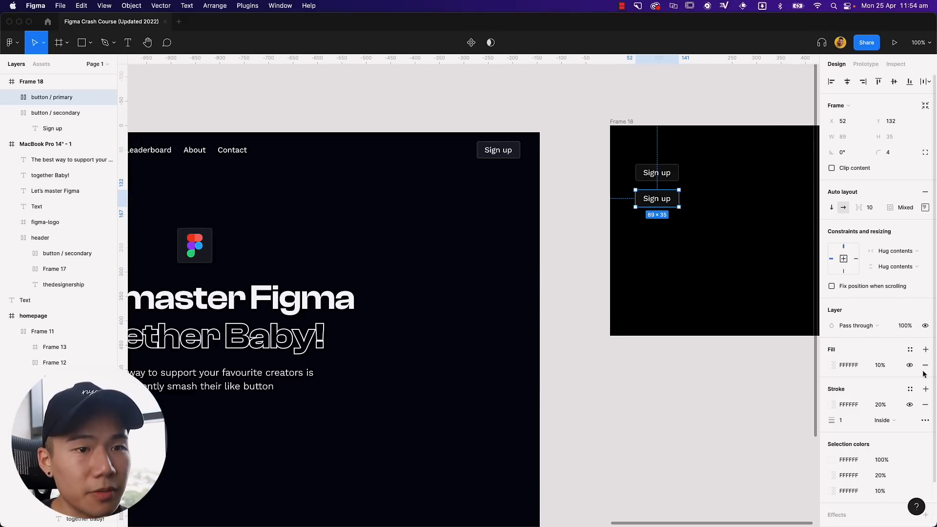
left_click(831, 365)
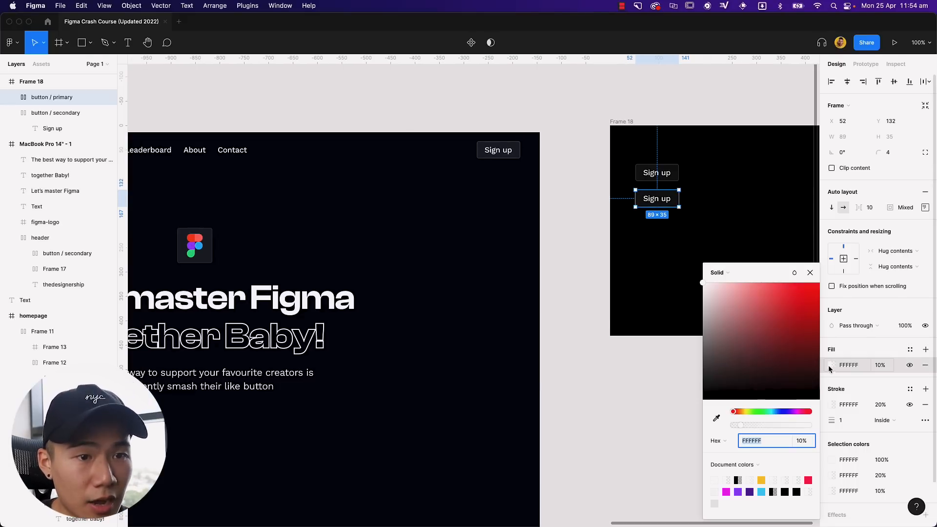
left_click(716, 418)
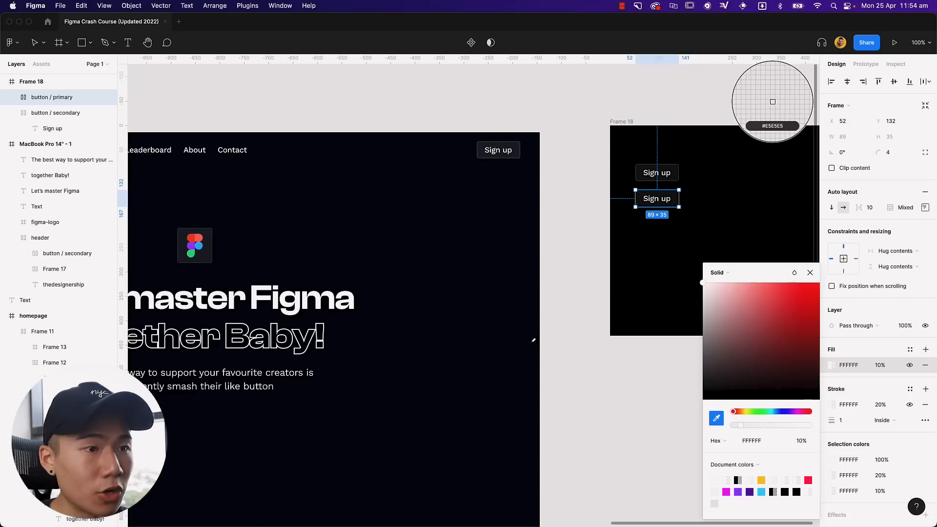
left_click(191, 247)
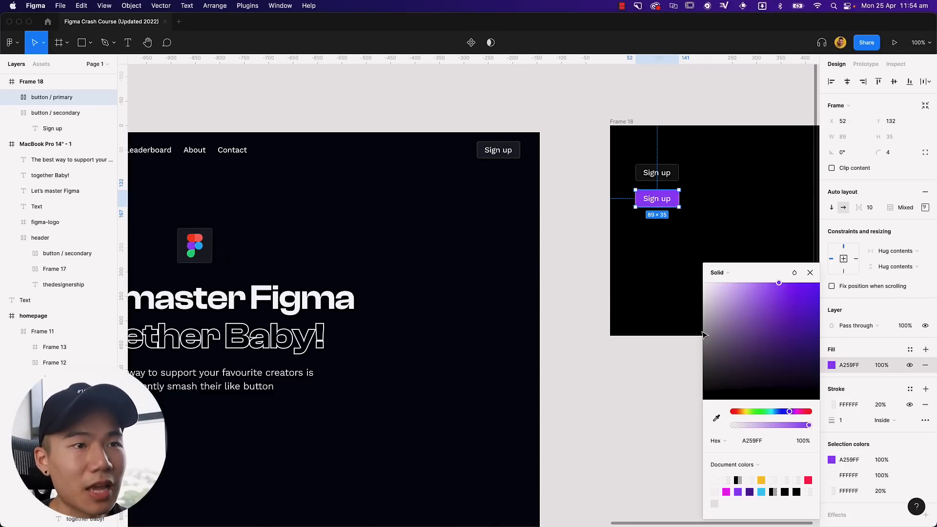
left_click(810, 272)
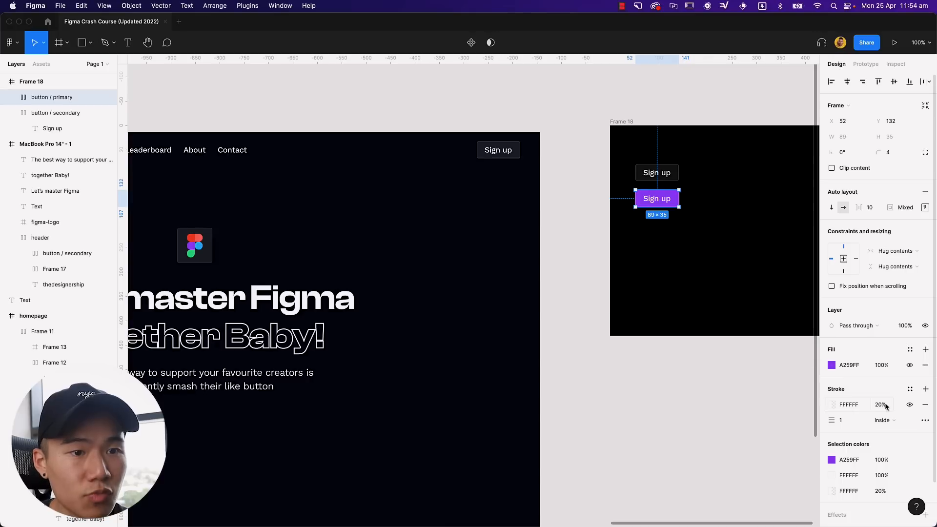
Set the stroke of the purple "button / primary" button to black 000000 at 10% opacity.
left_click(832, 404)
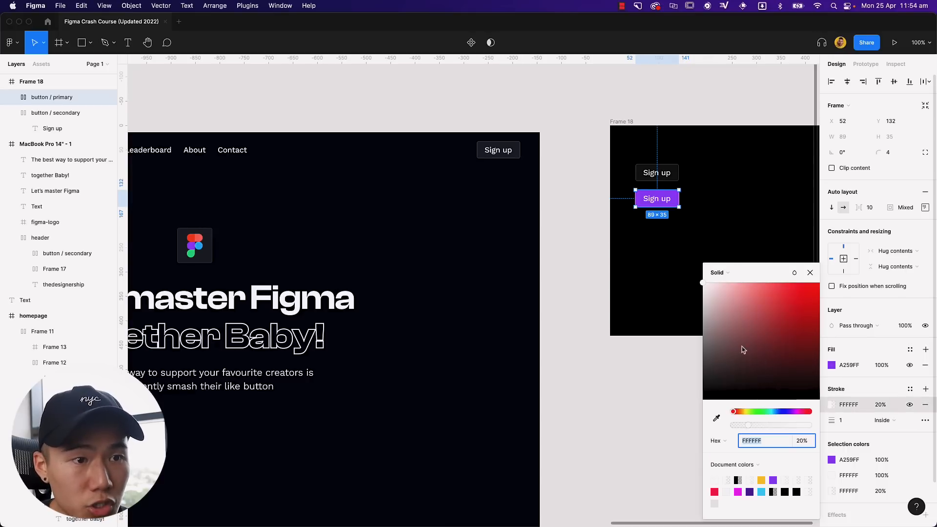
type("000000")
key("Return")
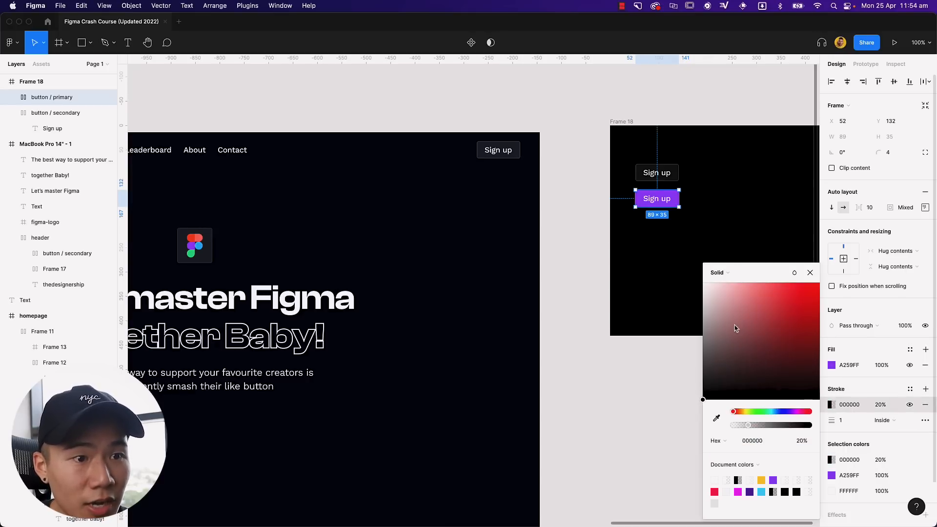
left_click(881, 406)
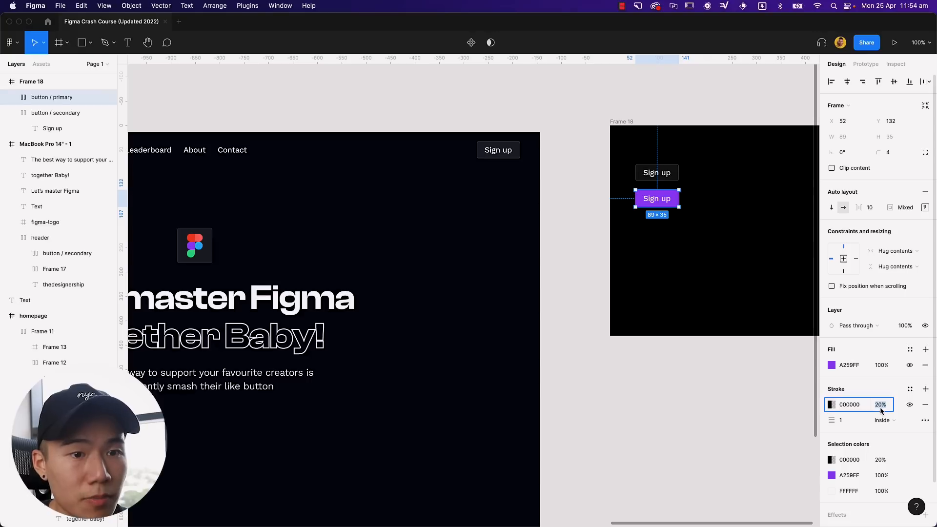
type("10")
key("Return")
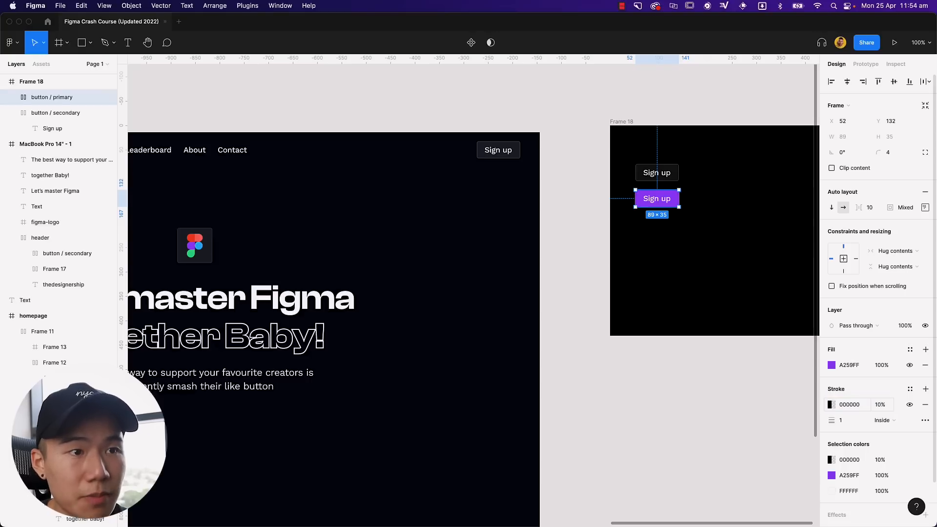
left_click(692, 251)
scroll(683, 244, "right", 3)
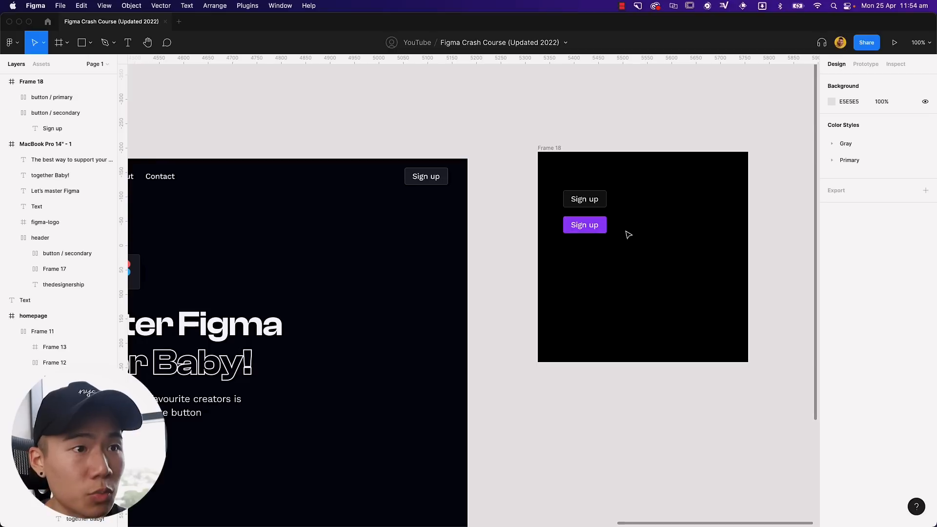
Combine the "button / primary" and "button / secondary" buttons in the black frame into one component set.
left_click(63, 101)
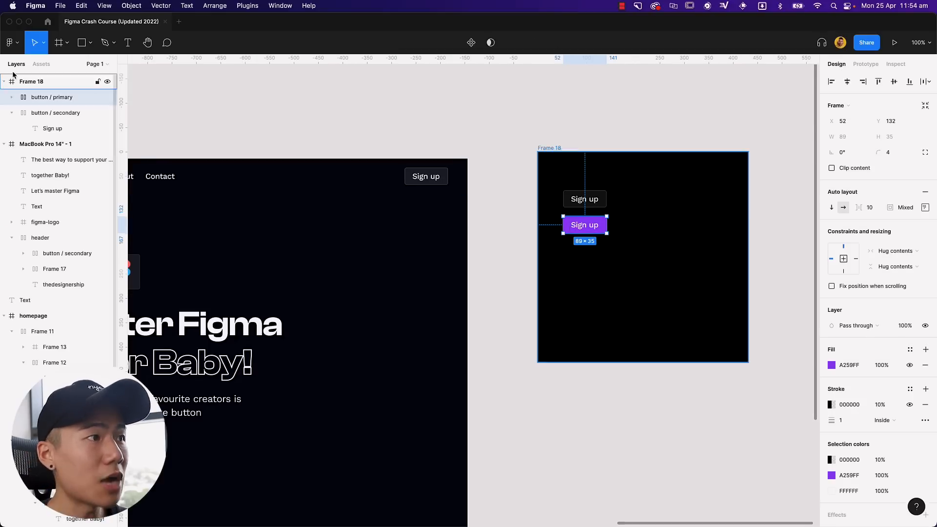
left_click(61, 113)
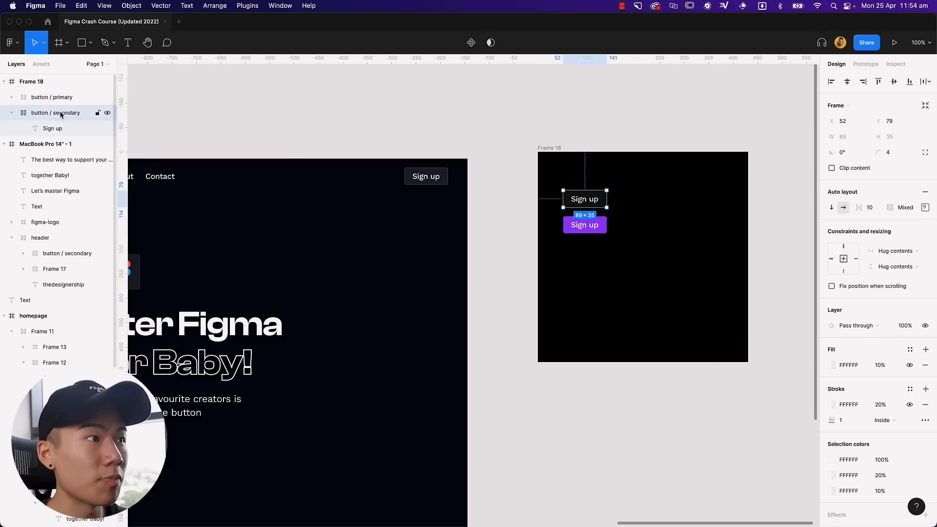
left_click(576, 253)
left_click_drag(625, 246, 553, 180)
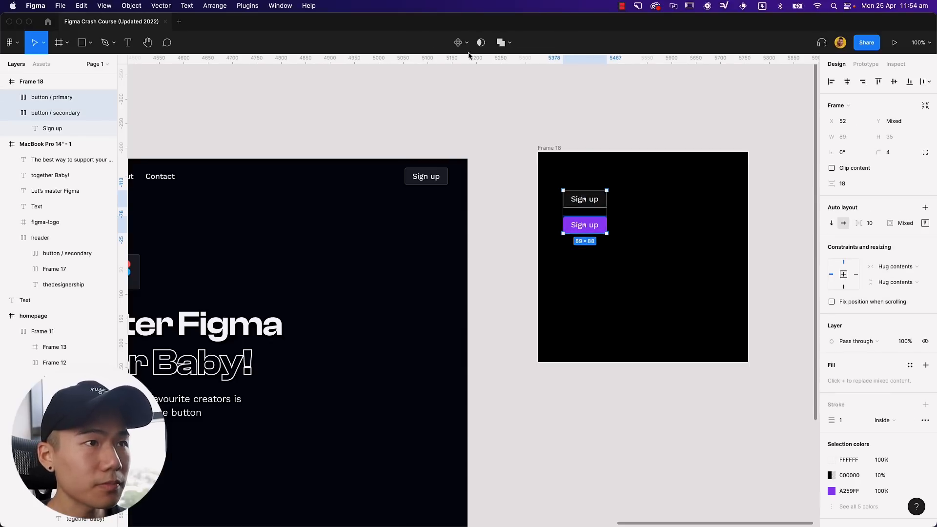
left_click(466, 43)
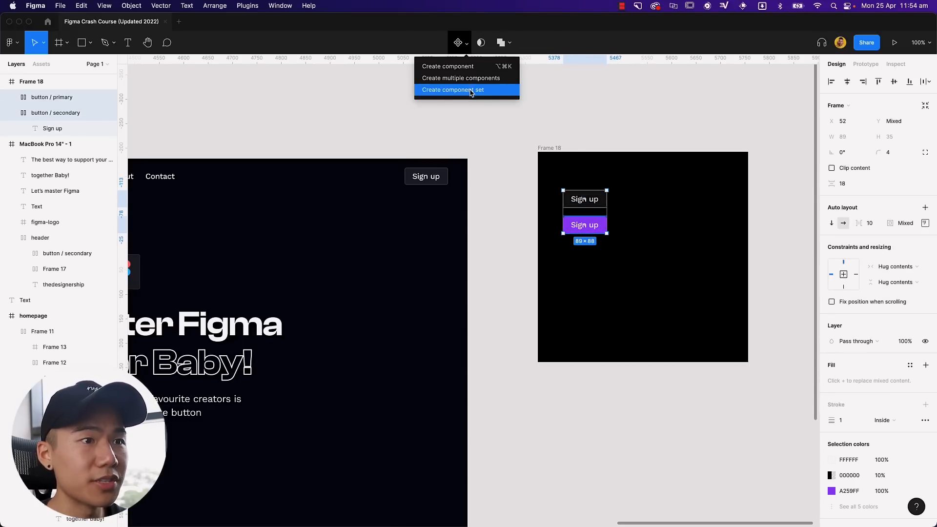
left_click(471, 91)
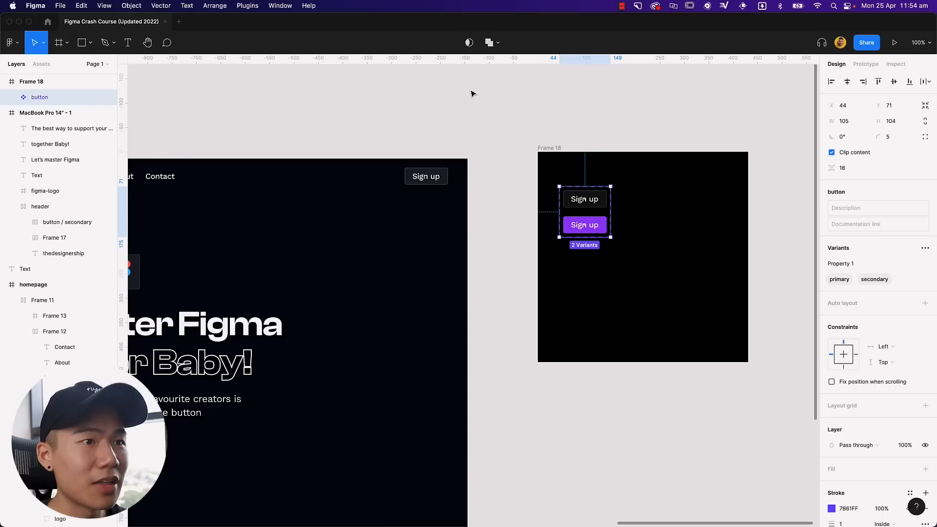
Rename the variant property of the button component set to "Type".
left_click(11, 97)
left_click(12, 97)
left_click(11, 97)
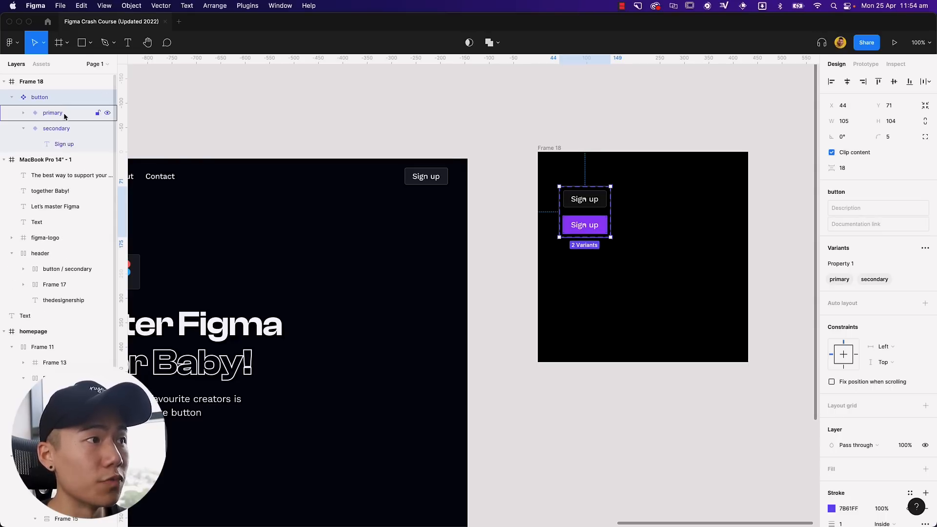
left_click(23, 128)
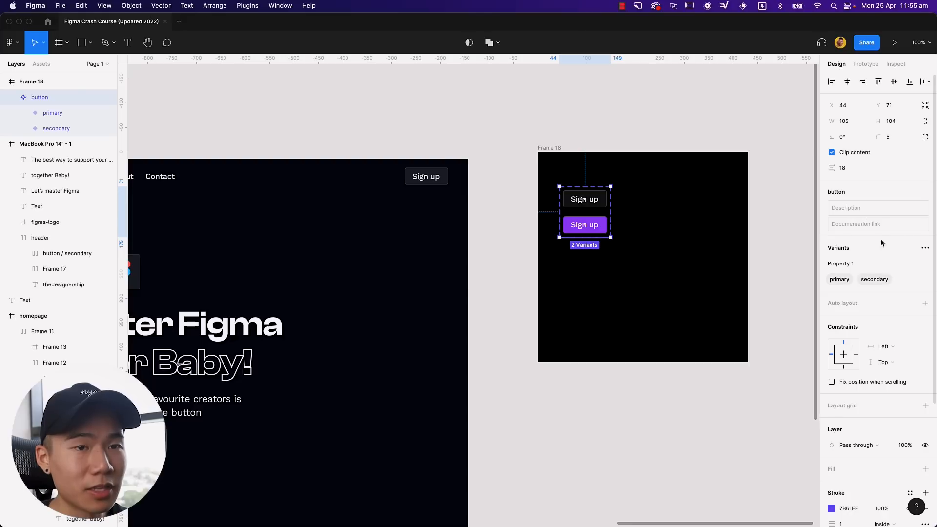
left_click(839, 265)
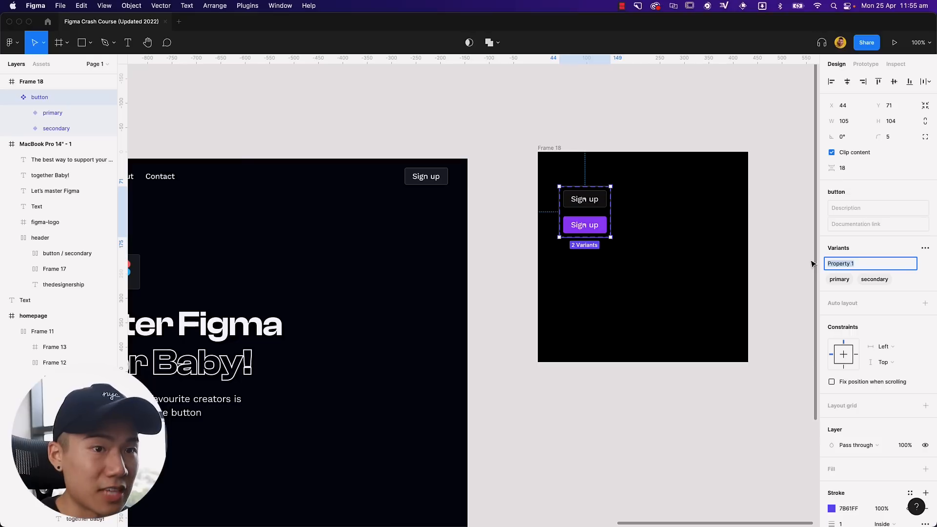
type("Type")
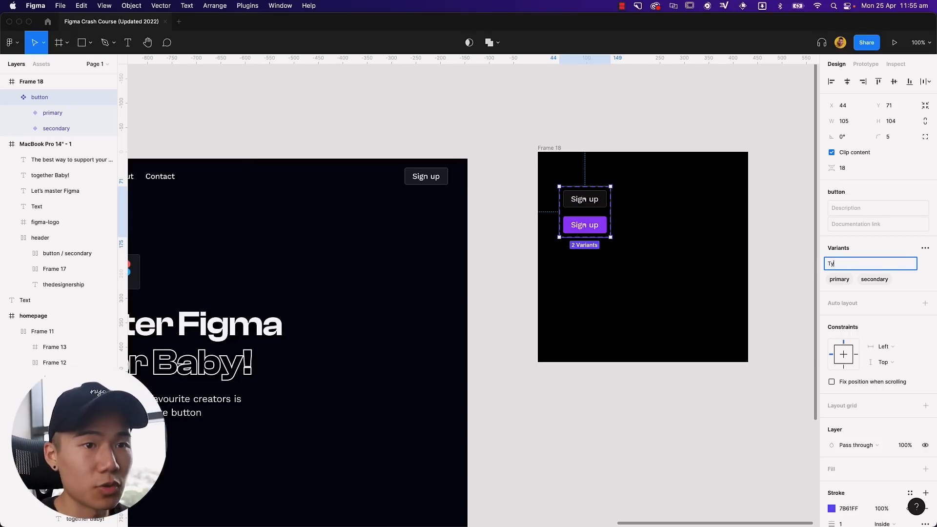
key("Return")
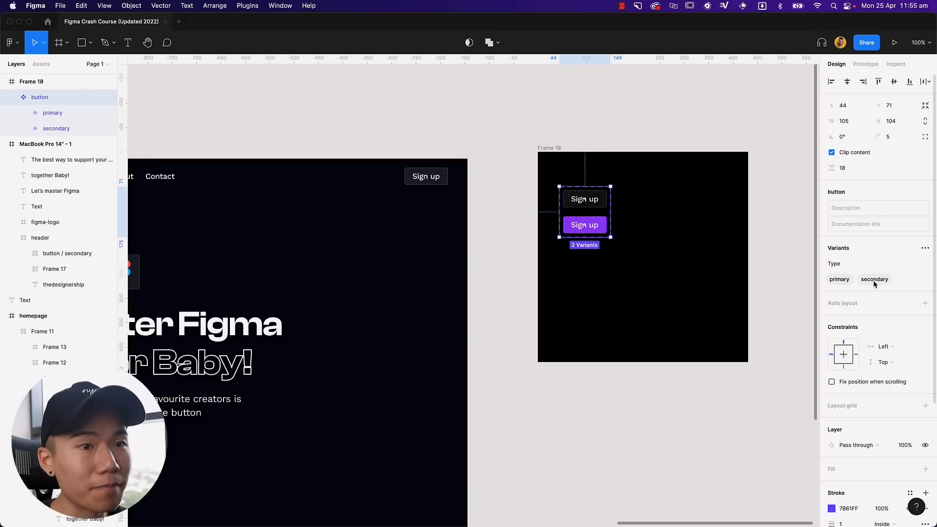
left_click(523, 327)
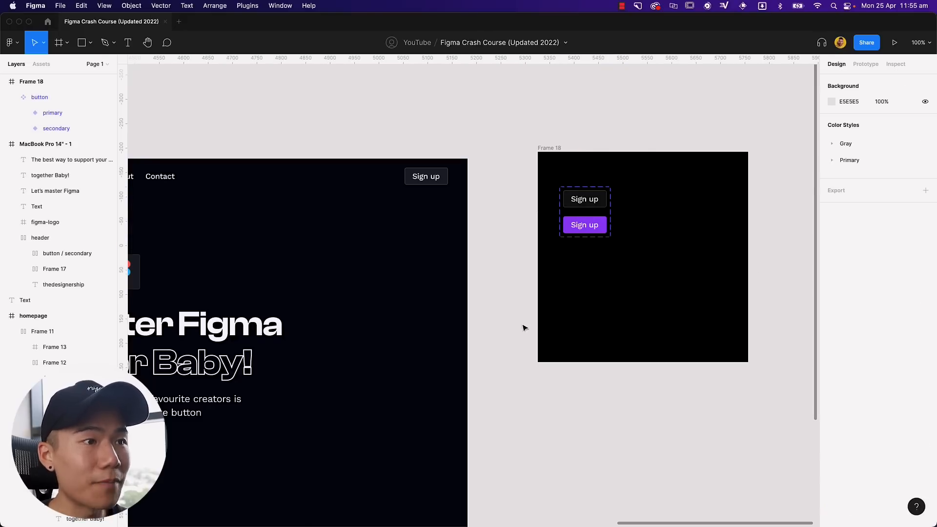
Insert an instance of the local "button" component into the MacBook Pro frame and place it below the hero subtitle.
left_click_drag(414, 328, 769, 246)
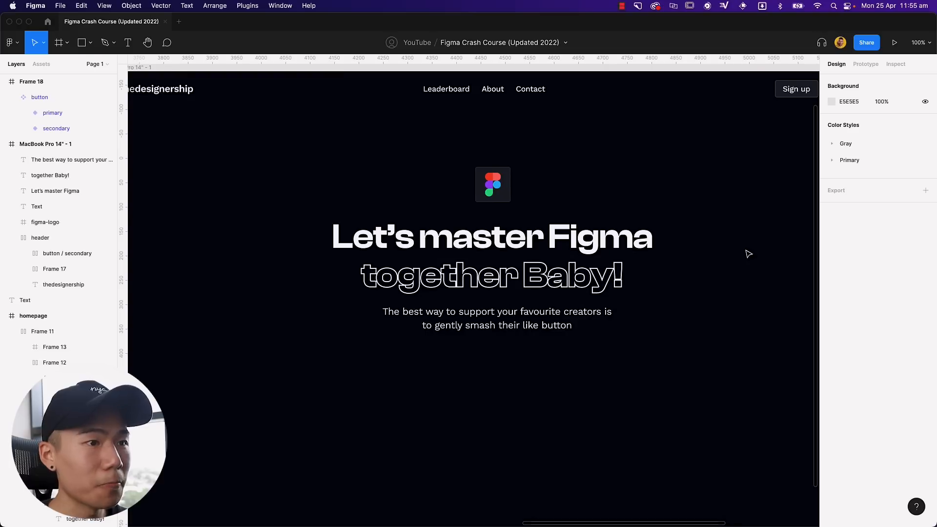
left_click(148, 67)
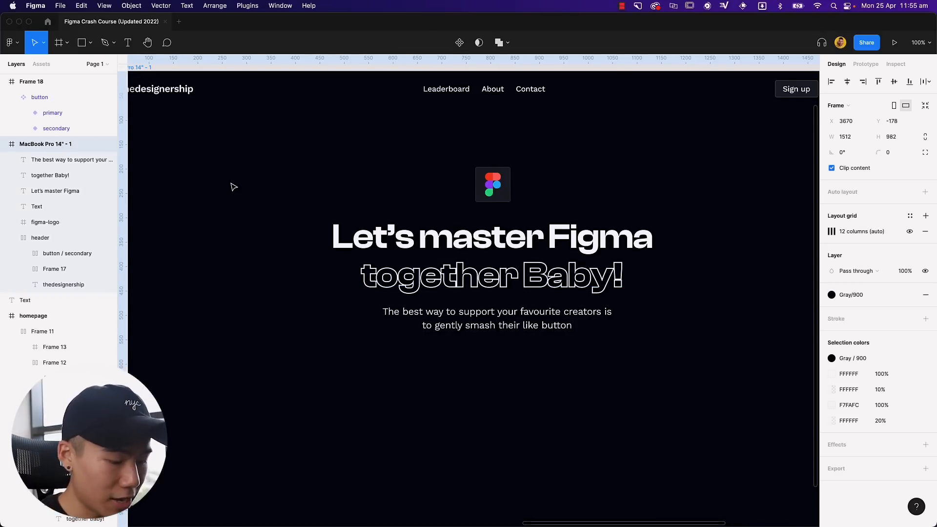
key("shift+i")
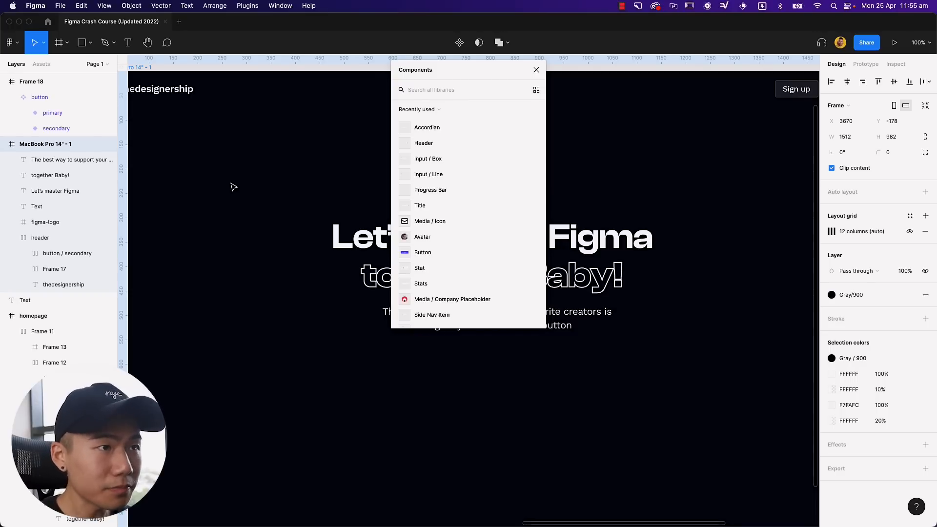
type("button")
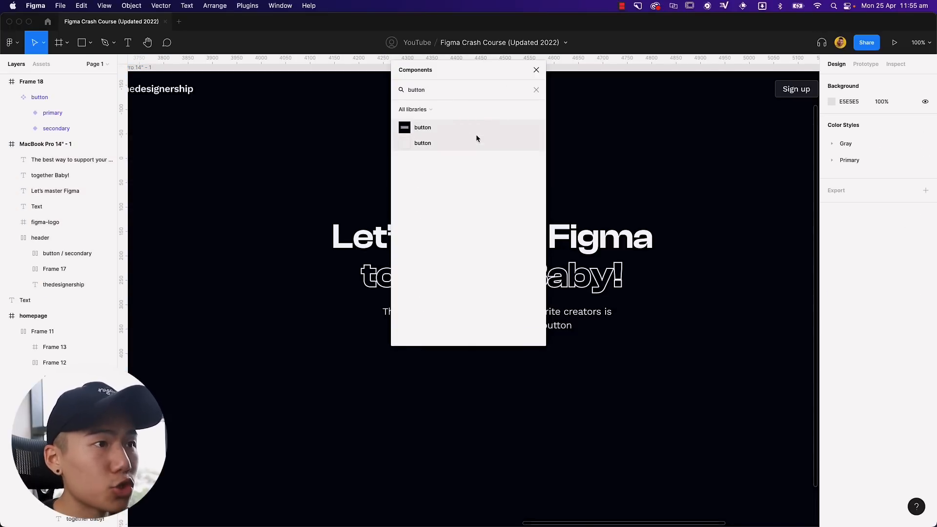
left_click(411, 144)
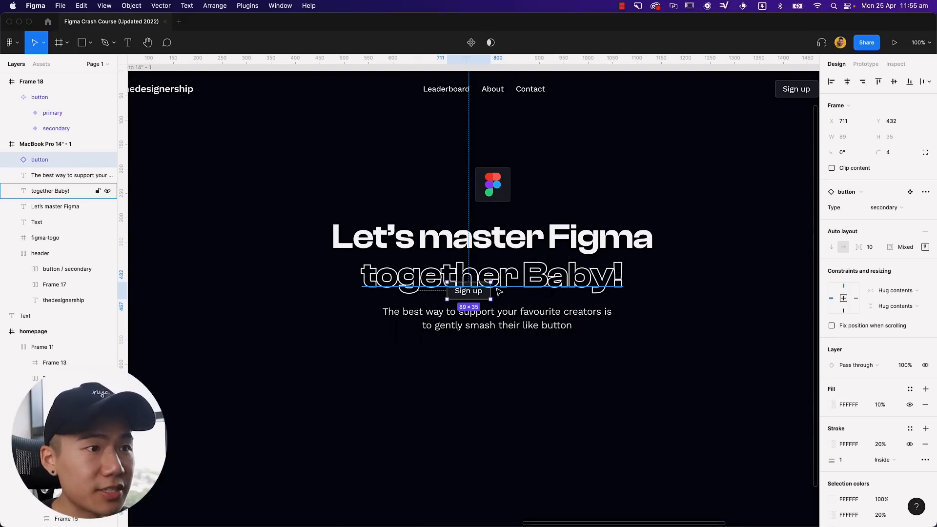
left_click_drag(467, 292, 474, 359)
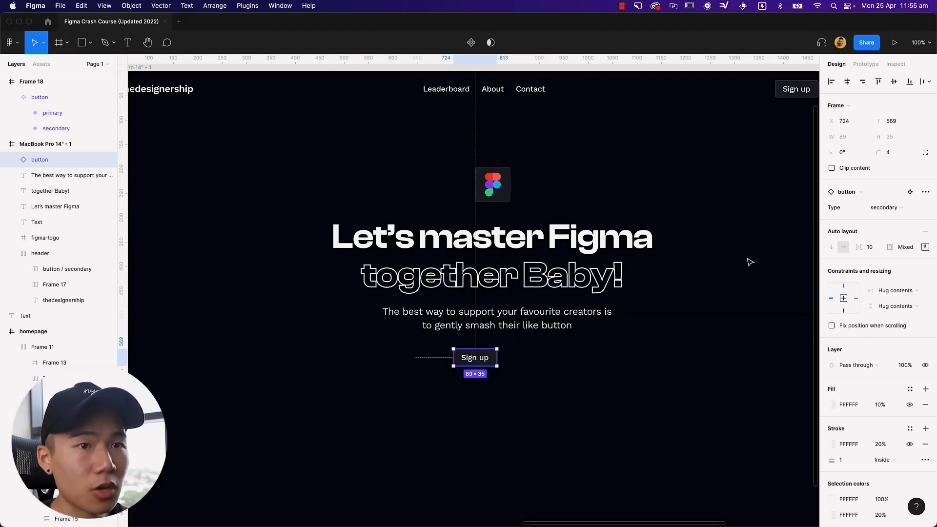
Switch the Type of the inserted hero button to primary.
left_click(894, 208)
left_click(899, 199)
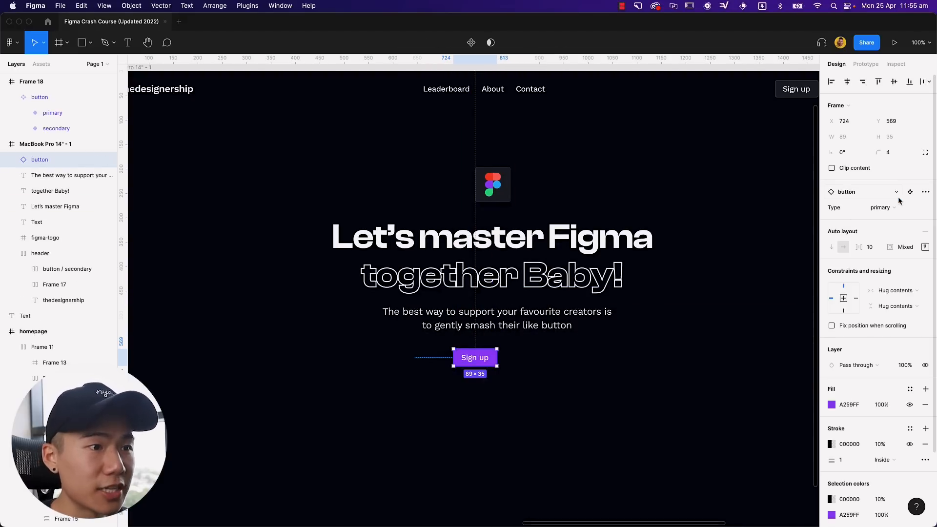
left_click(628, 393)
Duplicate the primary hero button, place the copies side by side and set the second one's Type to secondary.
left_click_drag(481, 364, 500, 364)
key("super+d")
left_click(882, 207)
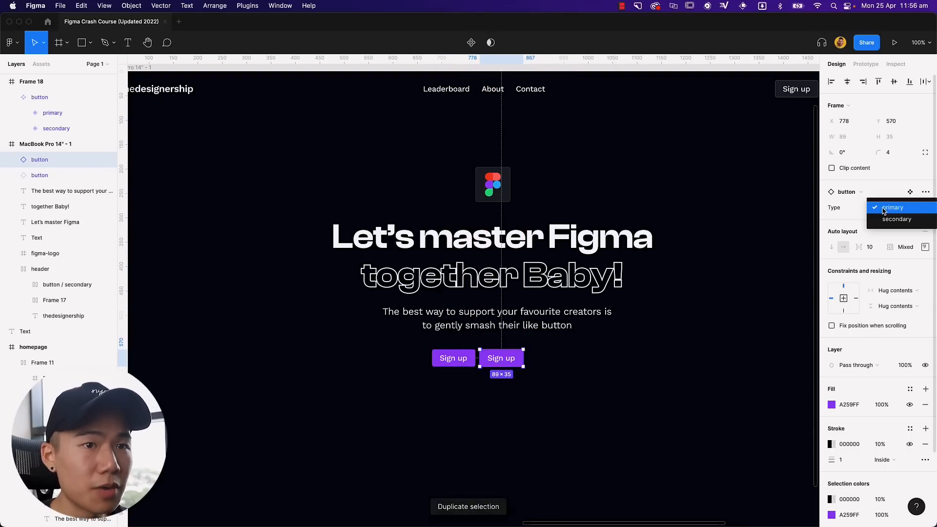
left_click(885, 215)
left_click(596, 404)
Check the button labels in the reference design and change the primary hero button's label to "Start supporting".
scroll(596, 403, "right", 20)
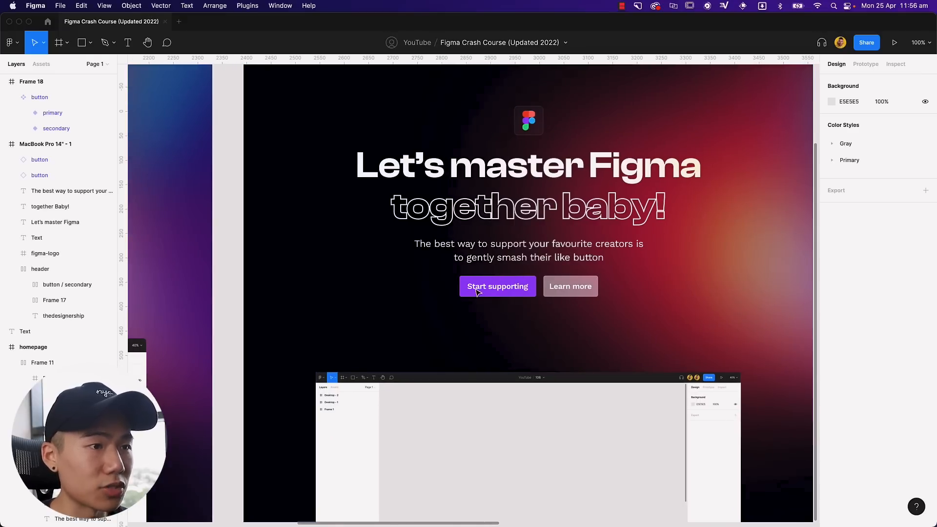
scroll(638, 278, "left", 20)
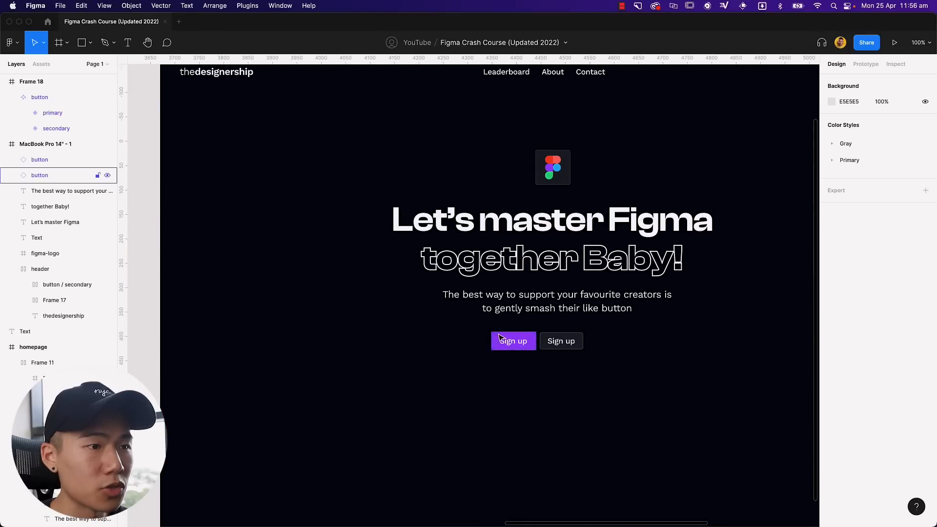
double_click(513, 341)
type("Start supporting")
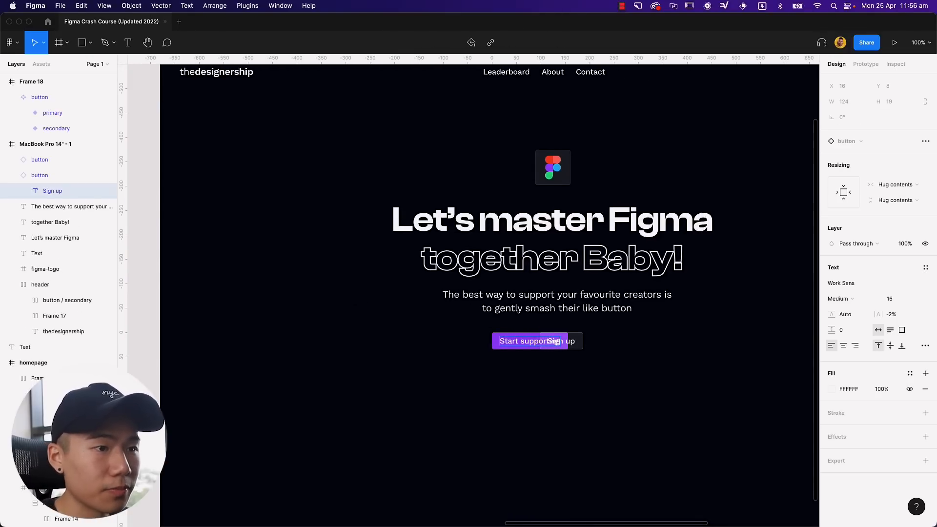
left_click(633, 347)
Move the secondary hero button clear of the primary one and change its label to "Learn more".
left_click_drag(574, 340, 609, 345)
double_click(601, 343)
double_click(600, 343)
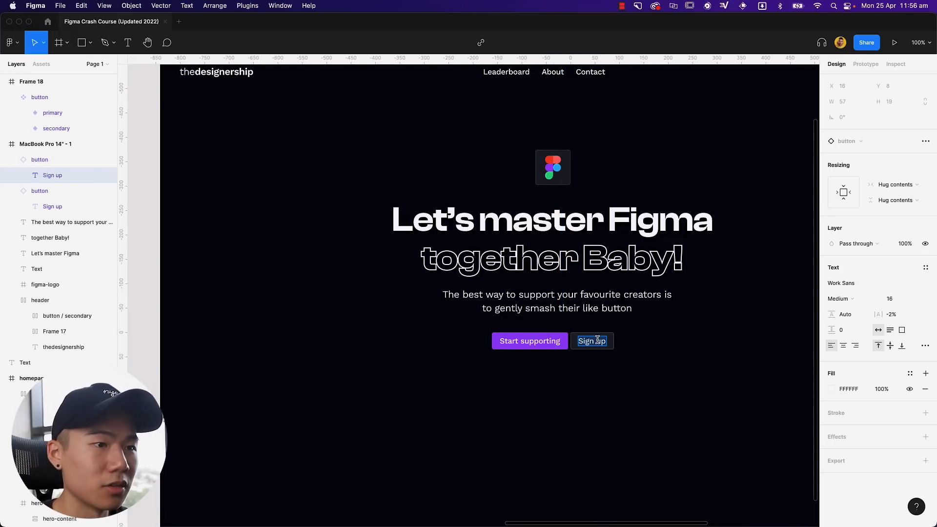
type("Learn more")
left_click(637, 389)
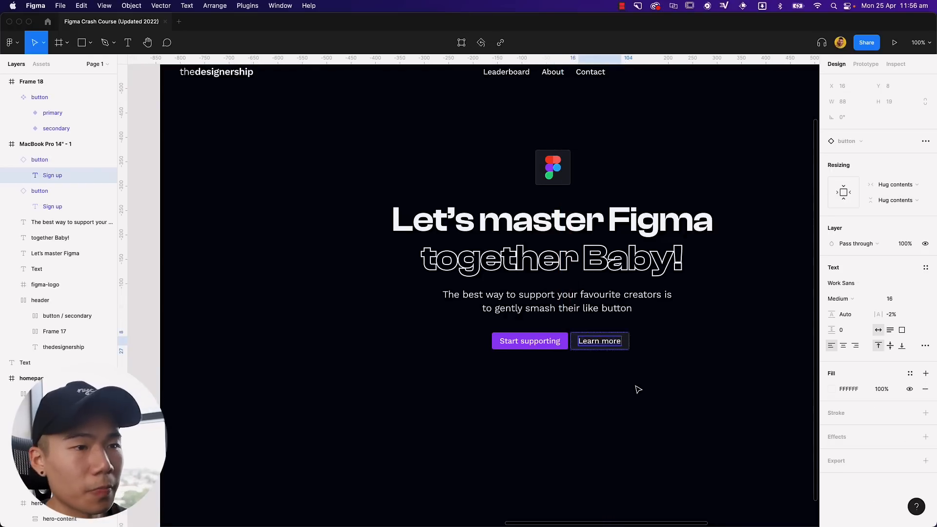
Space the "Start supporting" and "Learn more" buttons 10 apart and centre the pair under the hero subtitle.
scroll(646, 376, "right", 1)
scroll(646, 376, "up", 1)
left_click(567, 360)
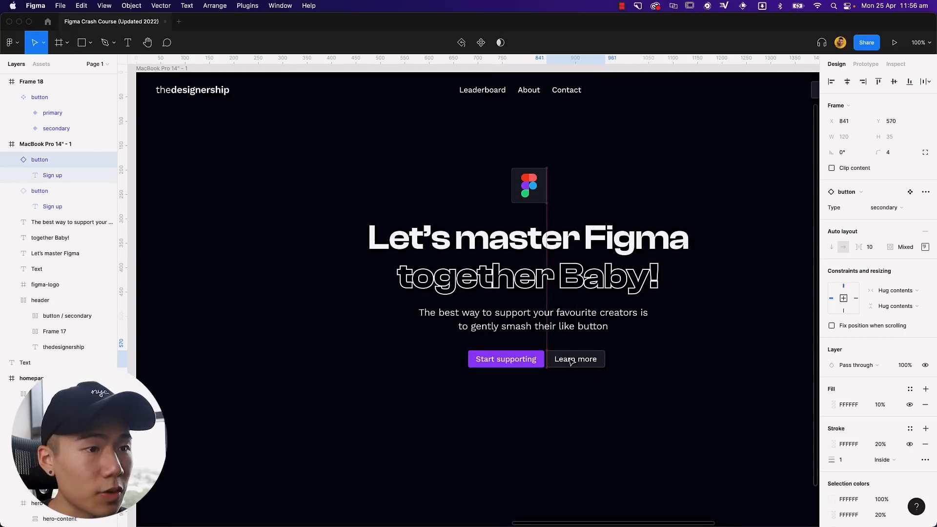
left_click(528, 364, "shift")
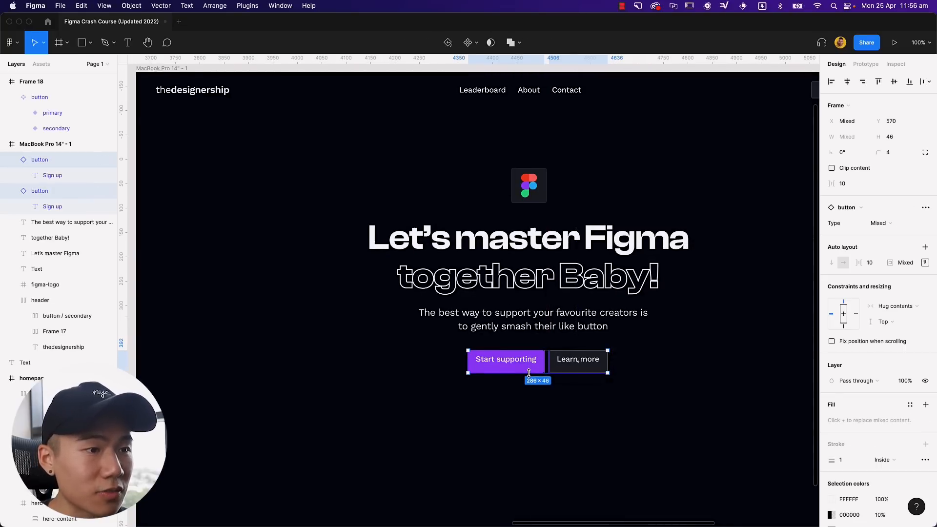
left_click(670, 344)
left_click_drag(670, 344, 633, 345)
left_click(533, 364)
left_click(490, 364, "shift")
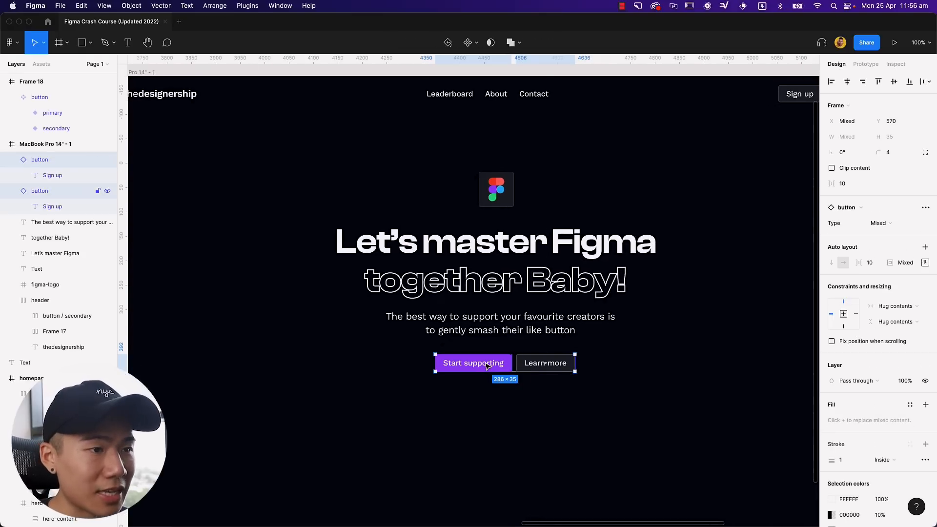
left_click_drag(486, 365, 473, 366)
left_click_drag(354, 372, 361, 370)
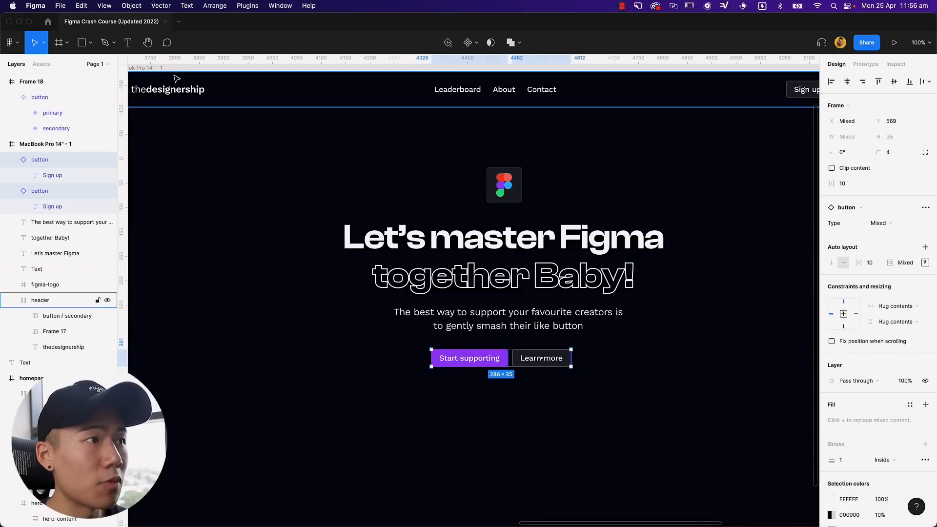
Move the outlined "together Baby!" heading up to Y 382, closer to the filled heading.
left_click(154, 68)
key("minus")
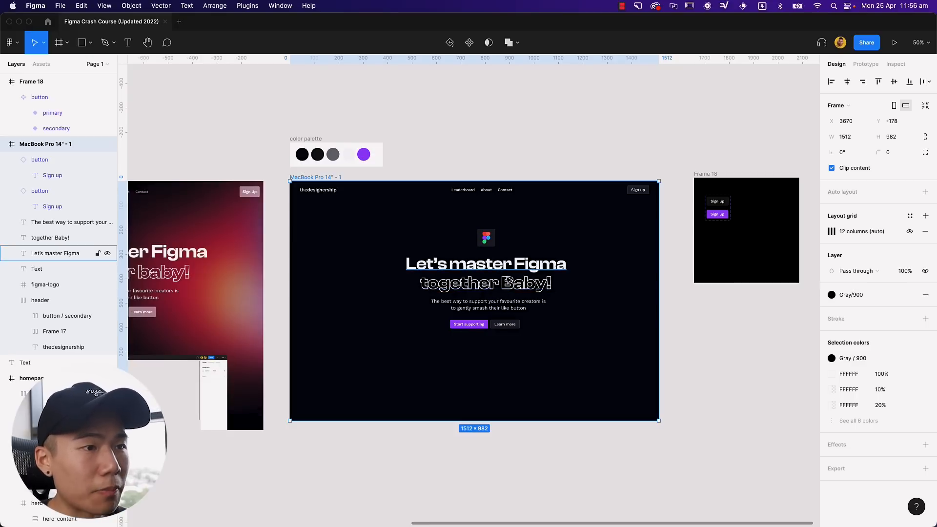
mouse_move(655, 301)
left_mouse_down()
mouse_move(577, 301)
mouse_move(658, 301)
left_mouse_up()
left_click(505, 284)
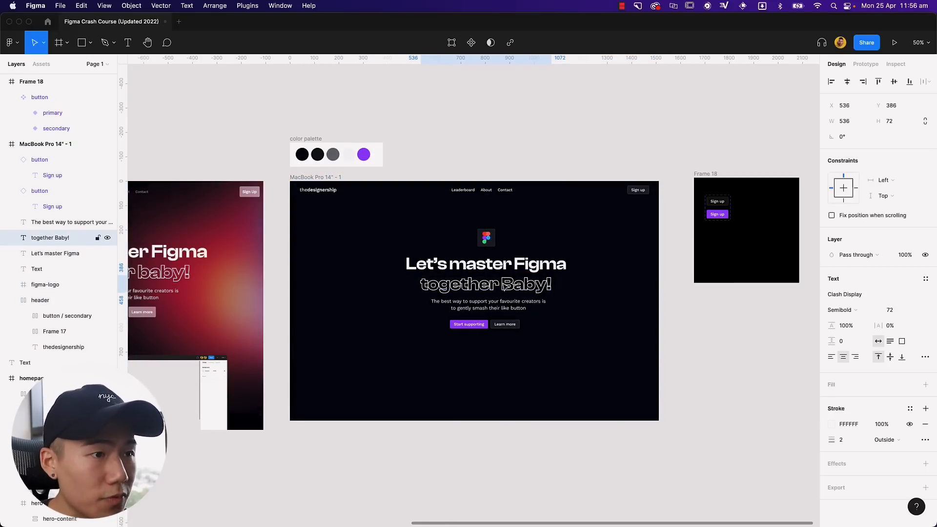
key("plus")
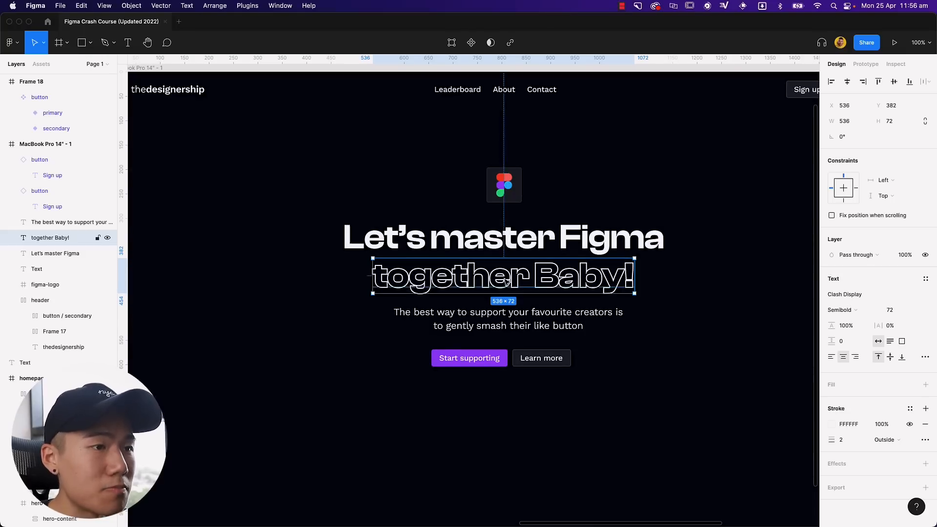
left_click_drag(504, 284, 496, 226)
key("super+z")
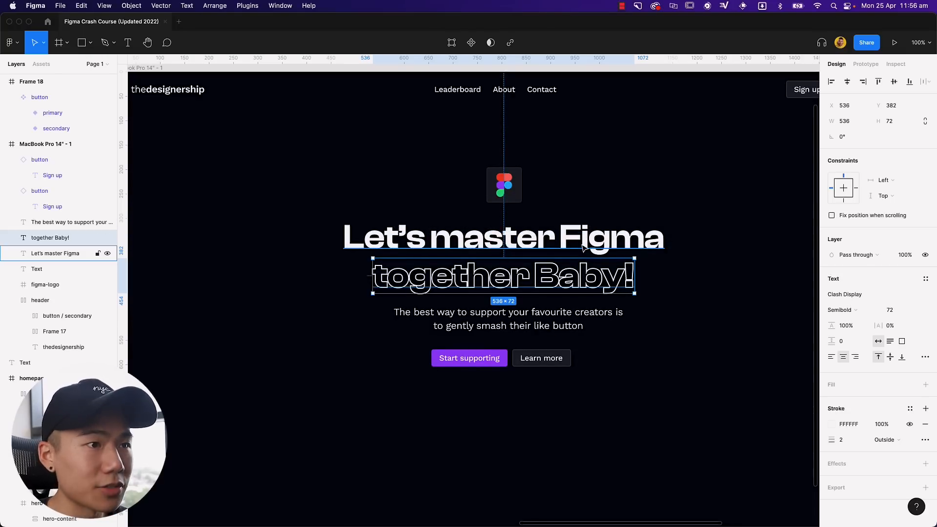
Wrap the Figma logo, both headings, the subtitle and the two hero buttons in one auto layout frame.
left_click(504, 188)
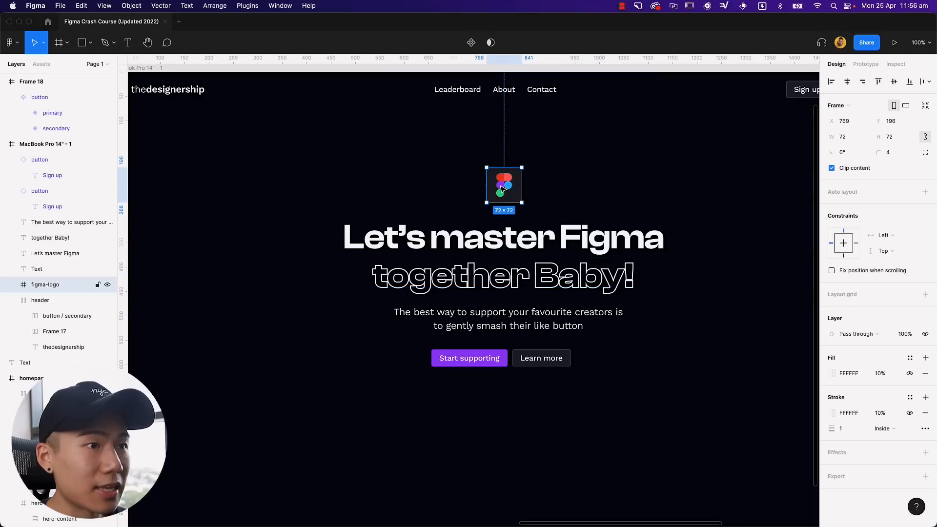
left_click(514, 243, "shift")
left_click(502, 276, "shift")
left_click(507, 320, "shift")
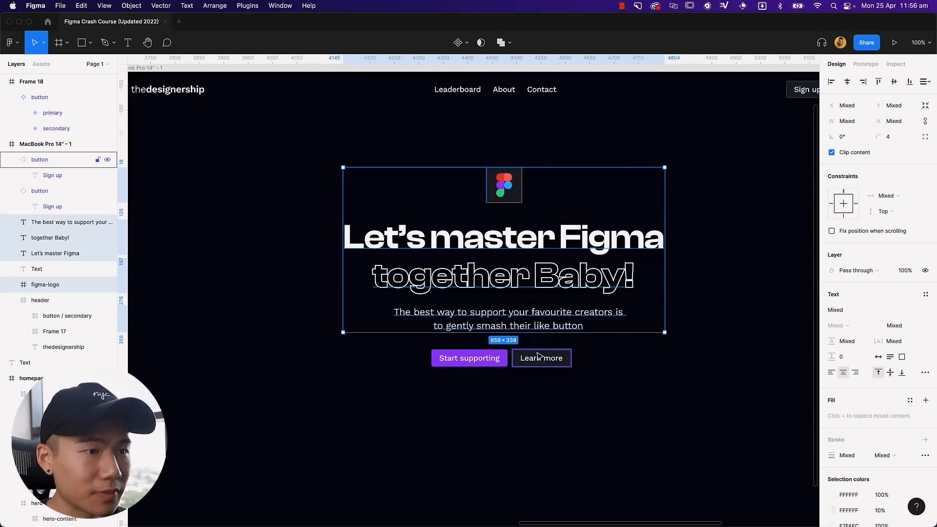
left_click(541, 358, "shift")
left_click(493, 360, "shift")
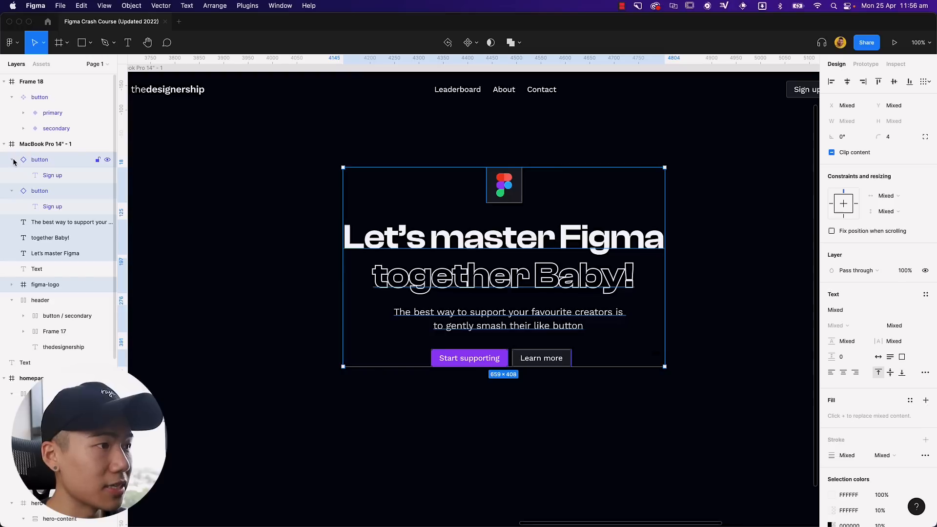
key("shift+a")
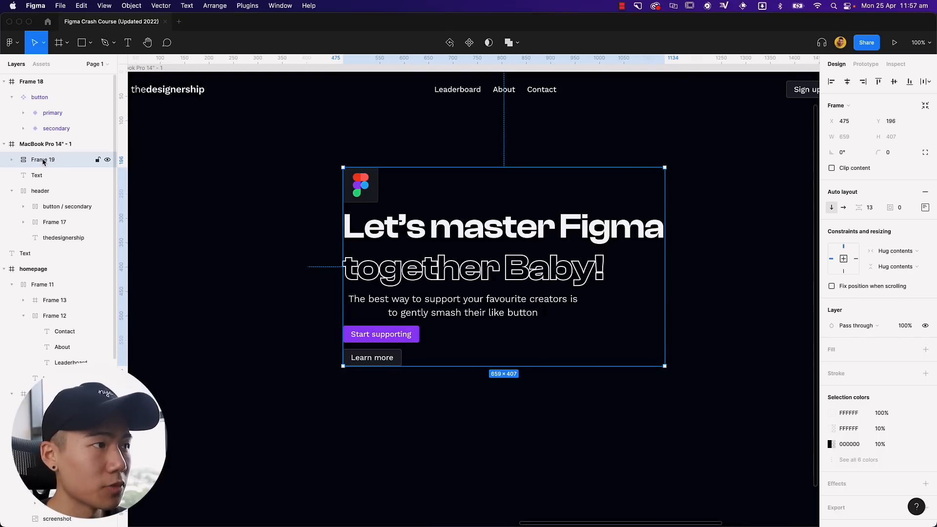
Rename the new auto layout frame as "hero-content" and collapse the header layer in the layer tree.
double_click(44, 161)
type("content")
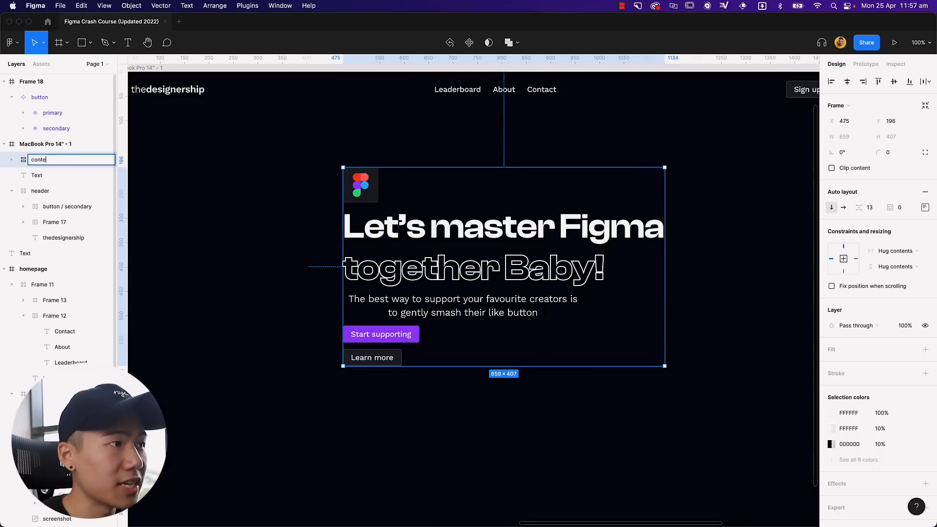
key("Return")
double_click(44, 161)
type("hero")
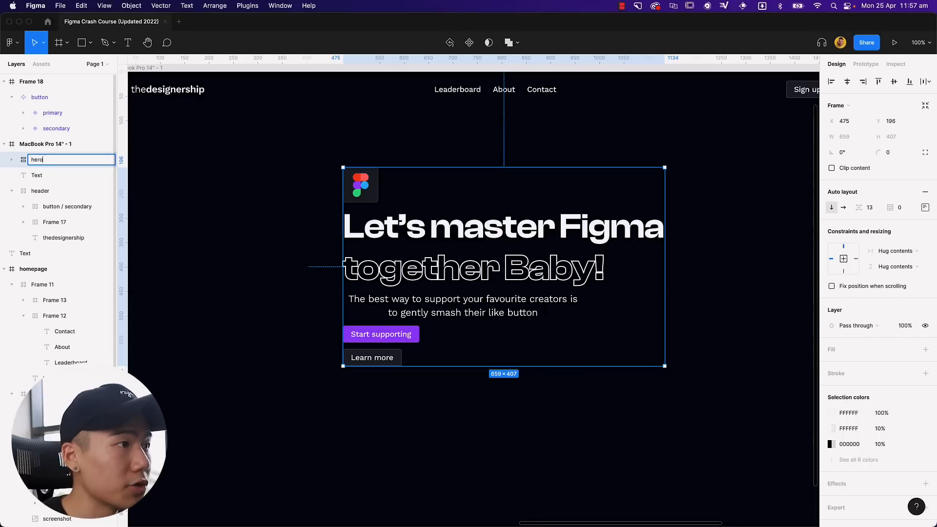
type("-content")
key("Return")
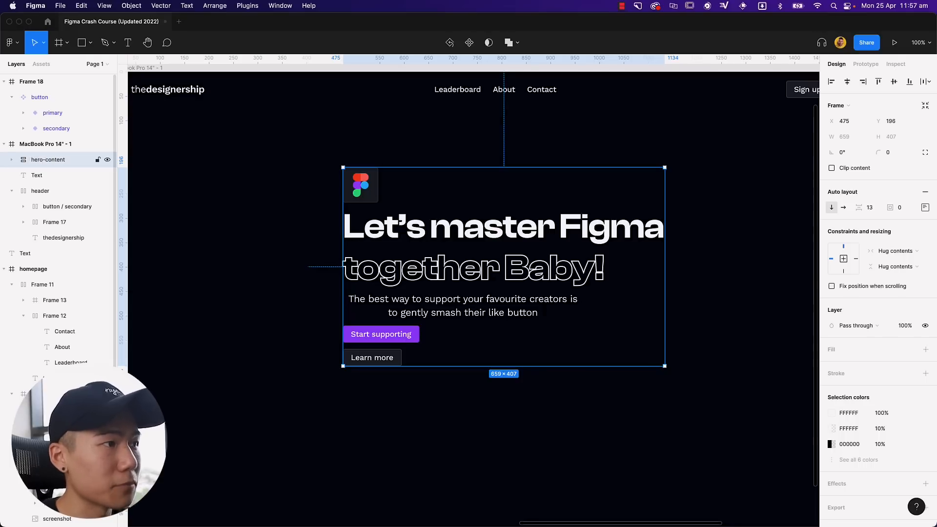
left_click(11, 191)
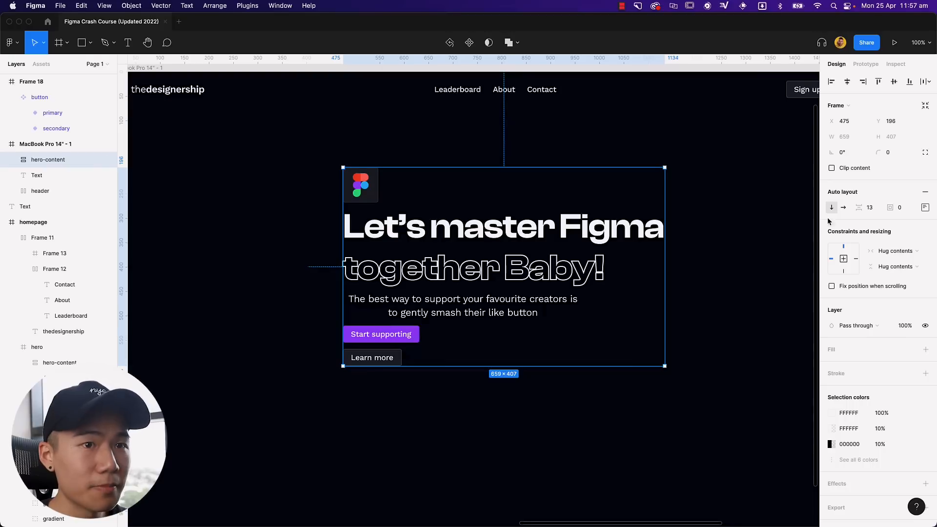
Set the spacing between items in hero-content to 20 and align its contents to the top centre.
left_click(874, 208)
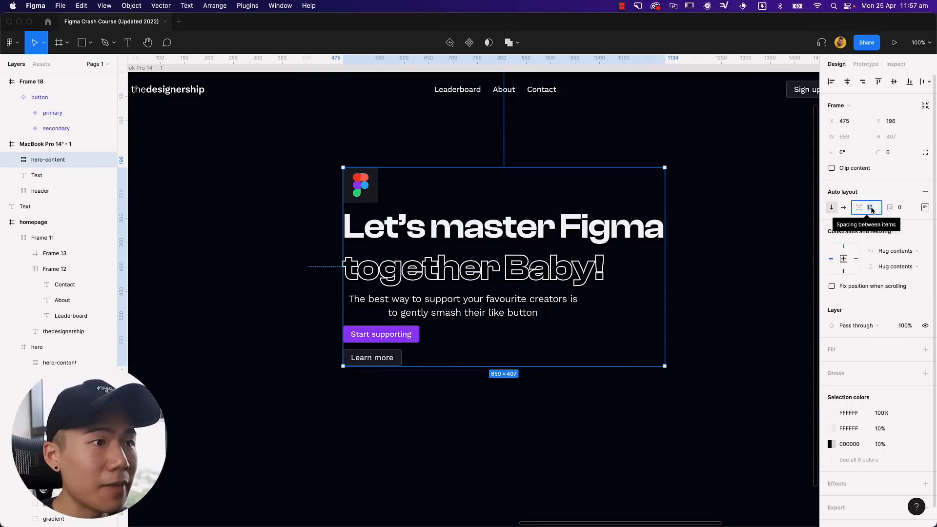
type("20")
key("Return")
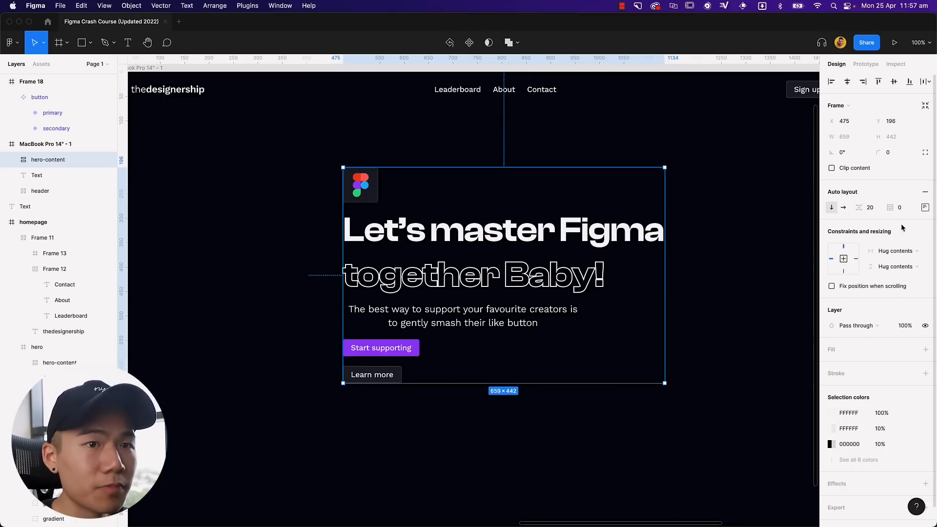
left_click(925, 209)
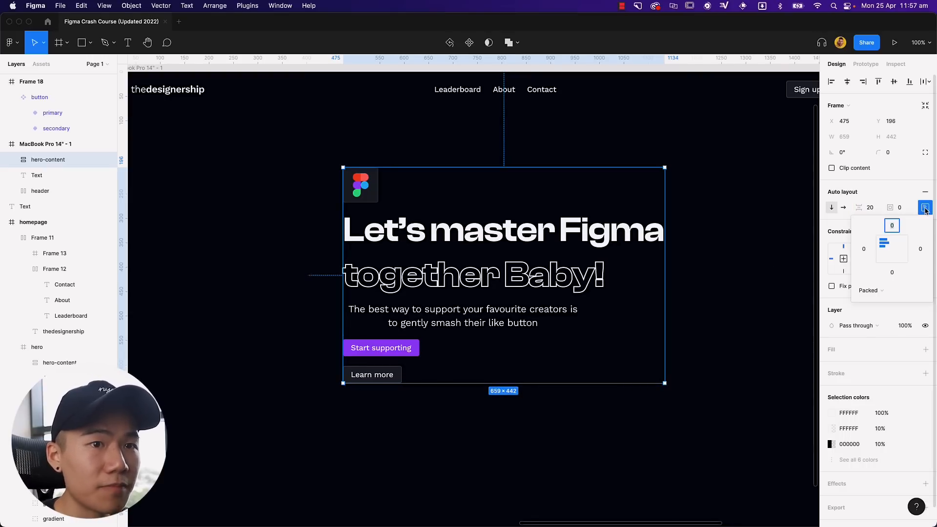
left_click(894, 243)
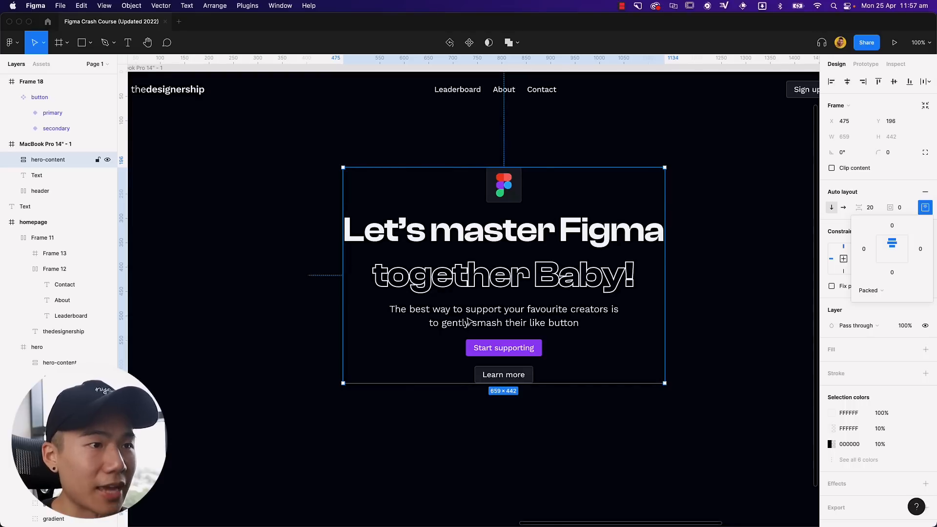
left_click(722, 241)
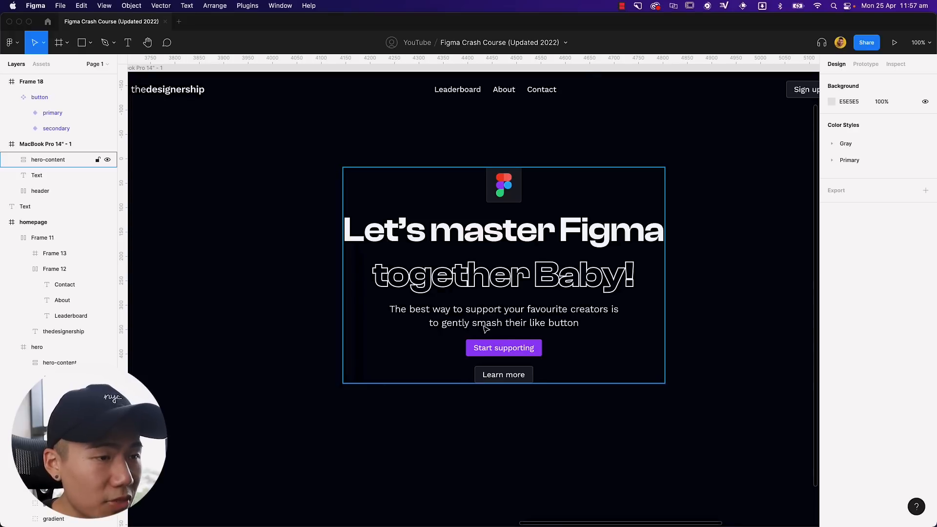
Wrap the "Let's master Figma" and "together Baby!" headings in their own auto layout frame inside hero-content.
left_click(505, 230)
left_click(505, 230)
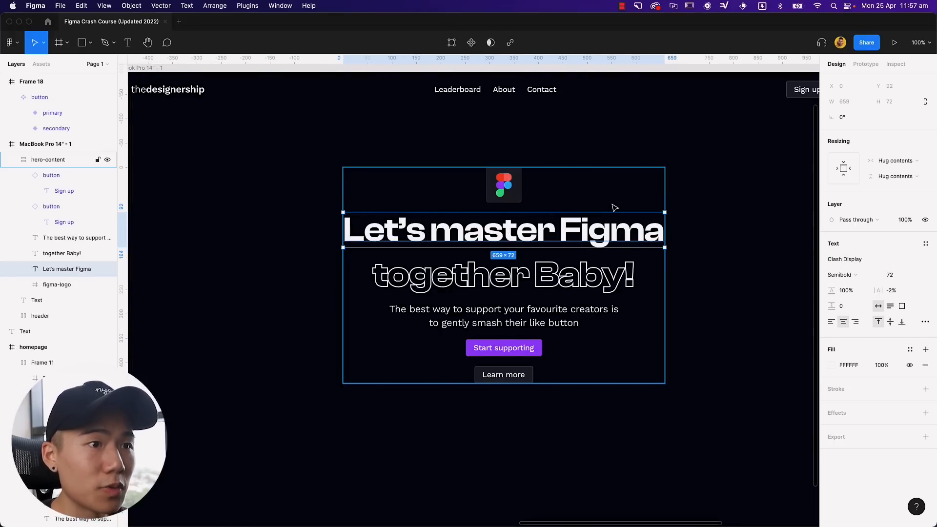
left_click(660, 198)
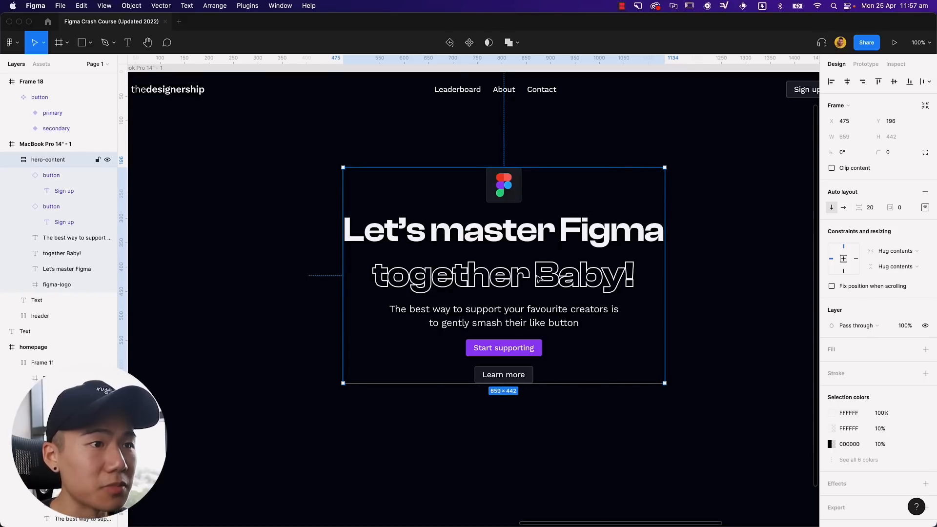
left_click(535, 239)
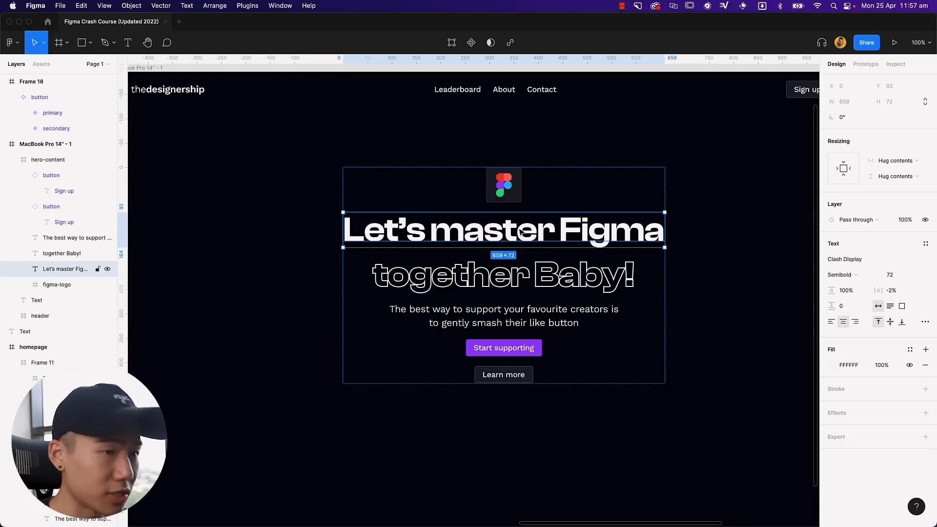
left_click(522, 278, "shift")
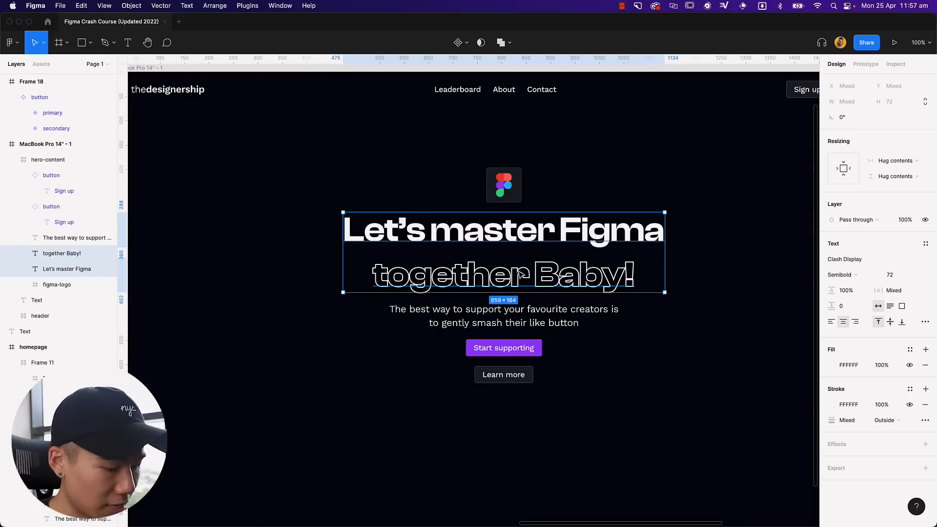
key("shift+a")
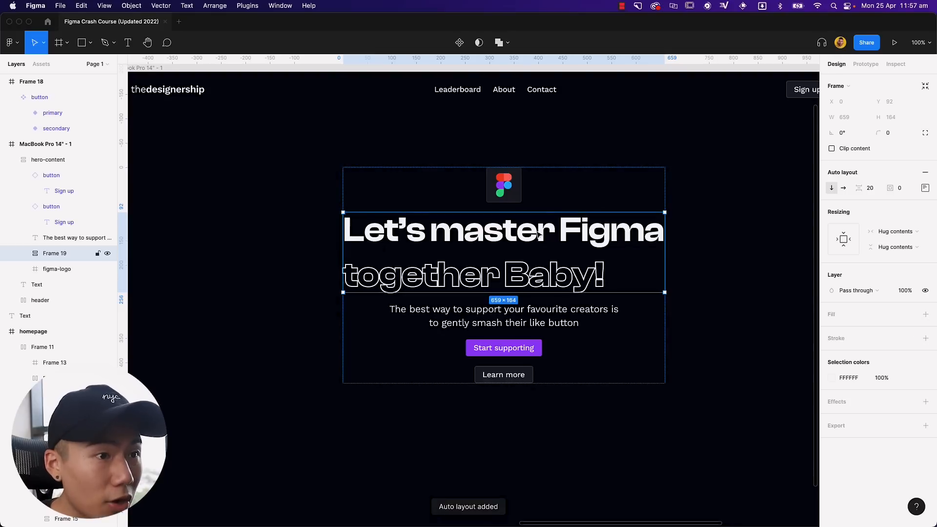
Set the spacing between the two headings to 8 and align them to the top centre of their frame.
left_click(871, 190)
type("12")
key("Return")
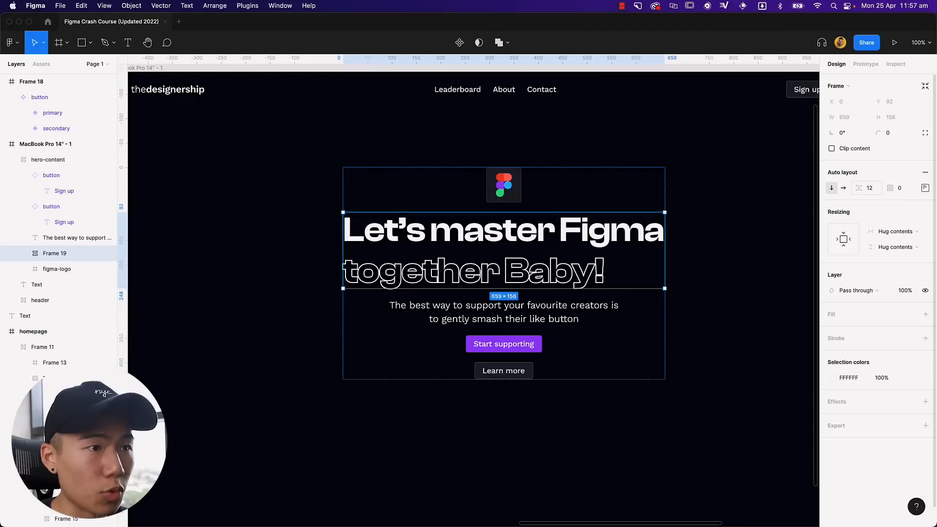
type("8")
key("Return")
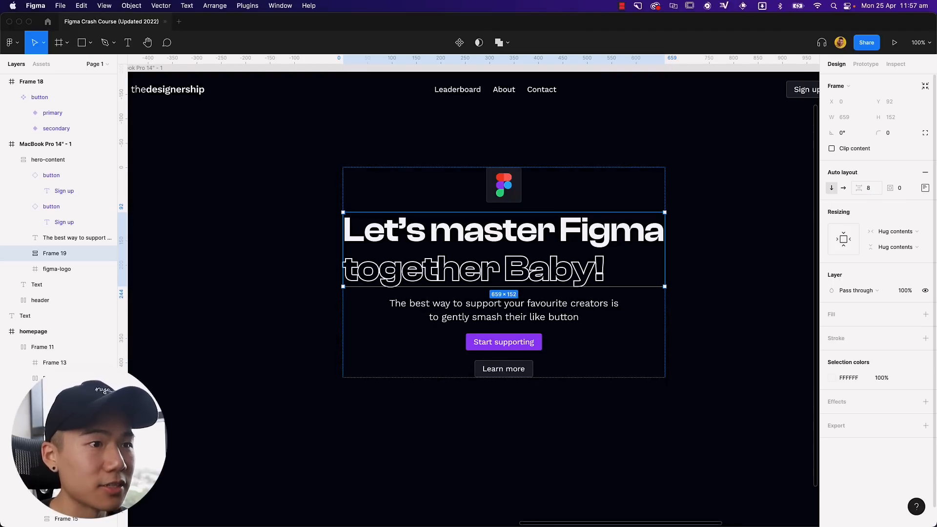
left_click(922, 191)
left_click(896, 224)
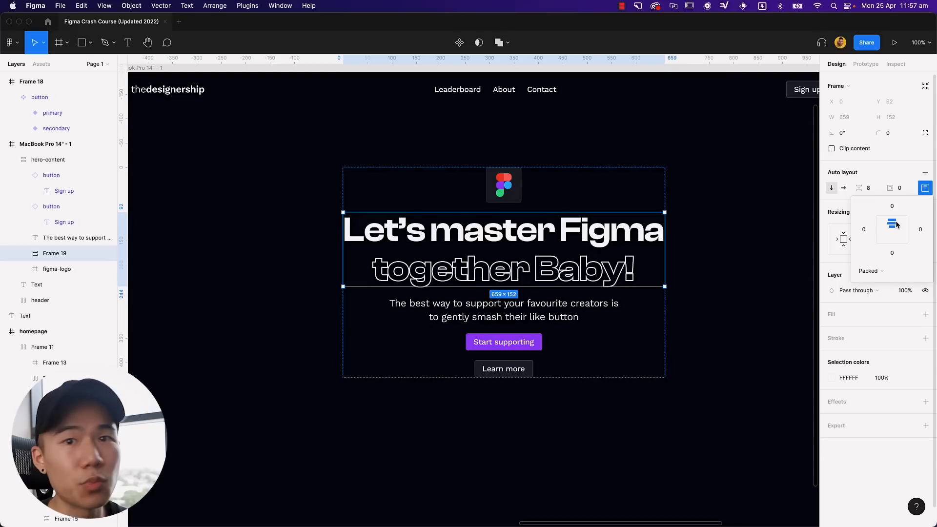
left_click(729, 235)
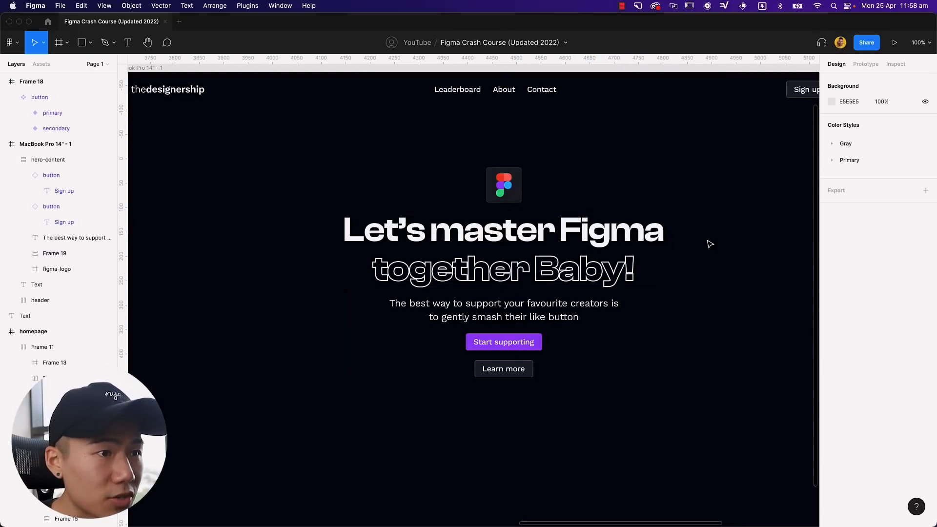
Wrap the "Start supporting" and "Learn more" buttons in a nested auto layout frame.
left_click(513, 347)
left_click(513, 347)
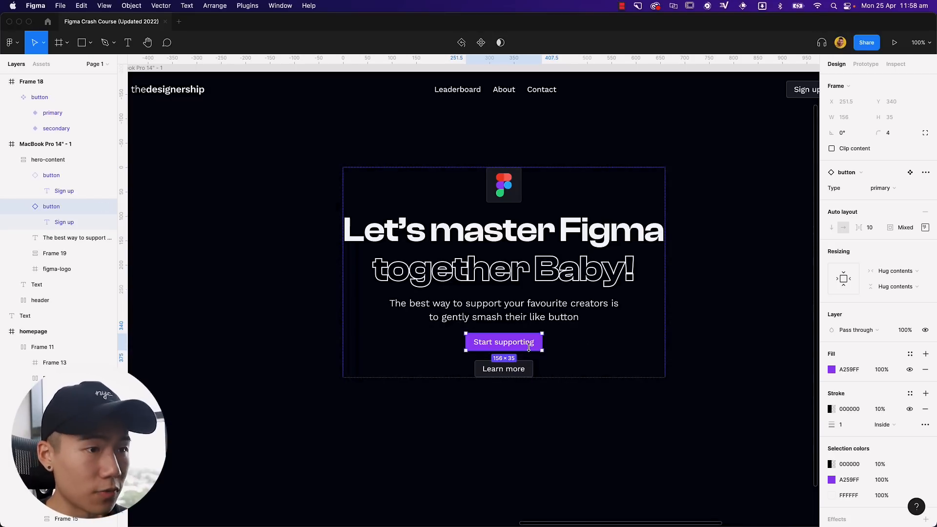
left_click(523, 372, "shift")
key("shift+a")
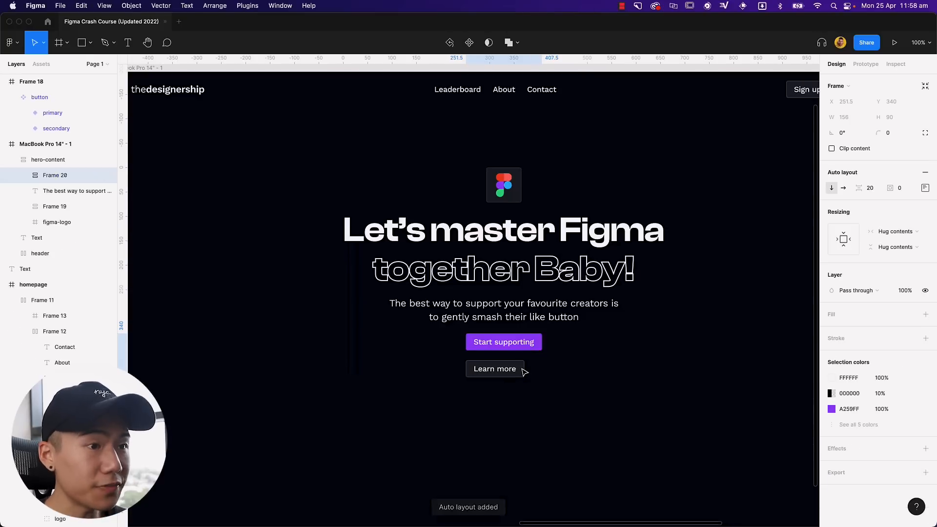
Rename the buttons' auto layout frame as "button-group" and switch it to horizontal direction.
double_click(48, 175)
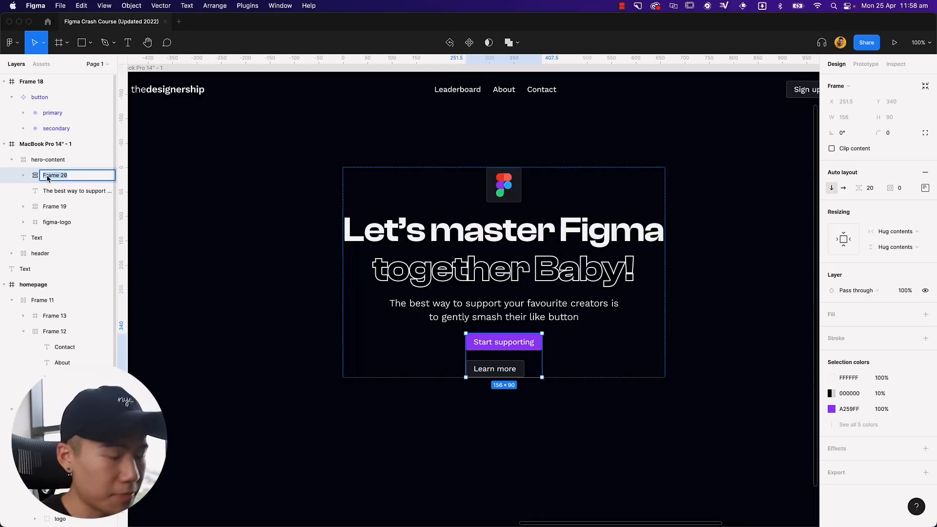
type("button-group")
key("Return")
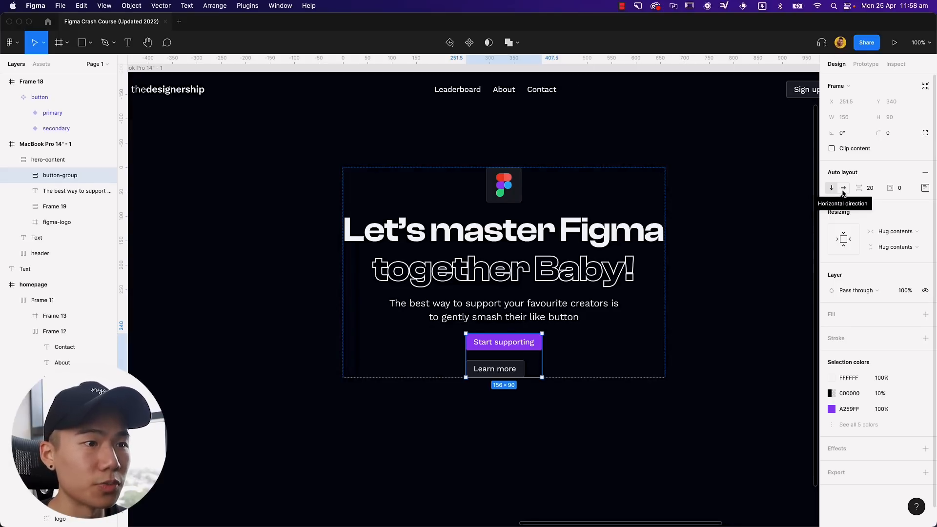
left_click(842, 189)
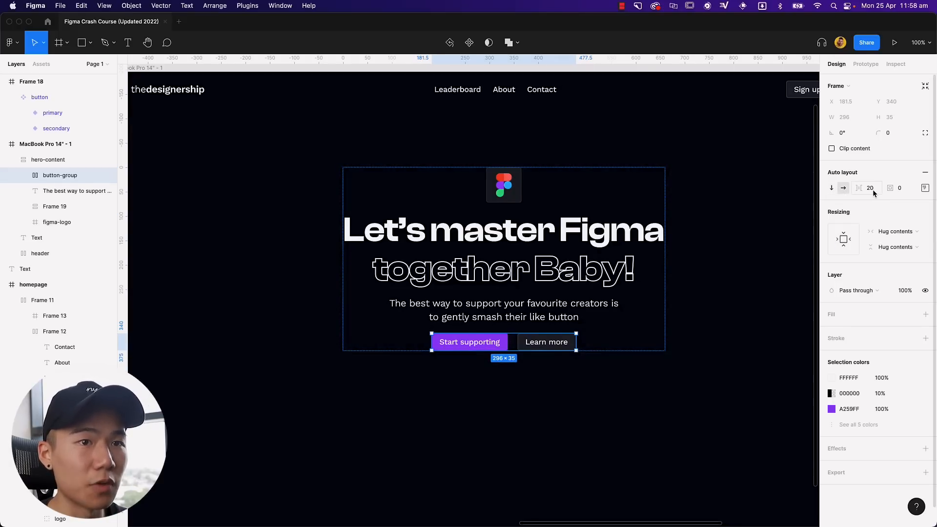
left_click(705, 366)
Try moving the subtitle above the headings within the hero-content stack and return it below them.
left_click(577, 268)
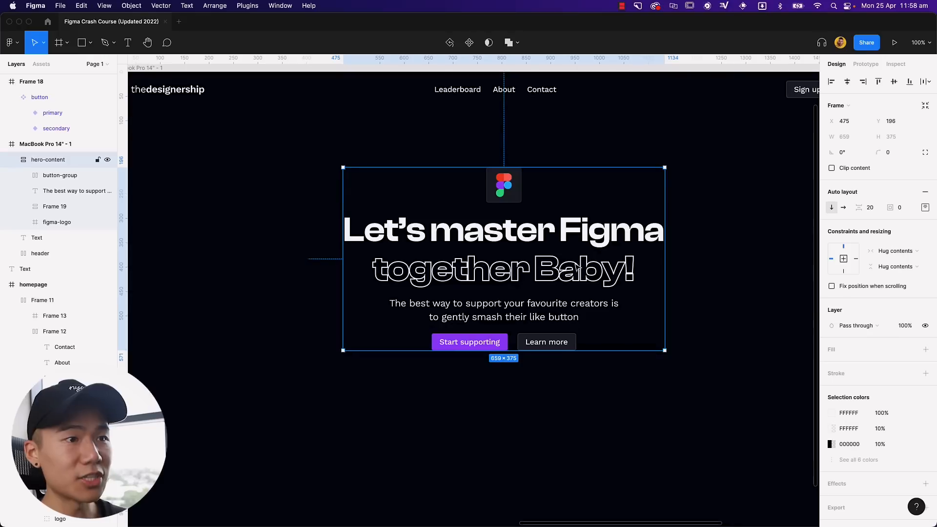
left_click(470, 313)
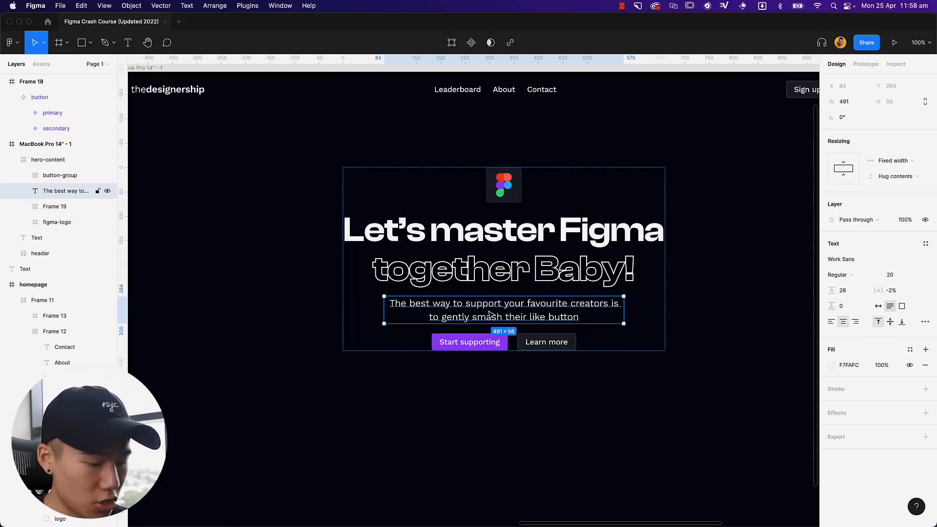
key("Up")
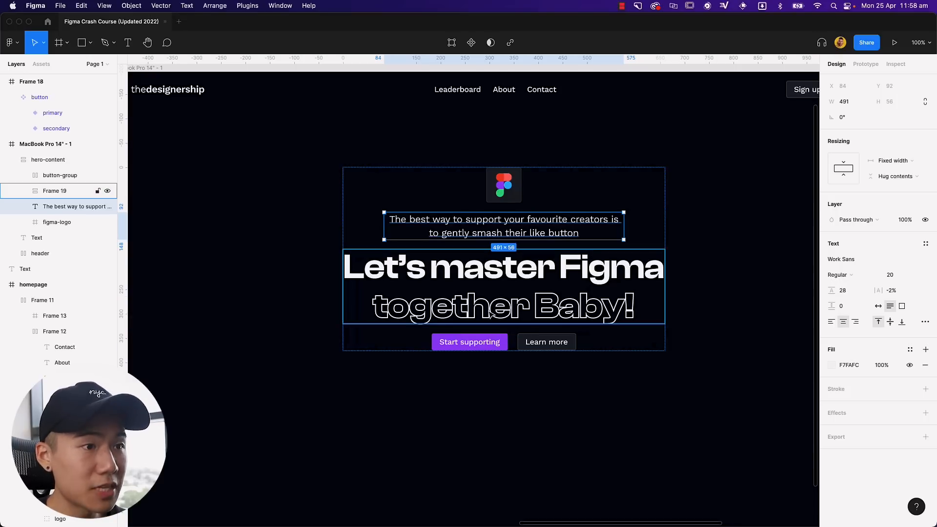
key("Down")
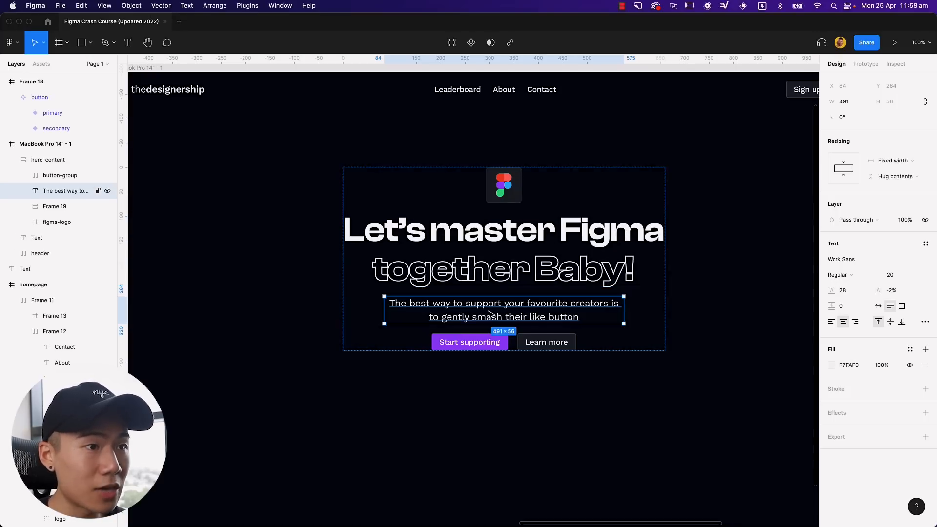
Try reordering the subtitle up to above the Figma logo within the hero-content stack and return it beneath the headings.
key("Up")
key("Up")
key("Down")
key("Down")
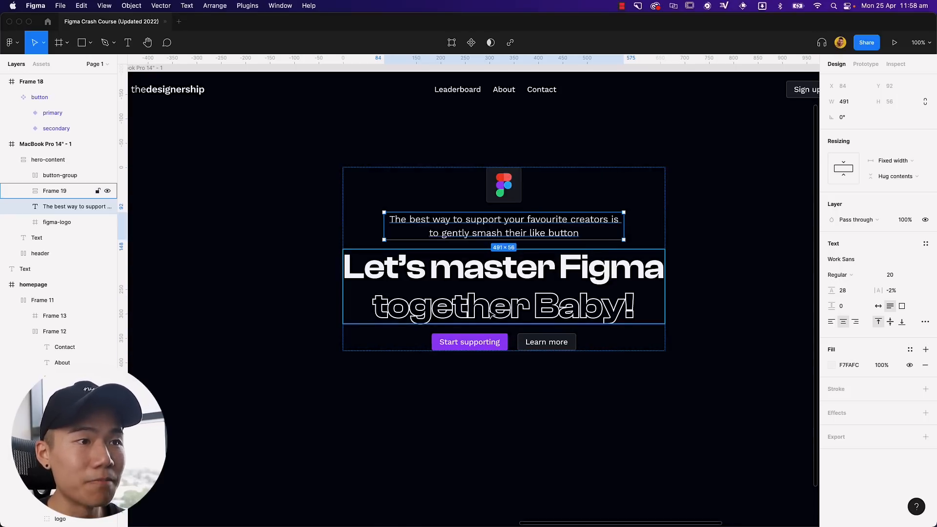
key("Down")
key("Up")
key("Up")
key("Up")
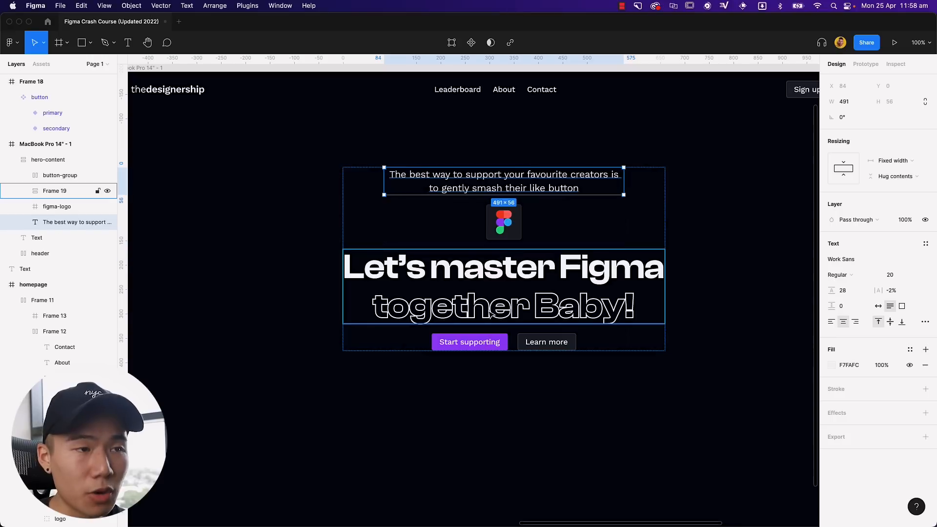
key("Down")
key("Down")
key("Up")
key("Down")
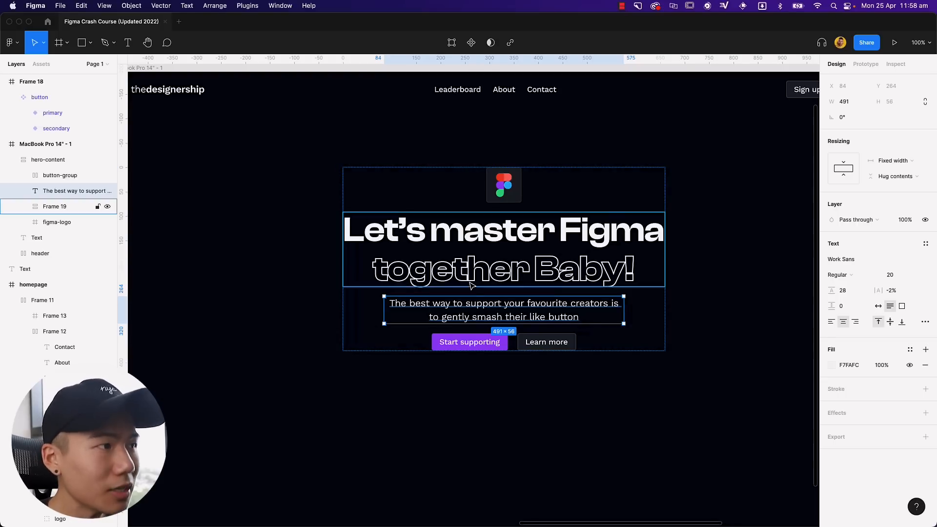
Reposition the hero-content frame at Y 201 and centre it horizontally within the MacBook Pro 14" - 1 frame.
left_click(68, 159)
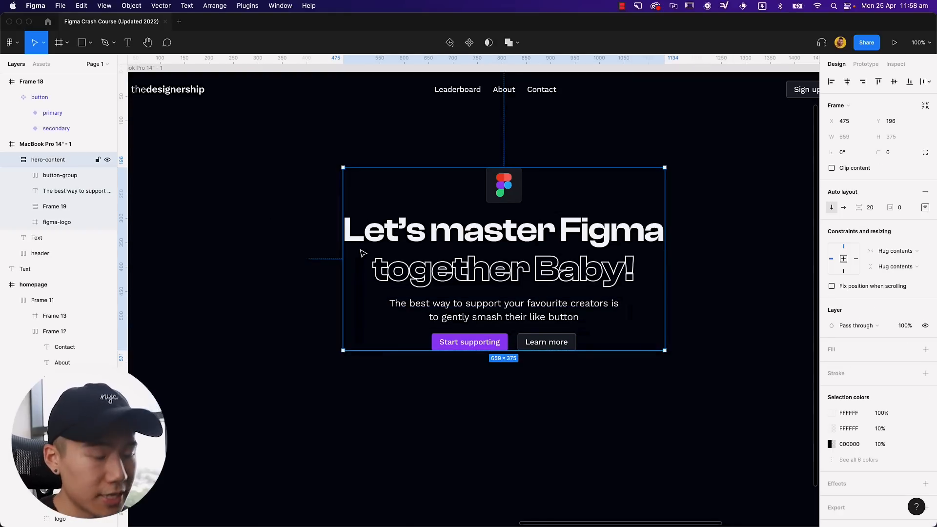
key("minus")
left_click_drag(503, 280, 499, 281)
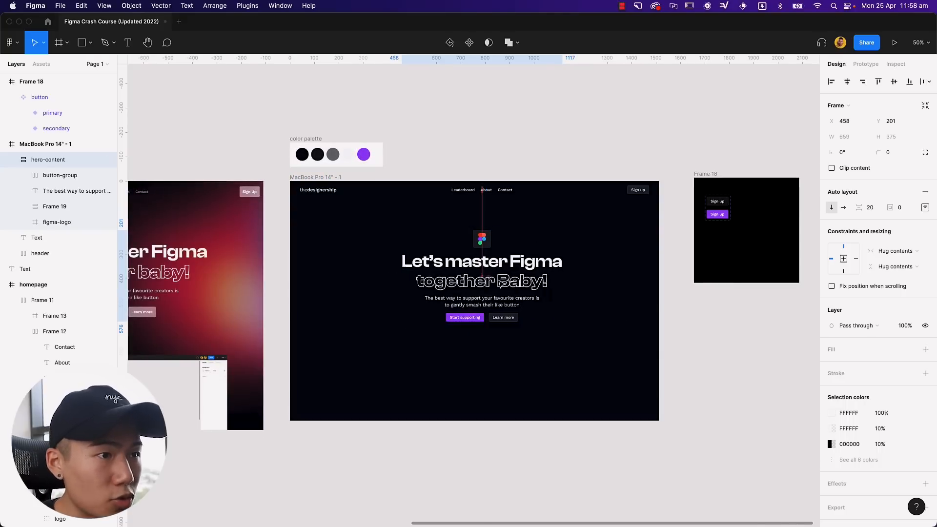
left_click(848, 83)
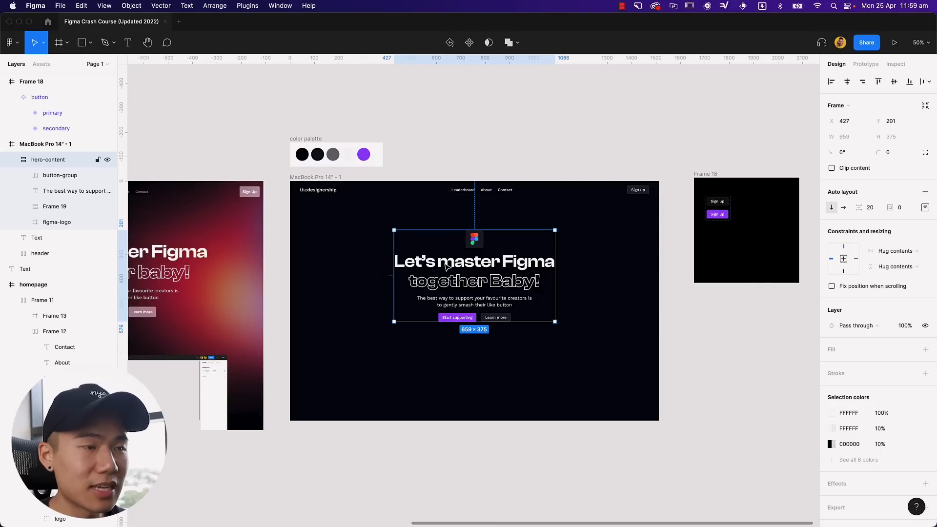
Try widening the MacBook Pro 14" - 1 frame to 2384 to see how the hero content responds, and undo the resize.
left_click(904, 251)
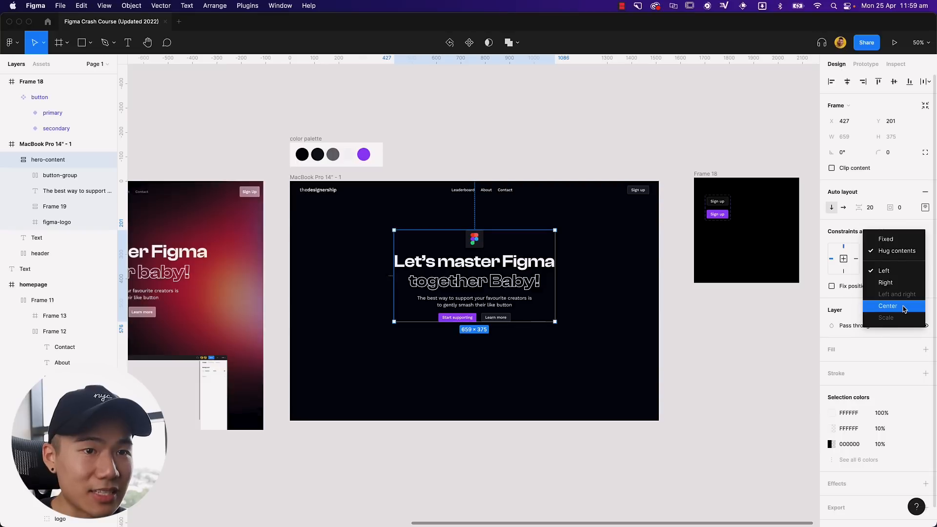
left_click(418, 173)
left_click(322, 178)
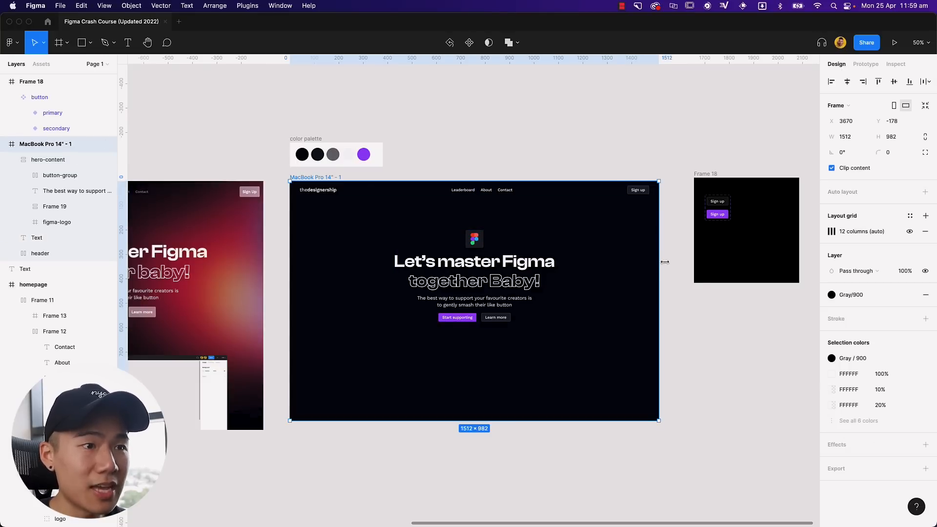
left_click_drag(665, 262, 779, 264)
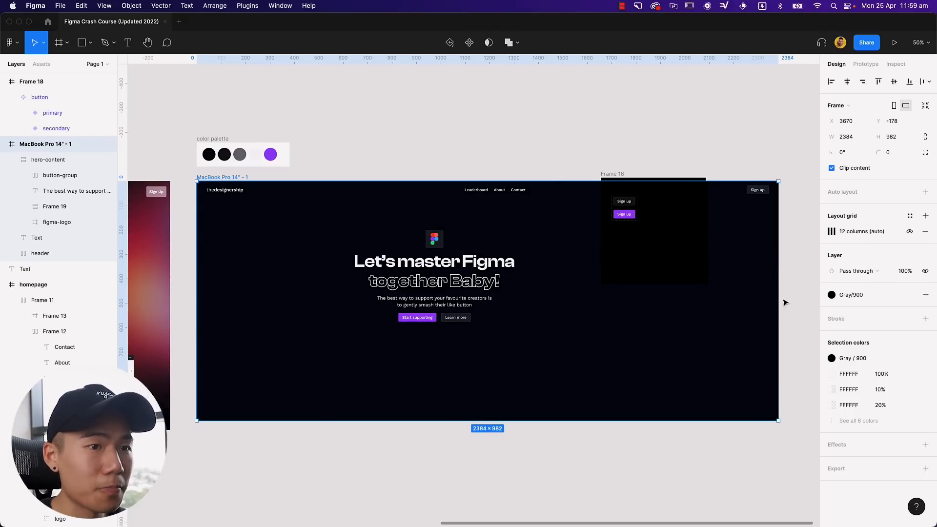
key("ctrl+z")
Set the hero-content frame's horizontal constraint to Center and test it by resizing the MacBook Pro 14" - 1 frame.
left_click(350, 265)
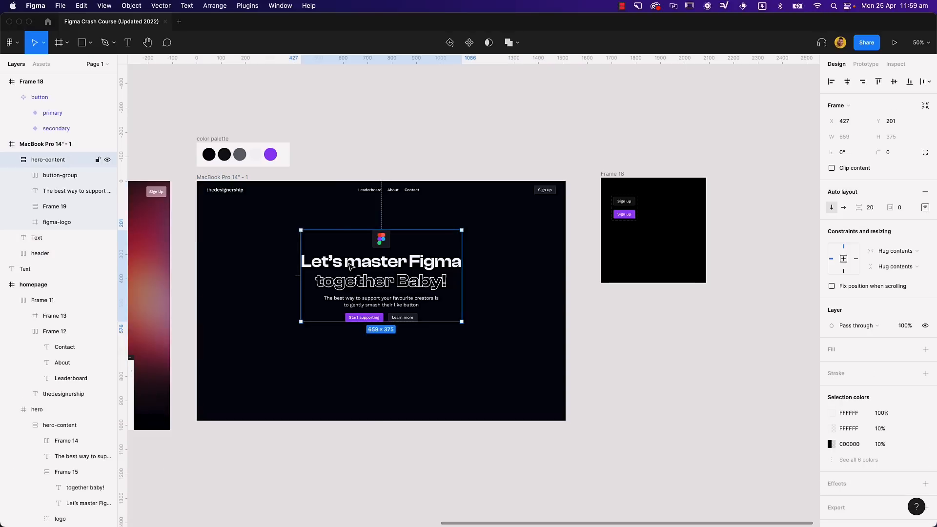
left_click(898, 251)
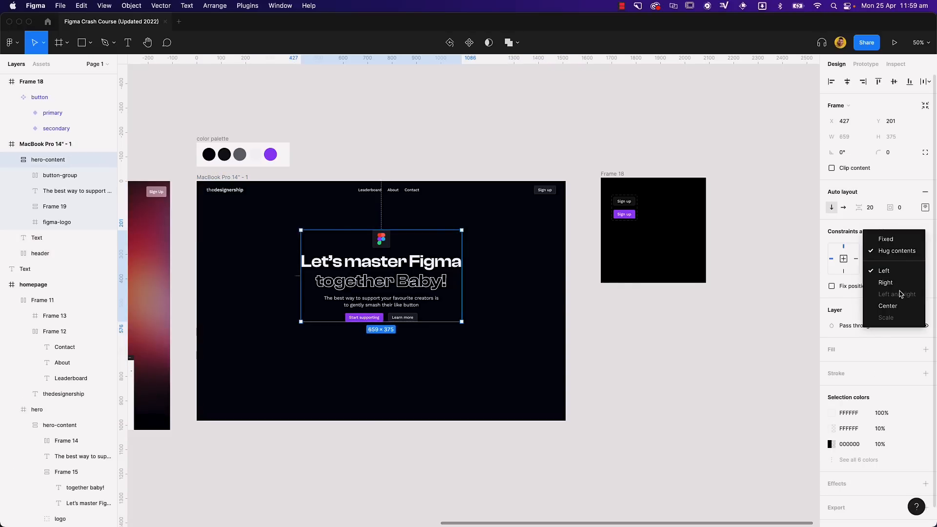
left_click(889, 305)
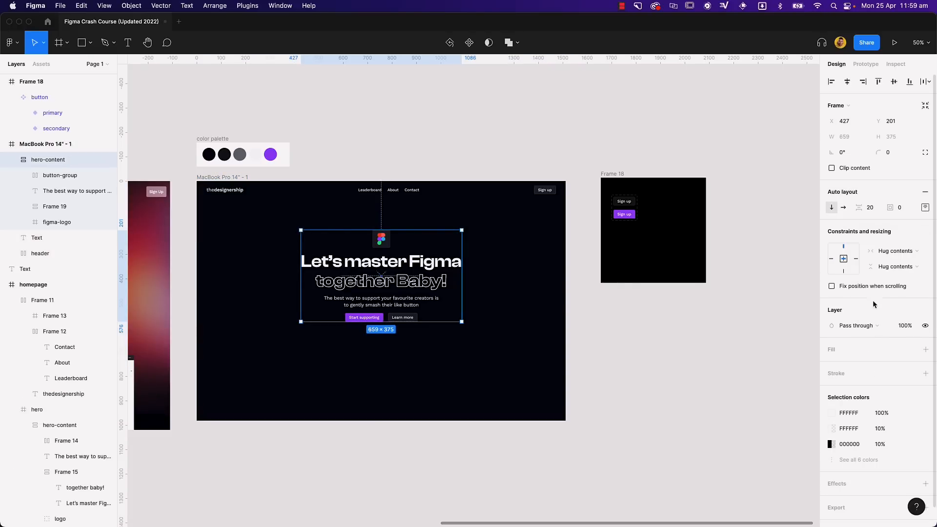
left_click(222, 178)
left_click_drag(568, 300, 596, 306)
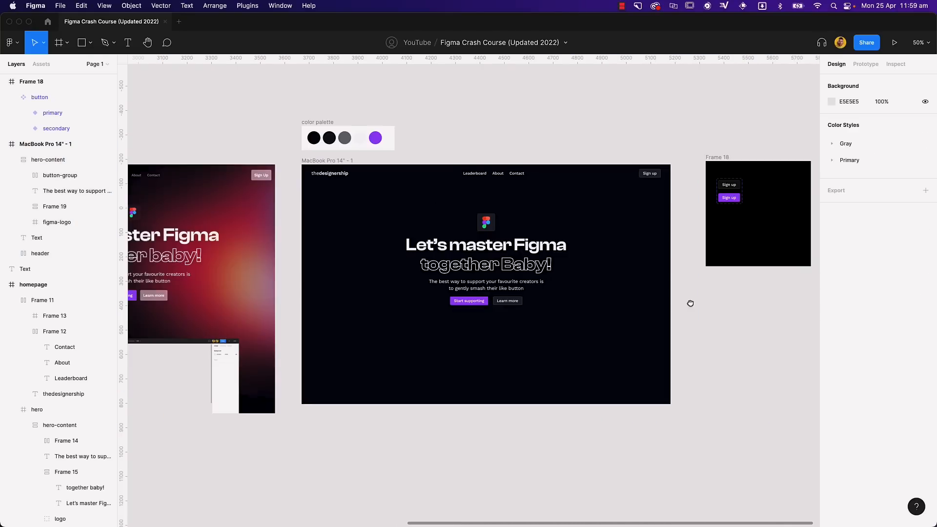
Check the homepage reference, capture a screenshot of the whole screen and paste it into the MacBook Pro 14" - 1 frame.
left_click_drag(367, 380, 610, 316)
scroll(369, 313, "right", 10)
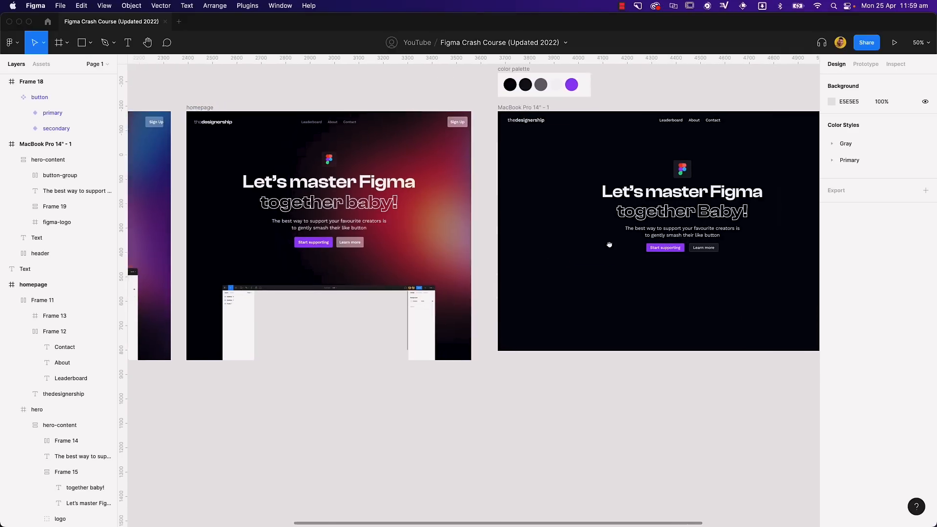
scroll(439, 322, "up", 3)
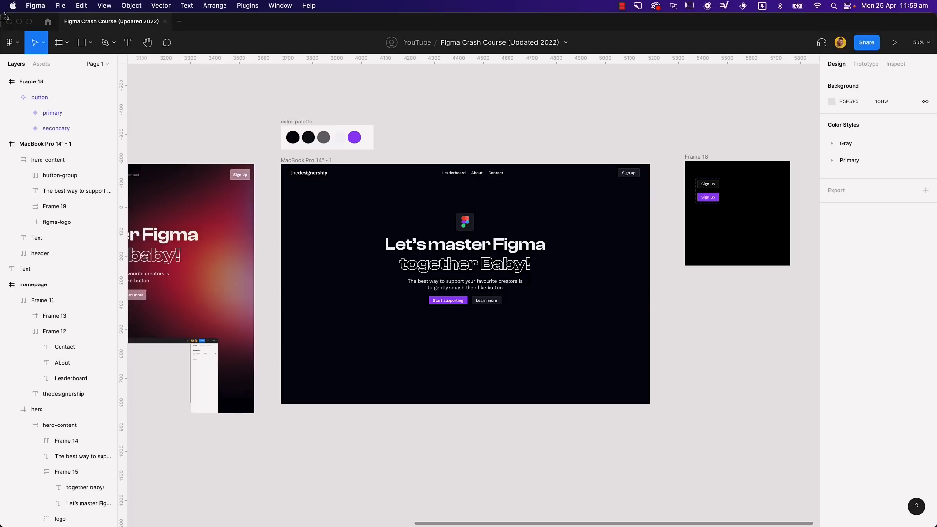
left_click_drag(2, 15, 933, 524)
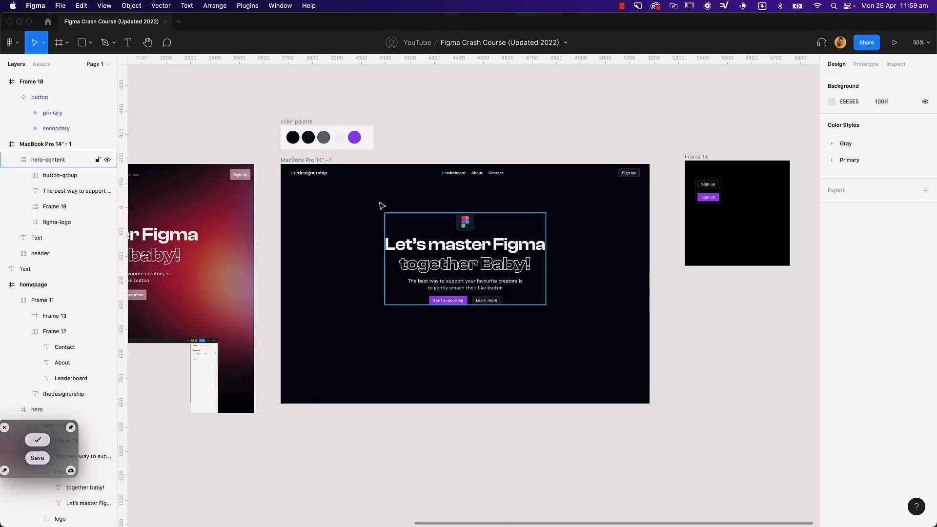
left_click(314, 162)
key("super+v")
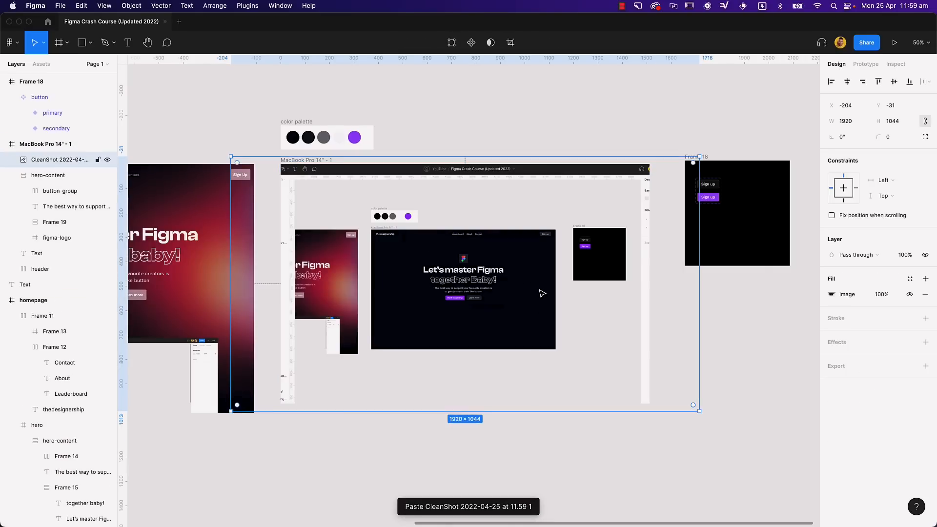
Scale the pasted screenshot to 1080 × 588 and place it horizontally centred below the hero buttons at Y 672.
left_click_drag(541, 317, 541, 383)
left_click_drag(700, 220, 594, 278)
left_click_drag(496, 314, 499, 355)
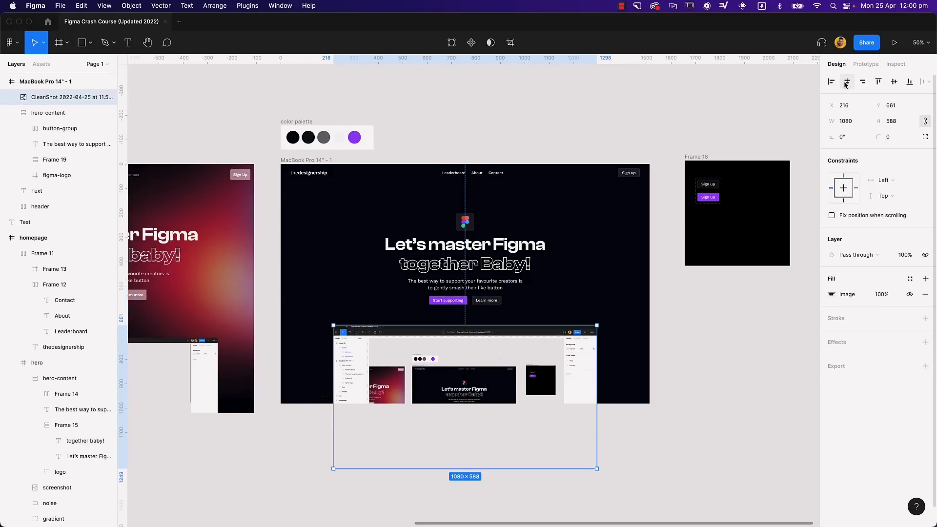
key("shift+0")
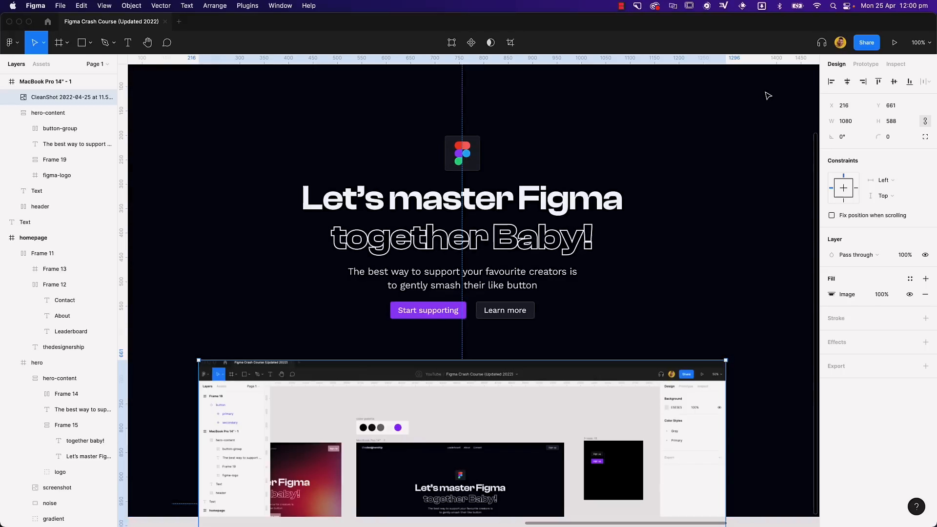
scroll(613, 251, "down", 3)
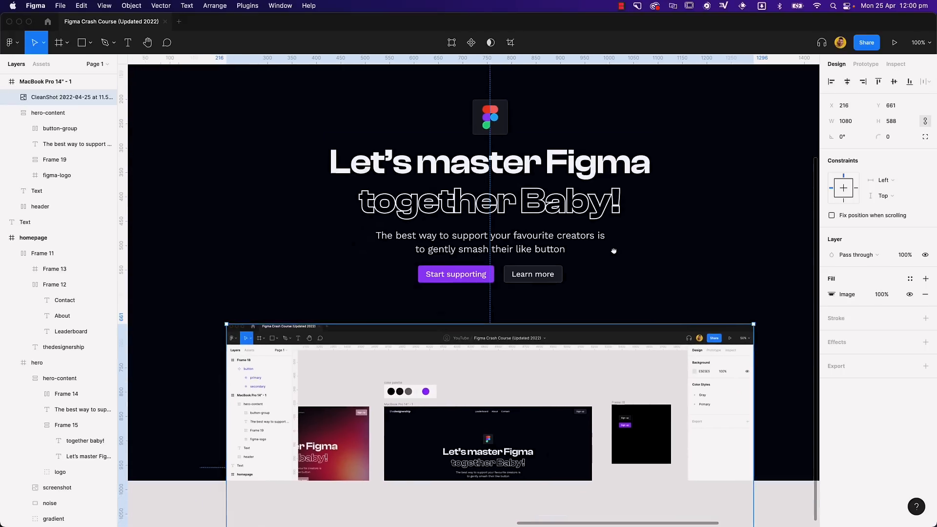
left_click_drag(628, 364, 626, 368)
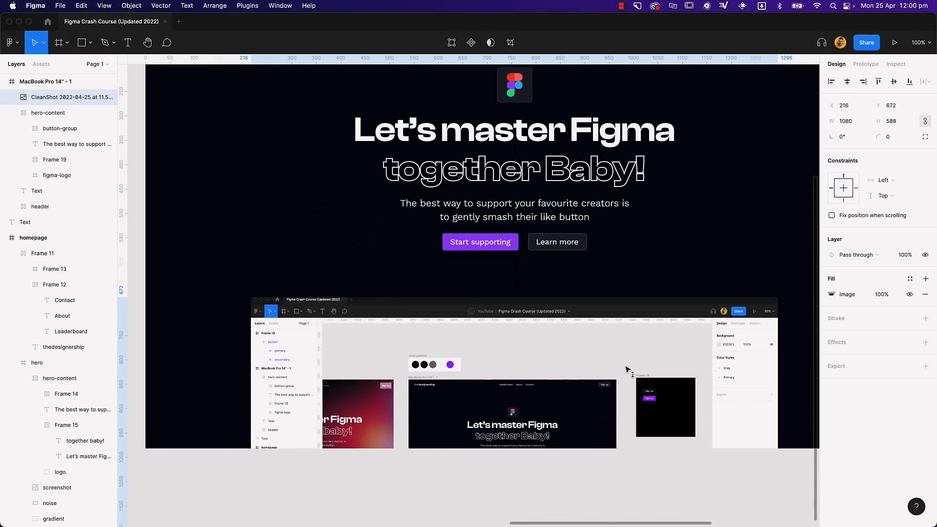
left_click_drag(696, 222, 656, 339)
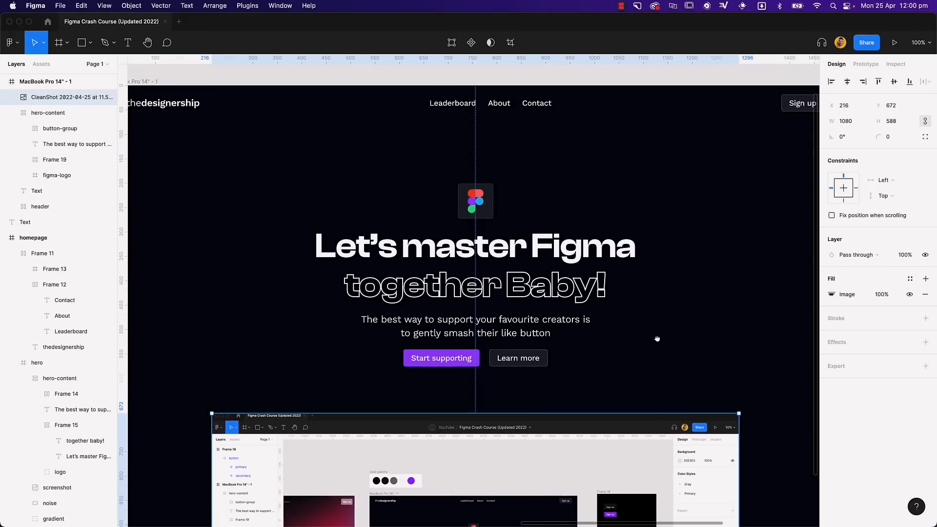
Set the screenshot image's constraints to Center horizontally and Top vertically.
left_click(886, 183)
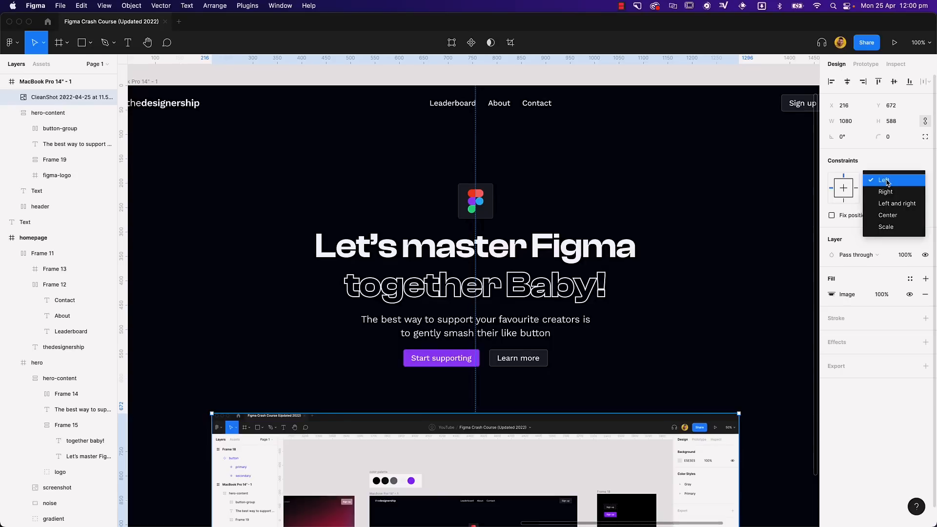
left_click(893, 219)
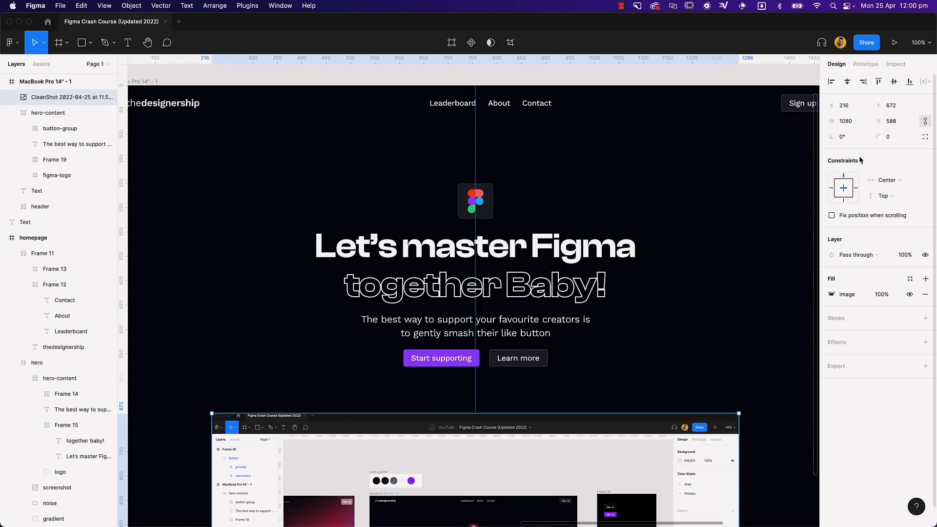
left_click(887, 197)
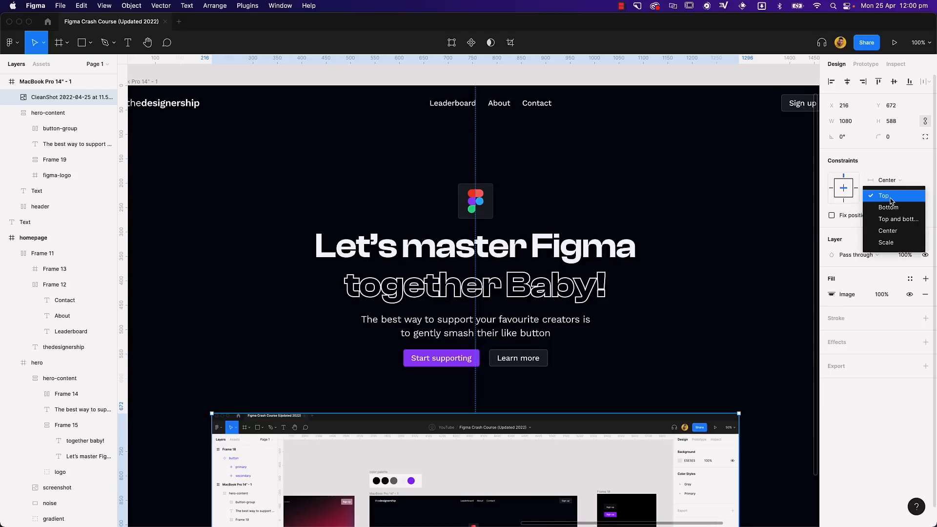
left_click(891, 198)
left_click(533, 82)
Test the screenshot's constraints by resizing the MacBook Pro 14" - 1 frame, and restore its width.
key("minus")
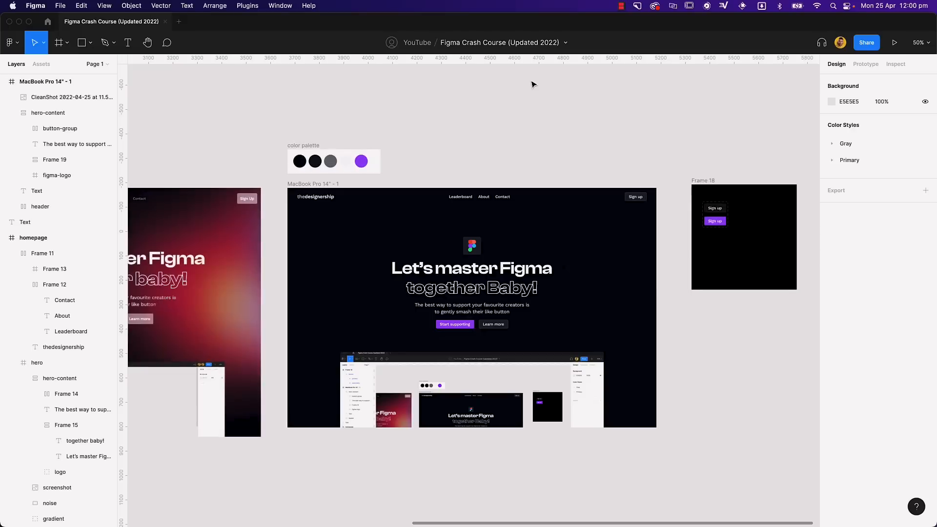
left_click(323, 184)
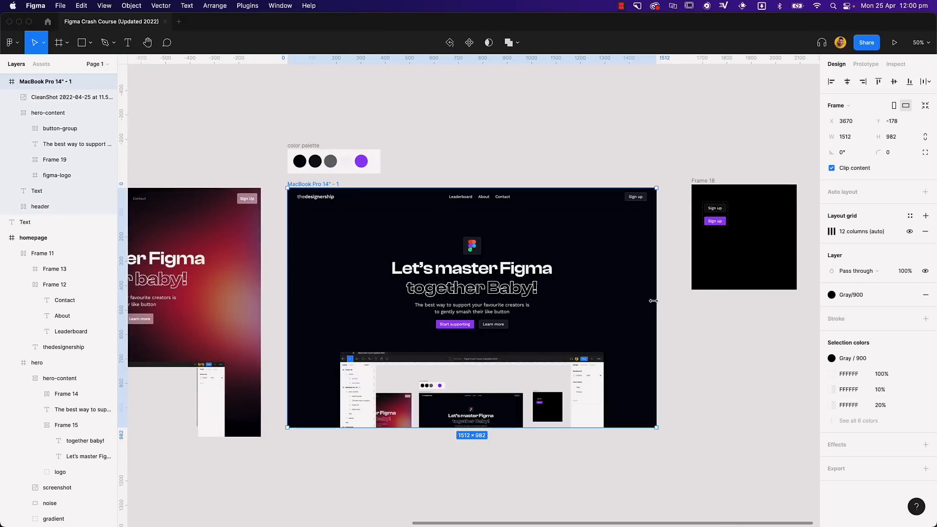
mouse_move(652, 302)
left_mouse_down()
mouse_move(737, 305)
mouse_move(576, 307)
mouse_move(781, 308)
mouse_move(488, 307)
mouse_move(737, 311)
mouse_move(575, 312)
mouse_move(643, 314)
left_mouse_up()
left_click(554, 130)
left_click_drag(530, 162, 542, 145)
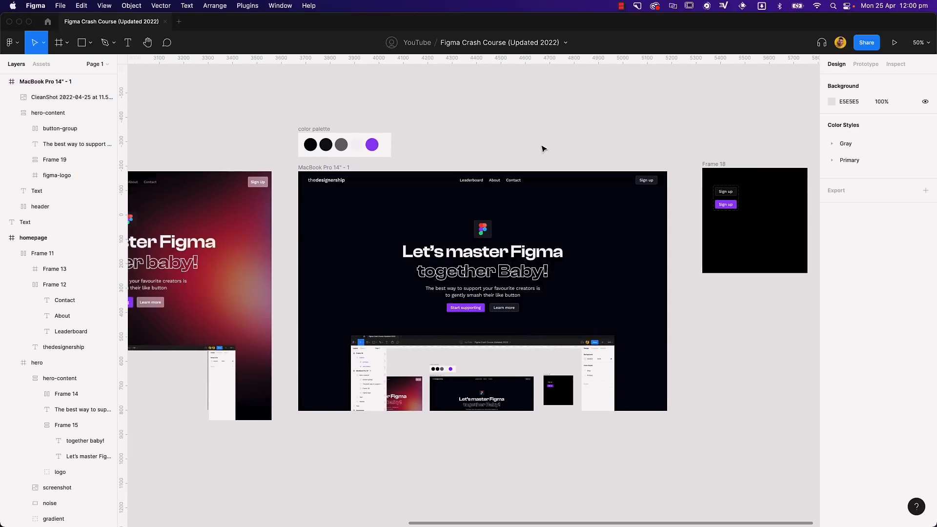
Compare the page with the homepage reference and move Frame 18 closer beside the MacBook Pro 14" - 1 frame, at X 5210.
key("shift+0")
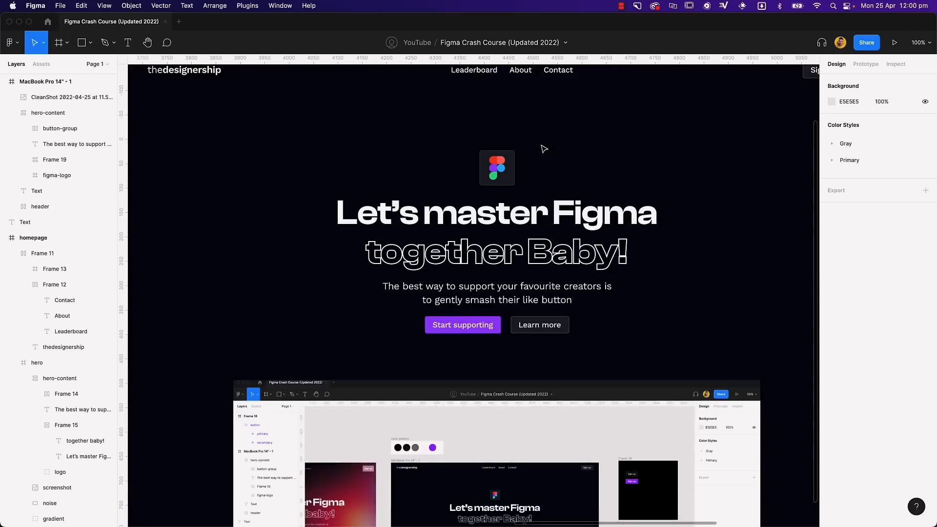
scroll(540, 144, "left", 12)
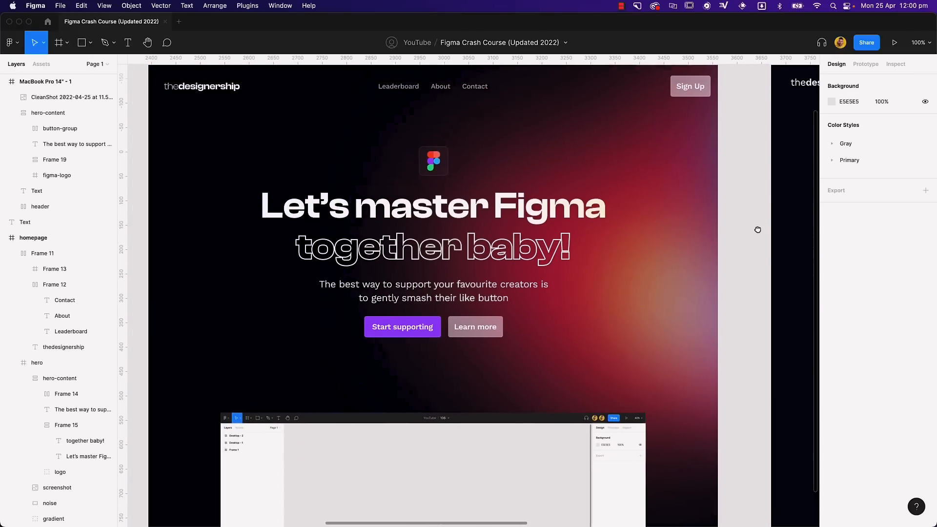
scroll(757, 226, "right", 12)
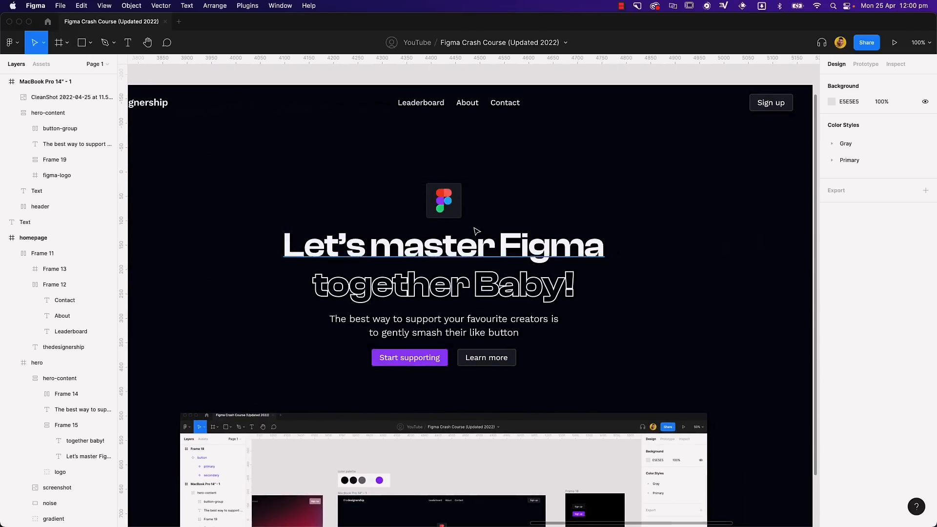
key("minus")
left_click(676, 187)
left_click_drag(677, 186, 660, 186)
scroll(624, 153, "right", 2)
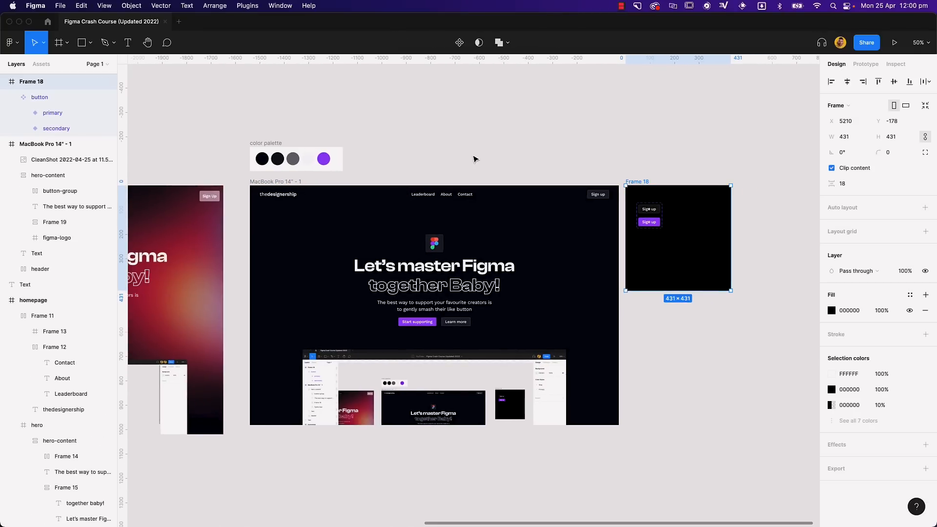
left_click(474, 159)
Duplicate the MacBook Pro 14" - 1 frame and select all the layers directly inside the copy.
scroll(453, 152, "right", 2)
left_click(18, 145)
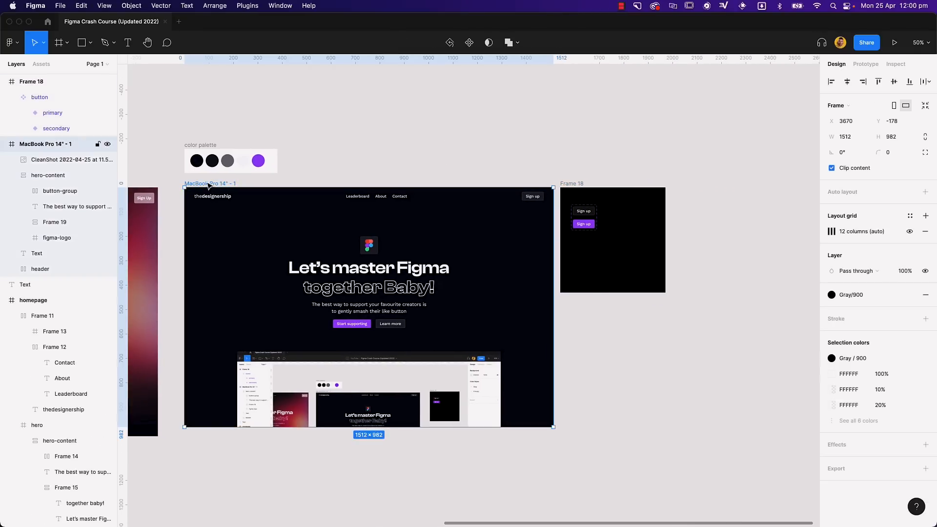
left_click(5, 144)
key("super+d")
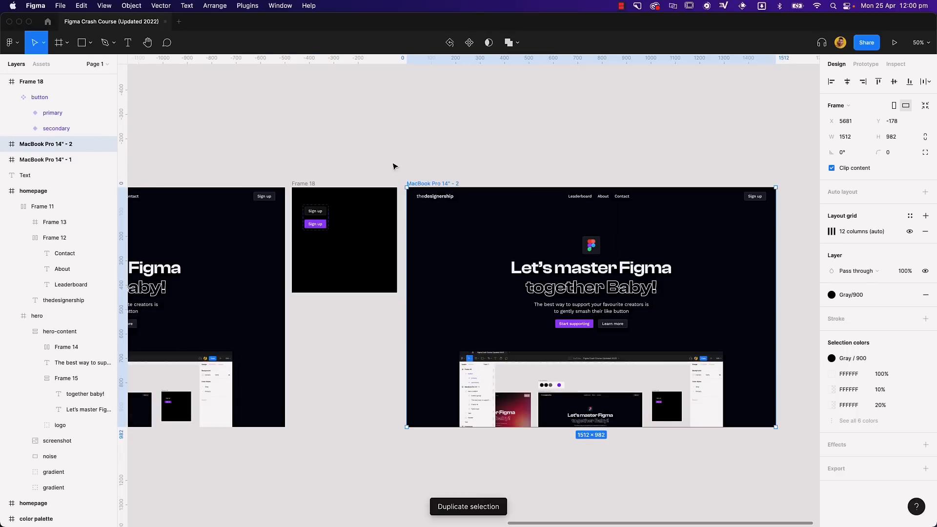
key("Return")
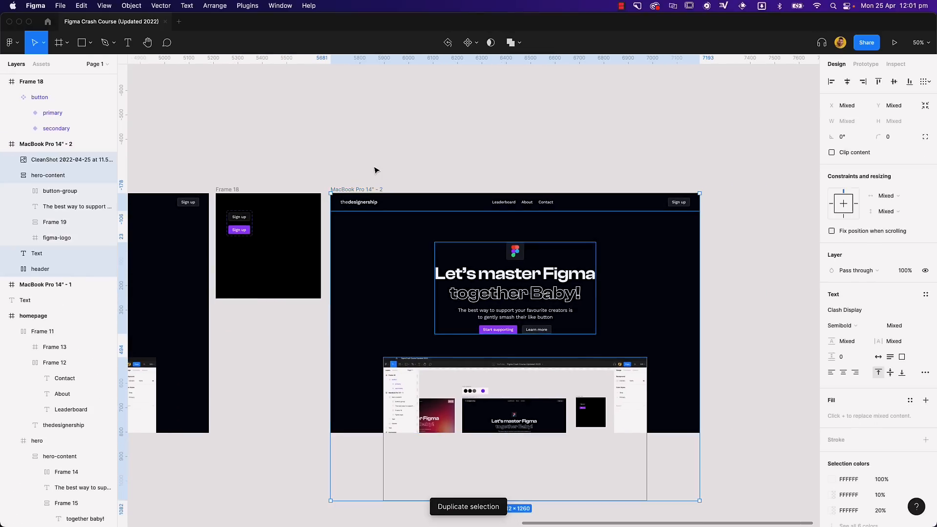
Delete the selected layers to empty the MacBook Pro 14" - 2 frame, and select the frame.
key("Delete")
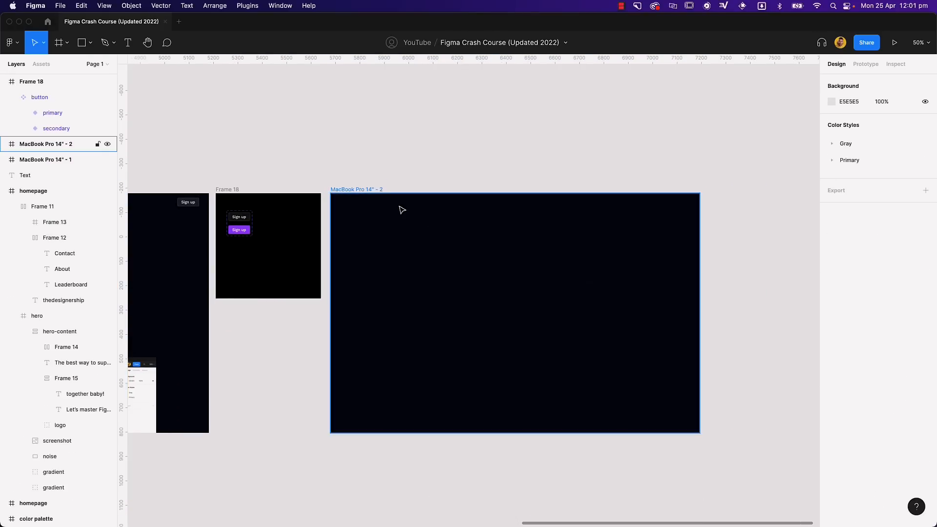
left_click(424, 333)
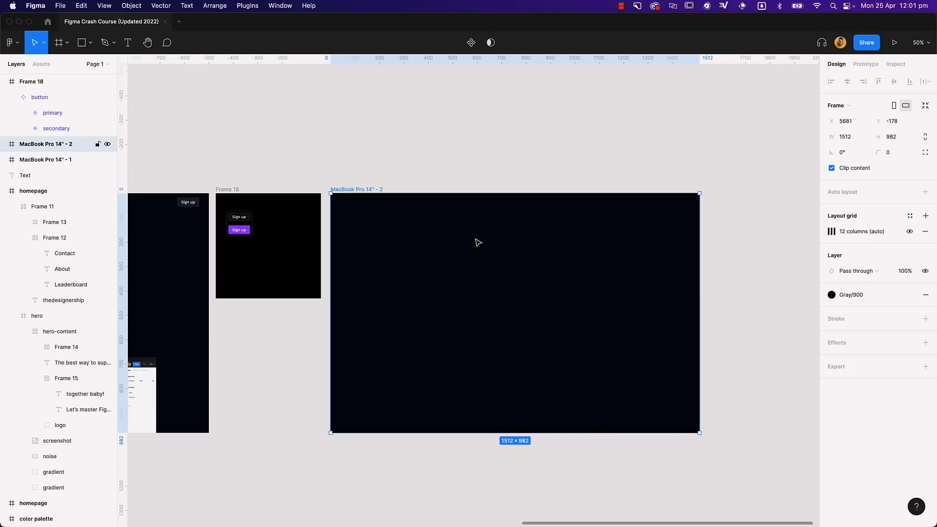
Draw a closed, partly curved blob with the Pen tool, about 1078 × 627, extending past the right edge of MacBook Pro 14" - 2.
key("p")
left_click(500, 248)
left_click(473, 283)
left_click(492, 304)
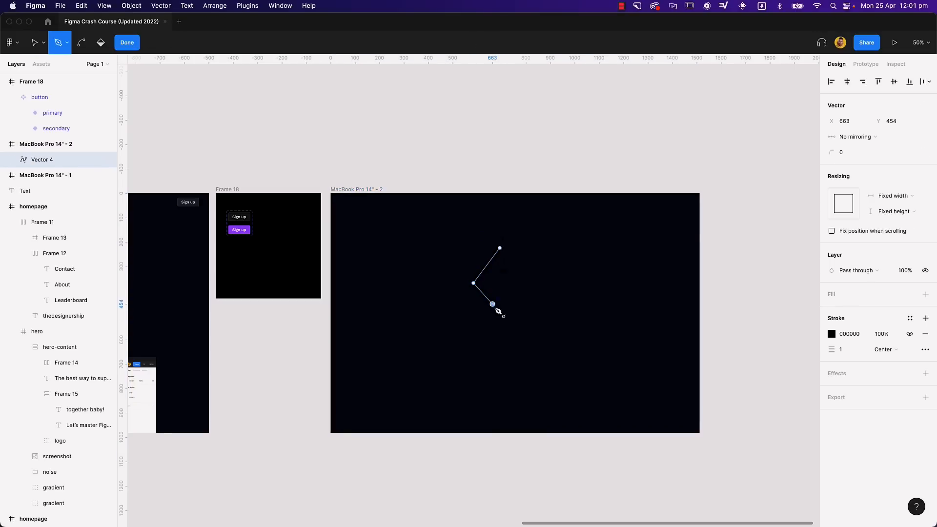
left_click(509, 322)
left_click(548, 340)
left_click(596, 352)
left_click_drag(641, 369, 696, 378)
left_click_drag(726, 350, 733, 333)
left_click_drag(726, 307, 707, 292)
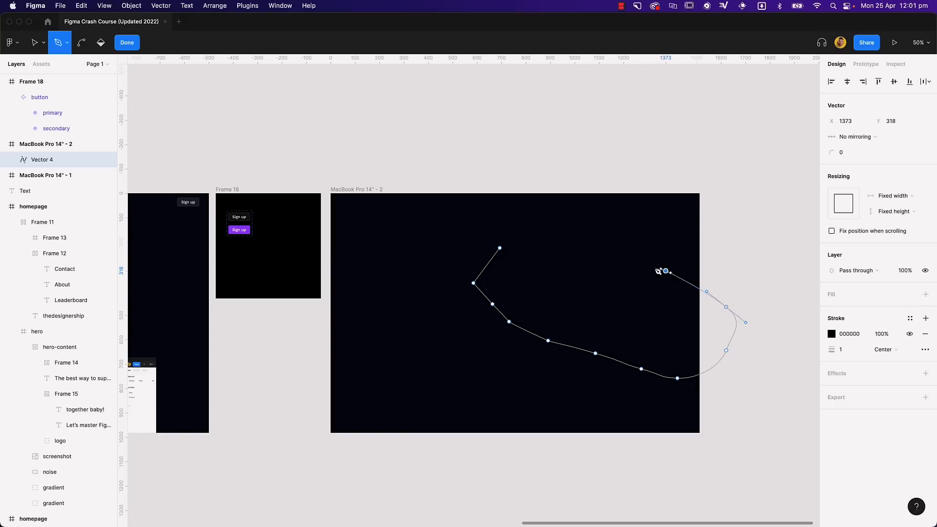
left_click_drag(665, 271, 650, 268)
left_click_drag(621, 265, 603, 262)
left_click_drag(569, 252, 526, 227)
left_click_drag(502, 237, 497, 244)
left_click(500, 248)
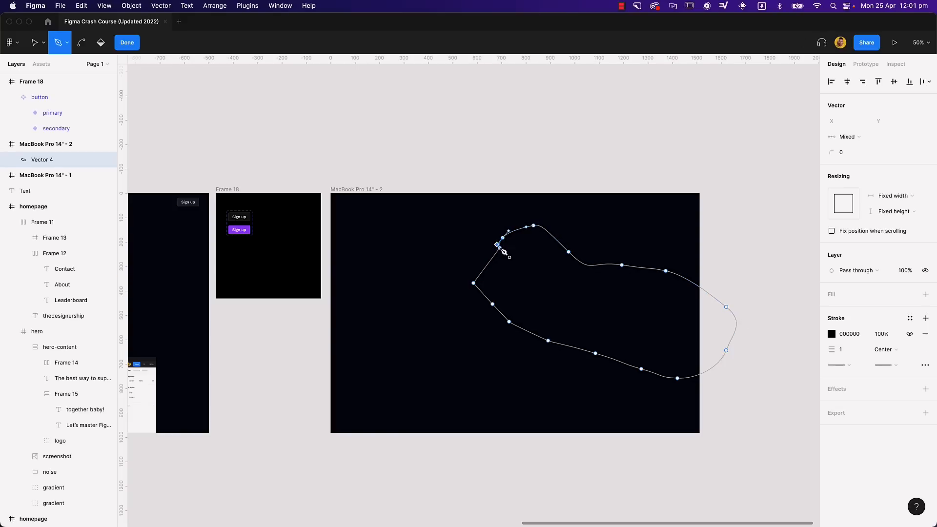
key("Escape")
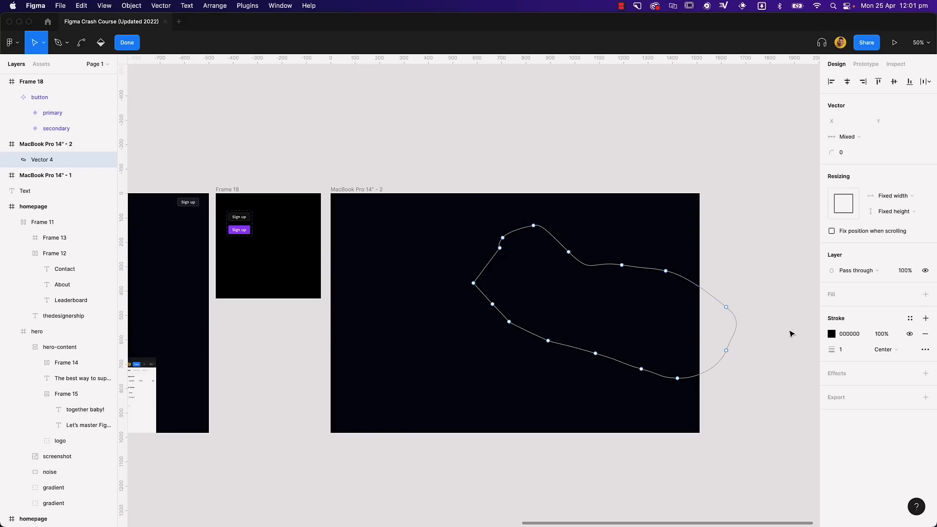
Remove the blob's stroke and give it a solid yellow FFCF26 fill.
left_click(924, 334)
left_click(925, 294)
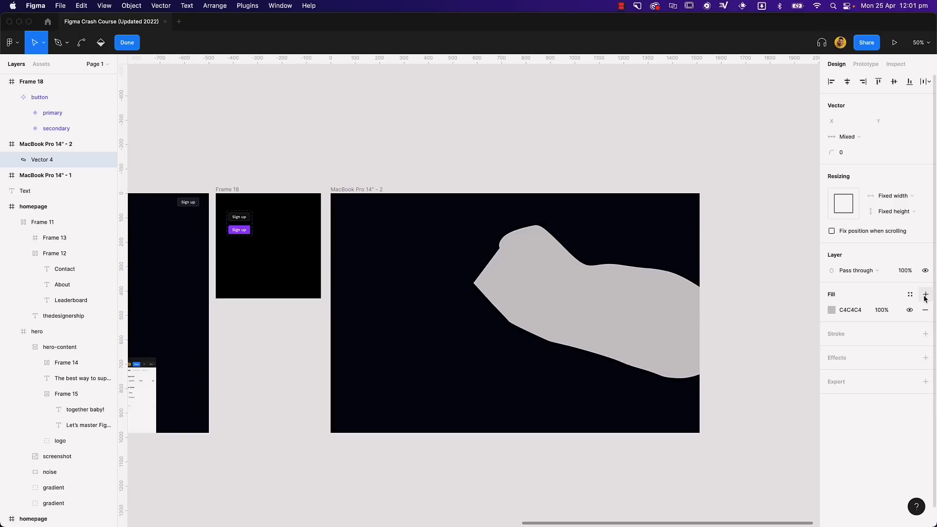
left_click(831, 310)
left_click_drag(738, 344, 783, 300)
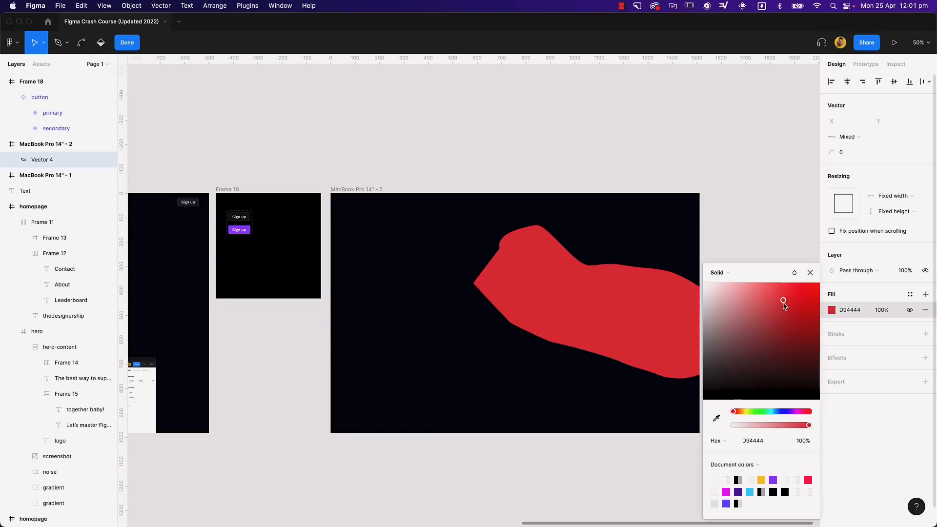
left_click_drag(742, 414, 746, 413)
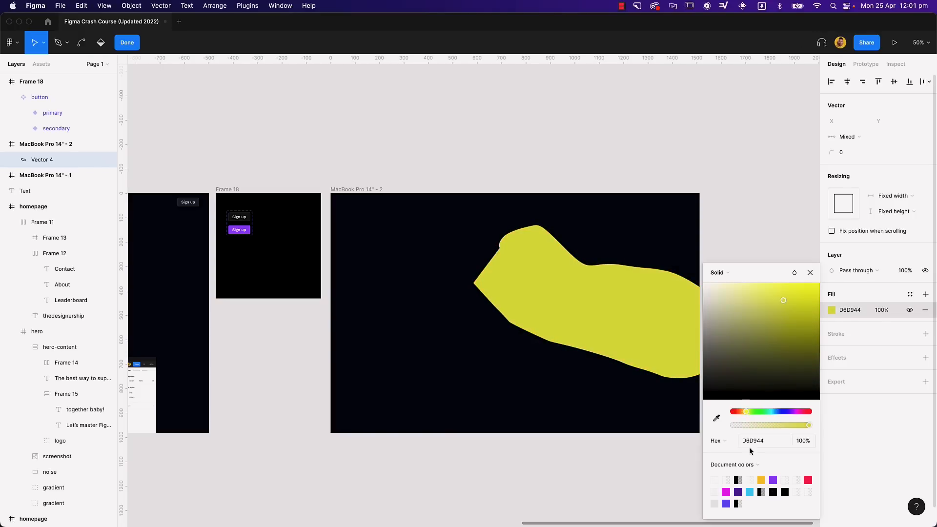
left_click(761, 479)
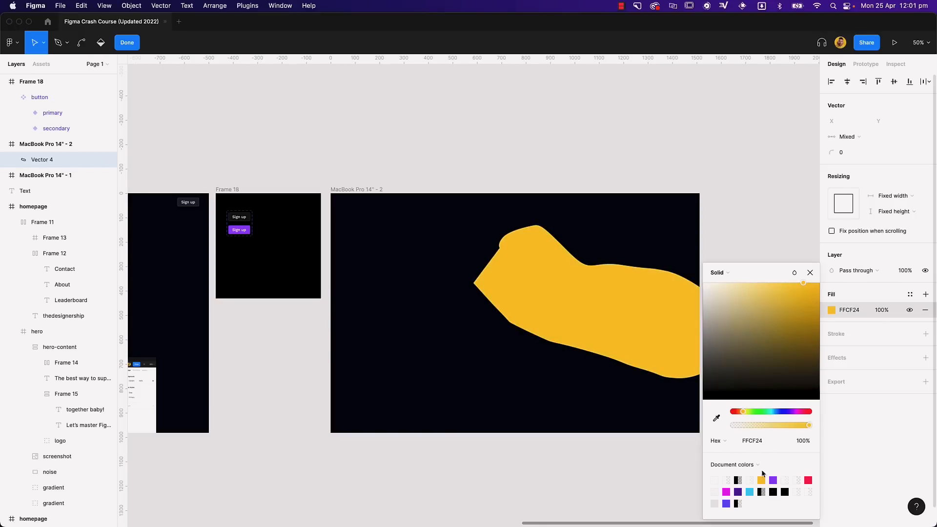
left_click(803, 285)
left_click(809, 273)
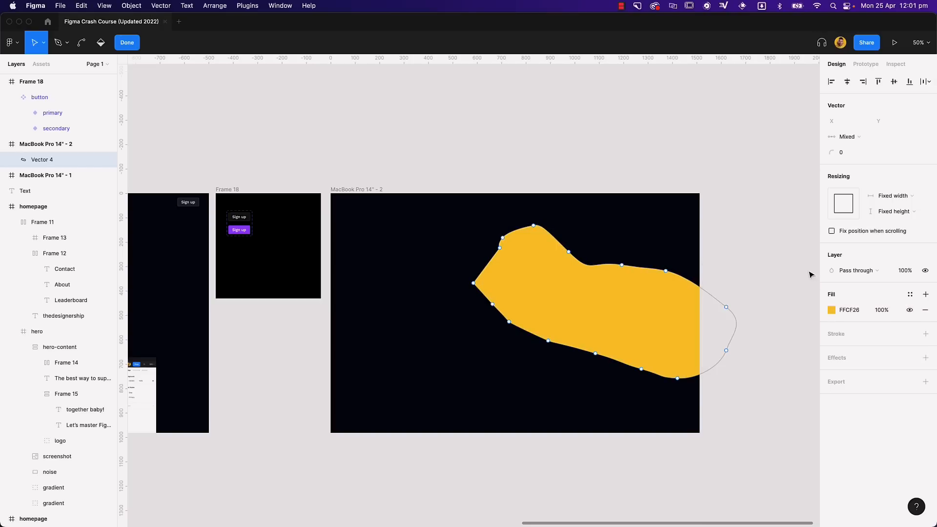
Finish vector editing and move the yellow shape down and right to X 609, Y 261.
key("Escape")
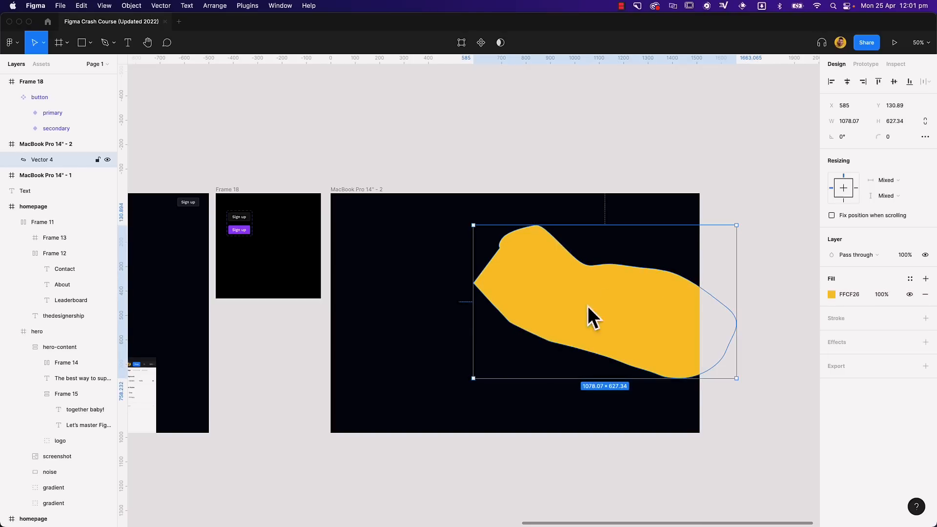
mouse_move(587, 316)
left_mouse_down()
mouse_move(570, 314)
mouse_move(573, 303)
mouse_move(604, 320)
mouse_move(596, 314)
left_mouse_up()
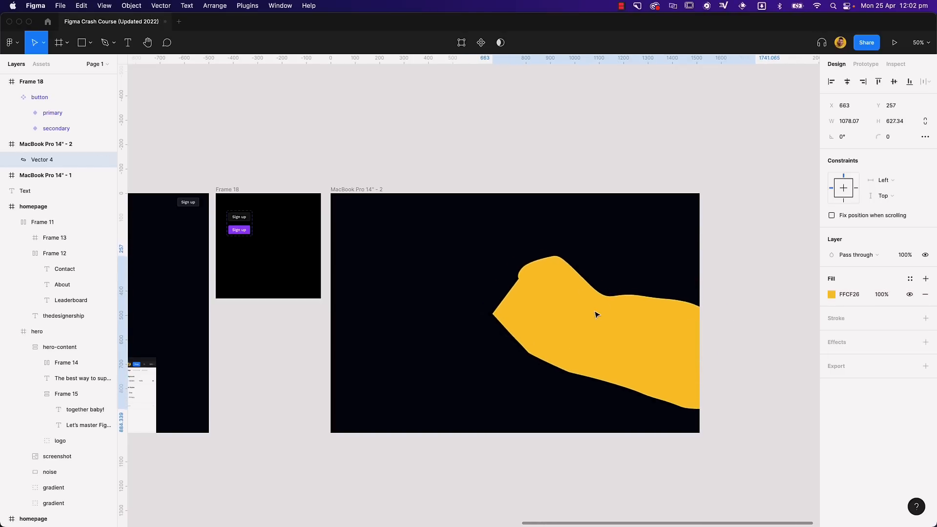
left_click(638, 234)
Draw a second closed, curved blob with the Pen tool, overlapping the yellow shape's upper part and the frame's right edge.
key("p")
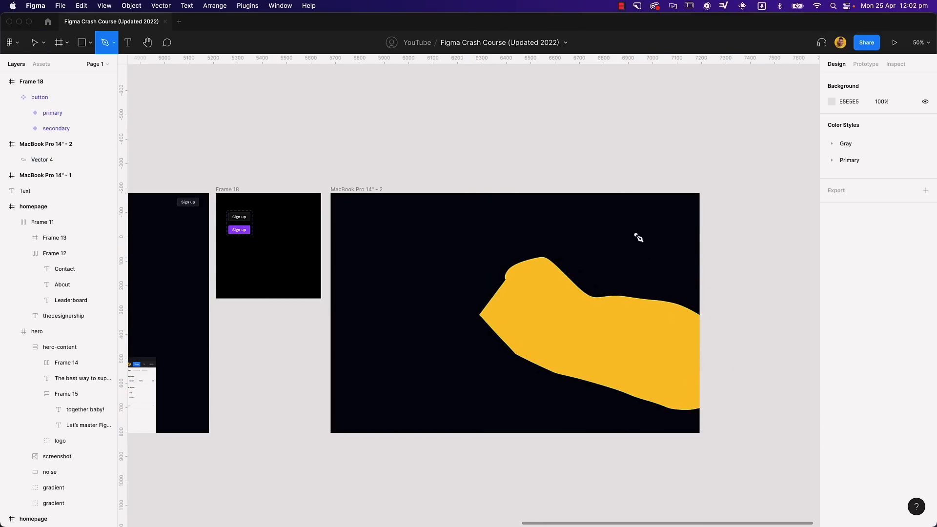
left_click(597, 226)
left_click_drag(550, 227, 535, 256)
left_click_drag(539, 292, 571, 312)
left_click_drag(620, 328, 644, 354)
left_click_drag(689, 340, 700, 315)
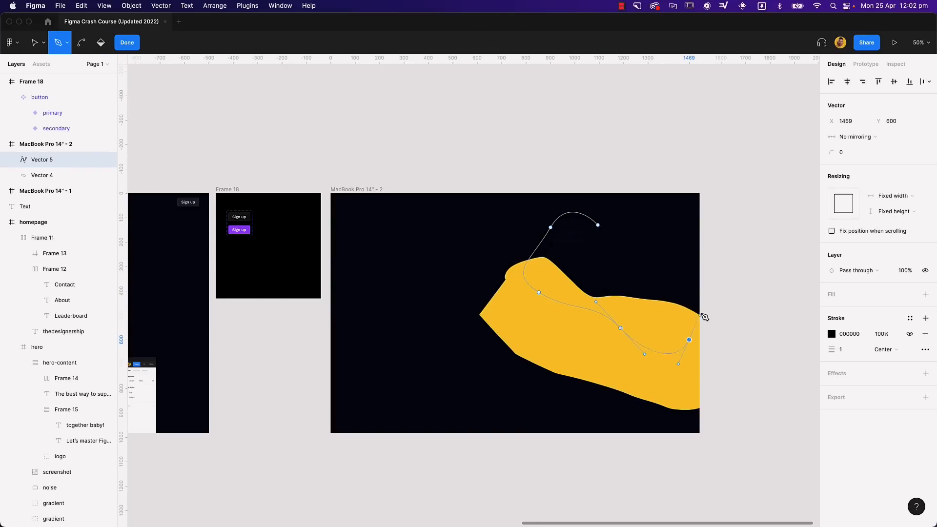
left_click(736, 352)
left_click(759, 260)
left_click_drag(735, 202, 674, 204)
left_click_drag(649, 219, 624, 225)
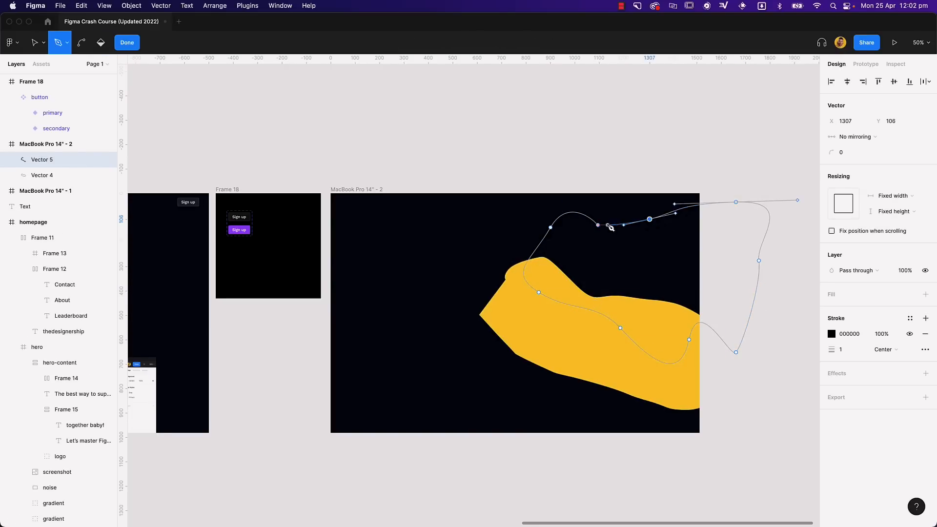
left_click(607, 225)
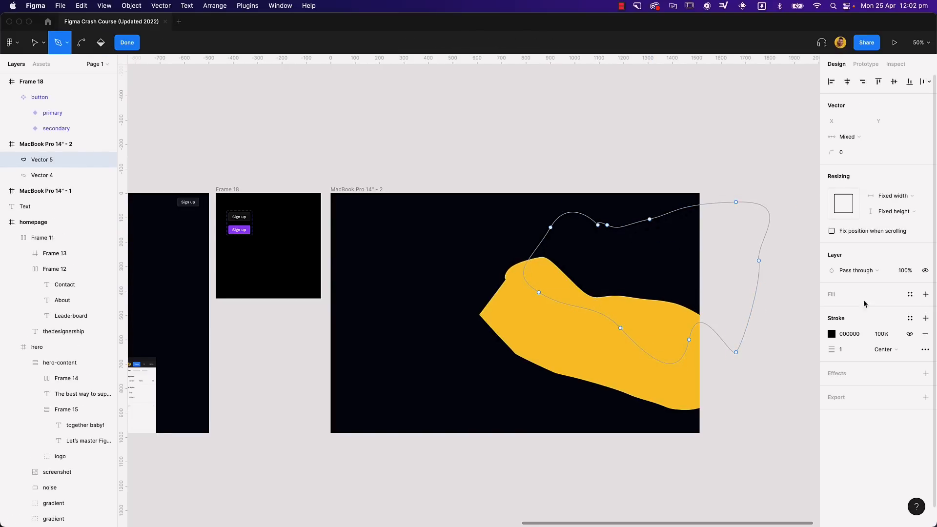
Remove the second blob's stroke and give it a solid purple A259FF fill.
left_click(925, 334)
left_click(926, 294)
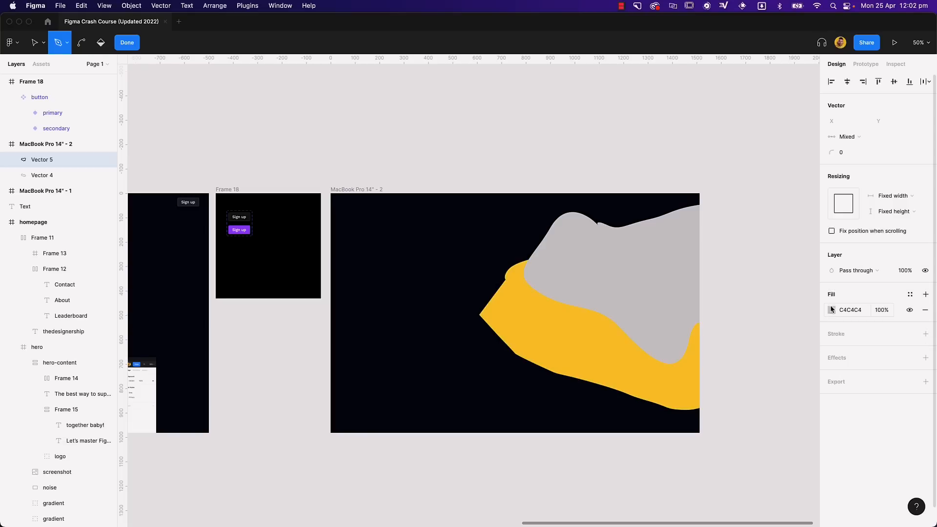
left_click(831, 309)
left_click(774, 480)
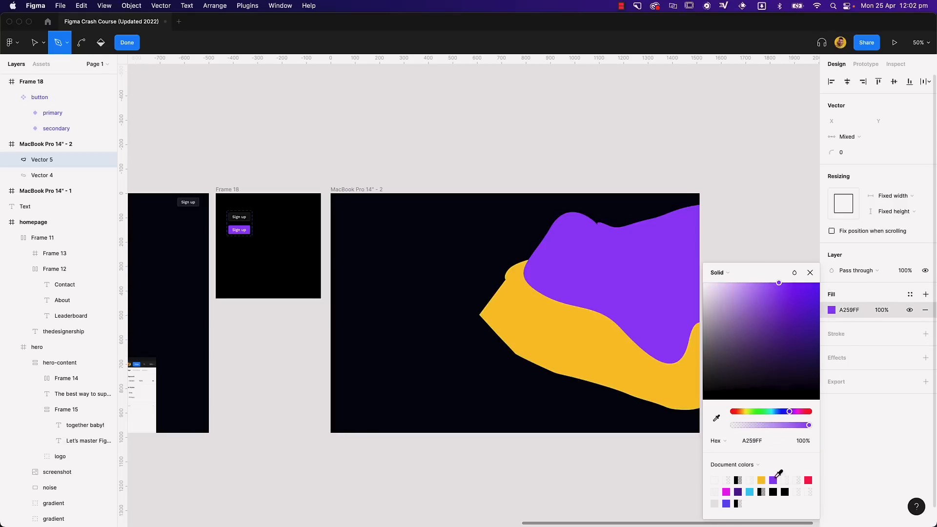
left_click(769, 159)
left_click(650, 259)
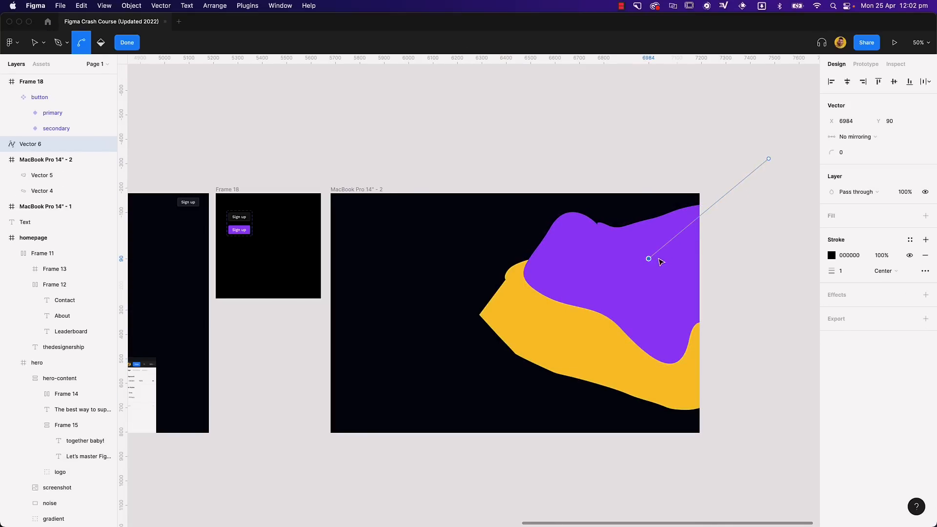
key("super+z")
key("super+z")
Draw a third closed, curved blob with the Pen tool, about 1184 × 899, starting above the frame and covering the purple shape.
left_click(564, 170)
left_click(518, 212)
left_click_drag(491, 244, 524, 289)
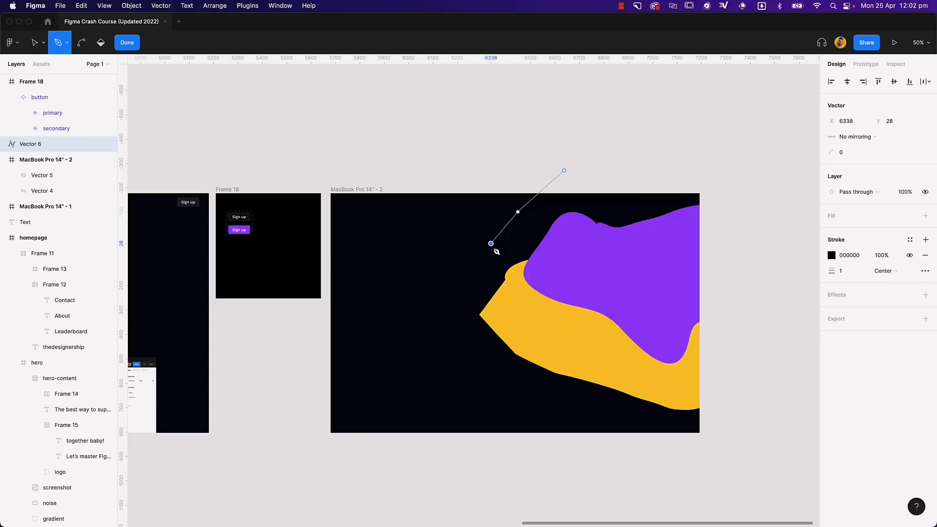
left_click_drag(608, 320, 617, 324)
left_click_drag(641, 358, 690, 351)
left_click_drag(732, 283, 744, 253)
left_click_drag(749, 246, 769, 229)
left_click_drag(745, 172, 710, 156)
left_click_drag(650, 153, 637, 153)
left_click_drag(596, 152, 575, 179)
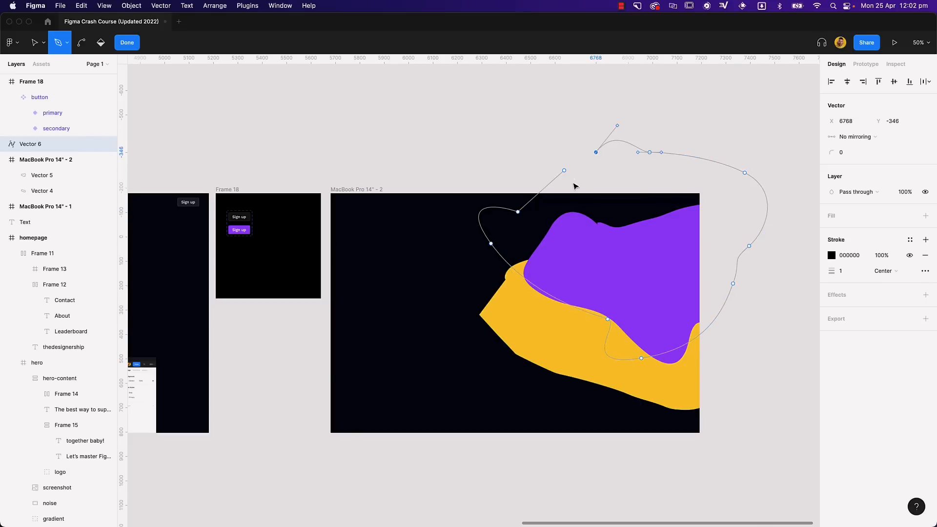
left_click(564, 170)
Remove the third blob's stroke, fill it with magenta F335F6, and select it as an object.
left_click(924, 255)
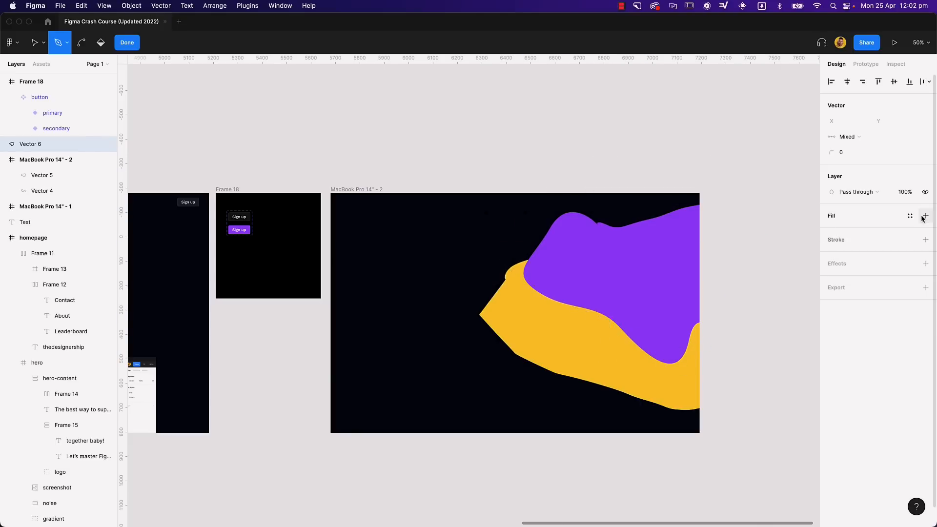
left_click(926, 216)
left_click(831, 231)
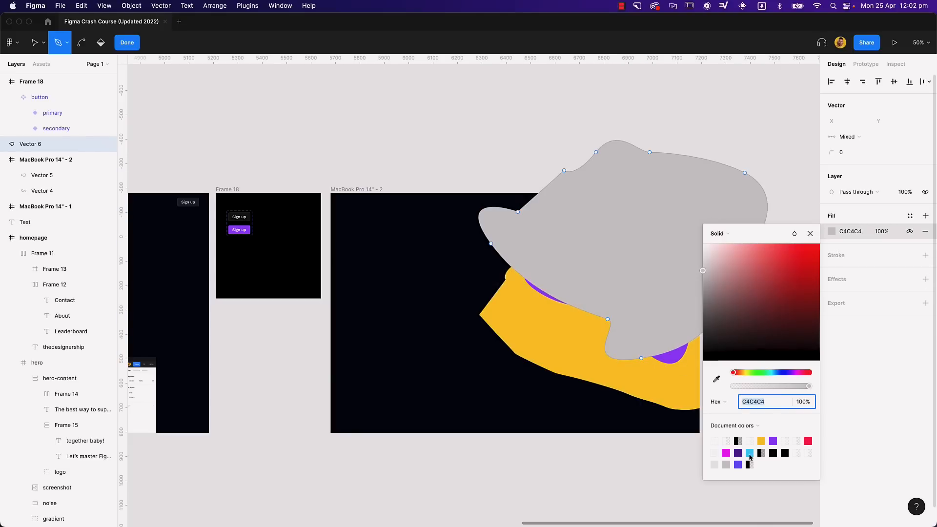
left_click(726, 453)
key("Return")
left_click(602, 467)
left_click(622, 294)
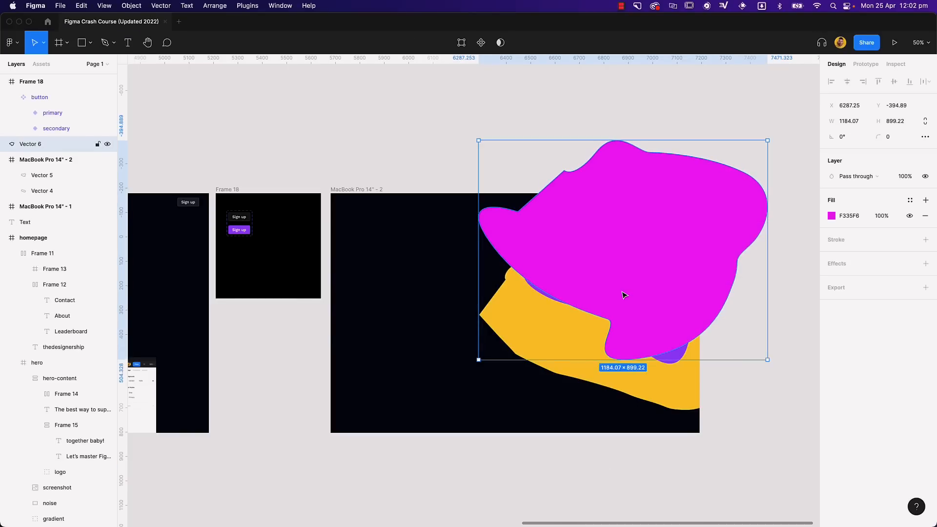
Move the magenta shape into the MacBook Pro 14" - 2 frame at X 524, Y 427, and send it behind the other shapes.
key("super+bracketleft")
key("super+bracketright")
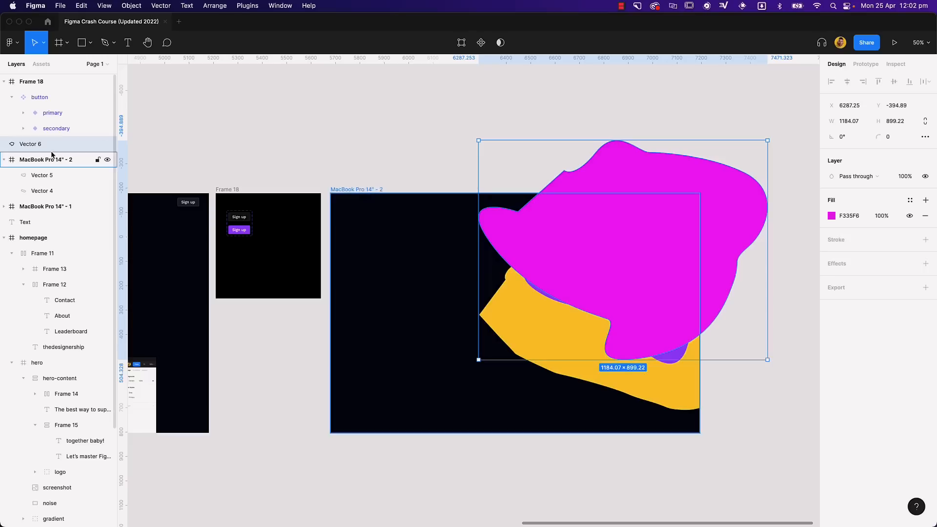
left_click_drag(52, 172, 52, 168)
left_click_drag(632, 240, 629, 389)
key("super+bracketleft")
key("super+bracketleft")
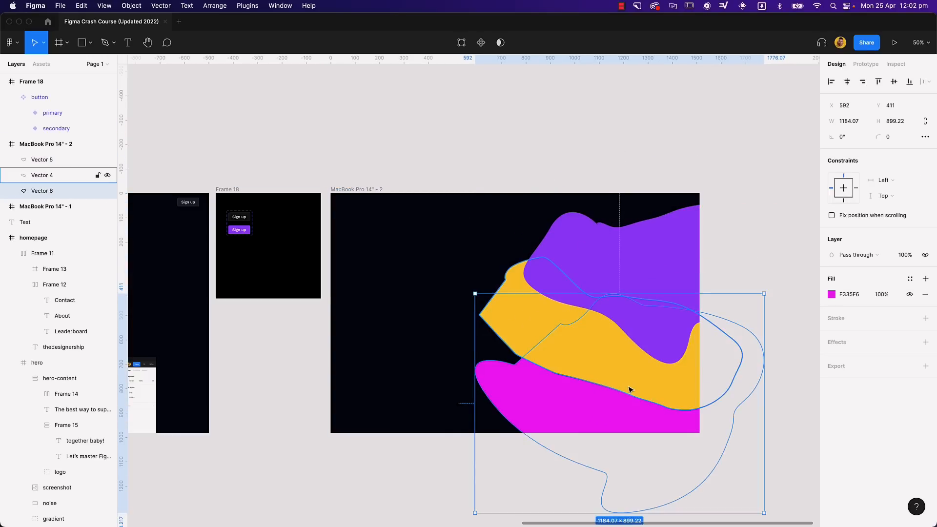
left_click_drag(565, 396, 548, 400)
Bring the magenta shape in front of the other shapes, and send it to the back again.
right_click(540, 411)
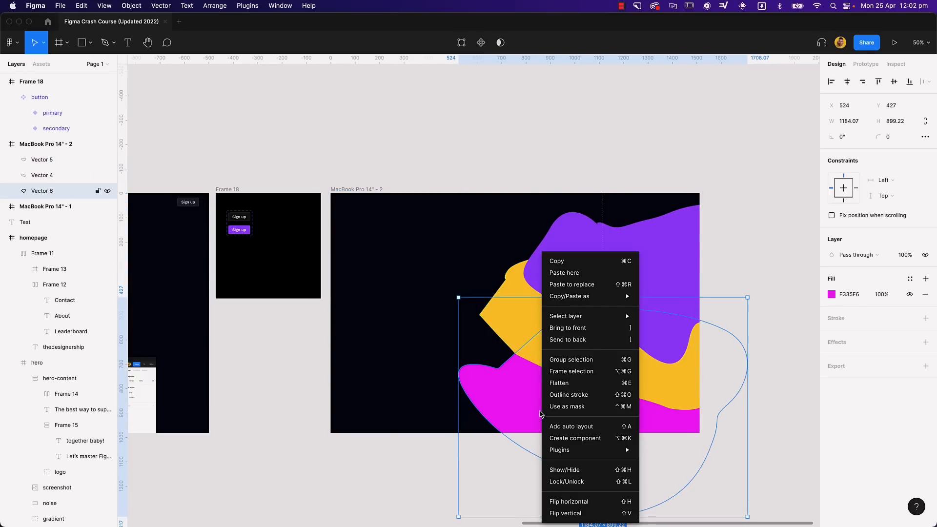
left_click(596, 328)
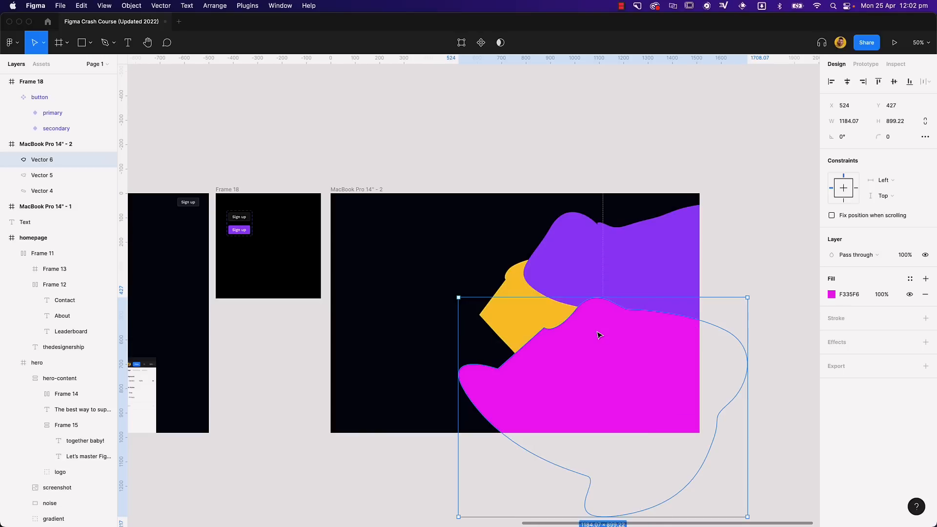
right_click(584, 337)
left_click(613, 340)
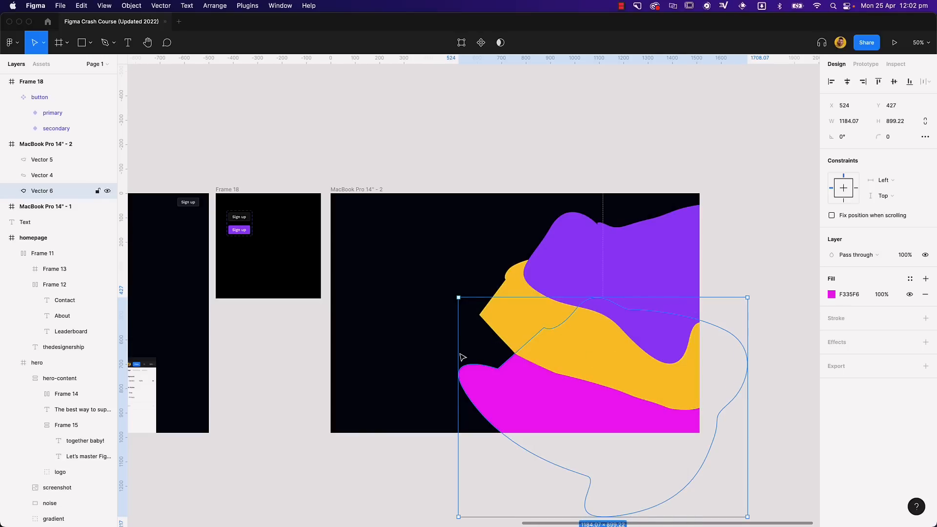
Lower the magenta shape to Y 491 and select the yellow shape.
mouse_move(557, 387)
left_mouse_down()
mouse_move(585, 411)
mouse_move(609, 407)
mouse_move(550, 420)
mouse_move(557, 404)
left_mouse_up()
left_click(742, 237)
left_click(516, 324)
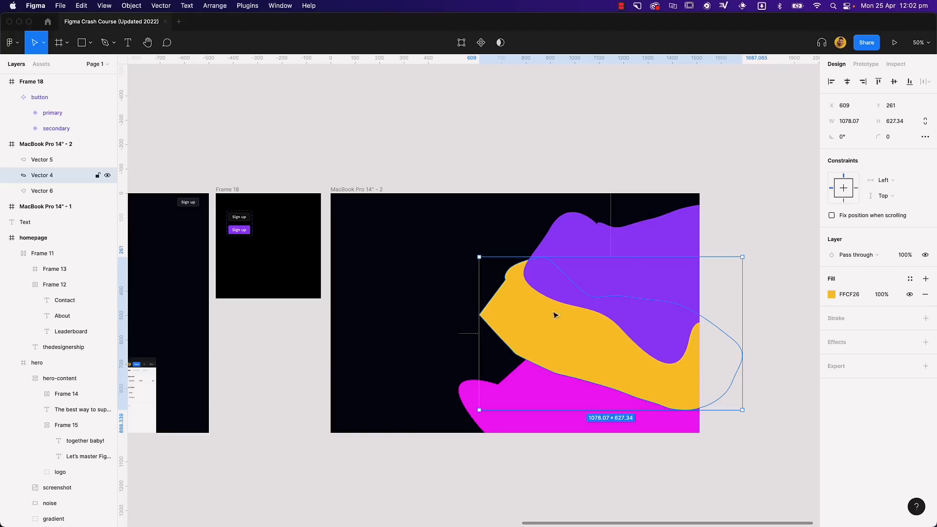
Duplicate the magenta shape and move the copy across the frame's top edge, to X 672, Y -379.
left_click(498, 416)
key("super+d")
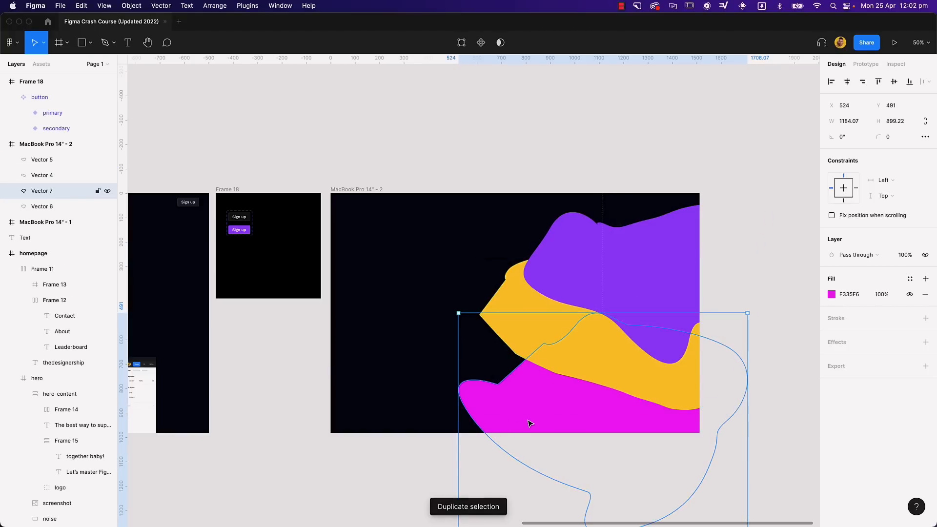
left_click_drag(526, 422, 562, 210)
Fill the copied shape with blue 35D4F6, shift it slightly to the left, and deselect it.
left_click(832, 295)
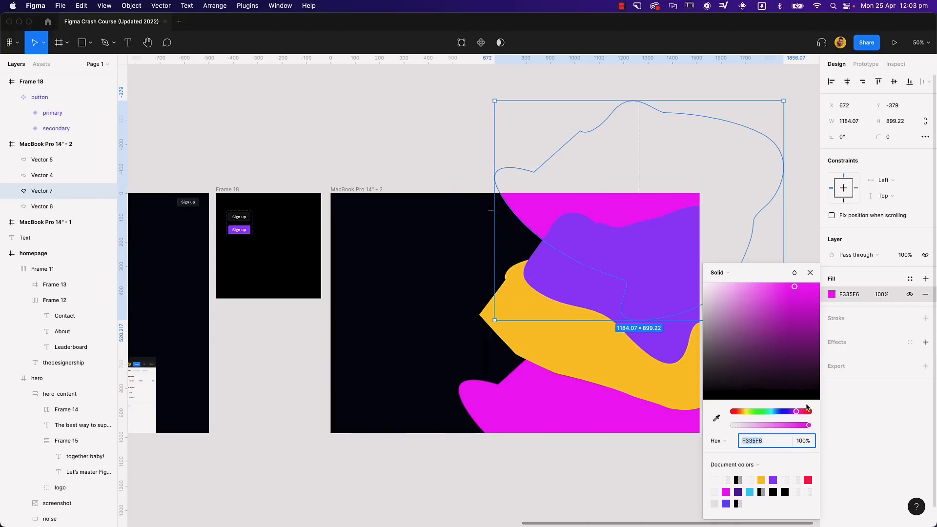
left_click(751, 492)
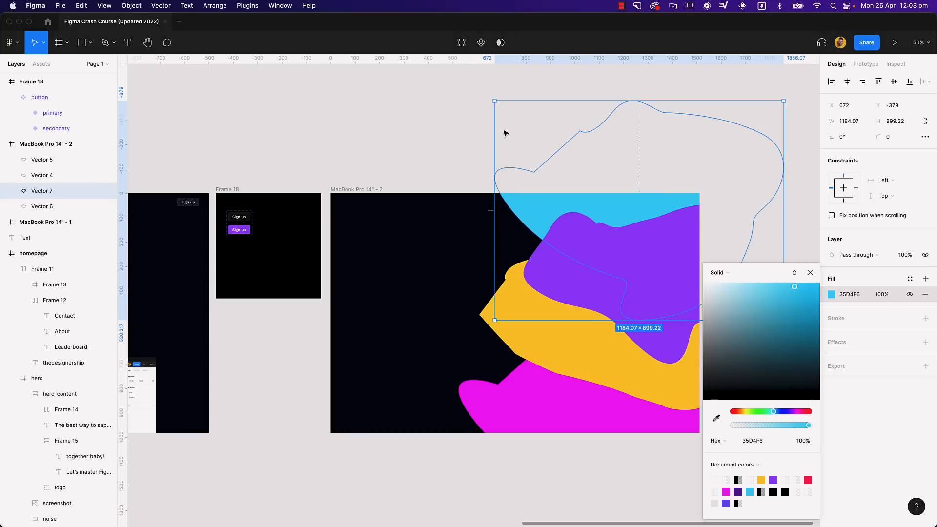
left_click(432, 149)
scroll(537, 185, "left", 3)
mouse_move(591, 198)
left_mouse_down()
mouse_move(667, 198)
mouse_move(592, 199)
left_mouse_up()
left_click(504, 135)
scroll(450, 126, "right", 2)
left_click(411, 132)
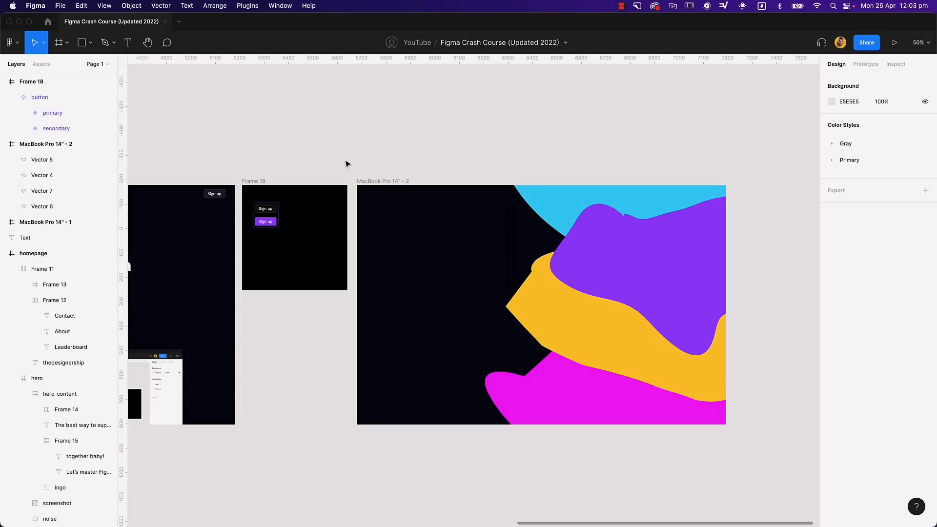
Apply a layer blur of 200 to all four shapes inside the MacBook Pro 14" - 2 frame and deselect them.
left_click(47, 145)
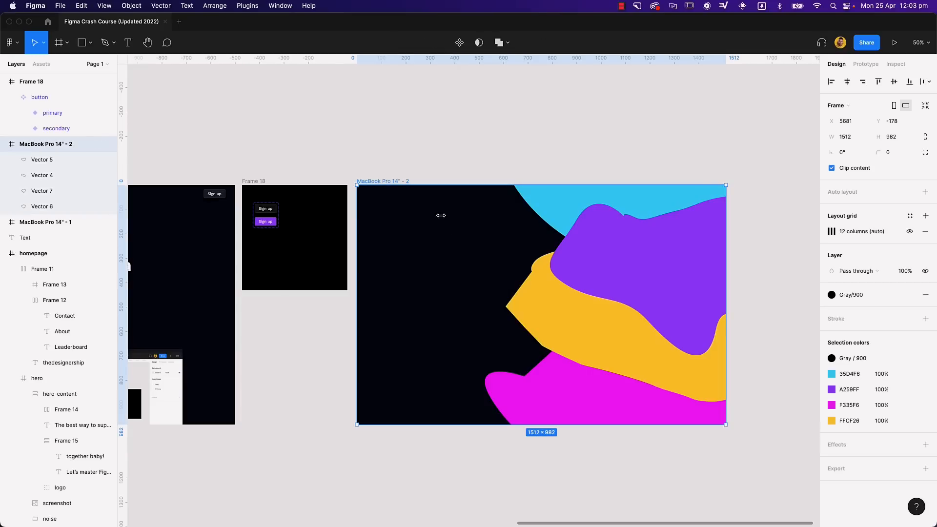
key("Return")
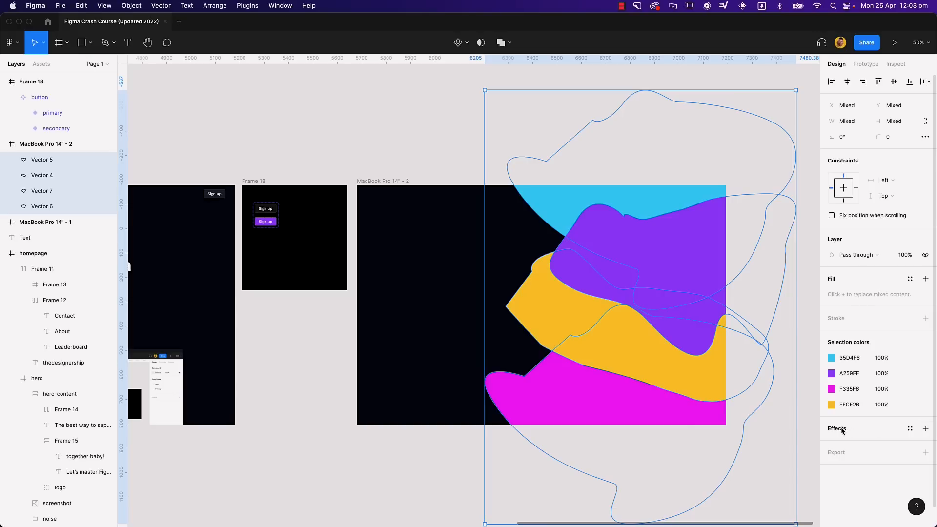
left_click(925, 430)
left_click(868, 445)
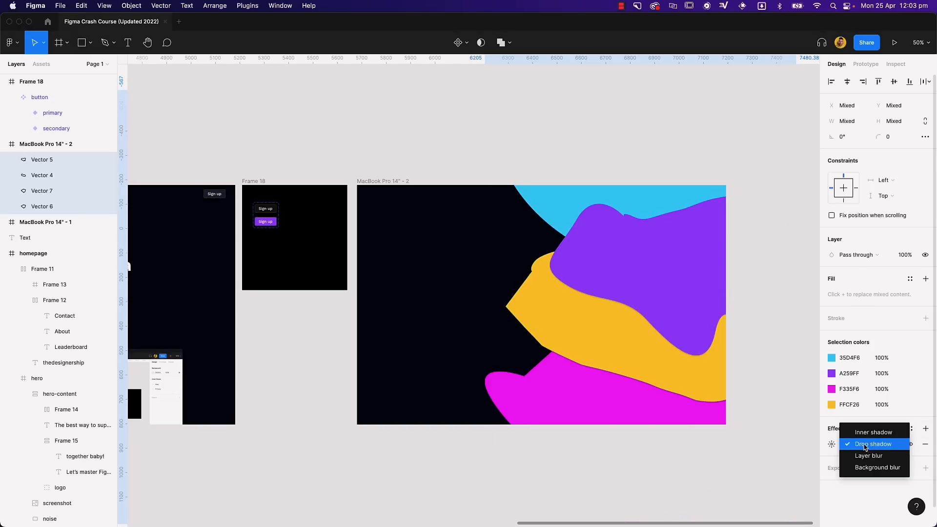
left_click(869, 456)
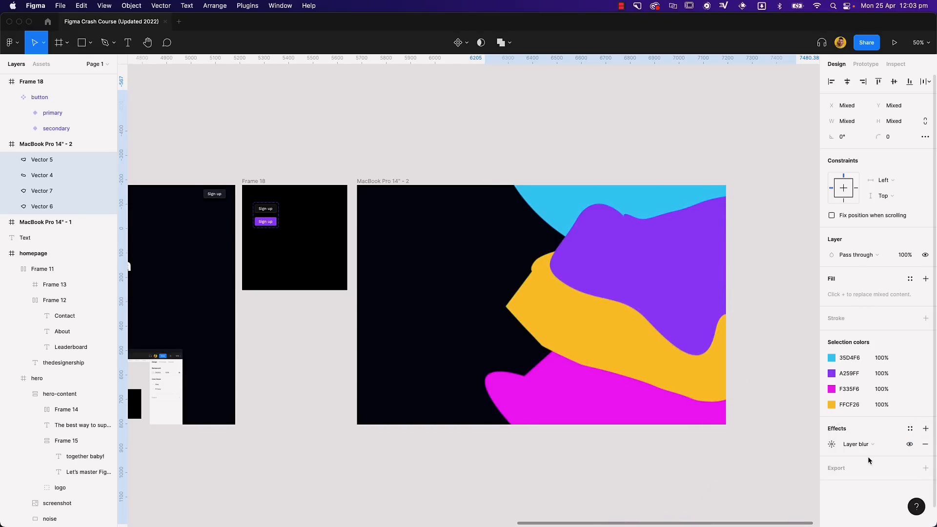
left_click(832, 445)
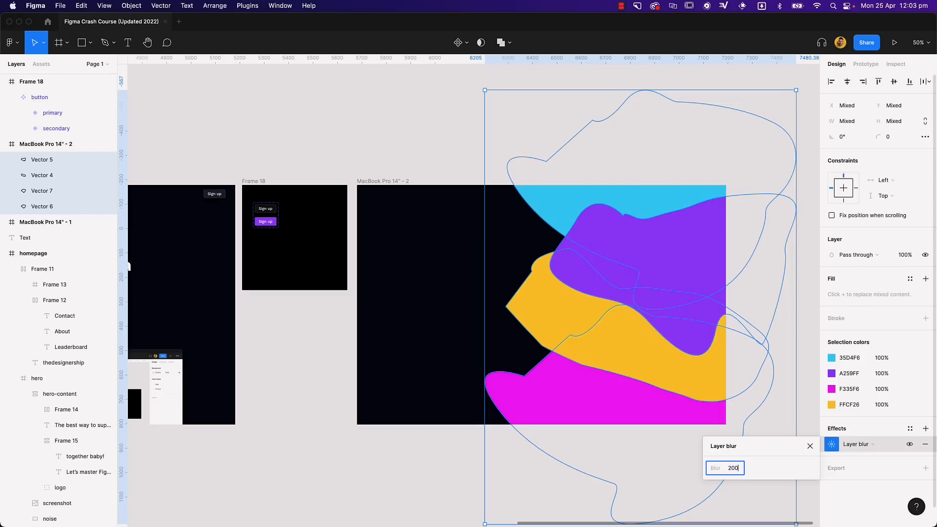
type("200")
key("Return")
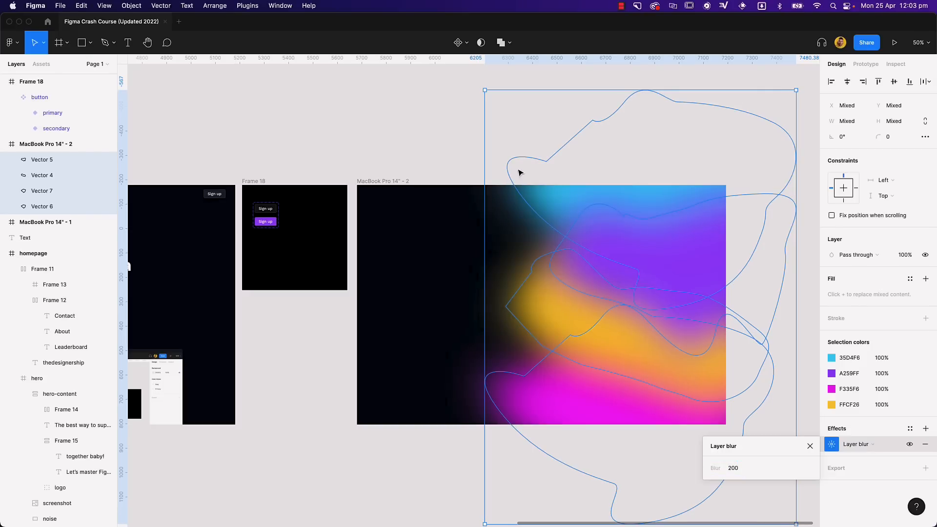
left_click(429, 140)
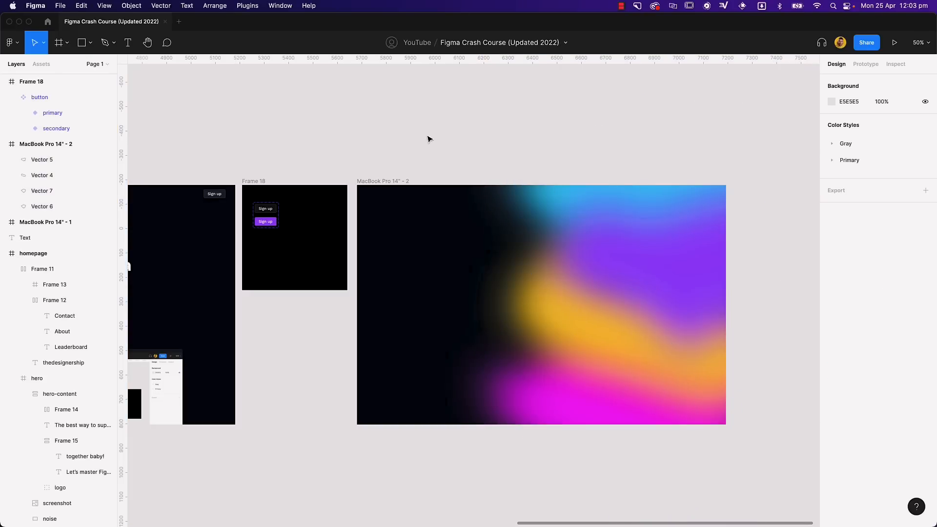
Shift the blurred purple, yellow and magenta shapes to rebalance the gradient, moving the magenta shape to X 694, Y 431.
left_click(654, 287)
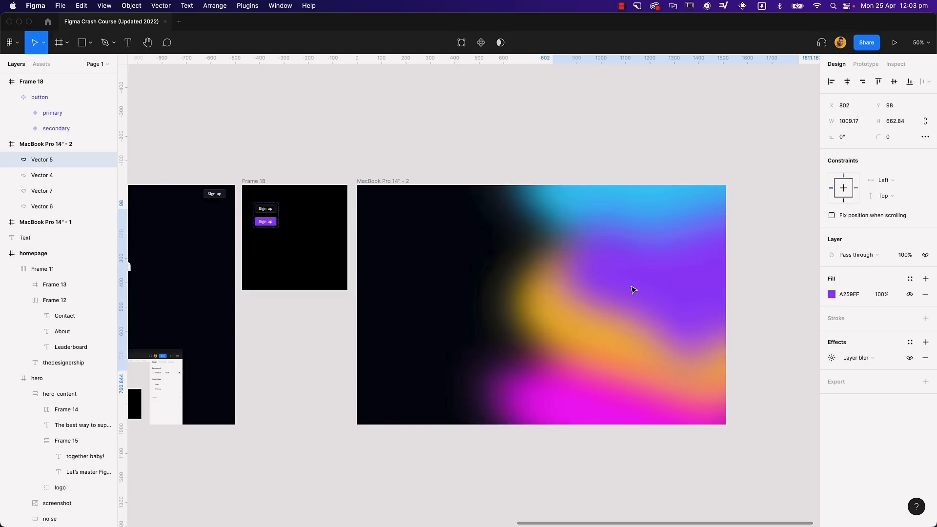
left_click_drag(546, 318, 554, 295)
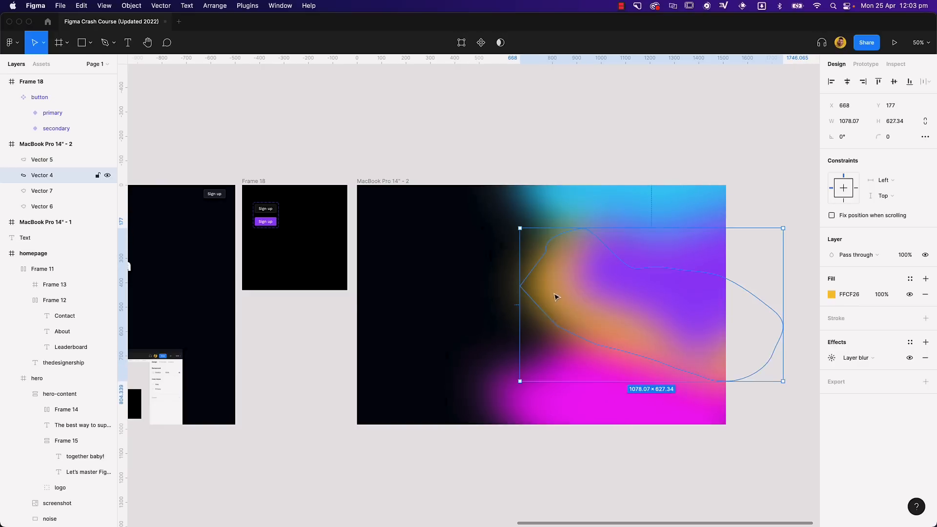
left_click_drag(547, 403, 587, 392)
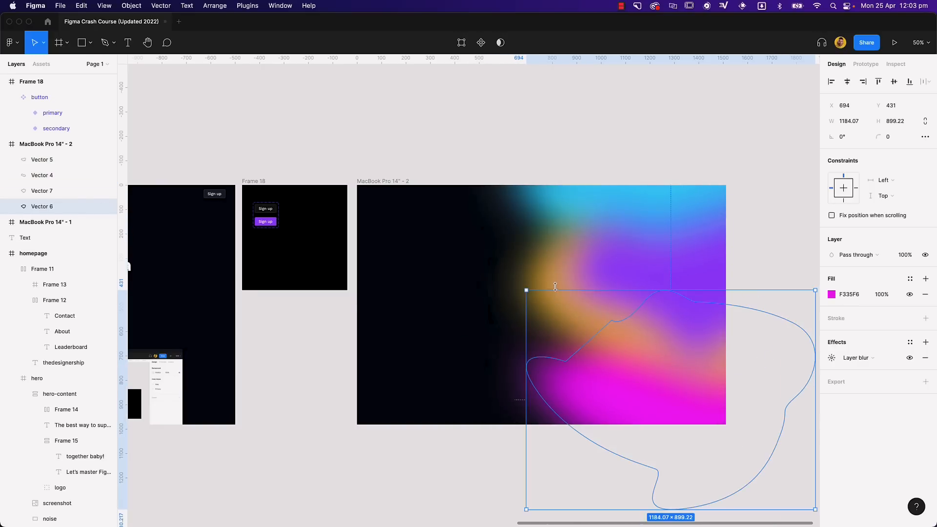
left_click_drag(554, 287, 540, 313)
left_click_drag(661, 269, 636, 290)
Enlarge the blurred purple shape to 1237 × 813 and adjust the placement of the blurred shapes around it.
scroll(636, 289, "right", 3)
left_click(818, 194)
left_click_drag(505, 208, 570, 215)
mouse_move(665, 293)
left_mouse_down()
mouse_move(676, 307)
mouse_move(682, 298)
left_mouse_up()
left_click_drag(551, 211, 566, 226)
left_click_drag(566, 227, 516, 202)
Group the four blurred vector shapes inside the MacBook Pro 14" - 2 frame.
left_click(35, 159)
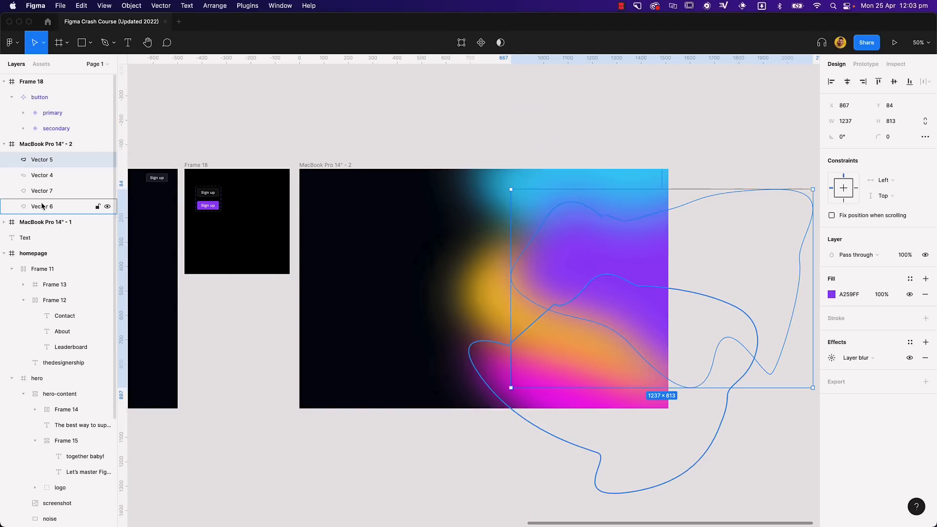
left_click(42, 206, "shift")
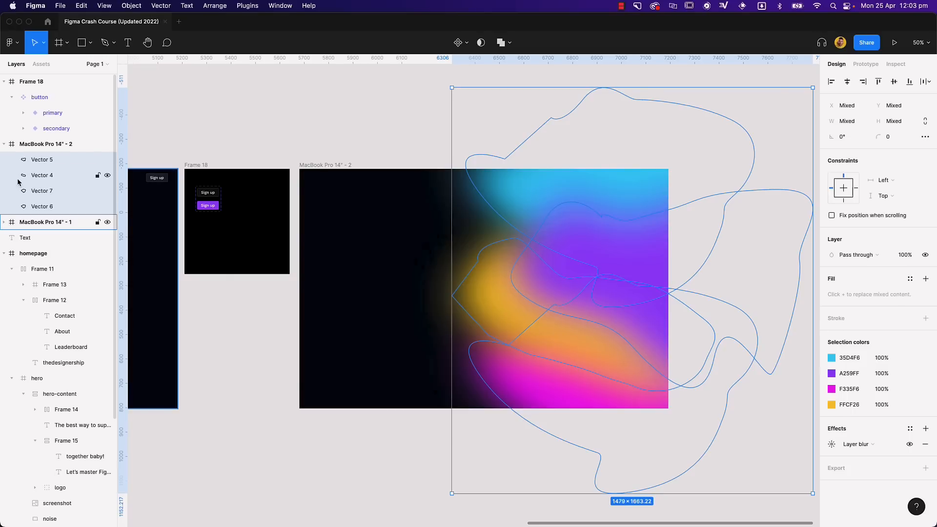
key("super+g")
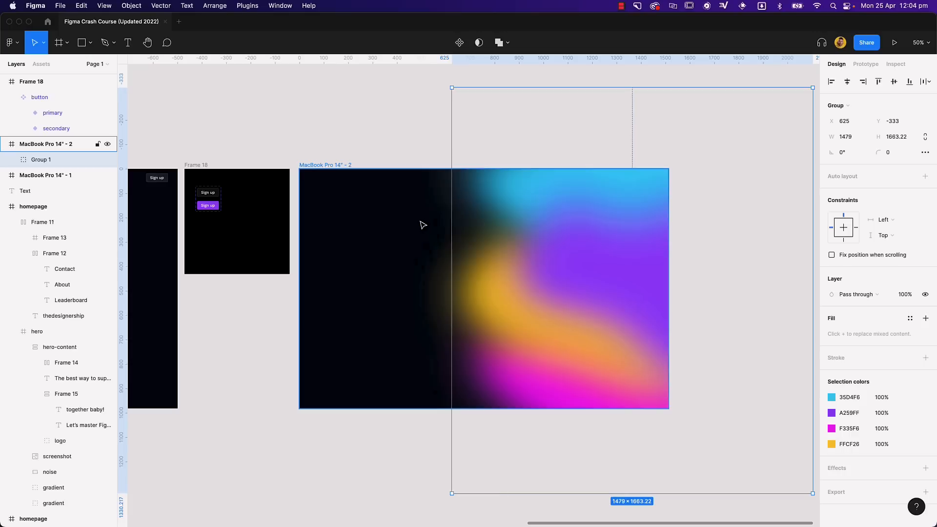
Duplicate the group of blurred shapes as a Color burn layer and shift the copy sideways to X 772.
key("super+d")
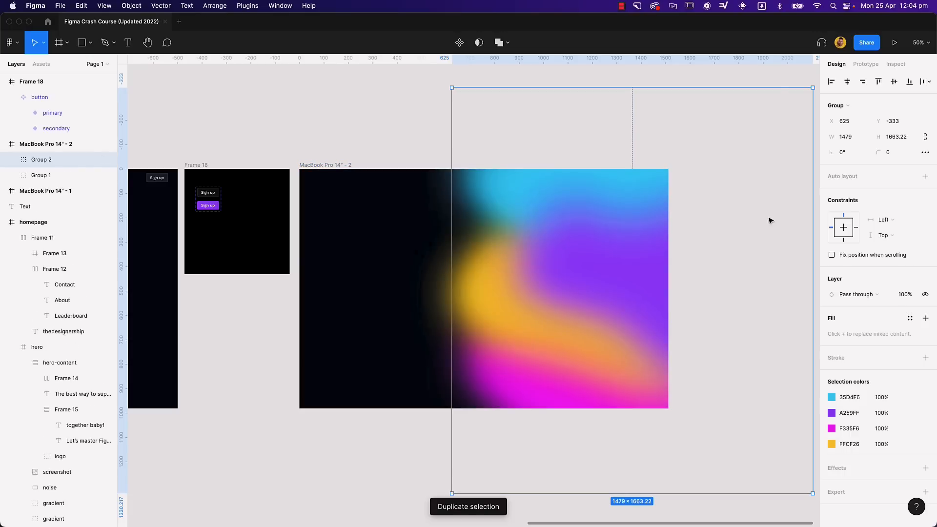
left_click(850, 293)
left_click(858, 352)
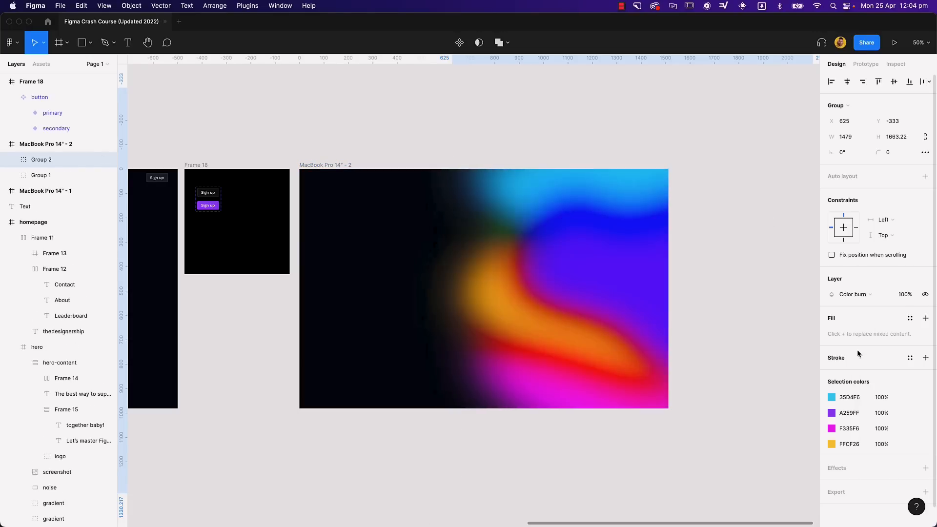
left_click_drag(553, 259, 594, 259)
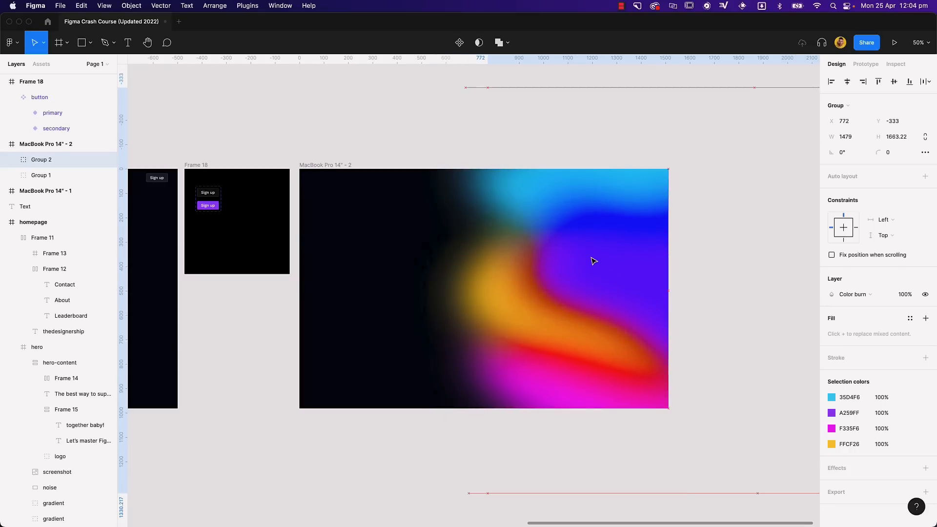
In the Color burn group, move the purple shape to X 828, Y 226 and the yellow shape to X 282, Y 222.
left_click(12, 159)
left_click(53, 175)
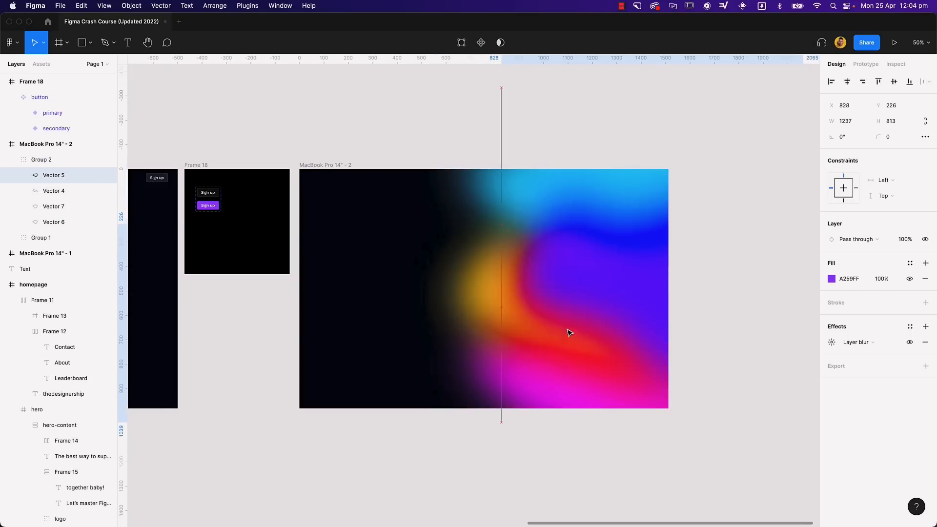
left_click(59, 190)
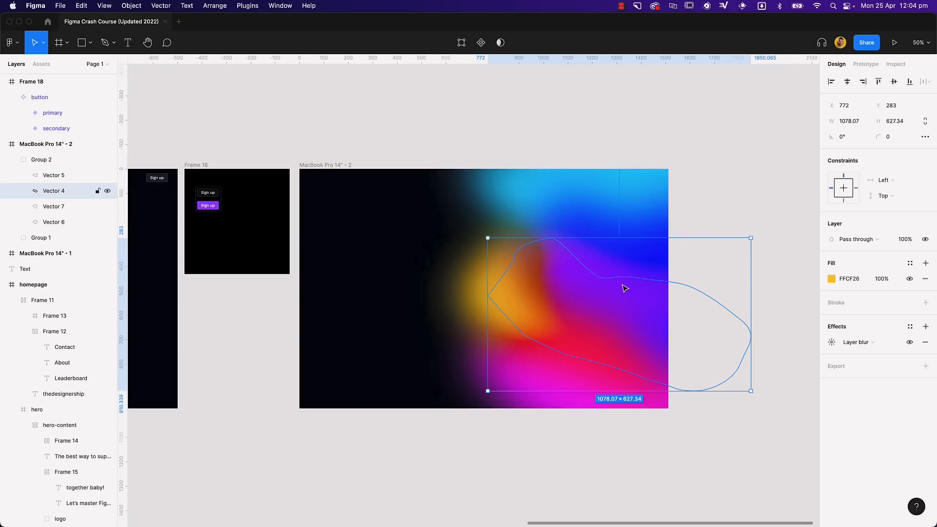
left_click_drag(625, 288, 496, 284)
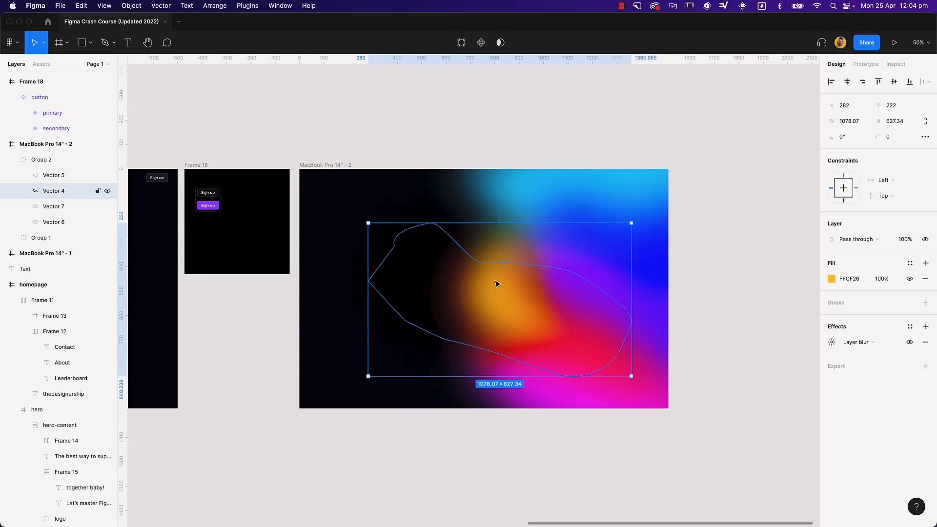
In the Color burn group, move the blue shape to X 894, Y 566 and the magenta shape to X 1101, Y -263.
left_click(65, 210)
left_click_drag(617, 219, 630, 324)
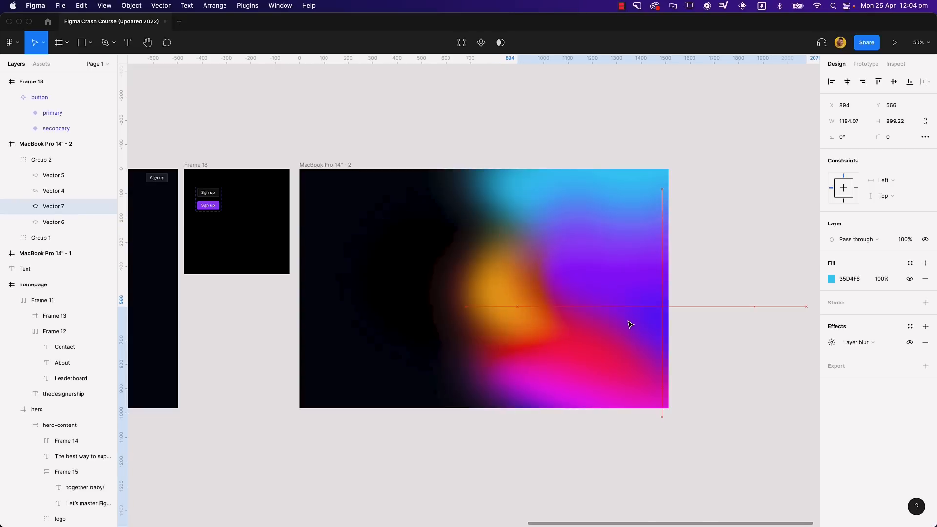
left_click(85, 223)
left_click_drag(554, 373, 618, 206)
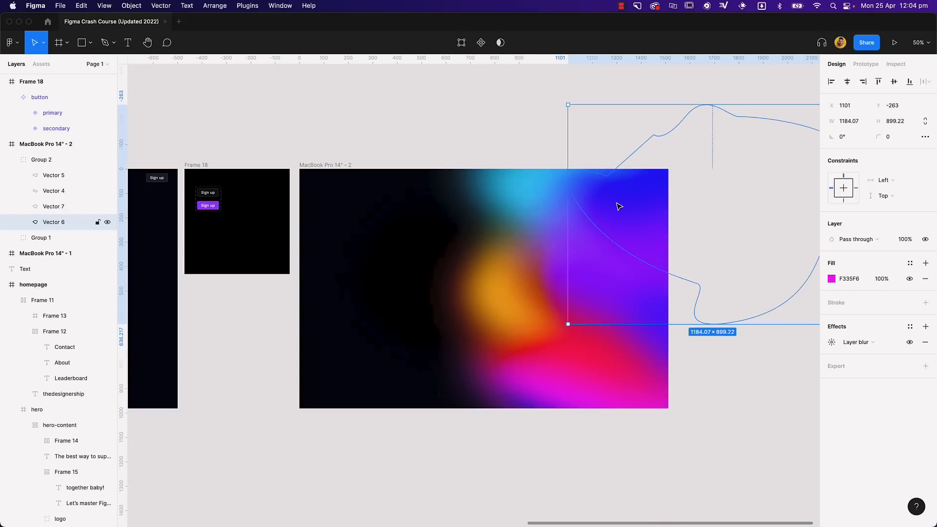
Move the Color burn group's purple shape to the frame's lower part, at X 545, Y 622.
left_click(529, 190)
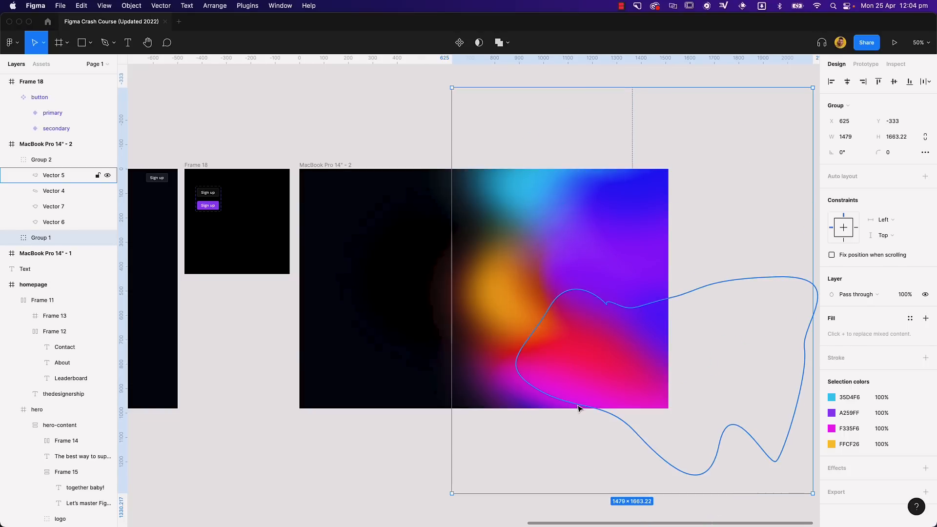
left_click(578, 406, "super")
left_click_drag(680, 336, 609, 387)
Examine the gradient behind the finished homepage hero at 100% zoom as a reference for the blurred background.
key("shift+0")
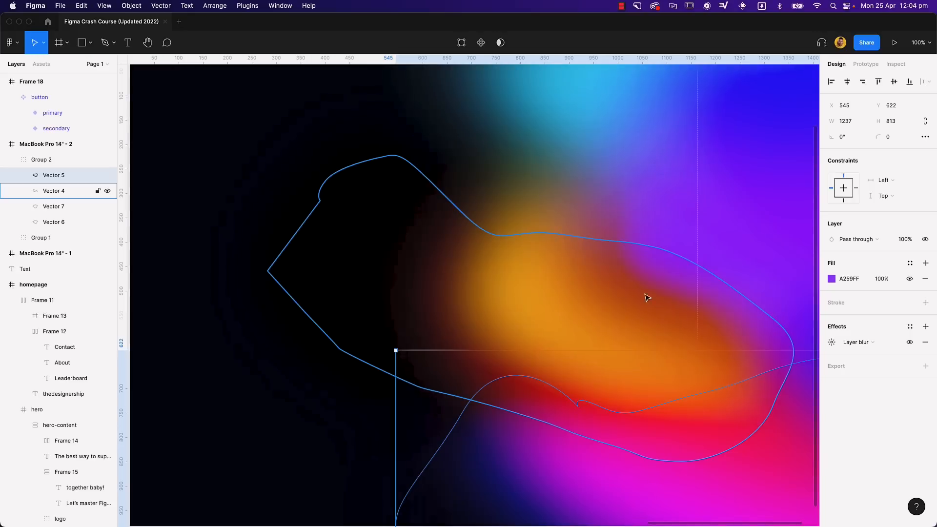
key("minus")
left_click_drag(327, 213, 736, 186)
left_click_drag(137, 256, 606, 253)
left_click_drag(350, 245, 516, 277)
left_click_drag(389, 273, 515, 277)
key("plus")
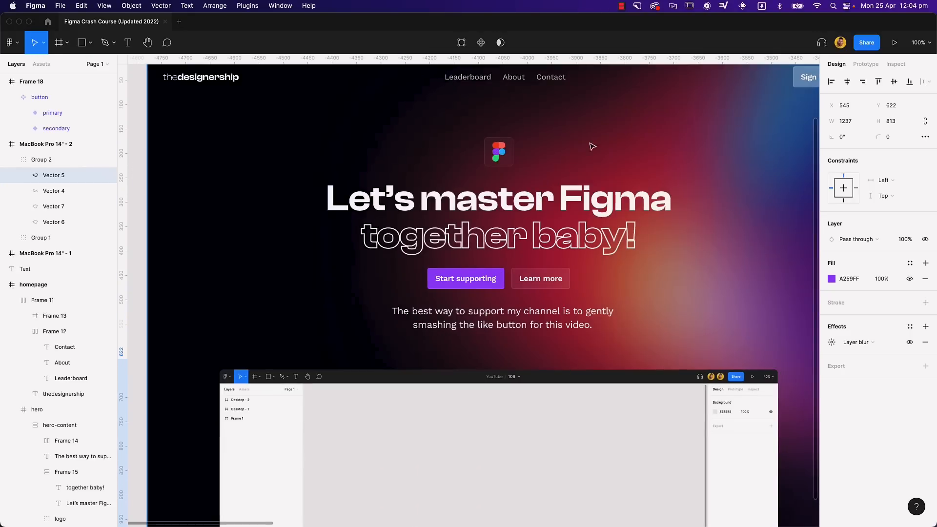
key("minus")
left_click_drag(625, 272, 307, 243)
left_click_drag(562, 239, 306, 238)
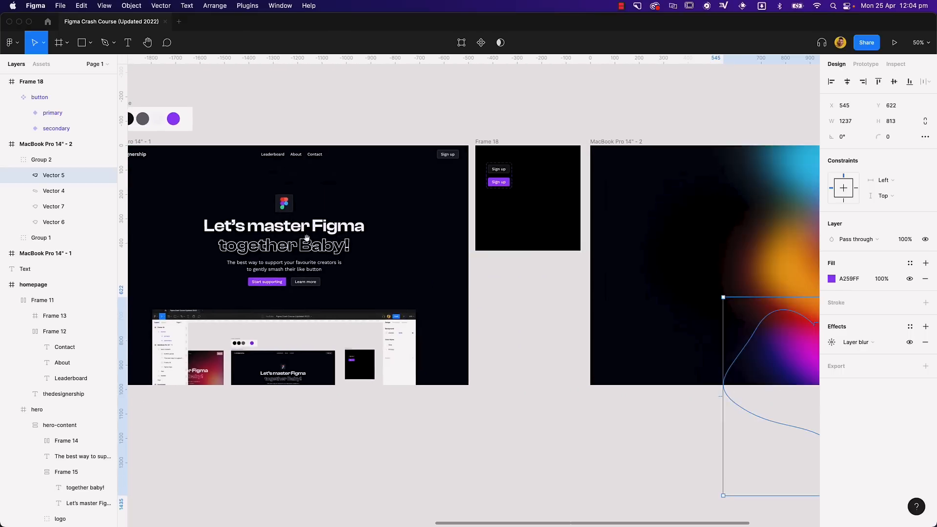
scroll(610, 247, "right", 10)
scroll(575, 243, "left", 4)
Reposition the Color burn group's yellow shape and move its purple shape to X 731, Y 652.
left_click(570, 285)
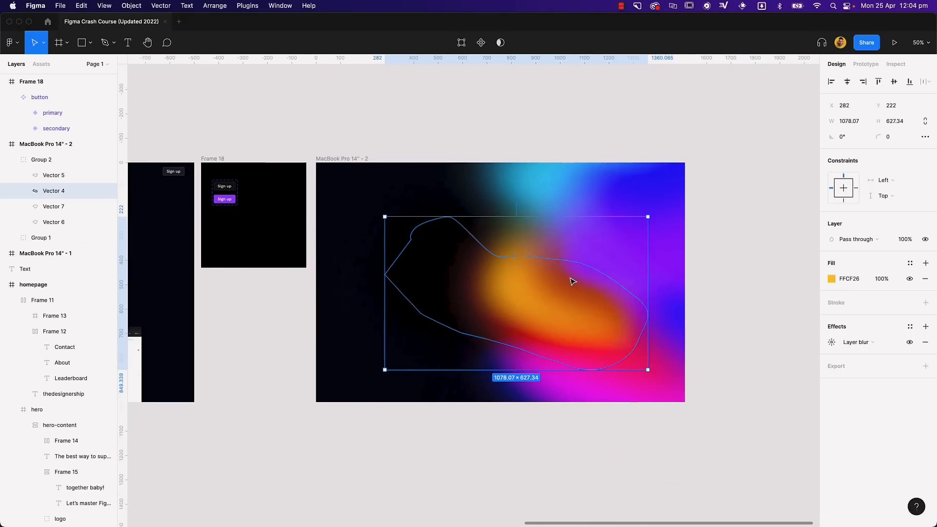
left_click_drag(570, 278, 563, 325)
left_click_drag(519, 302, 590, 283)
double_click(626, 234)
left_click_drag(626, 235, 607, 371)
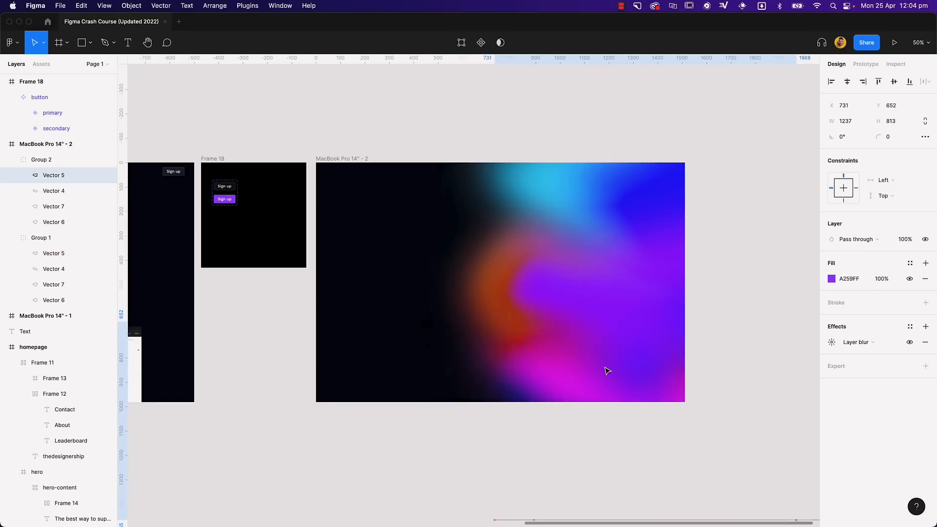
Rearrange the blurred shapes so blue fills the frame's top, purple the middle and magenta the bottom edge, and deselect.
left_click_drag(648, 207, 661, 211)
left_click(498, 271)
left_click_drag(498, 272, 535, 215)
left_click_drag(750, 342, 722, 450)
left_click_drag(562, 220, 591, 299)
left_click_drag(630, 252, 661, 207)
left_click_drag(569, 288, 574, 265)
left_click(605, 187)
left_click_drag(777, 298, 810, 171)
left_click(776, 271)
scroll(776, 271, "left", 1)
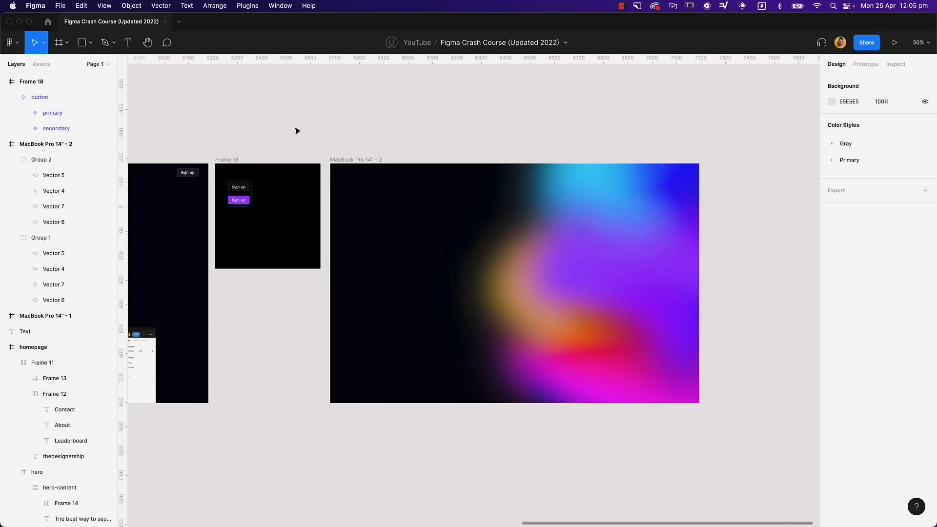
Collapse both shape groups in the layer list, check each group in turn, and clear the selection.
left_click(14, 159)
left_click(11, 175)
left_click(56, 159)
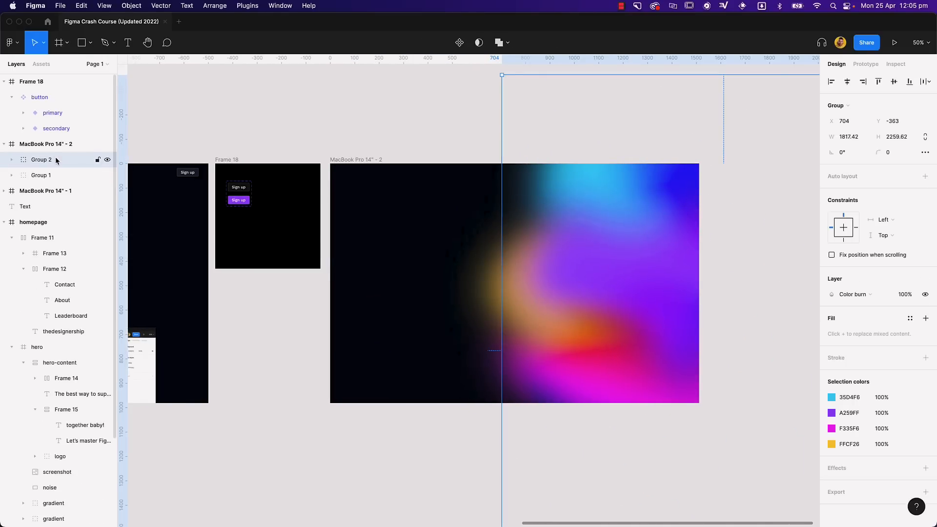
left_click(55, 179)
left_click(48, 162)
left_click(412, 132)
Select the MacBook Pro 14" - 2 frame and search the Community plugins for Noise.
left_click(359, 159)
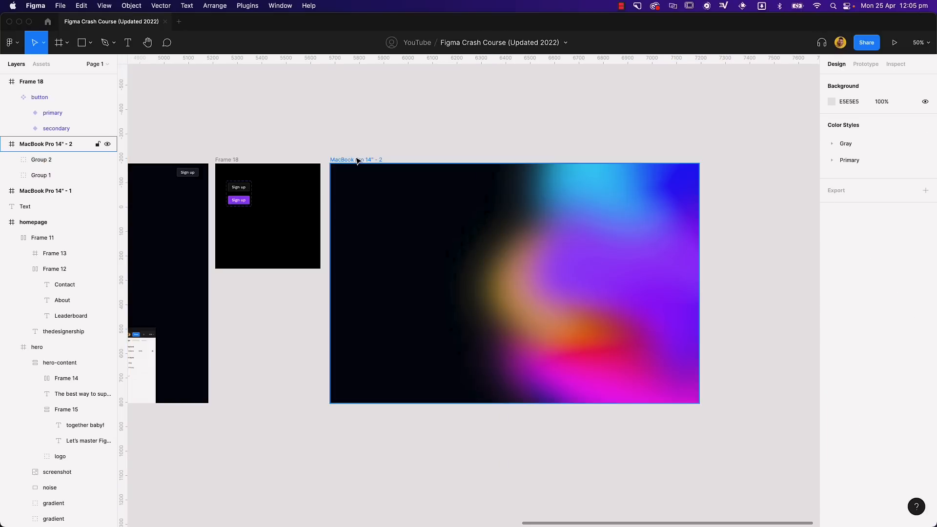
left_click(357, 160)
left_click(247, 6)
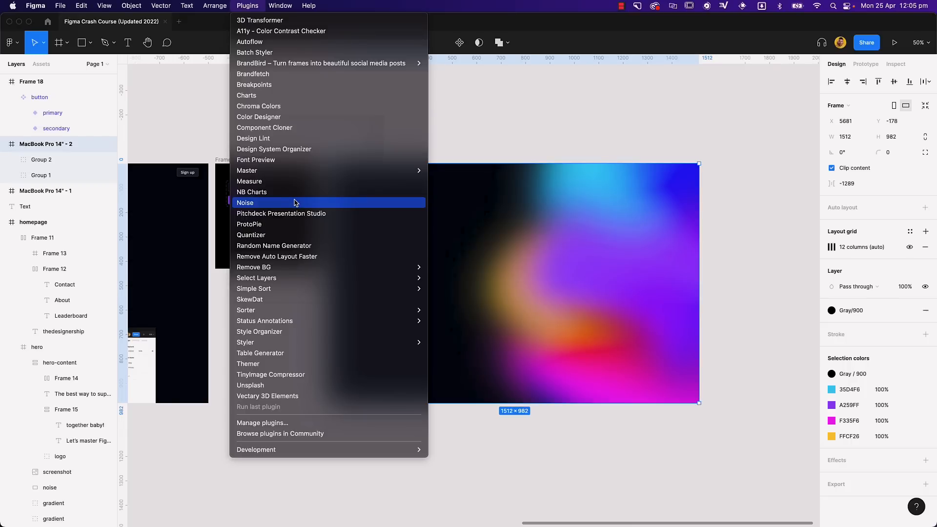
left_click(339, 433)
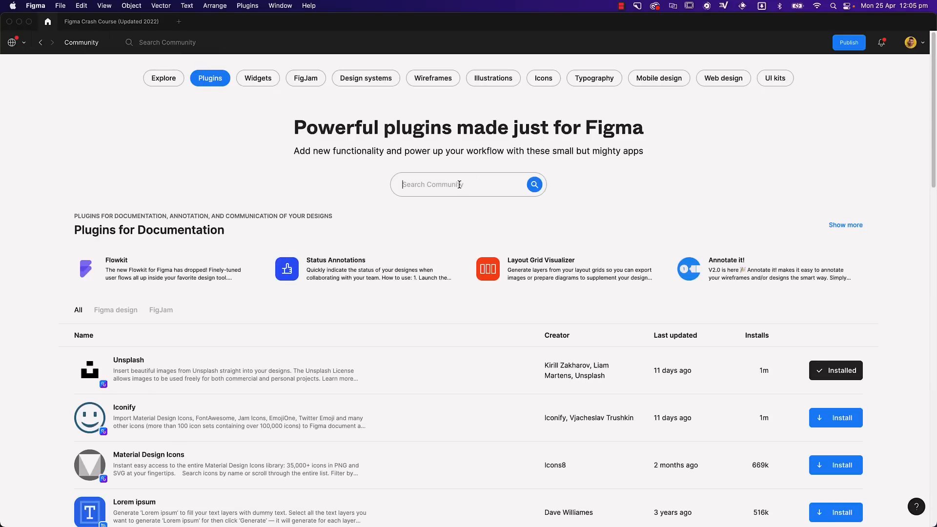
key("Return")
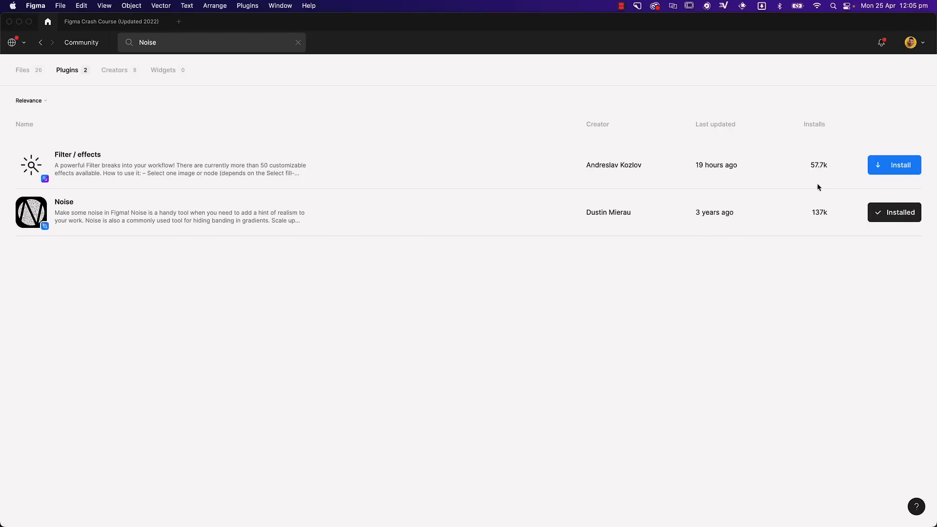
Run the Noise plugin from the Figma Crash Course file and generate a 1512 by 982 noise rectangle.
left_click(127, 25)
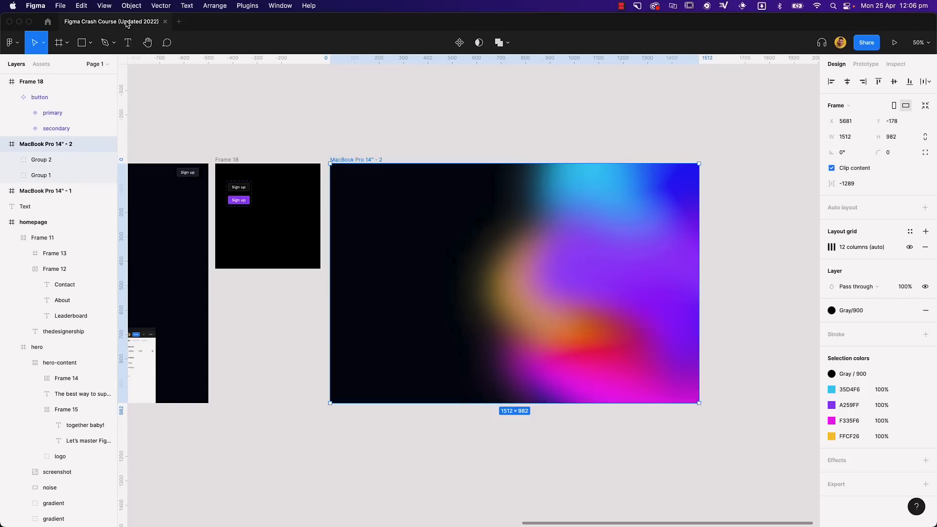
left_click(253, 6)
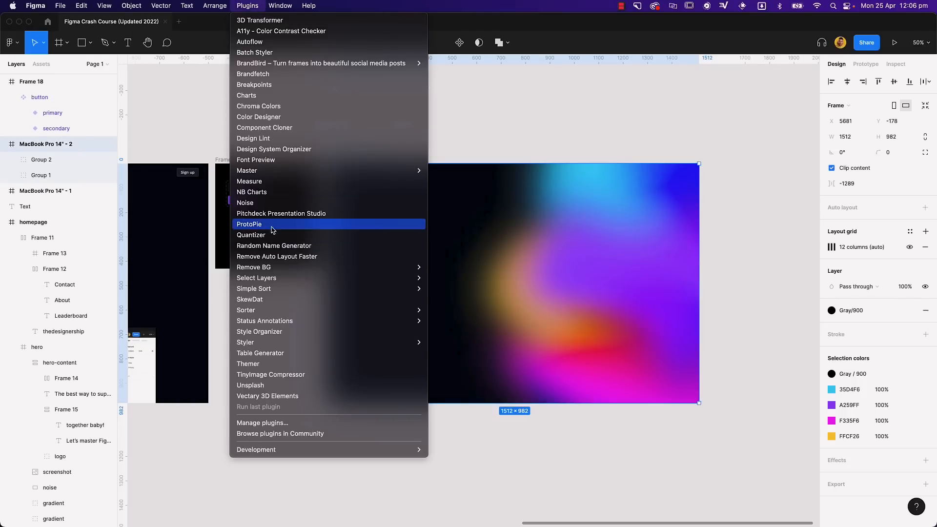
left_click(266, 203)
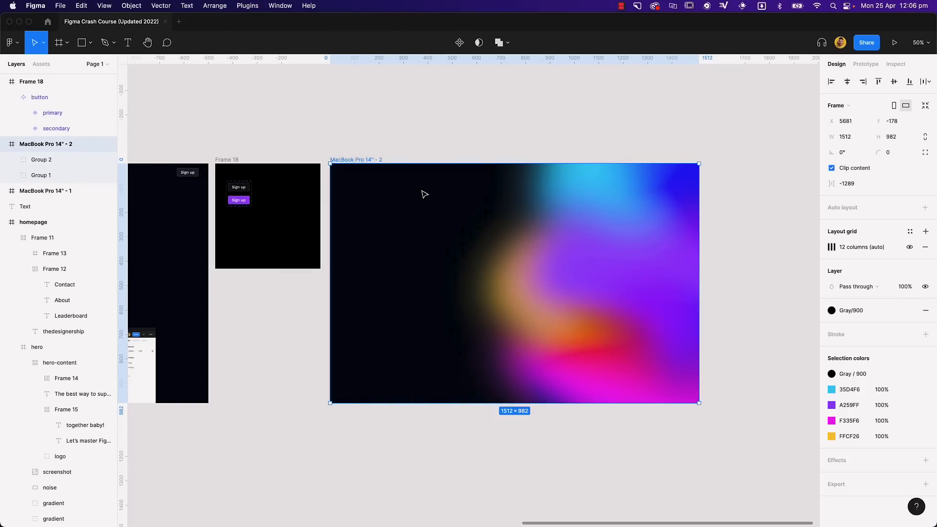
left_click_drag(624, 264, 778, 133)
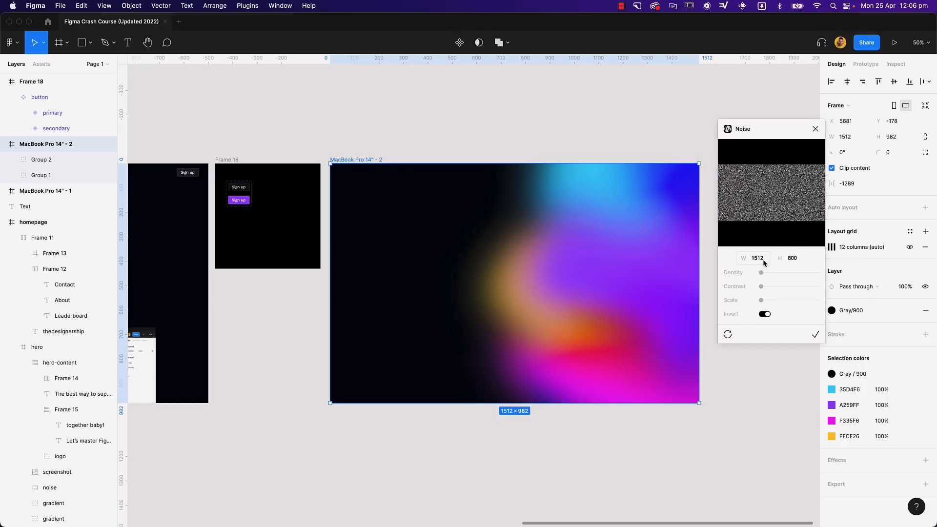
left_click(796, 258)
double_click(796, 258)
type("982")
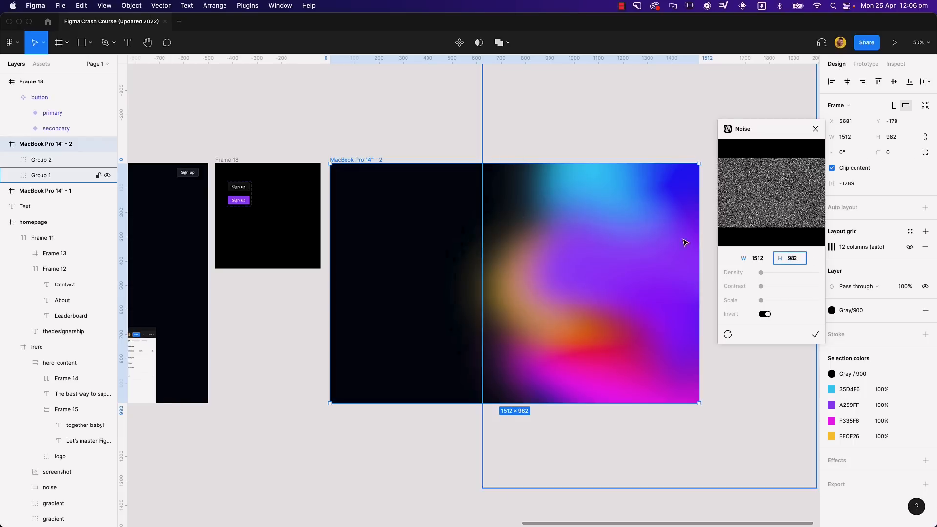
left_click(814, 337)
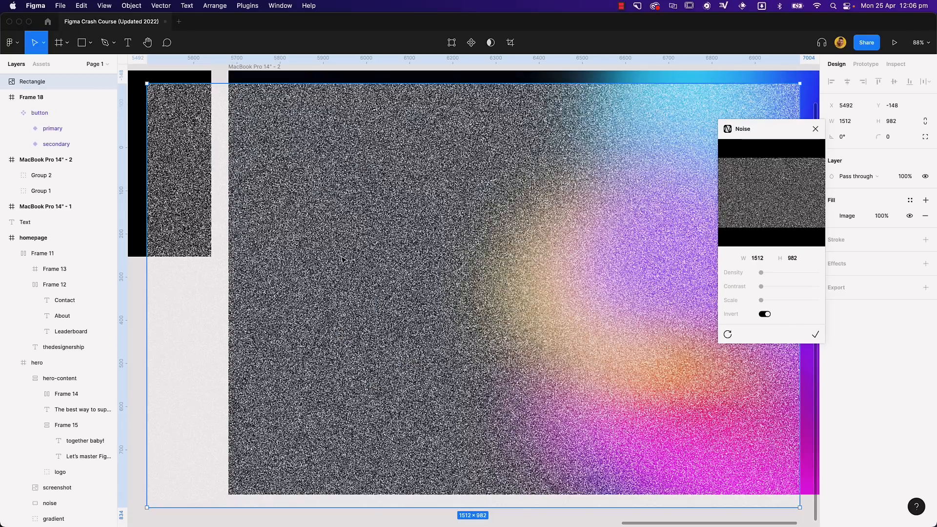
Place the noise rectangle exactly over the MacBook Pro 14" - 2 frame at X 5681, Y -178, and close the plugin.
left_click_drag(342, 258, 395, 234)
key("minus")
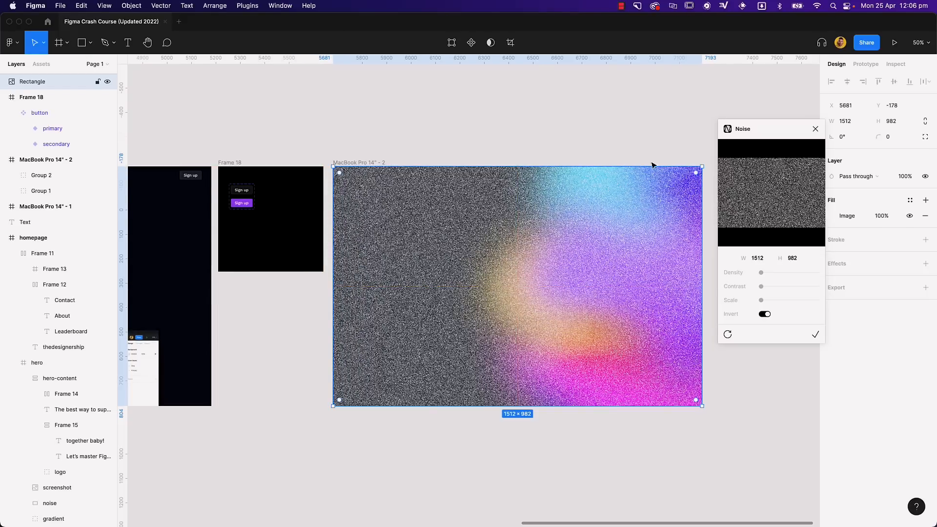
left_click(815, 129)
Set the noise rectangle's blend mode to Soft light and its image fill opacity to 20%.
left_click(877, 178)
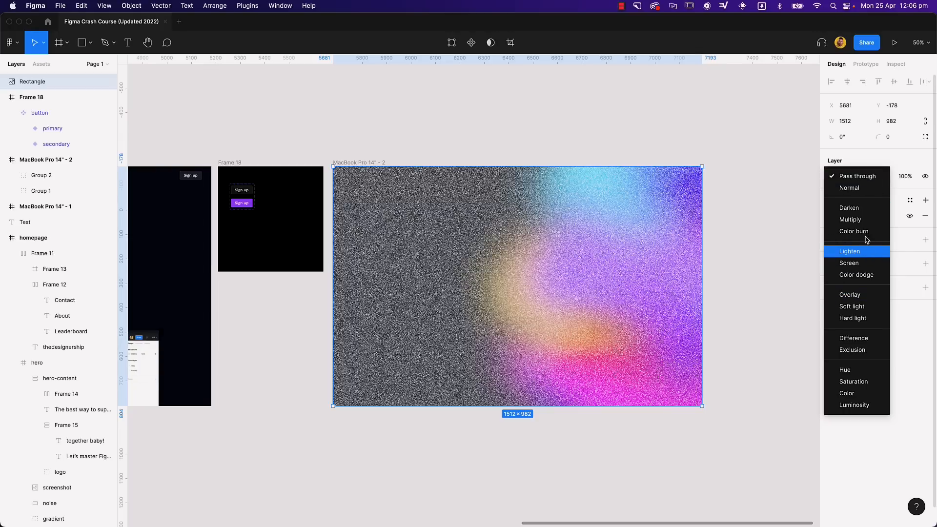
left_click(867, 306)
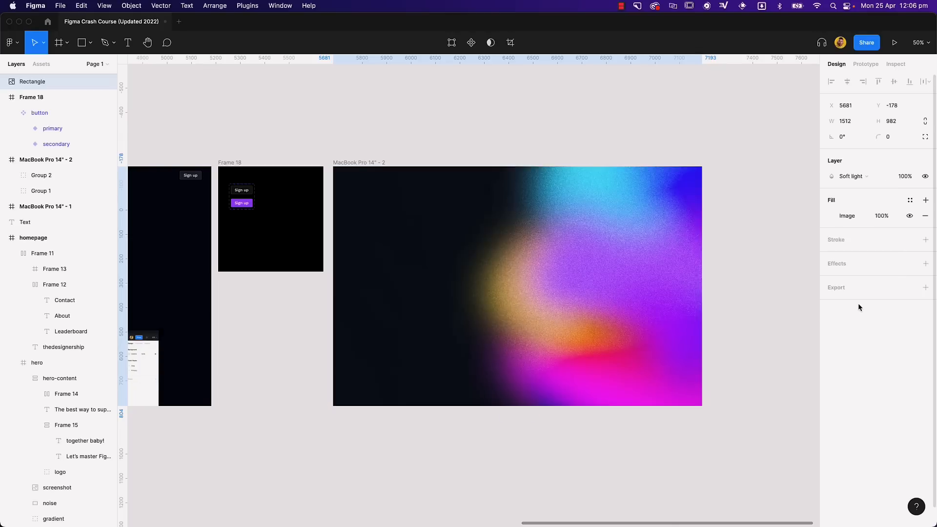
key("plus")
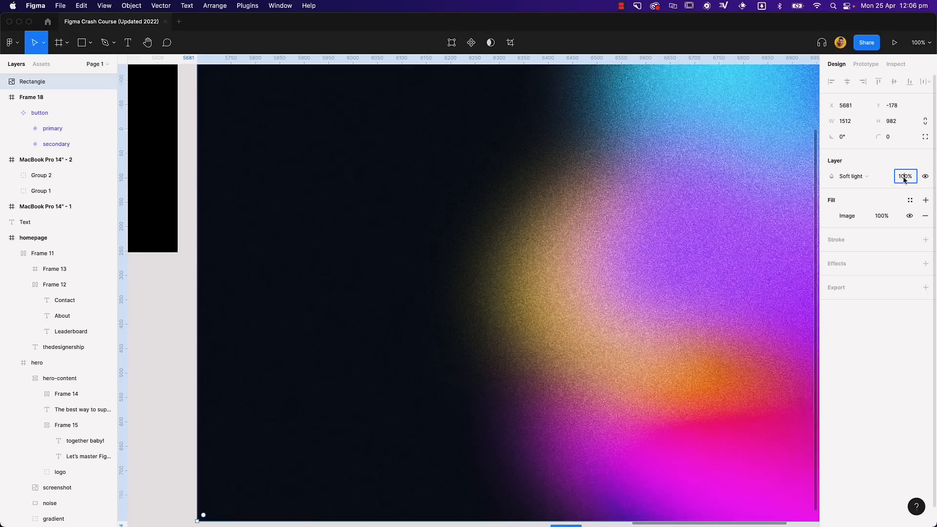
left_click(885, 217)
type("20")
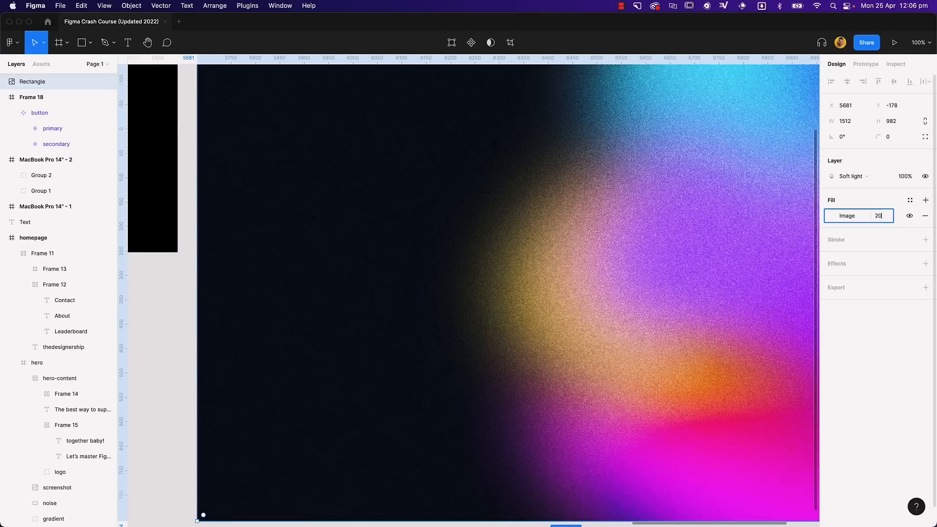
key("Return")
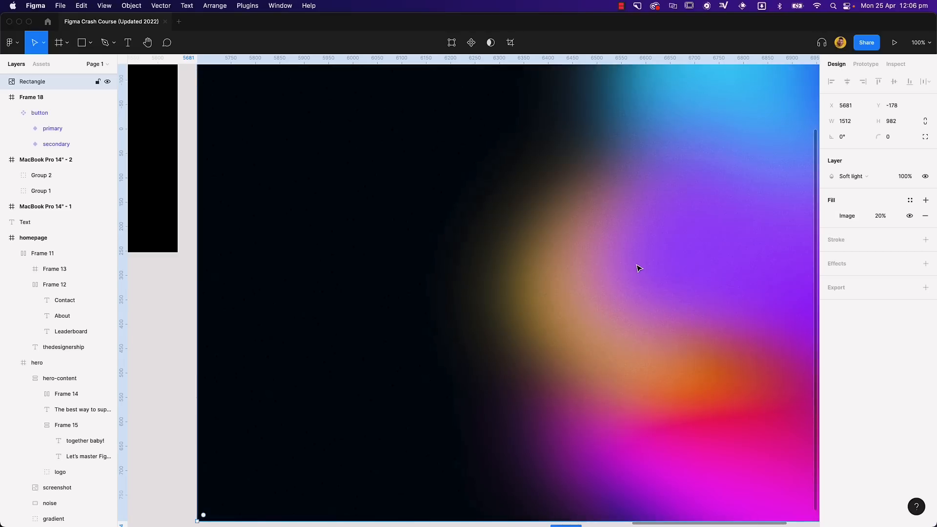
Move the noise rectangle into the MacBook Pro 14" - 2 frame above both shape groups, and clear the selection.
key("super+minus")
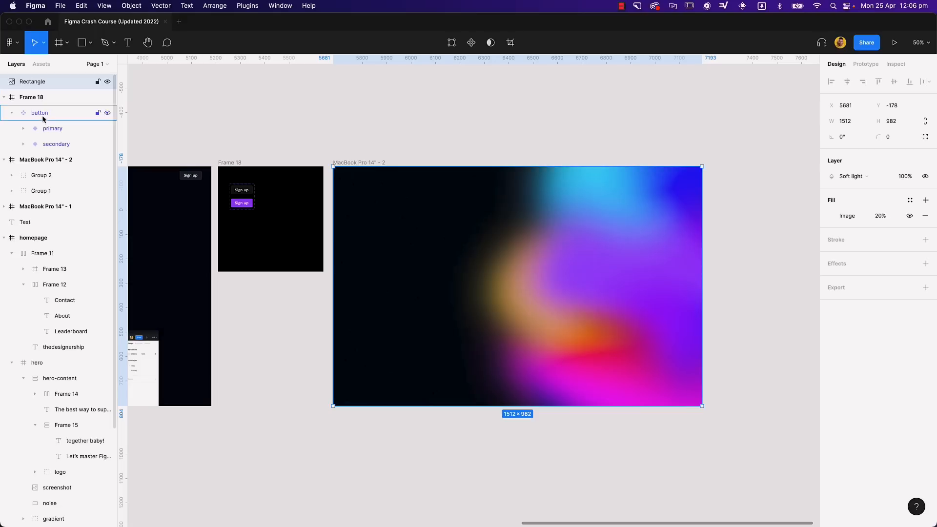
left_click_drag(42, 118, 49, 170)
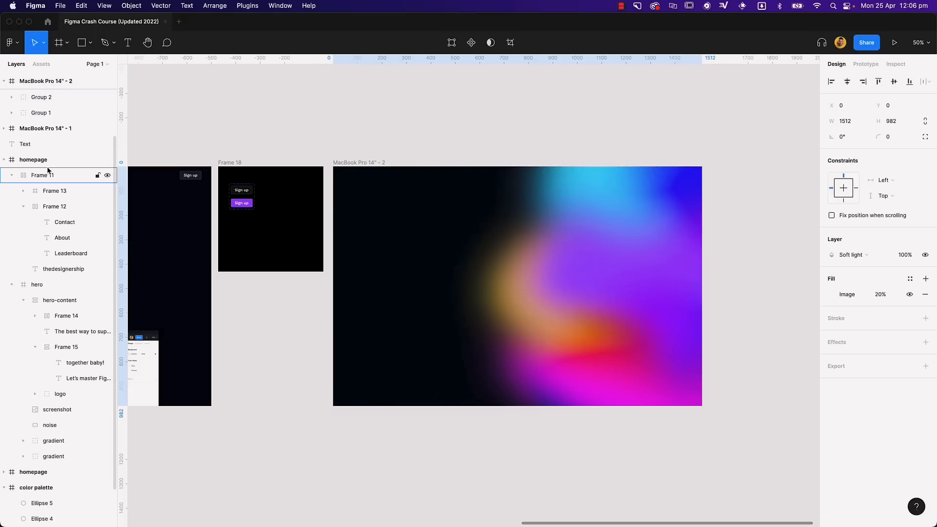
left_click(754, 243)
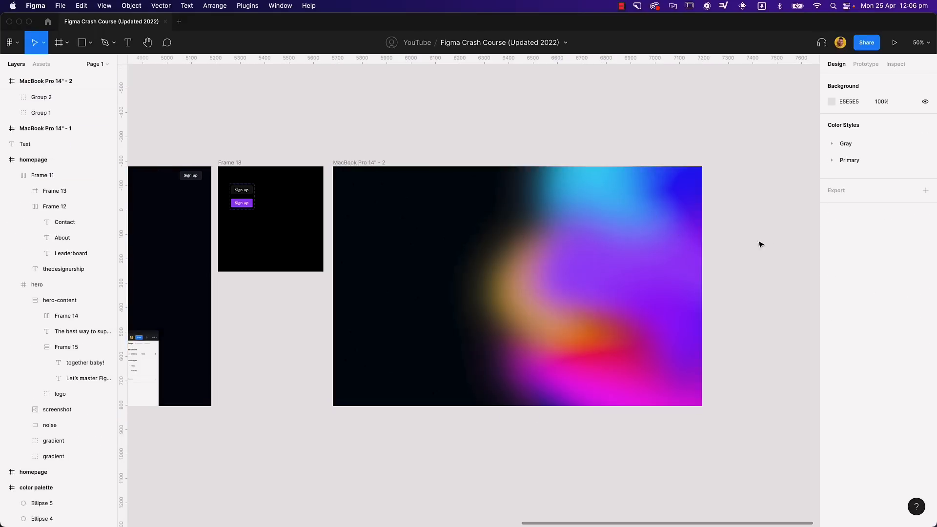
left_click(600, 268)
left_click(502, 153)
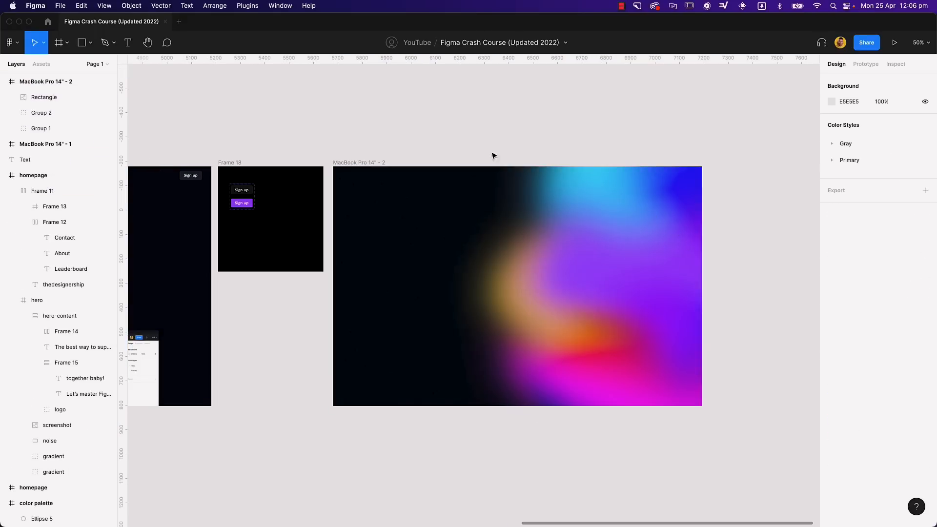
Set the layer opacity of Group 1 and of the Color burn Group 2 to 50% each, and clear the selection.
left_click(73, 128)
left_click(907, 295)
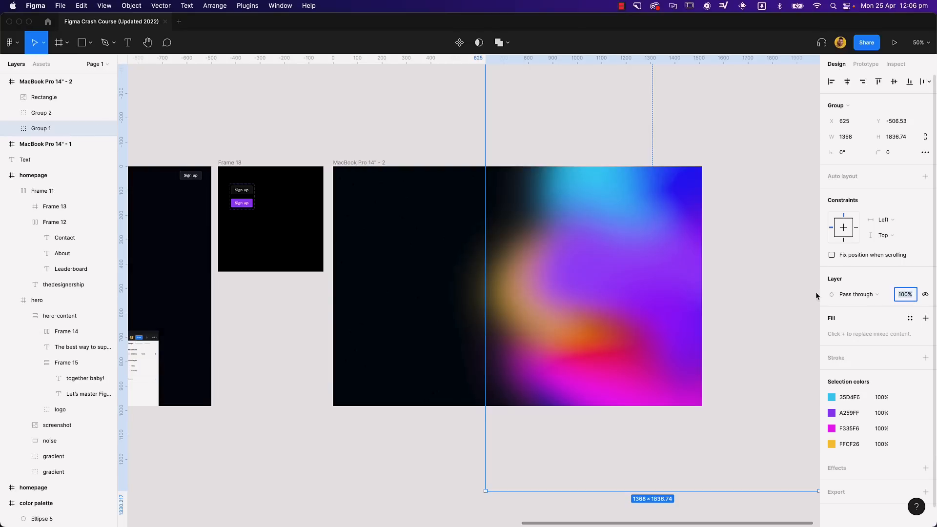
type("50")
key("Return")
left_click(55, 117)
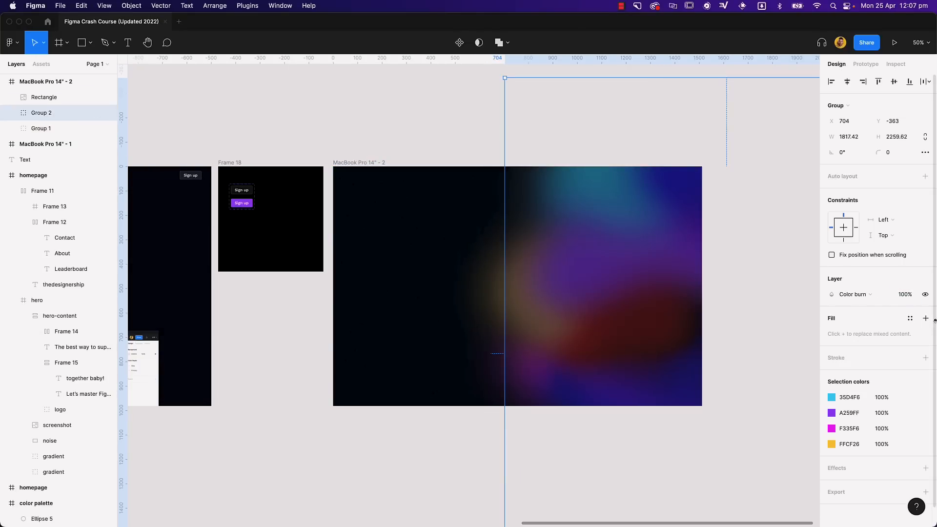
left_click(902, 295)
type("50")
key("Return")
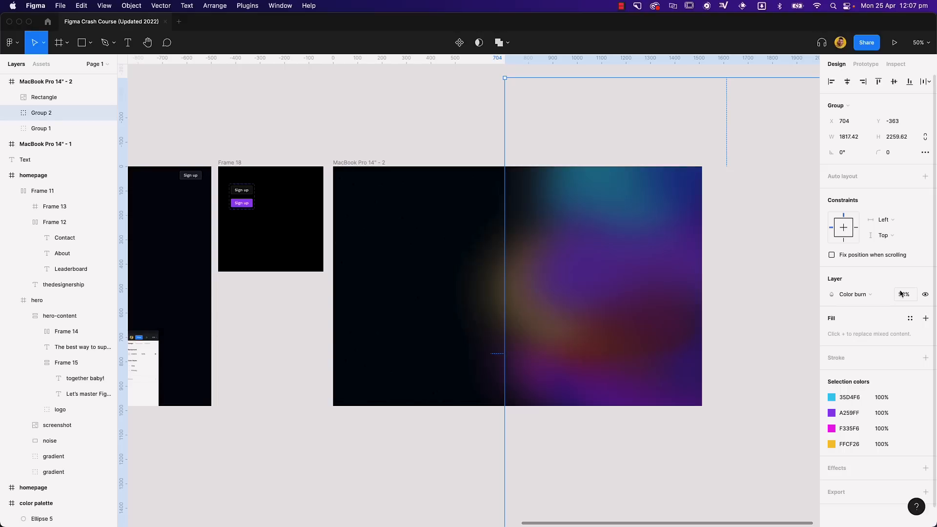
left_click(411, 116)
Rename the MacBook Pro 14" - 2 frame to "background" and clear the selection.
left_click_drag(366, 113, 493, 121)
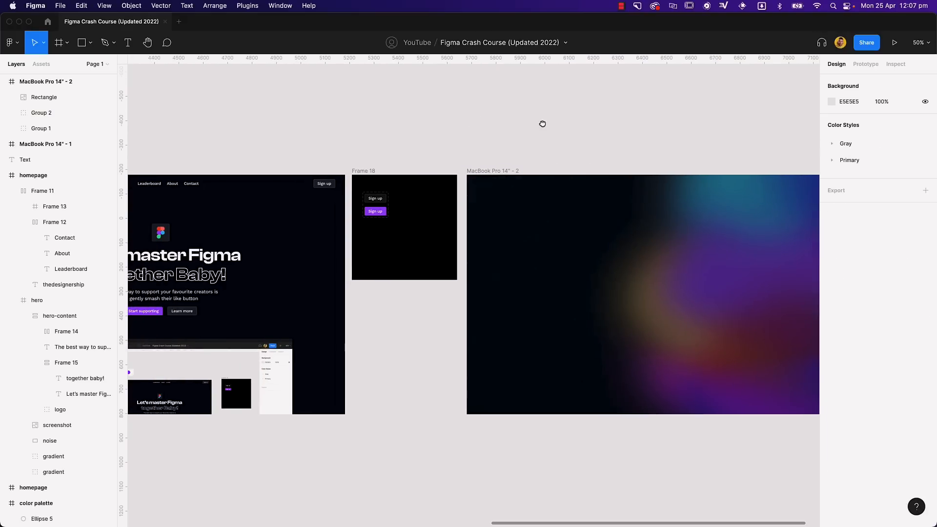
scroll(542, 124, "left", 5)
scroll(621, 122, "right", 8)
scroll(621, 121, "down", 1)
left_click(612, 214)
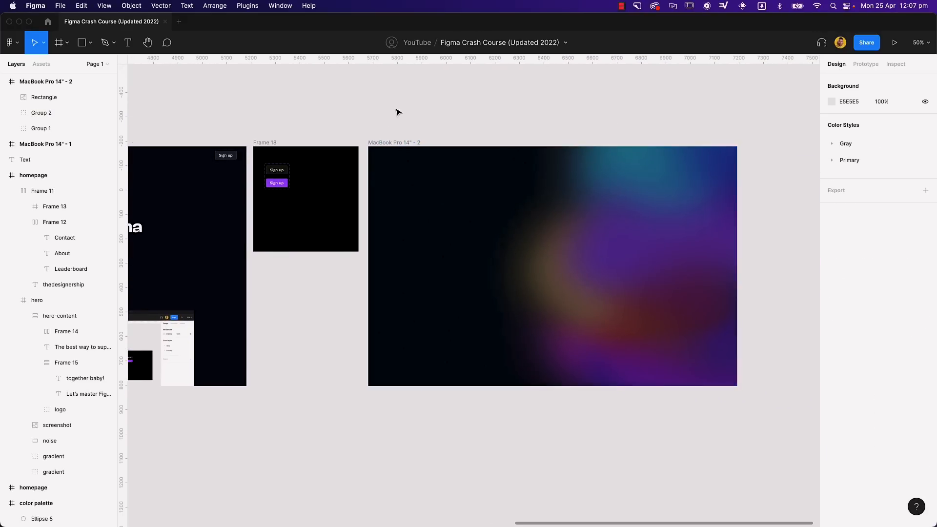
left_click(393, 142)
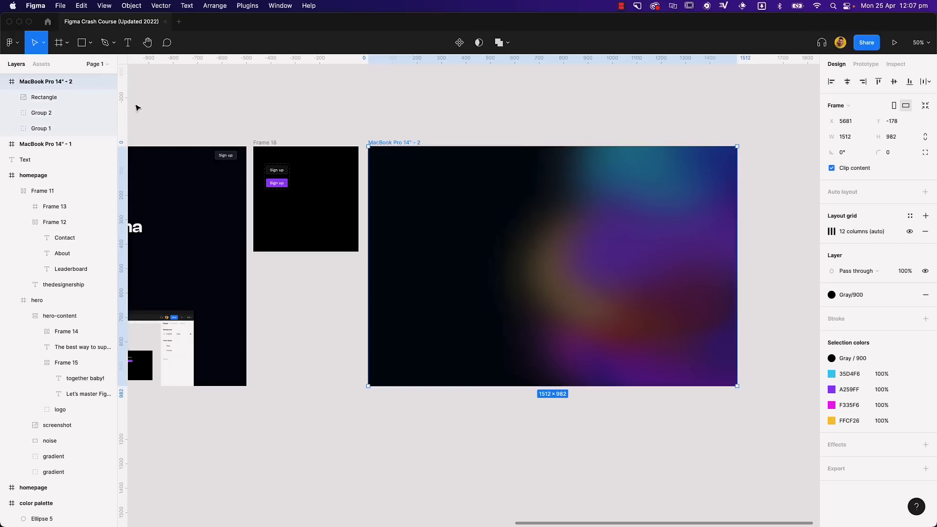
double_click(49, 83)
type("bac")
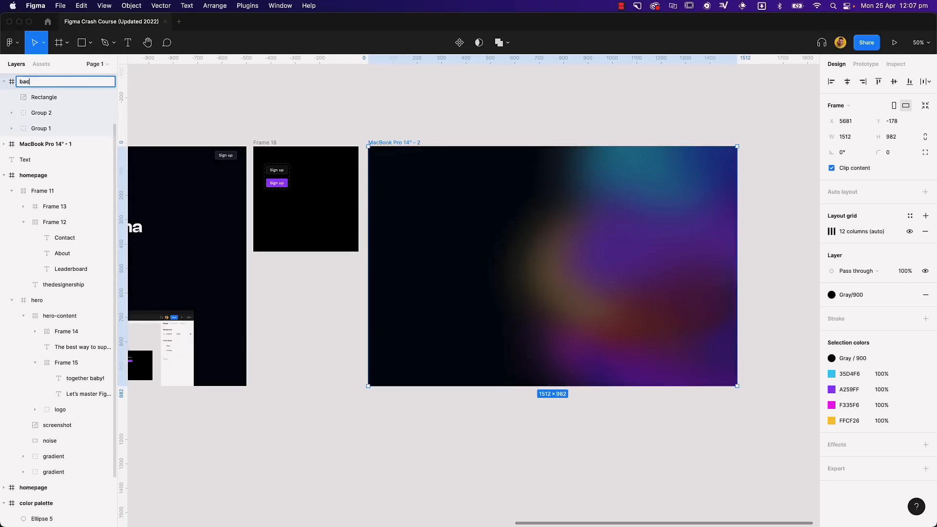
type("kground")
key("Return")
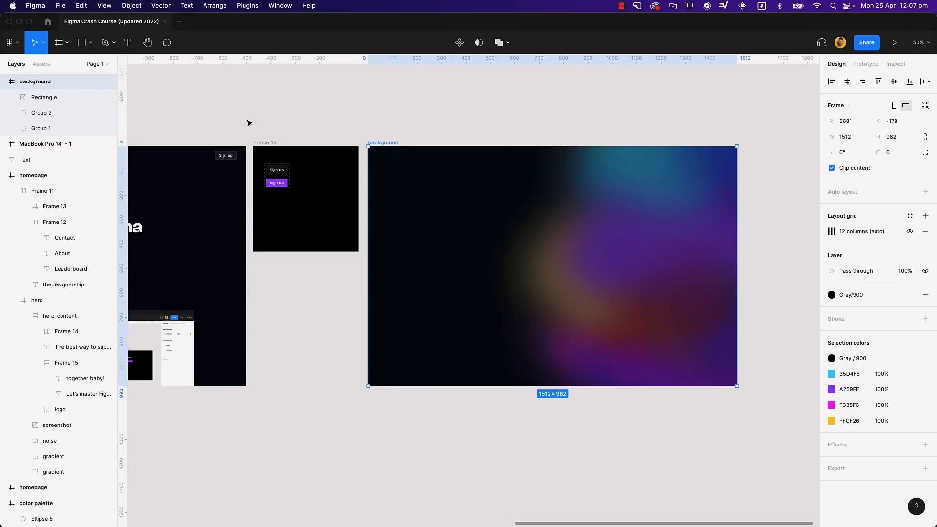
left_click(334, 114)
Move the MacBook Pro 14" - 1 landing page frame slightly down to X 3658, Y -140.
scroll(337, 117, "left", 7)
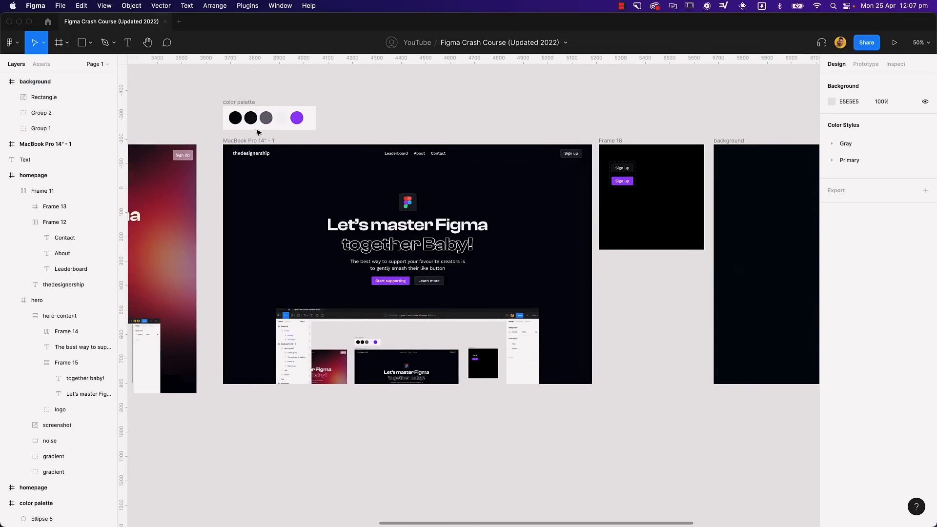
left_click(254, 142)
scroll(246, 139, "left", 3)
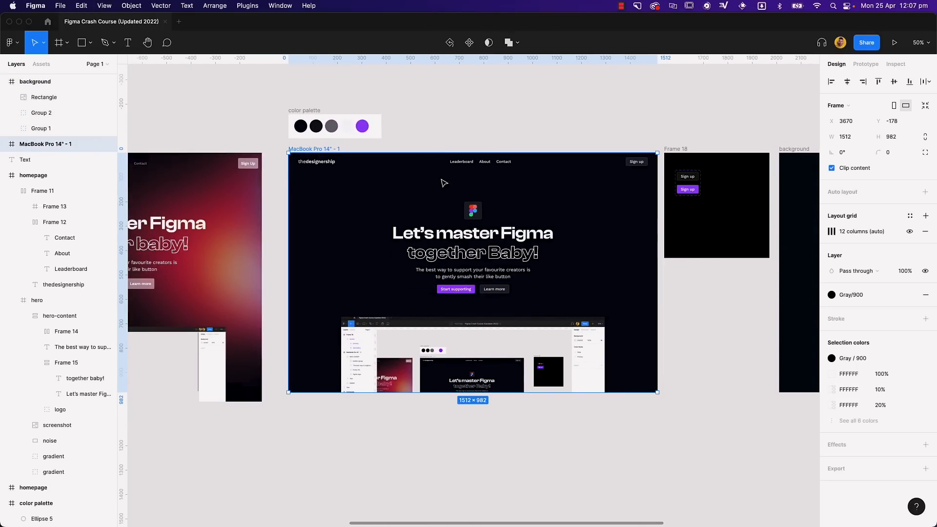
mouse_move(389, 202)
left_mouse_down()
mouse_move(366, 215)
mouse_move(385, 211)
left_mouse_up()
Expand MacBook Pro 14" - 1 in the layer list, and collapse its hero-content and the open homepage frame.
left_click(3, 144)
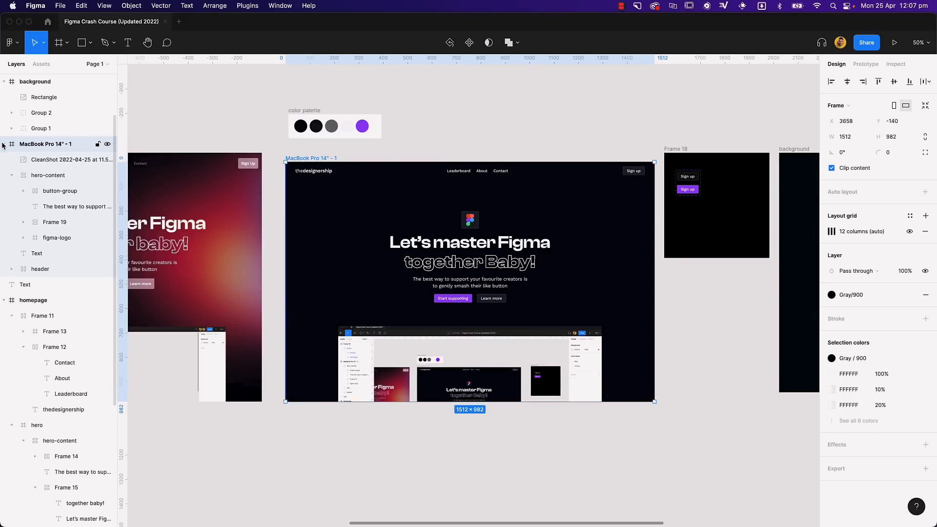
left_click(12, 176)
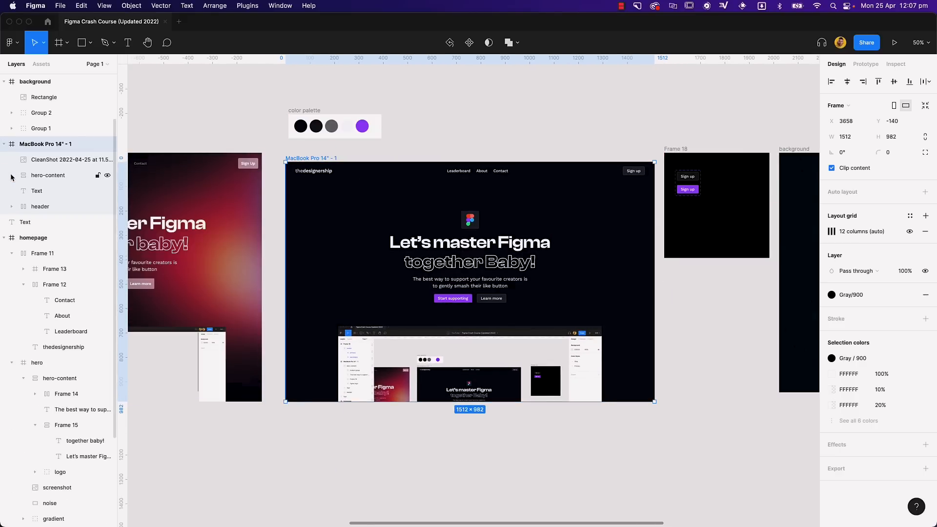
left_click(4, 237)
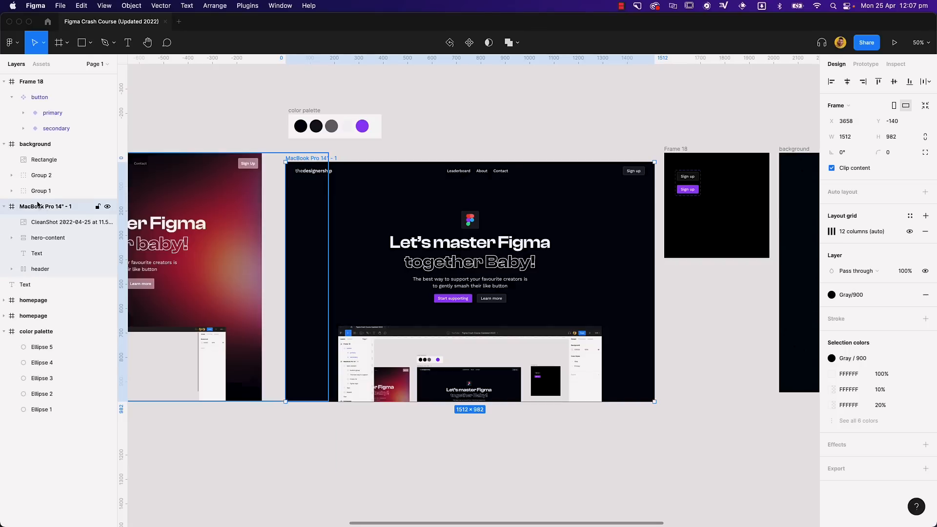
Put a copy of the background frame inside MacBook Pro 14" - 1 as its lowest layer below header, and collapse it.
key("ctrl+v")
left_click_drag(28, 145, 64, 340)
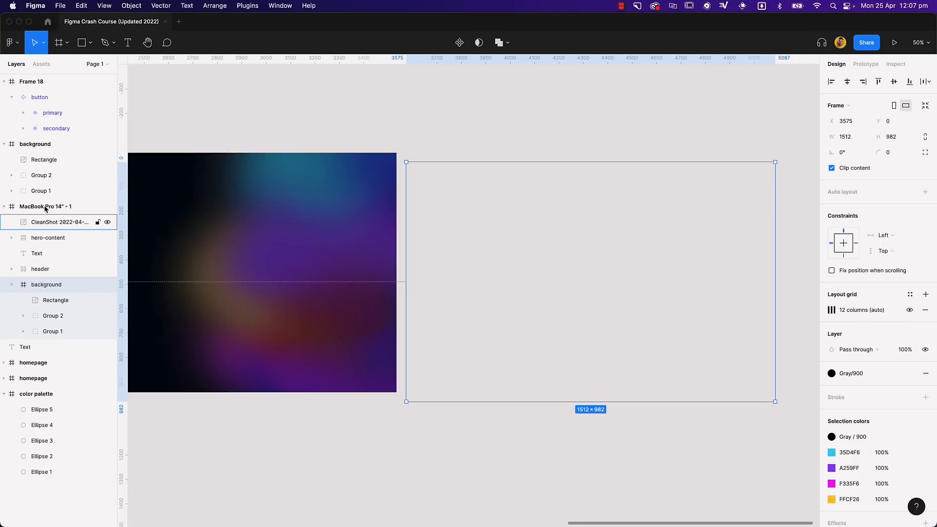
left_click(12, 285)
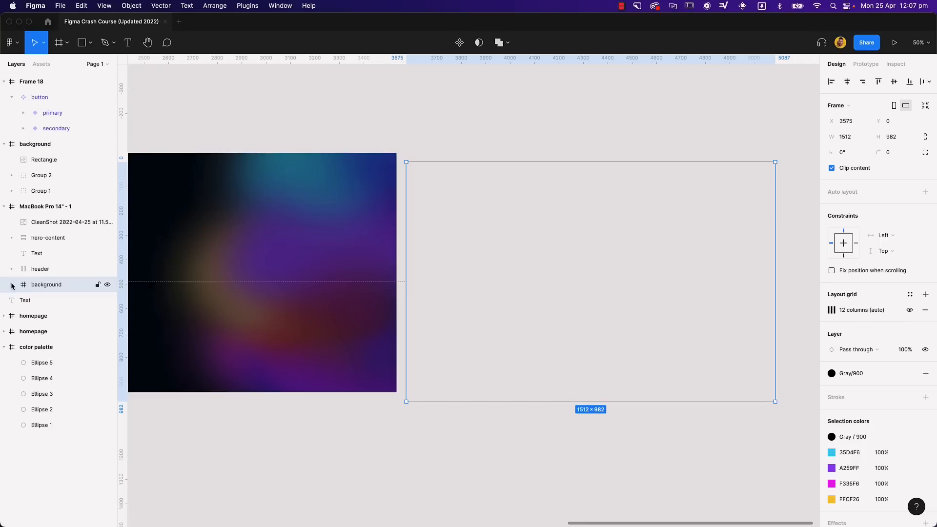
Align the background copy to the horizontal and vertical centers of MacBook Pro 14" - 1, and clear the selection.
scroll(659, 288, "left", 15)
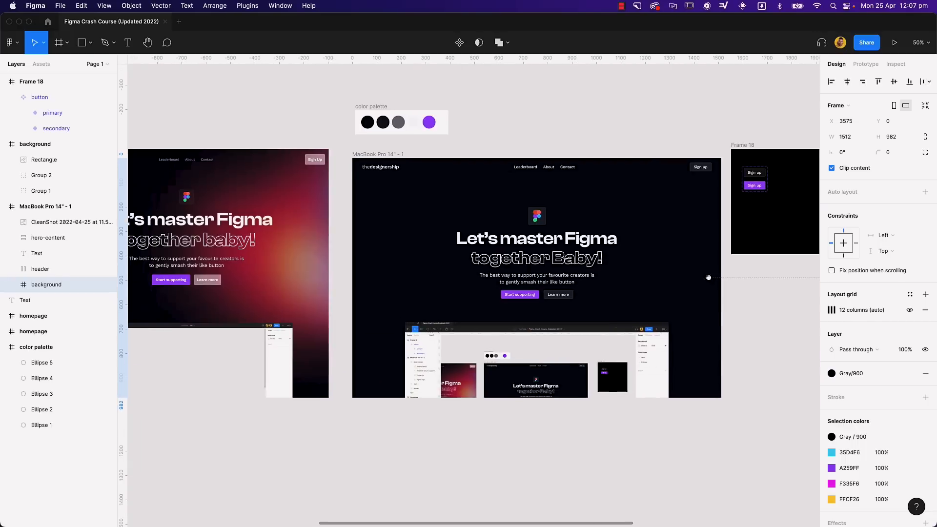
scroll(699, 296, "right", 12)
scroll(226, 176, "left", 1)
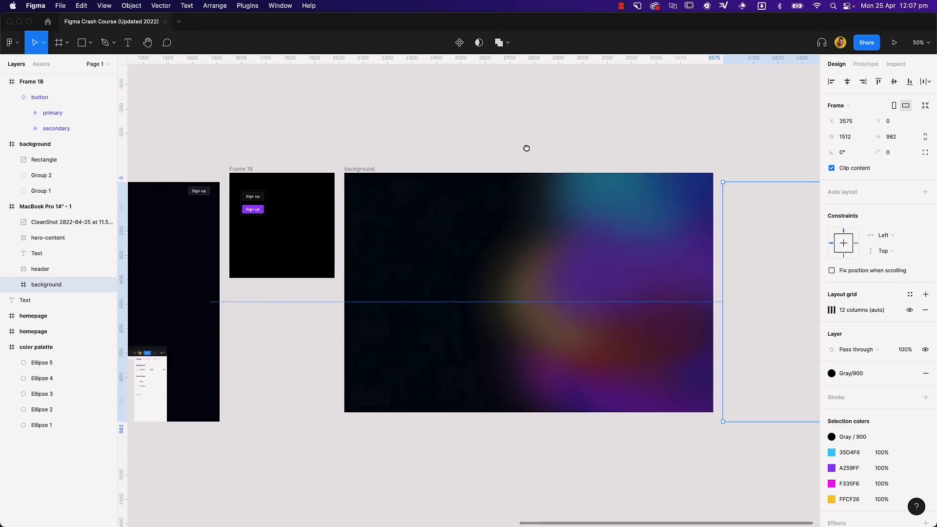
left_click(847, 82)
left_click_drag(298, 183, 710, 168)
left_click_drag(416, 164, 525, 162)
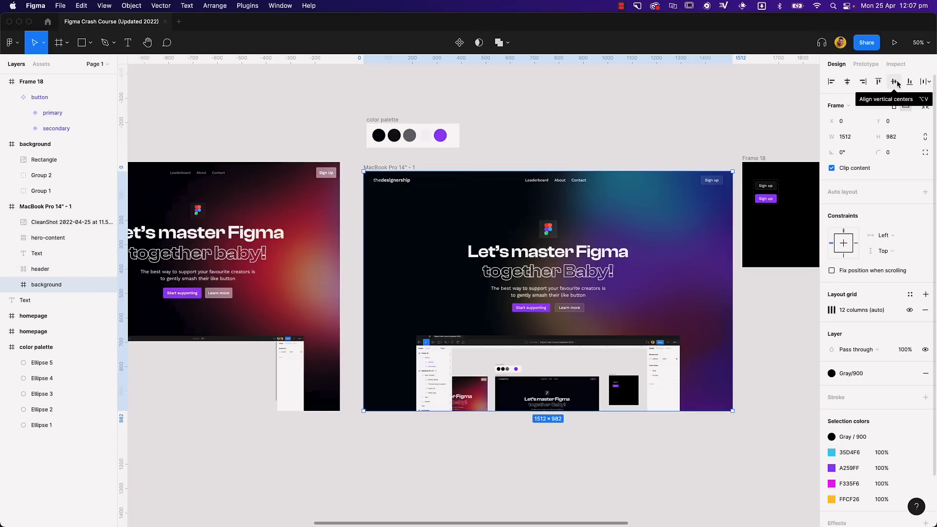
left_click(680, 121)
scroll(673, 119, "right", 1)
key("shift+0")
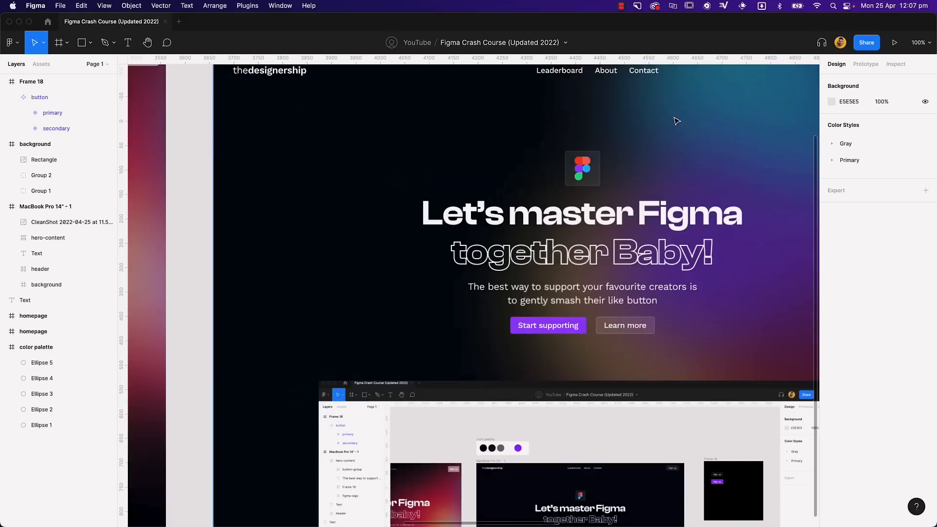
Examine the MacBook Pro 14" - 1 landing page with its gradient background, both close up and as a whole.
left_click_drag(604, 121, 485, 150)
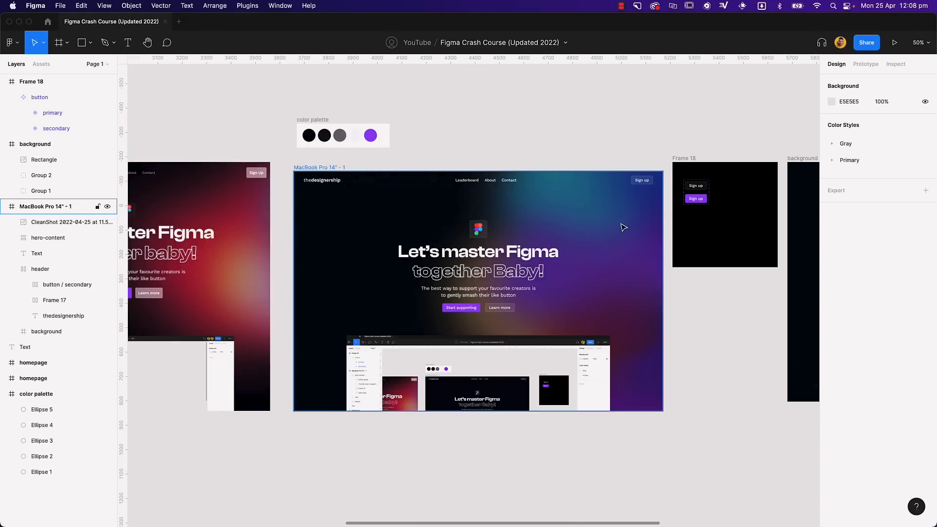
key("shift+0")
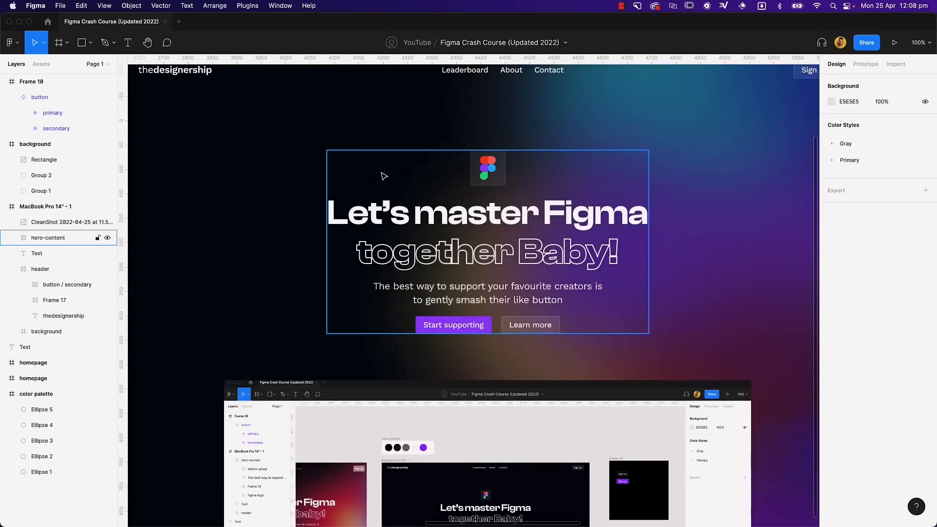
left_click_drag(505, 124, 506, 148)
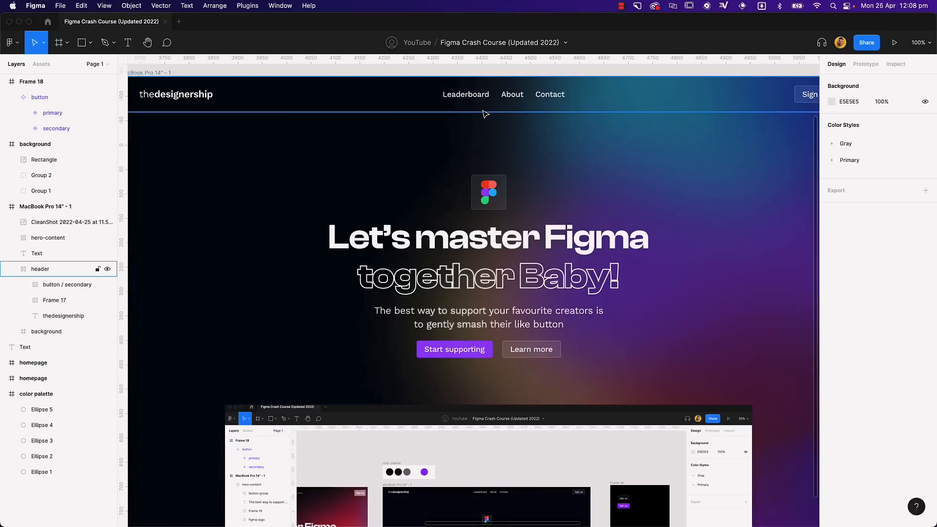
mouse_move(501, 114)
left_mouse_down()
mouse_move(480, 116)
mouse_move(495, 116)
left_mouse_up()
key("minus")
key("plus")
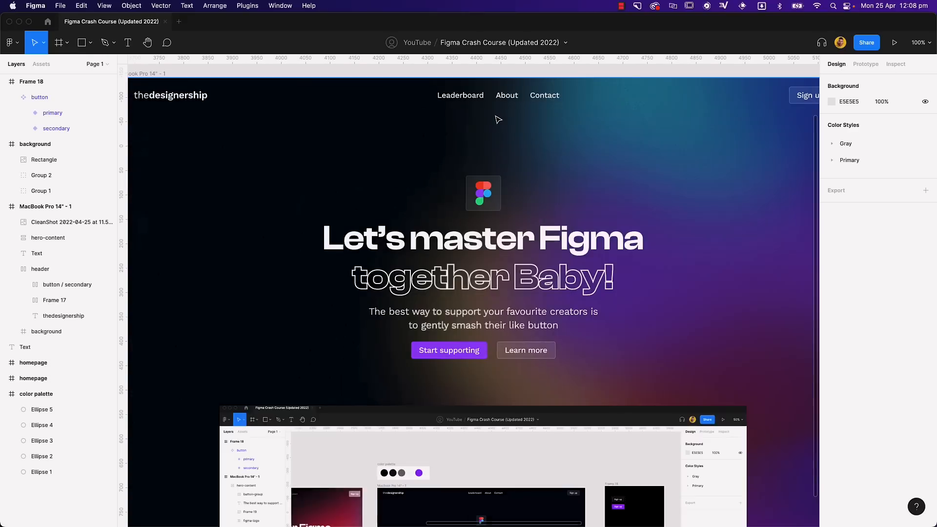
key("minus")
Select the header of MacBook Pro 14" - 1, show the layout grids, and clear the selection.
left_click(341, 181)
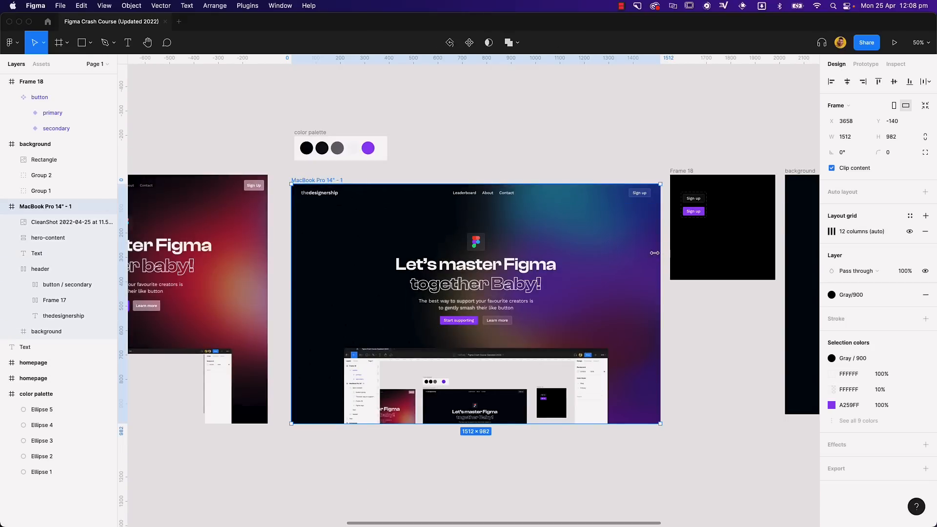
mouse_move(661, 254)
left_mouse_down()
mouse_move(609, 260)
mouse_move(660, 260)
left_mouse_up()
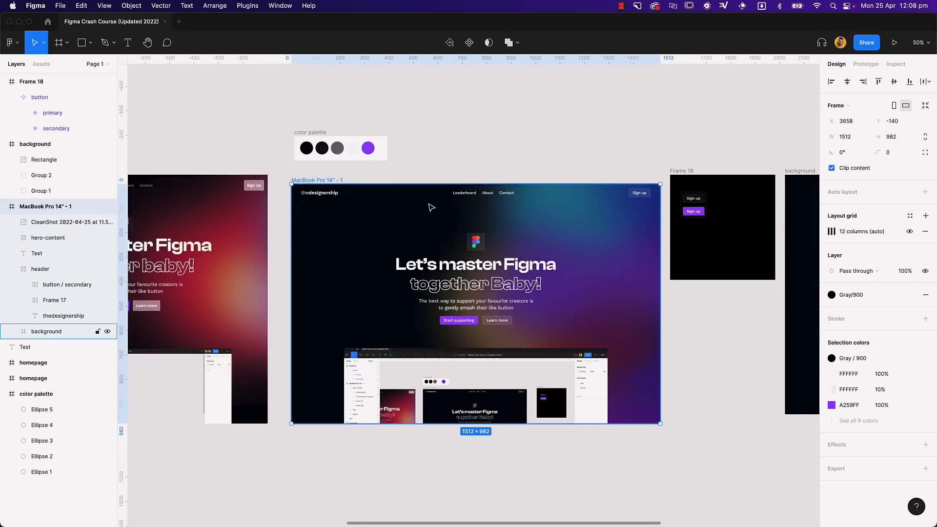
left_click(340, 201)
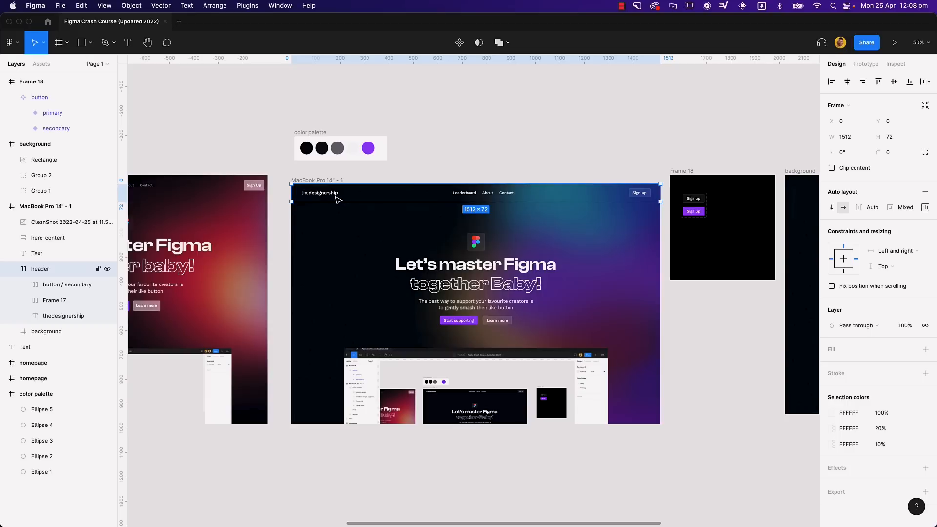
key("ctrl+g")
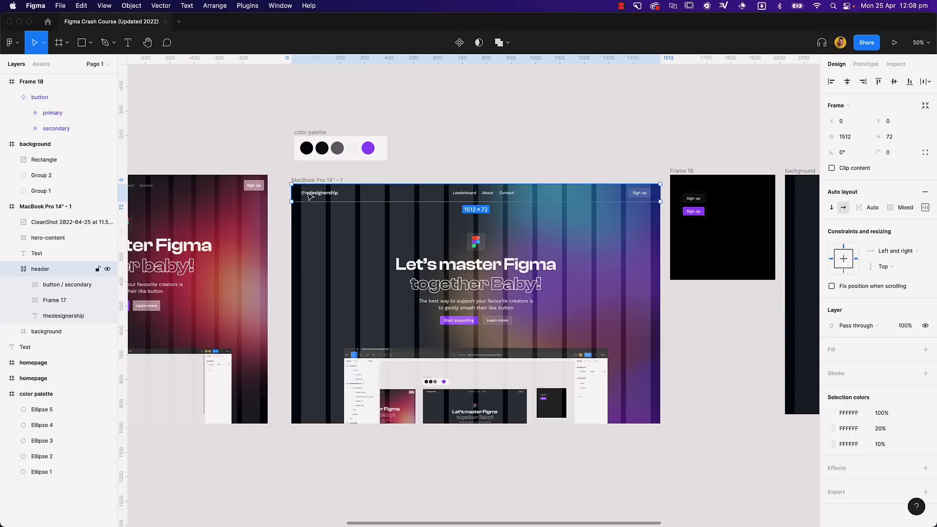
left_click(331, 181)
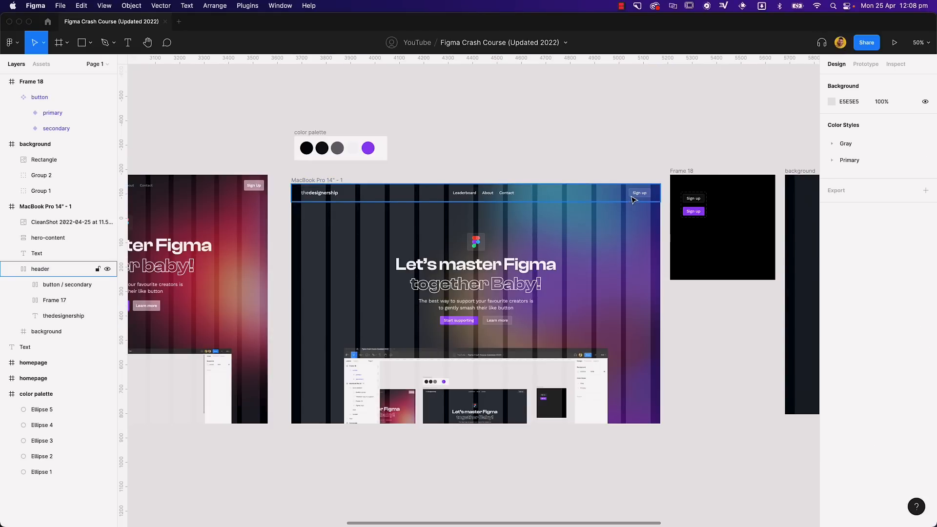
Try reordering the Leaderboard, About and Contact link group around the header's logo, return it to the middle, and clear the selection.
double_click(473, 196)
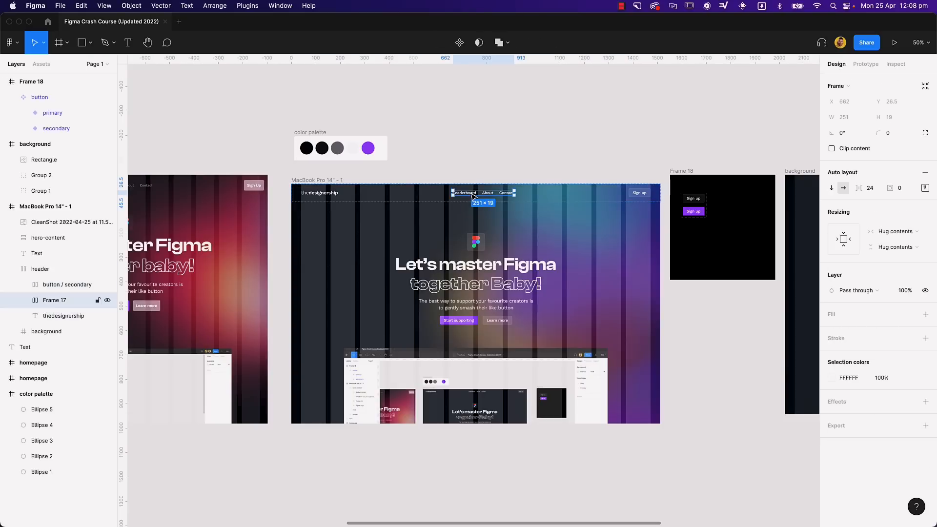
key("Left")
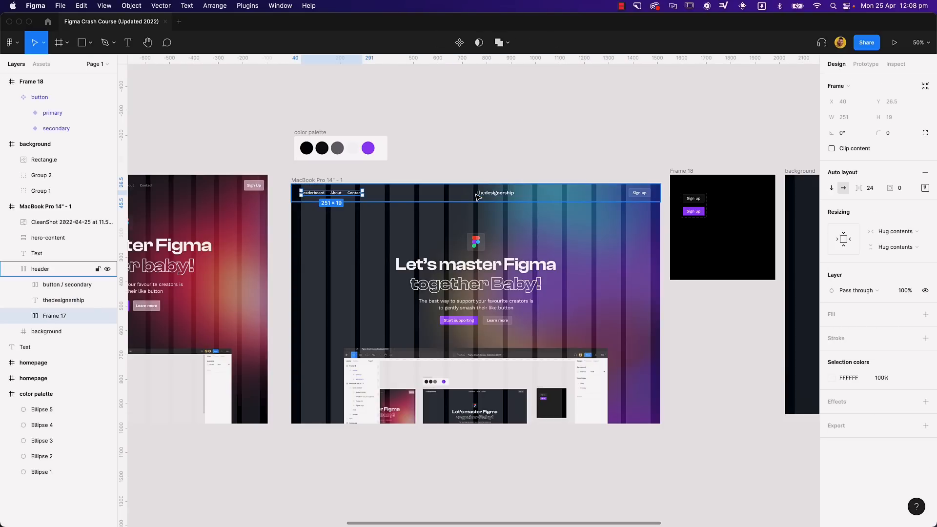
key("Right")
key("Right")
key("Left")
key("Left")
key("Right")
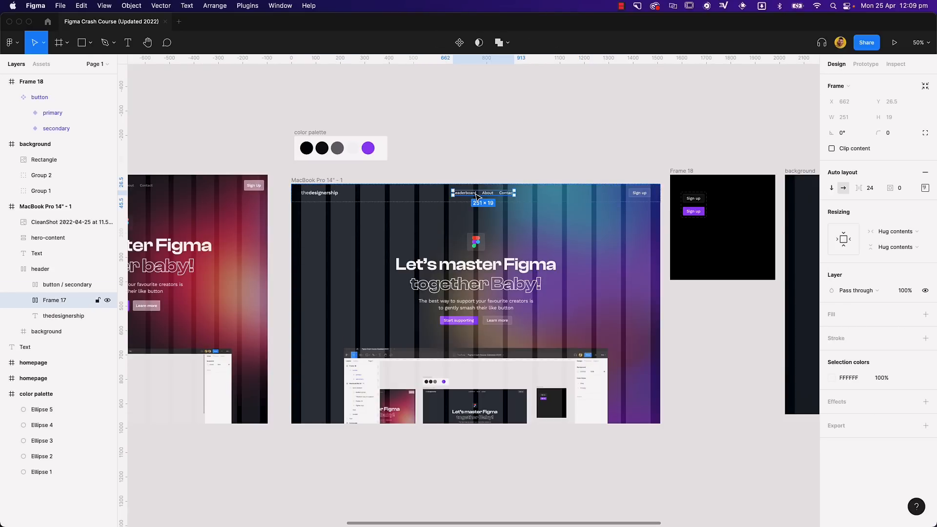
key("Escape")
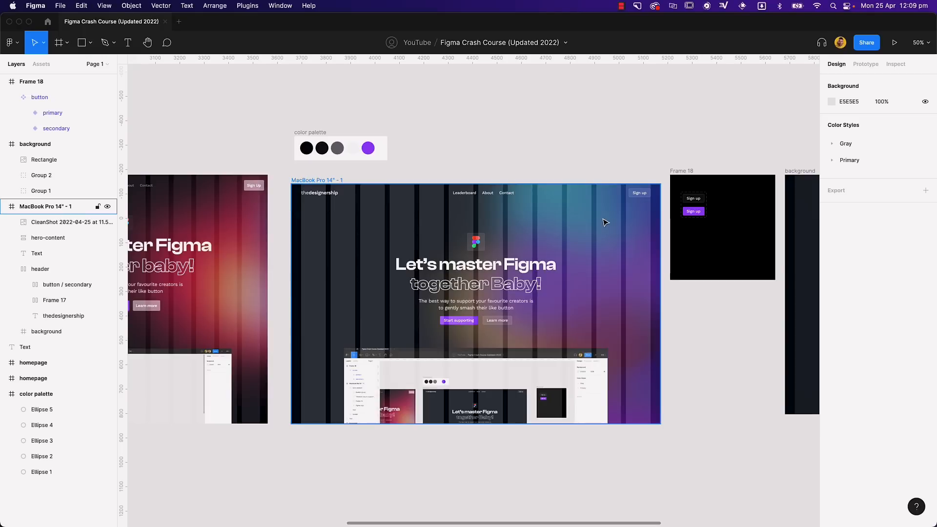
left_click(700, 212)
left_click(700, 217)
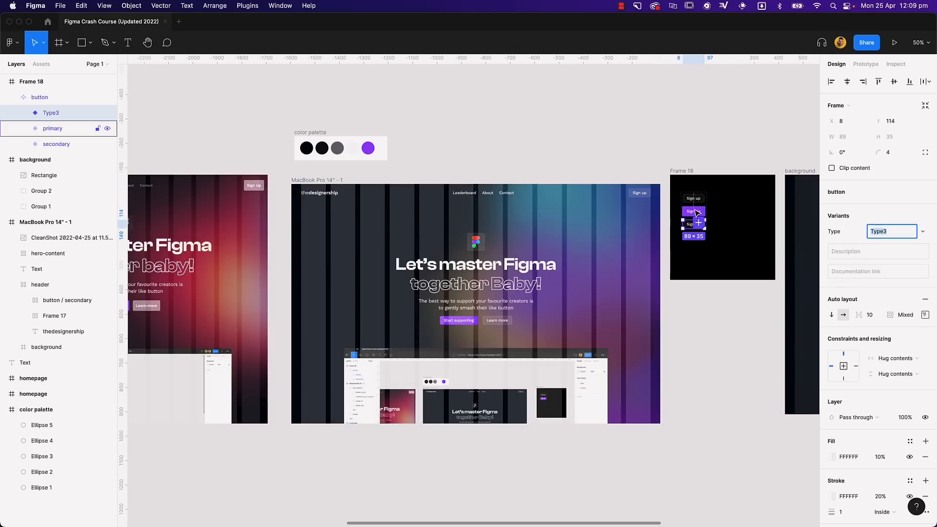
key("super+z")
Try the green fill 55B728 on the primary button variant in Frame 18, undo the color changes, and clear the selection.
left_click(691, 212)
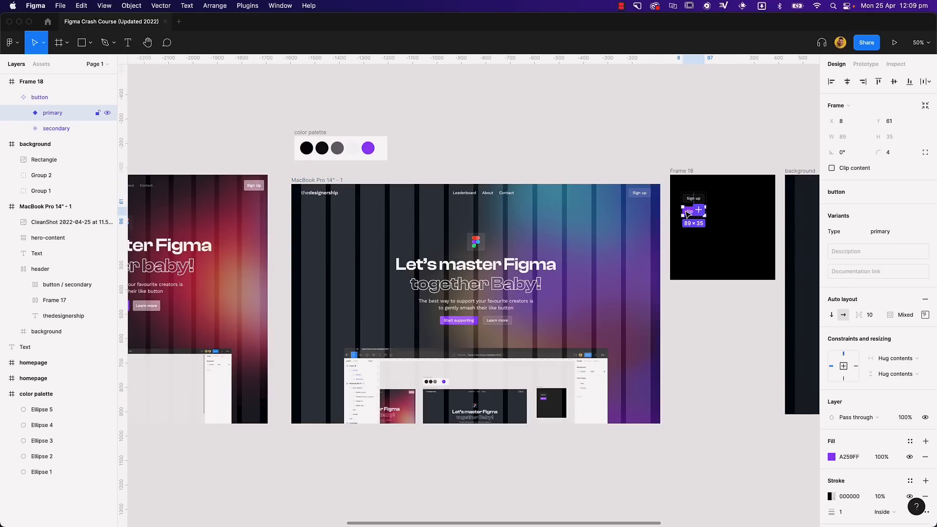
left_click(831, 457)
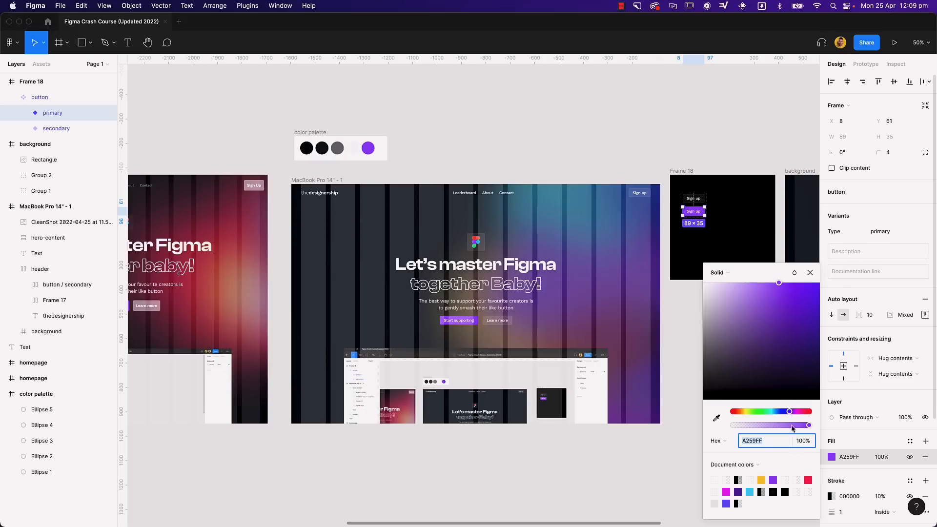
left_click(754, 411)
left_click_drag(766, 317, 787, 341)
key("super+z")
key("super+z")
key("super+z")
key("super+z")
key("super+z")
key("super+z")
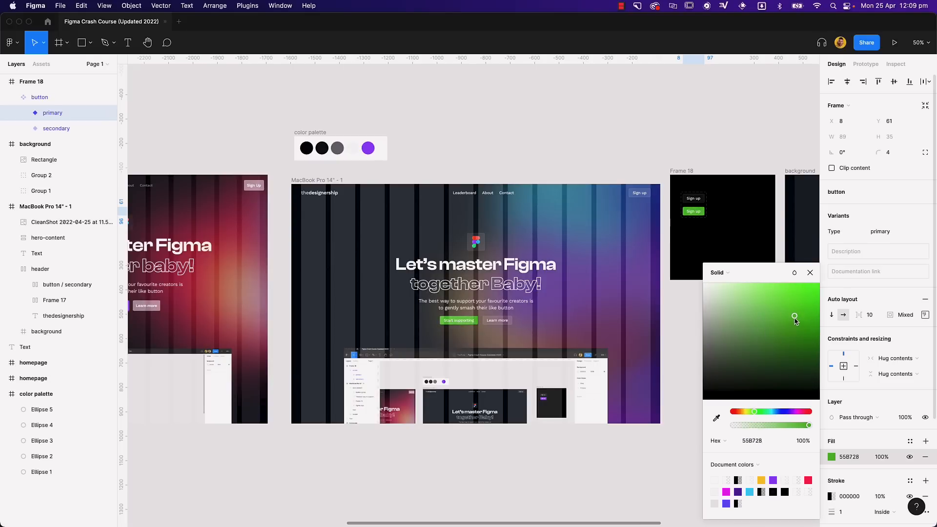
key("Escape")
left_click(730, 351)
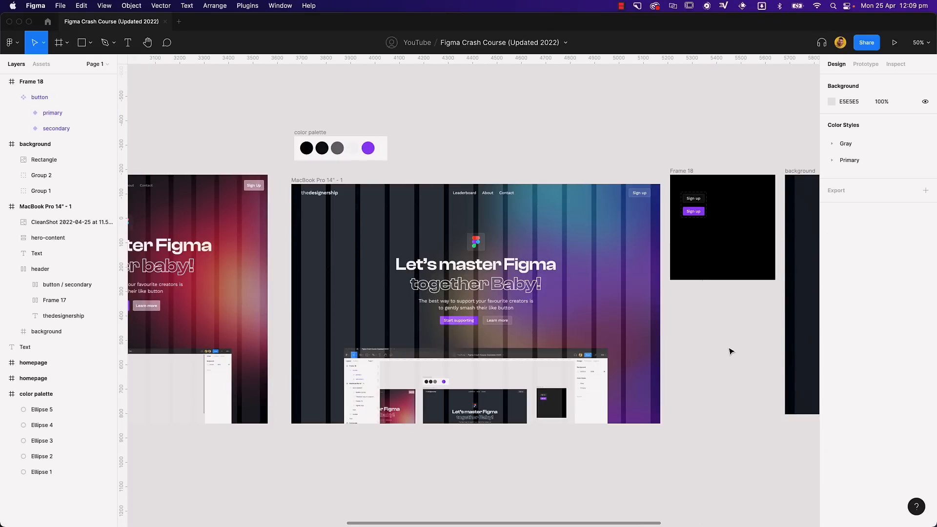
Try narrowing the MacBook Pro 14" - 1 frame to a width of 1368, and undo the resize.
double_click(447, 272)
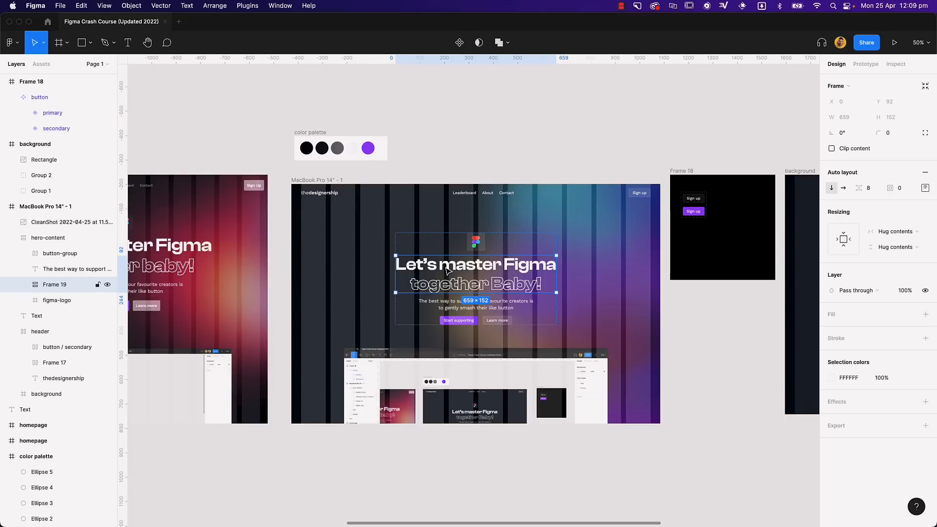
left_click(671, 305)
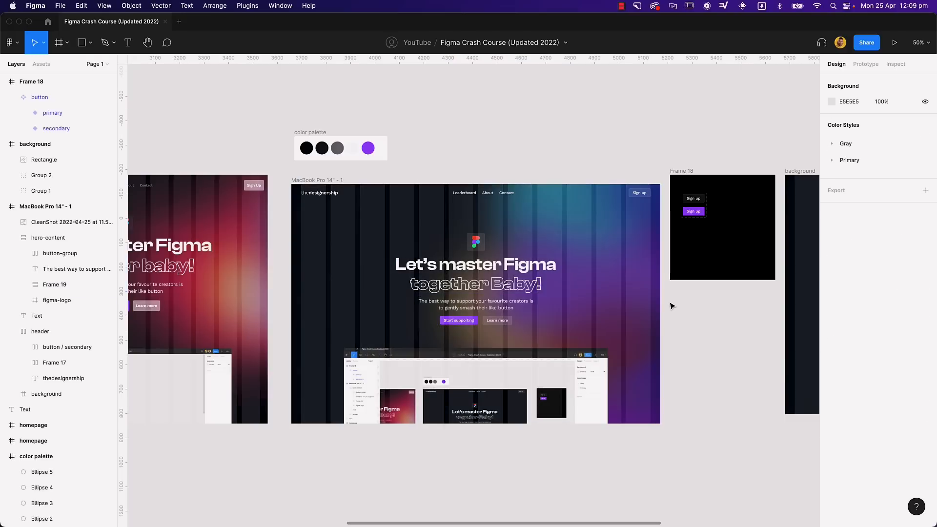
left_click(332, 180)
left_click_drag(658, 276, 625, 285)
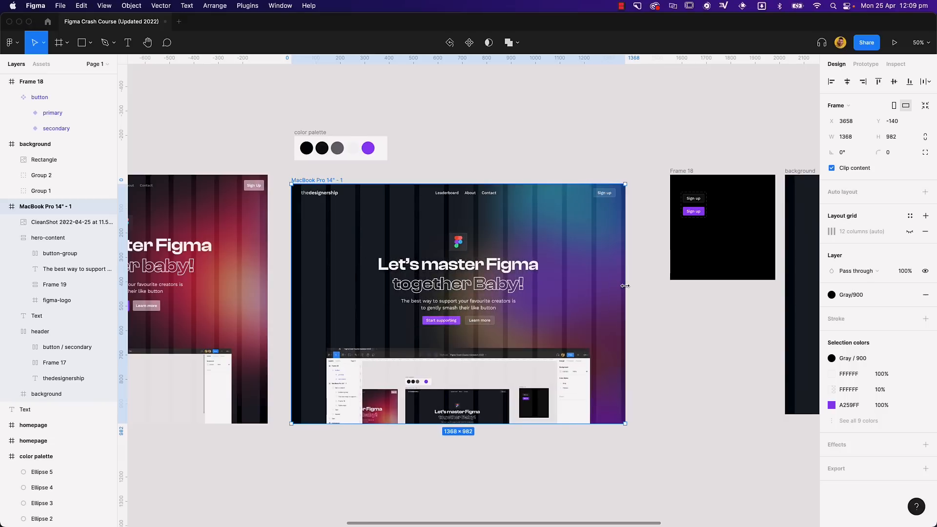
key("super+z")
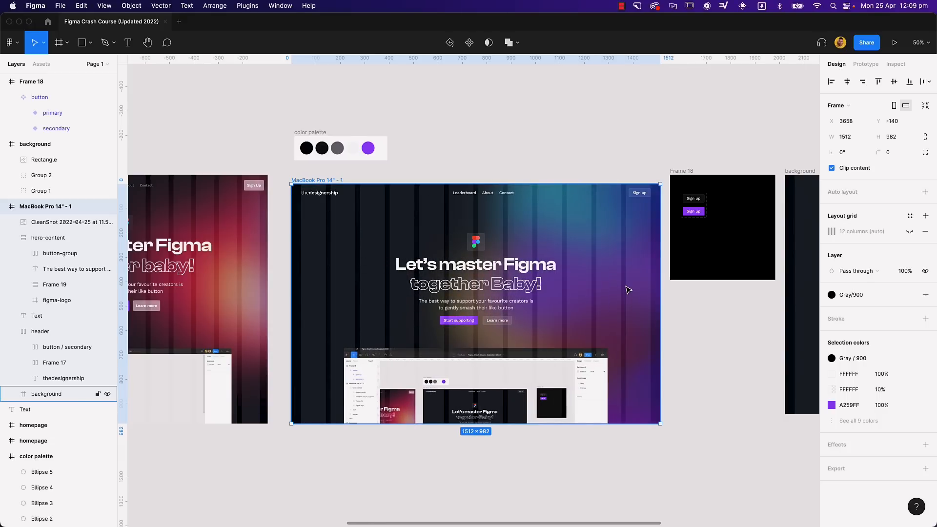